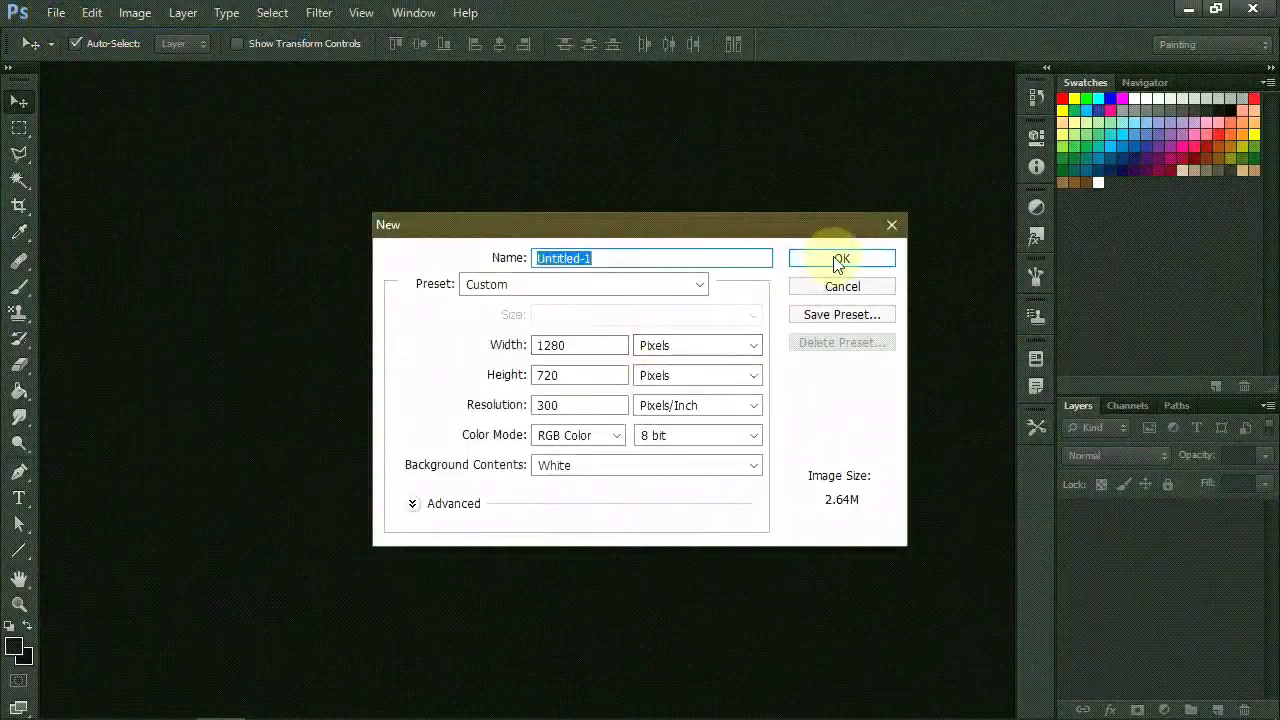
Step: Create a new blank document and drag the MEM.jpeg portrait photo into it
left_click(839, 260)
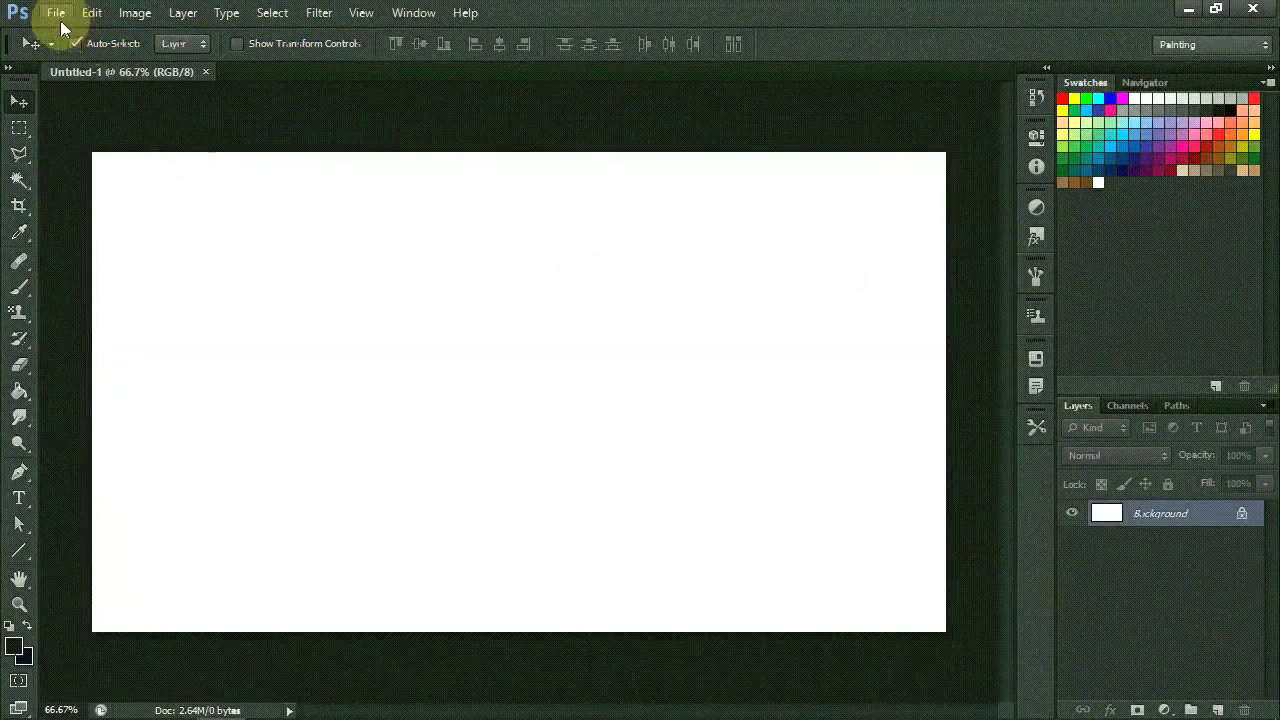
left_click(56, 12)
left_click(63, 48)
left_click_drag(880, 480, 495, 275)
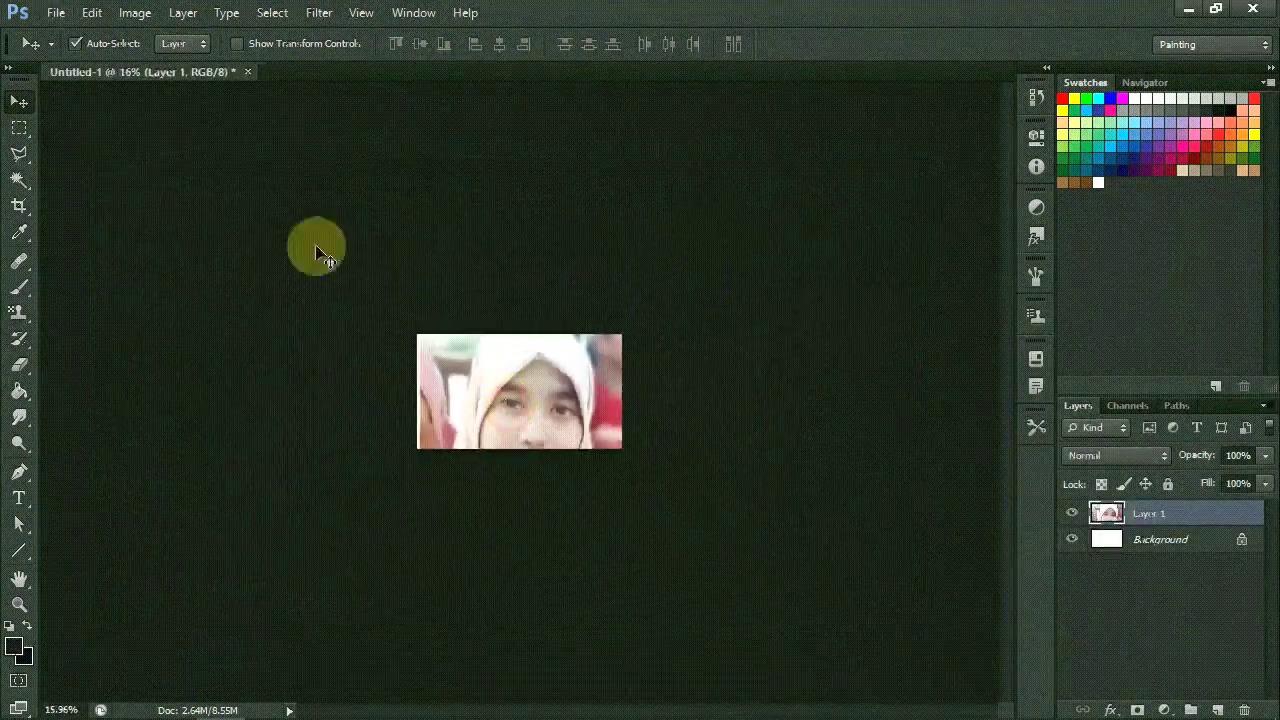
Step: Scale the placed portrait to 30% width and height with Free Transform
left_click(91, 12)
left_click(429, 426)
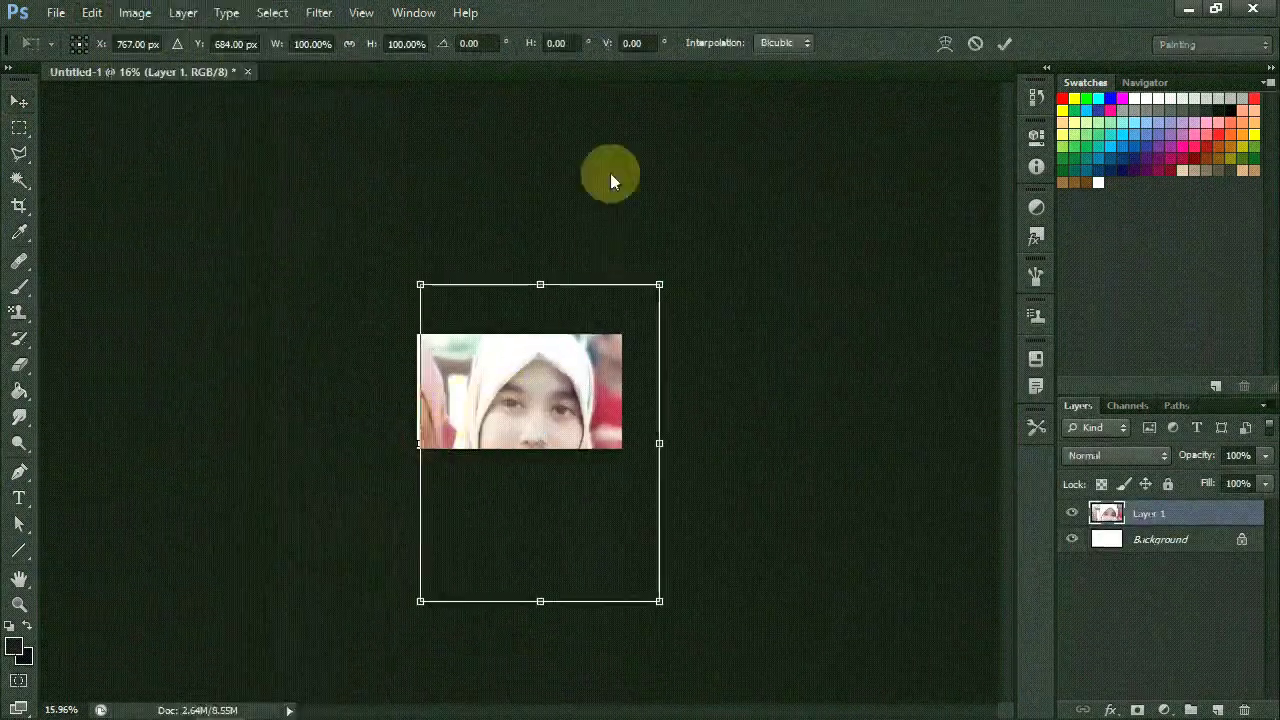
type("30")
left_click(303, 44)
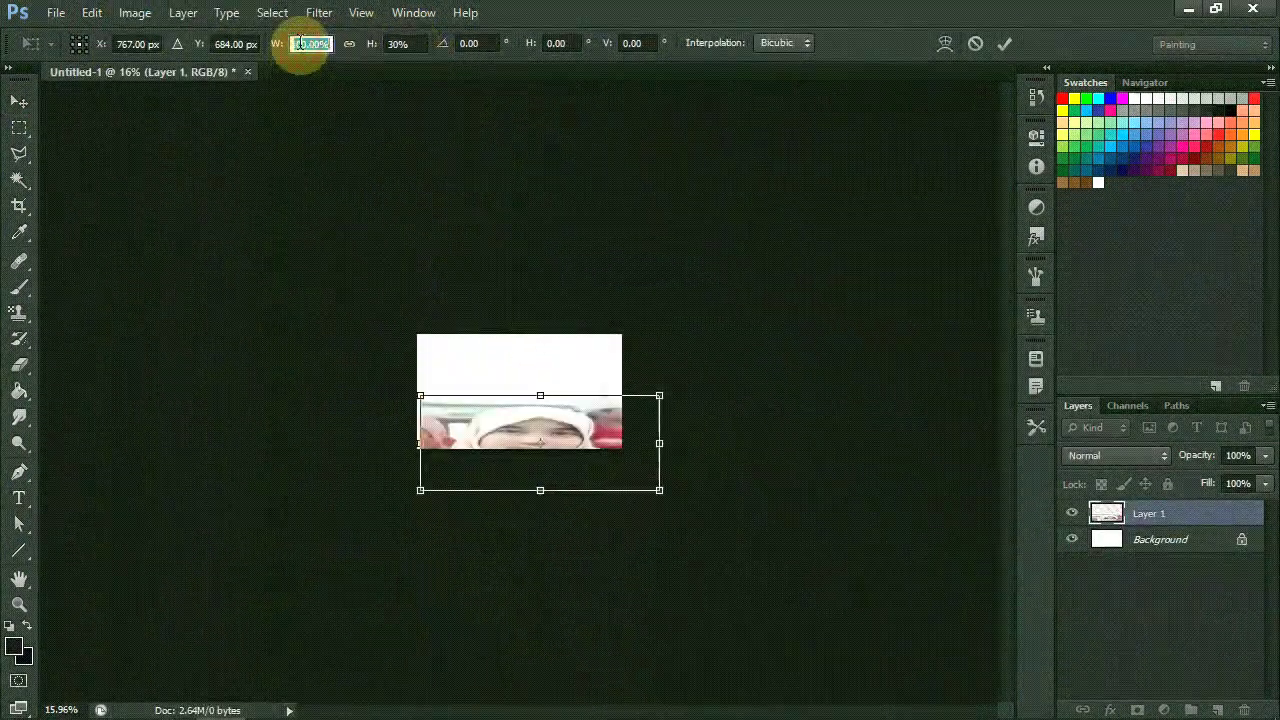
type("30")
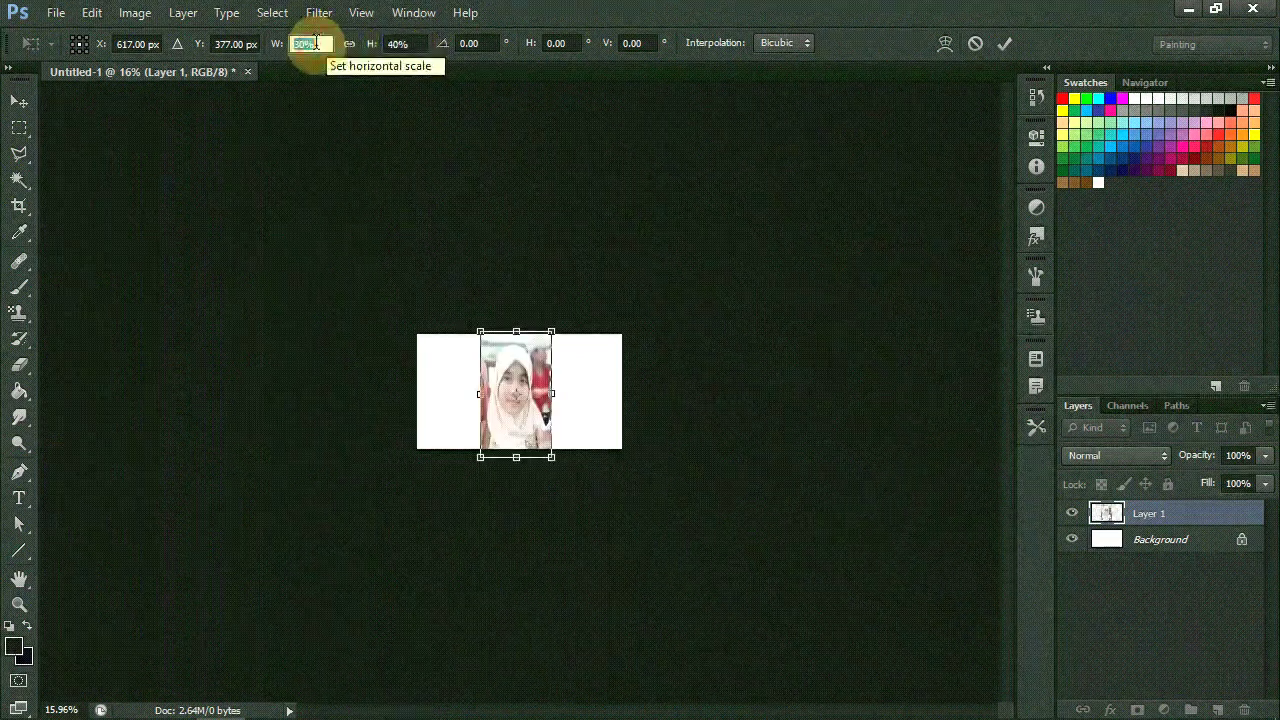
left_click(1004, 43)
scroll(713, 445, "up", 1)
scroll(713, 440, "up", 3)
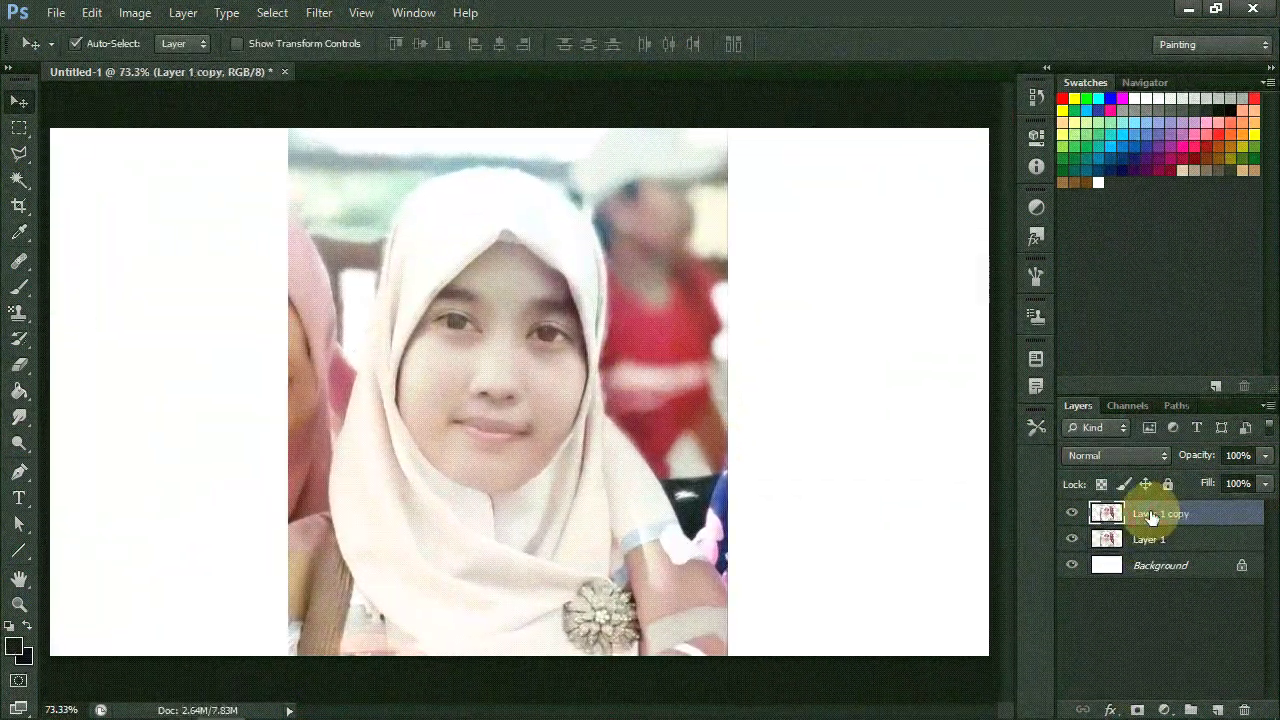
Step: Add a Selective Color layer with reds at Cyan 47, Magenta 2, Yellow 90, Black 60
left_click(1164, 710)
left_click(905, 212)
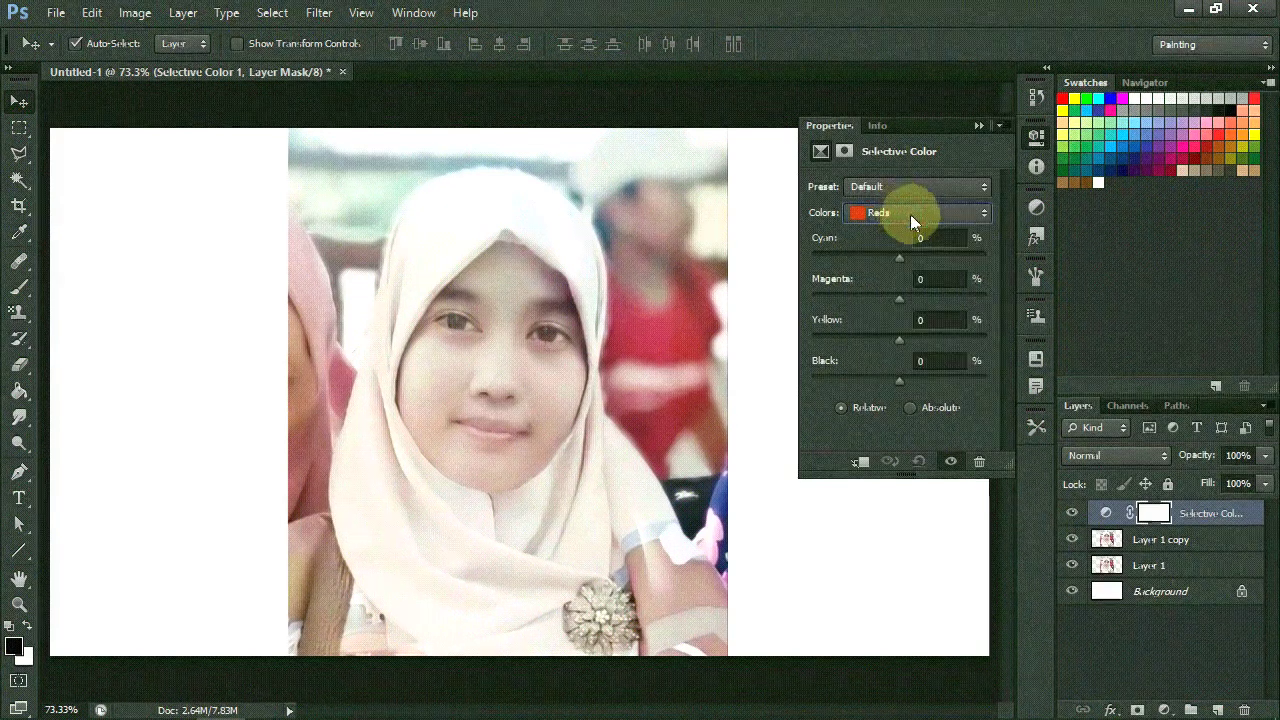
left_click(925, 238)
left_click(927, 320)
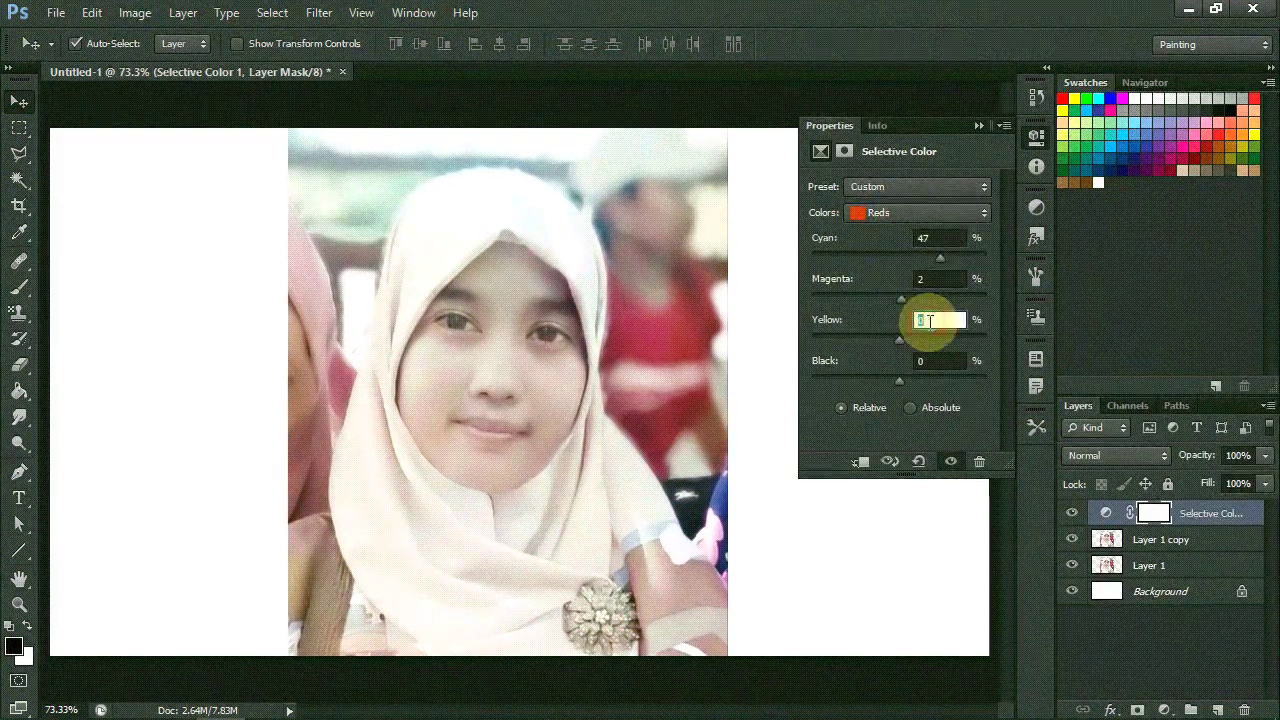
type("90")
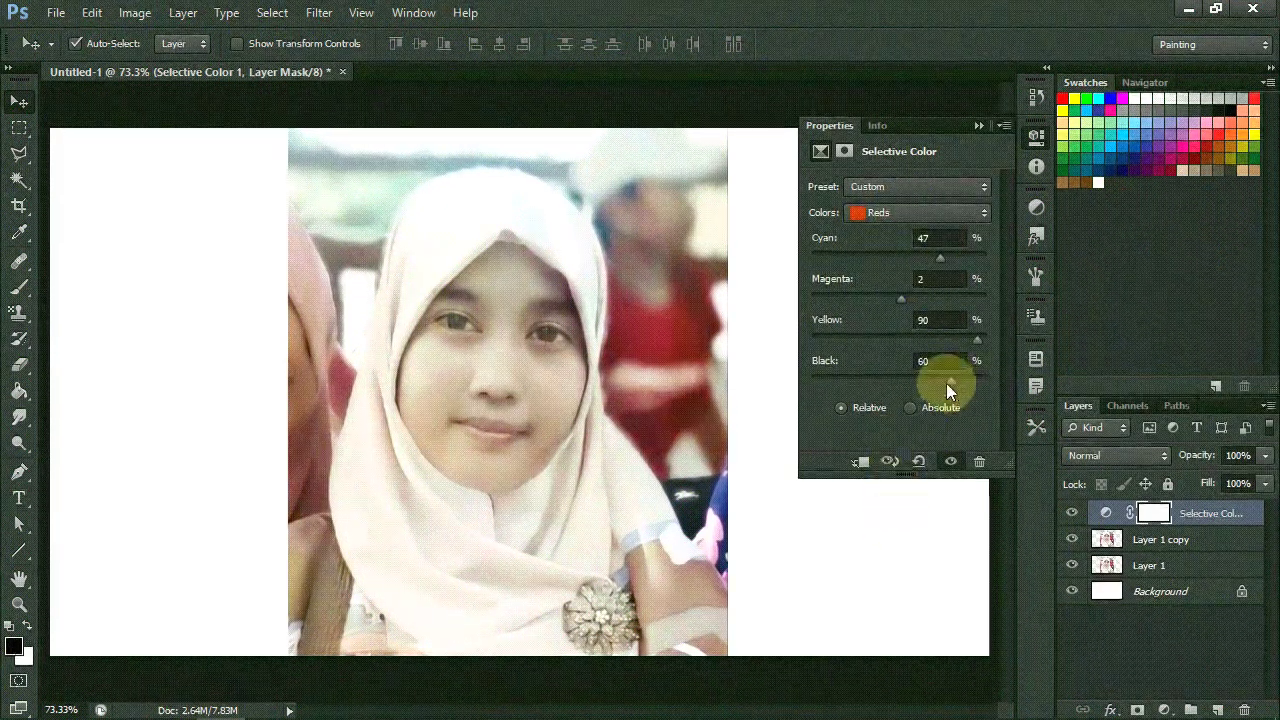
left_click(946, 110)
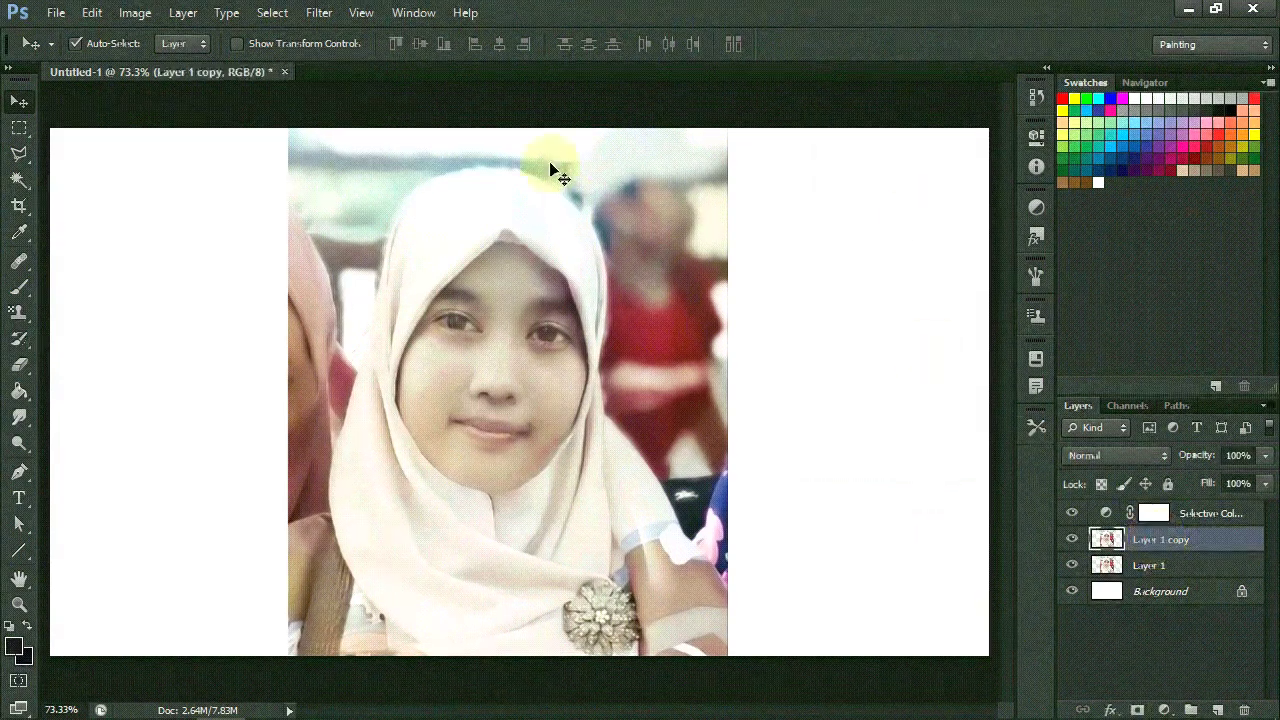
left_click(319, 12)
Step: Apply Unsharp Mask to the photo copy at Amount 352% and Radius 3.8 px
left_click(615, 388)
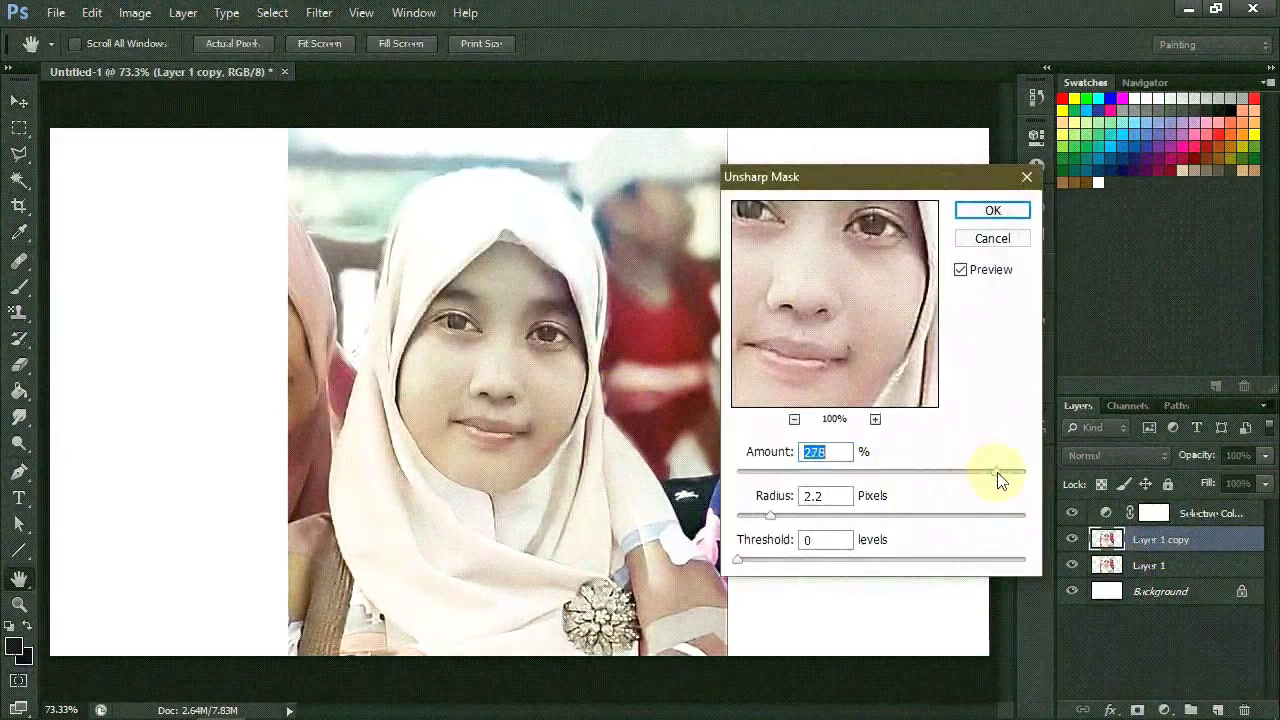
mouse_move(771, 515)
left_mouse_down()
mouse_move(808, 522)
mouse_move(796, 516)
left_mouse_up()
left_click_drag(997, 471, 1007, 471)
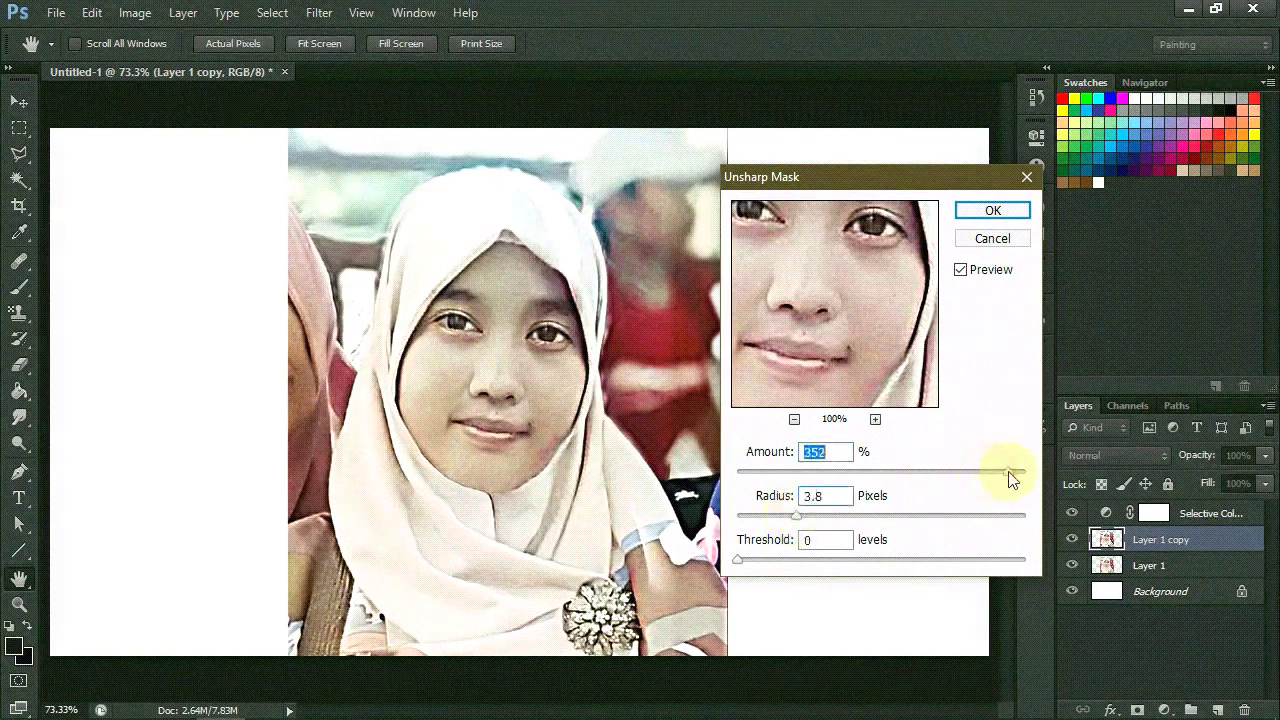
key("Return")
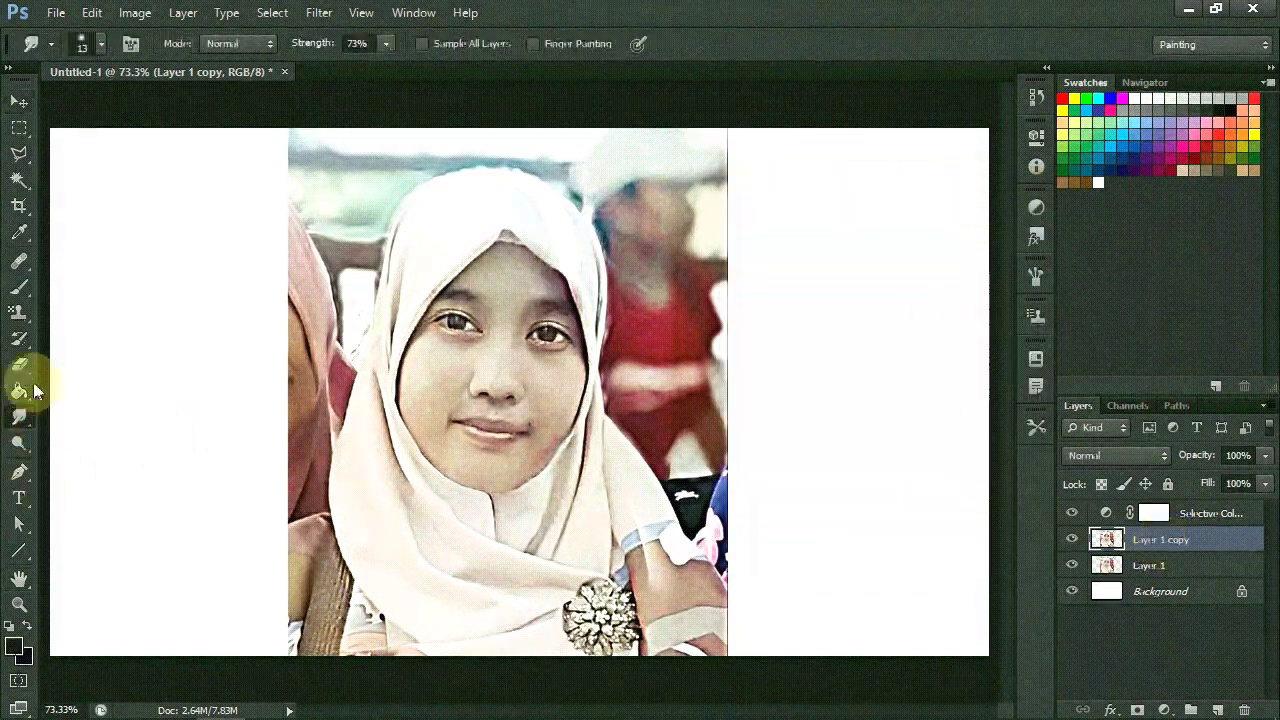
Step: Choose the Smudge tool with a 65 px brush from the Faux Finish brush set
left_click(100, 43)
left_click(622, 78)
left_click(780, 460)
left_click(531, 289)
left_click(237, 290)
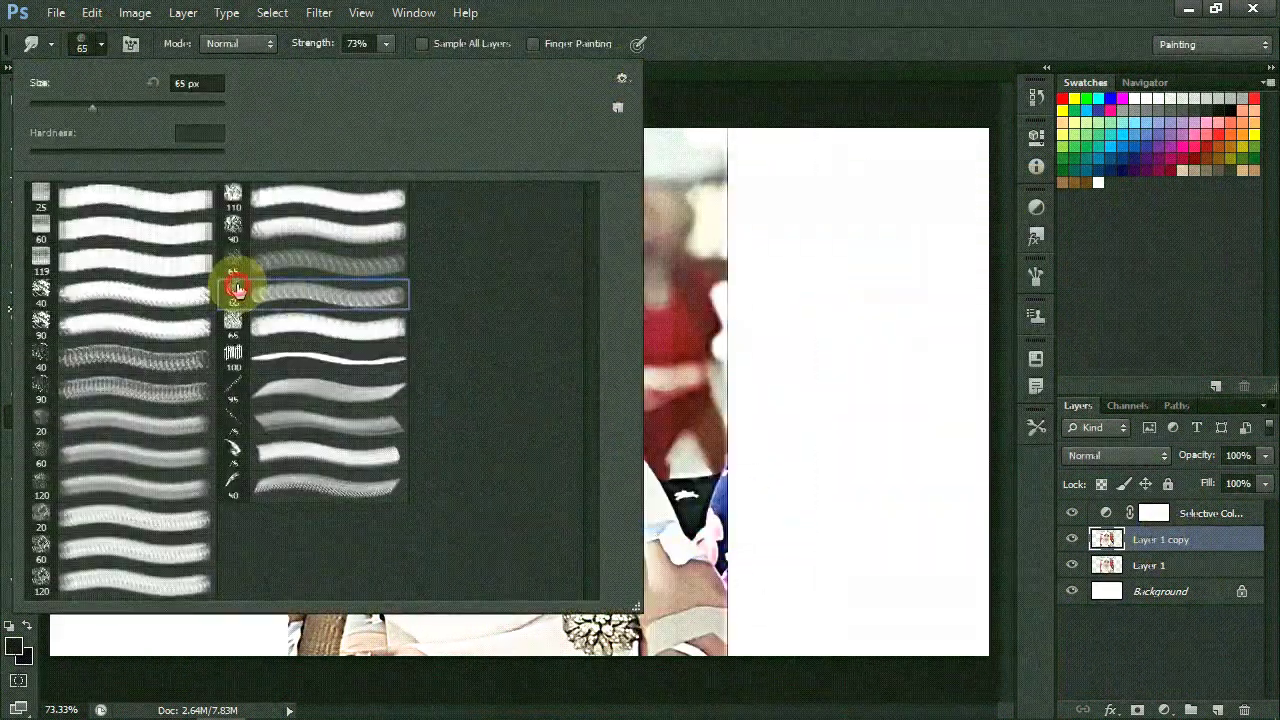
key("Return")
scroll(508, 257, "up", 3)
scroll(515, 262, "up", 3)
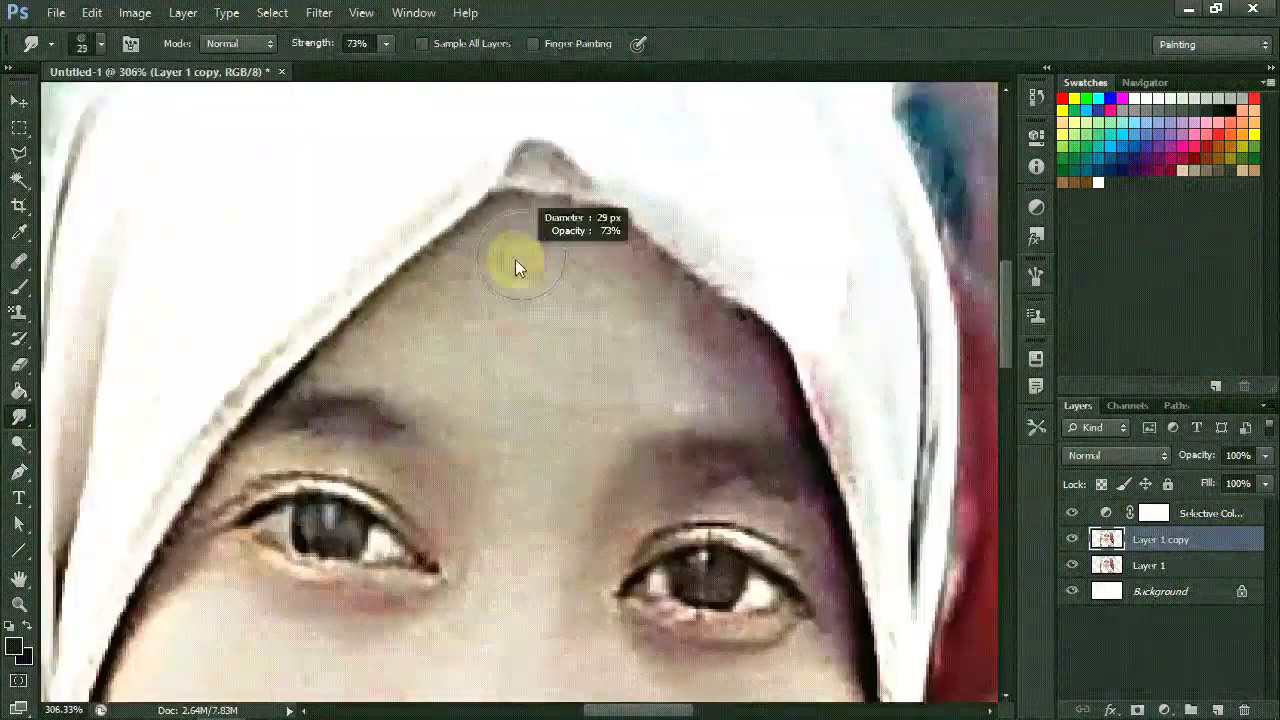
Step: Lower smudge strength to 26% and smooth the forehead along the hijab and between the eyebrows
left_click(385, 43)
left_click_drag(390, 65, 339, 65)
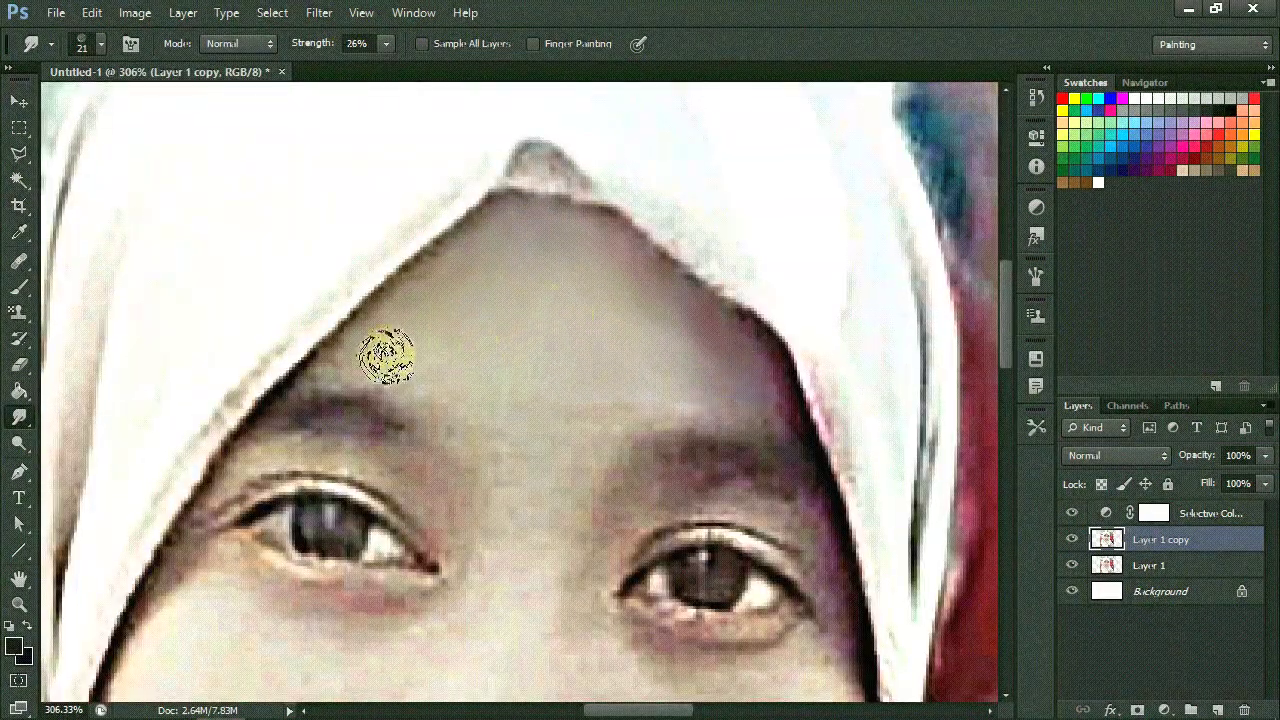
left_click_drag(423, 256, 516, 142)
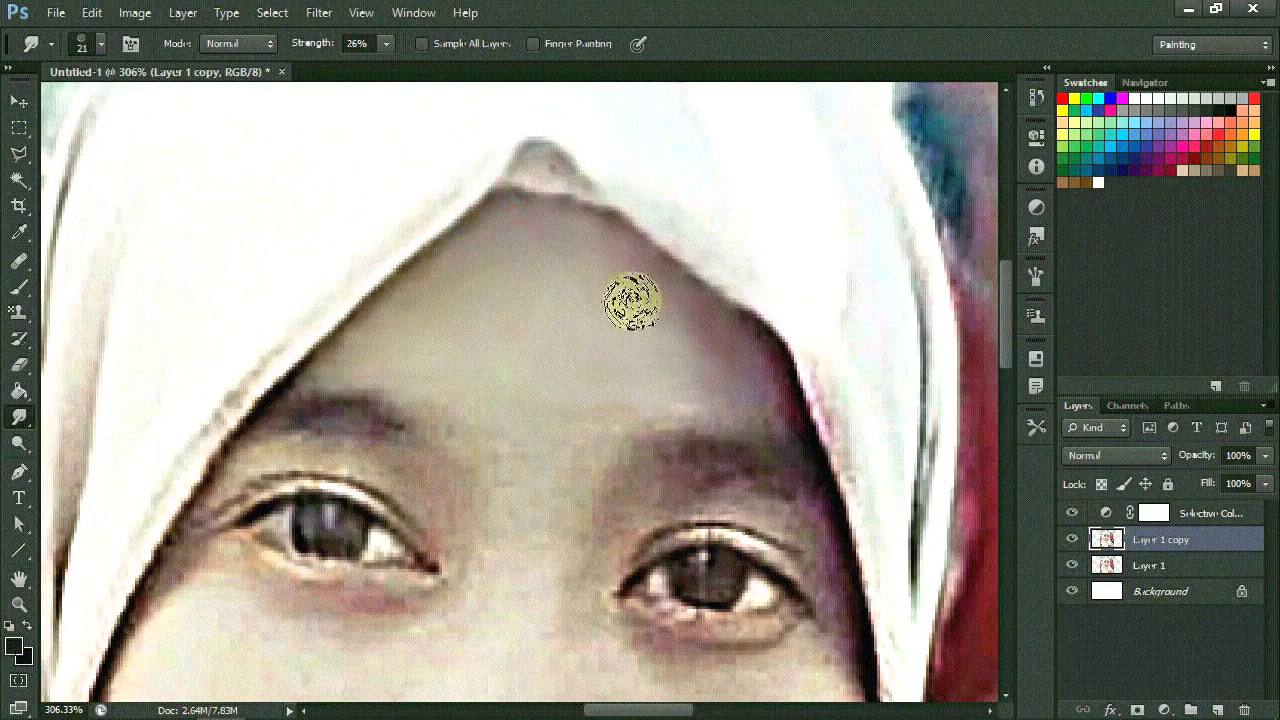
scroll(631, 301, "up", 3)
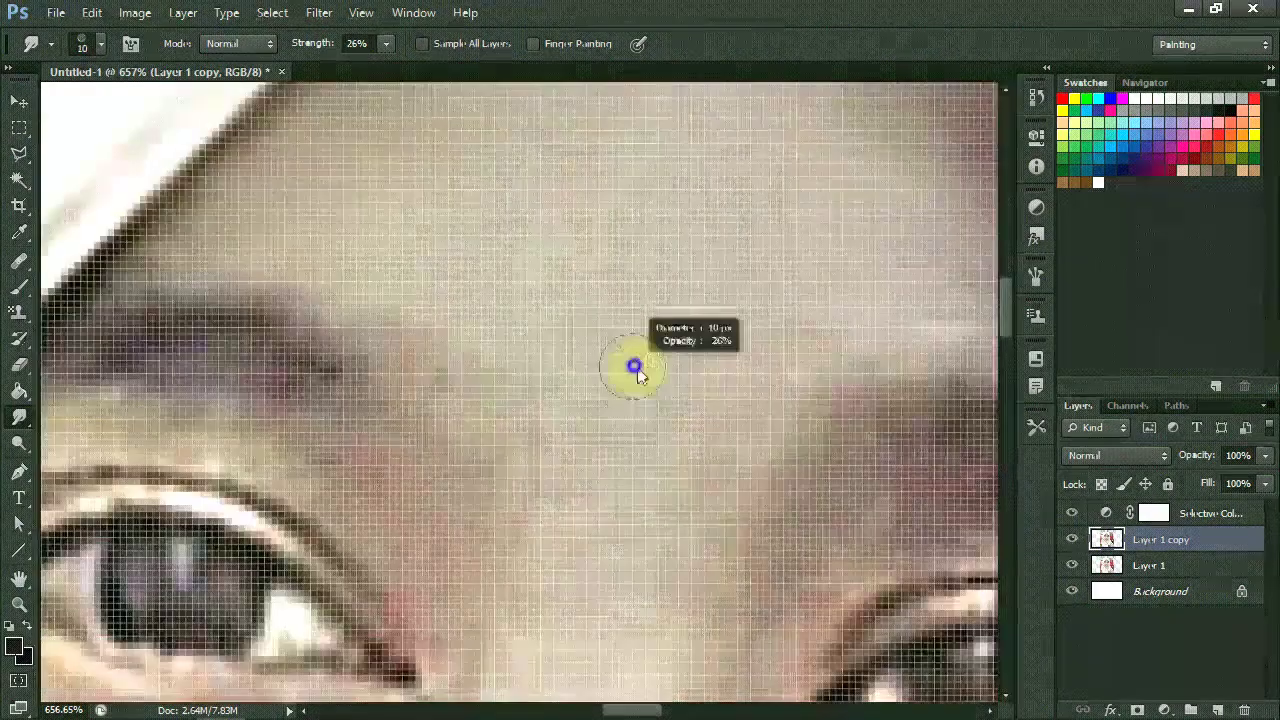
left_click_drag(636, 372, 568, 420)
Step: Pan and zoom around the face to inspect the smoothed skin near the lips and chin
scroll(510, 400, "down", 2)
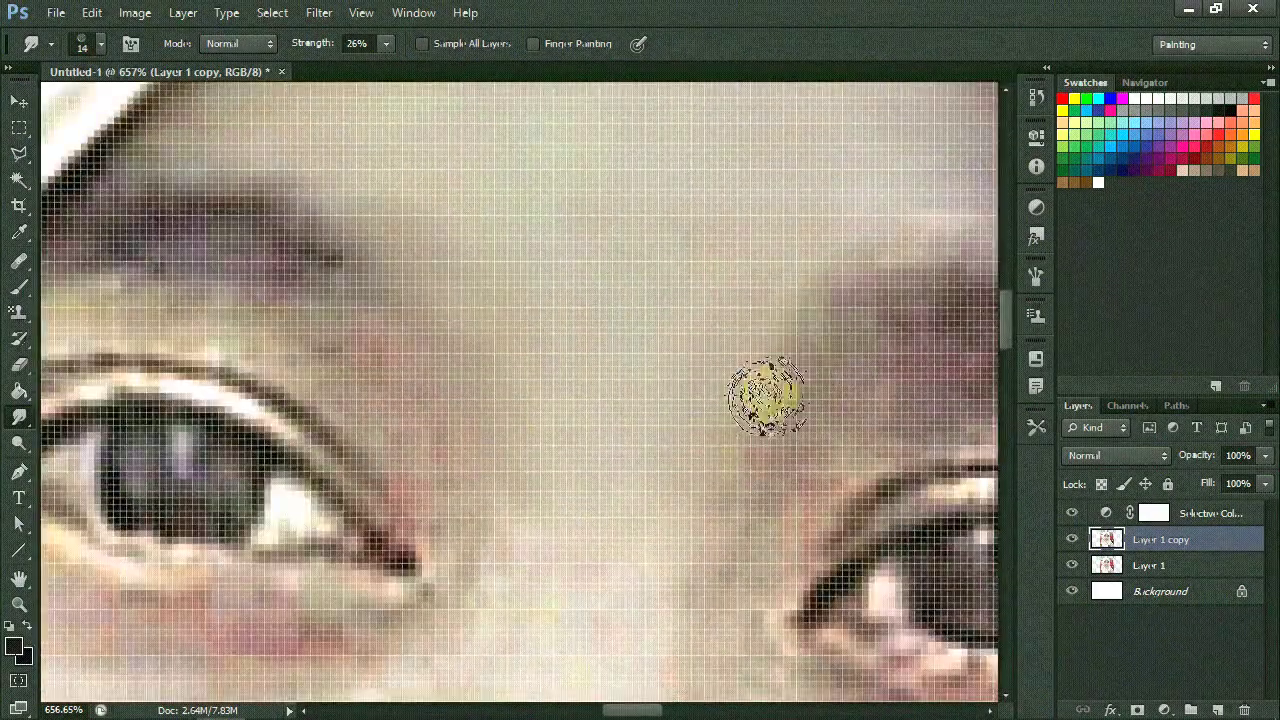
scroll(760, 420, "down", 2)
scroll(651, 420, "down", 2)
scroll(563, 357, "left", 3)
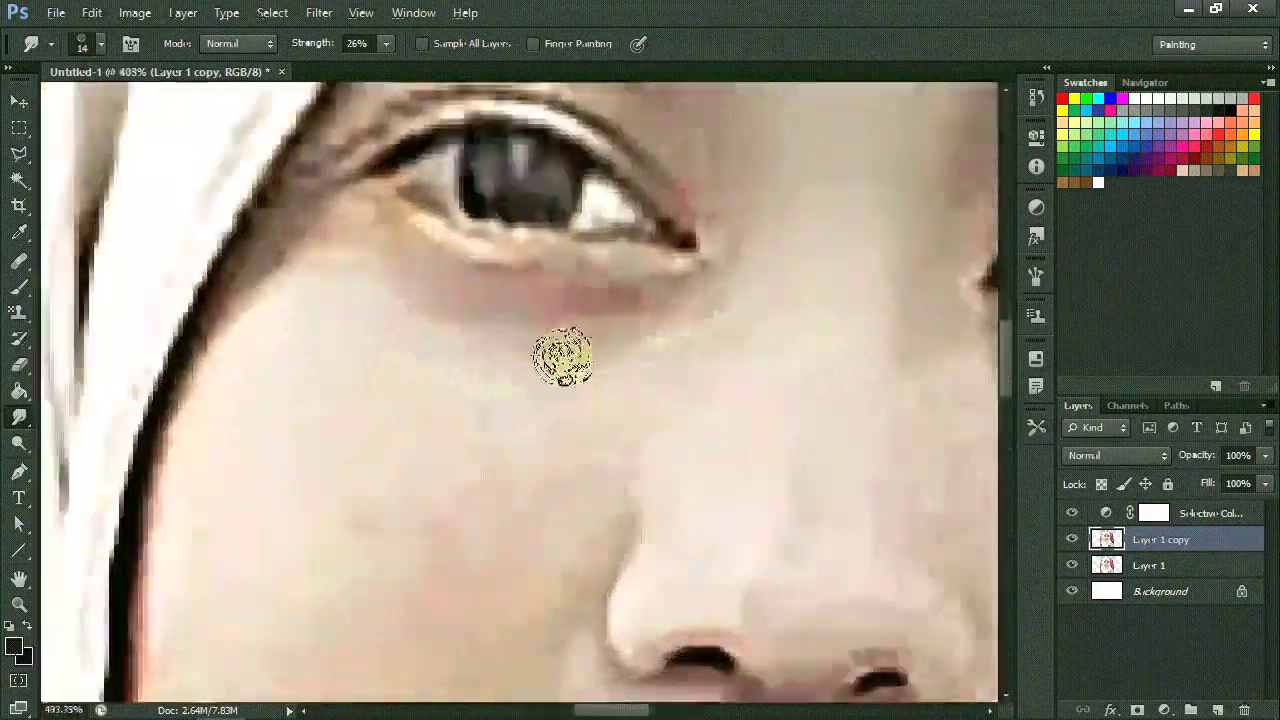
scroll(714, 520, "up", 3)
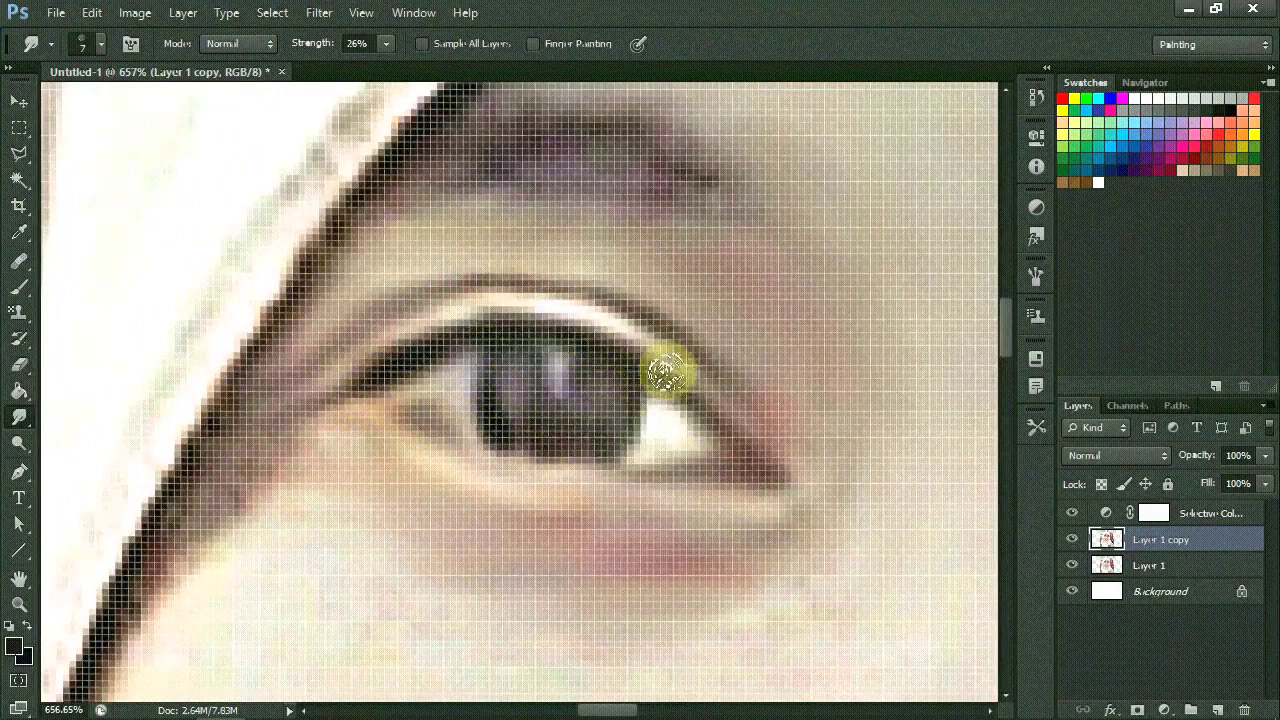
scroll(286, 380, "down", 1)
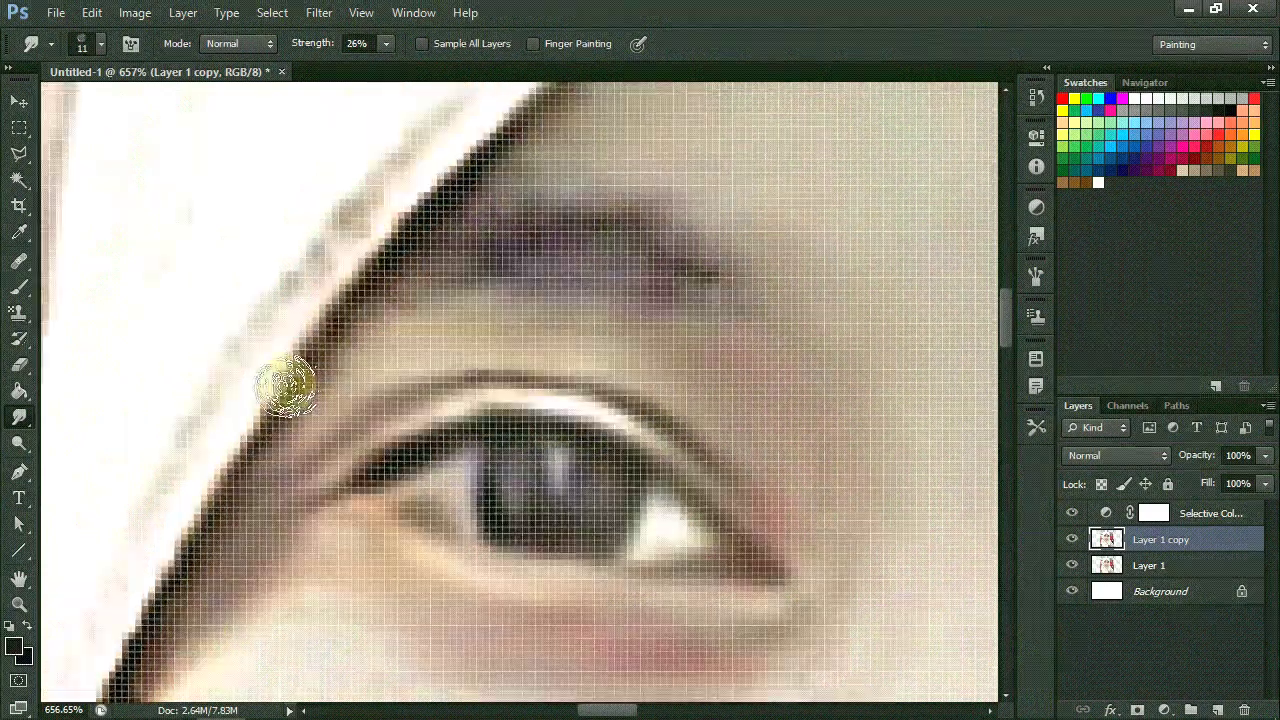
scroll(323, 423, "up", 1)
scroll(266, 420, "down", 1)
scroll(620, 440, "down", 3)
scroll(620, 440, "up", 1)
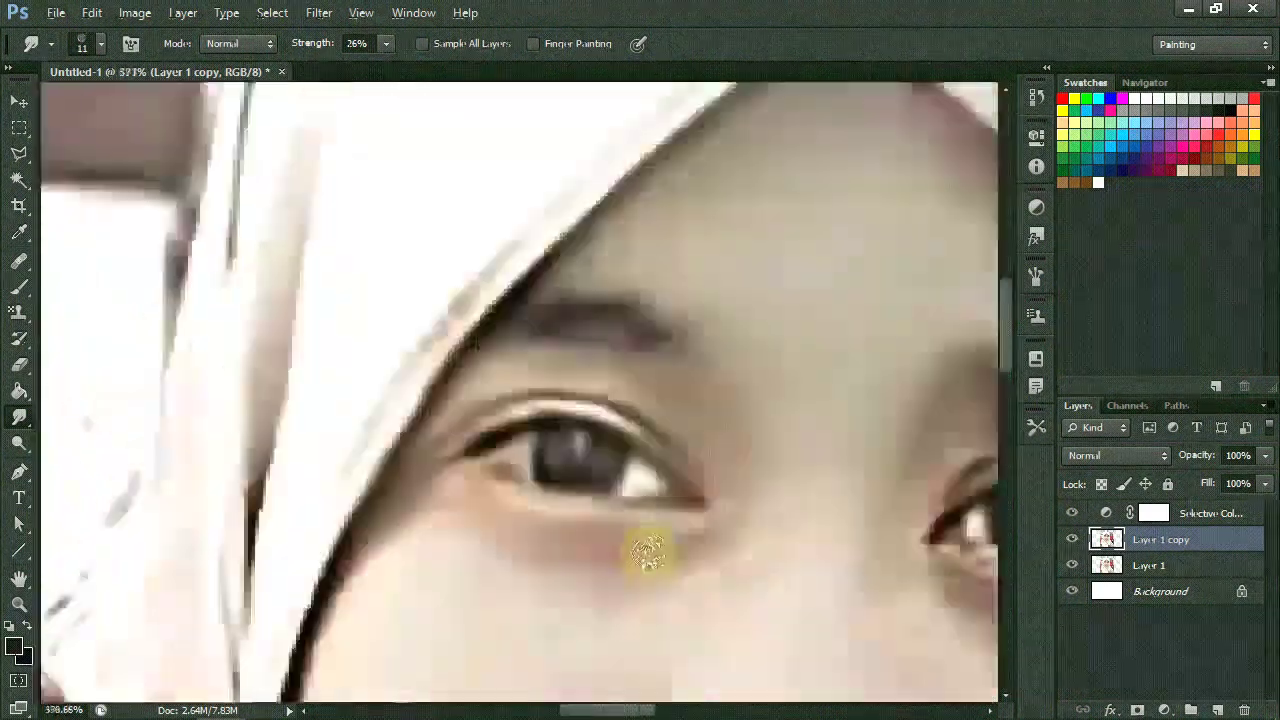
scroll(643, 543, "down", 1)
scroll(614, 443, "up", 3)
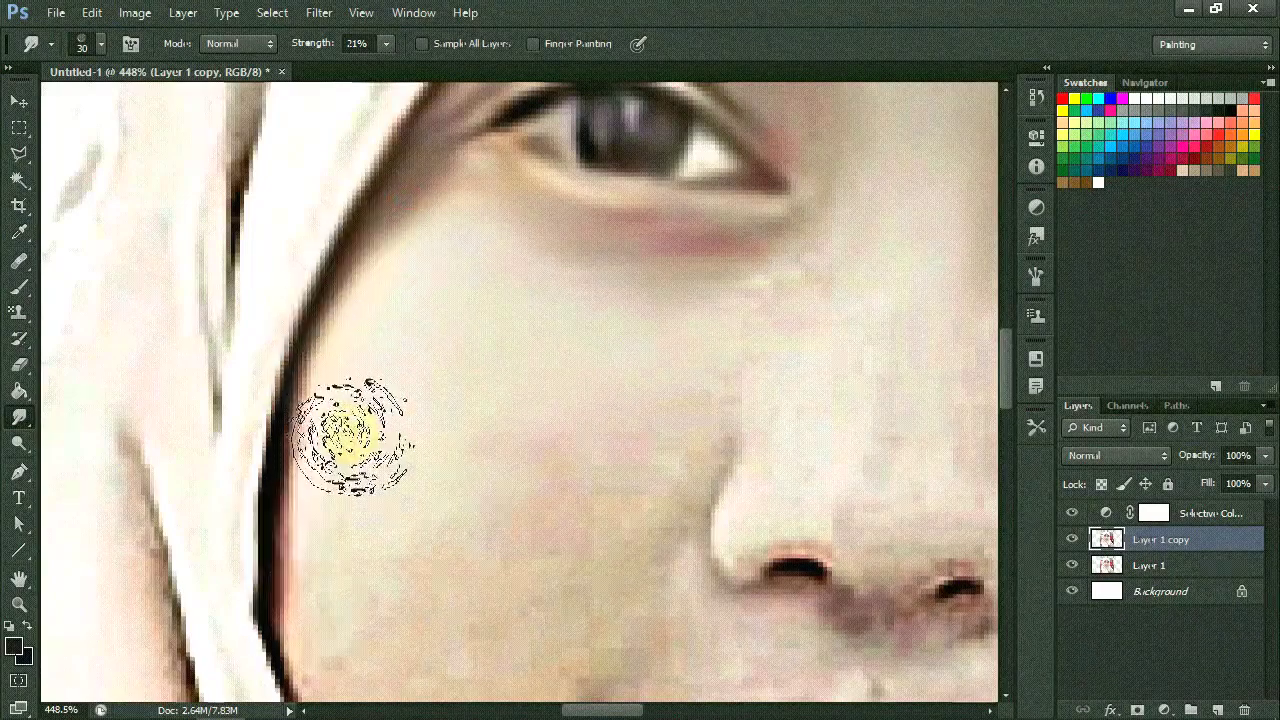
scroll(432, 398, "down", 2)
scroll(571, 300, "down", 2)
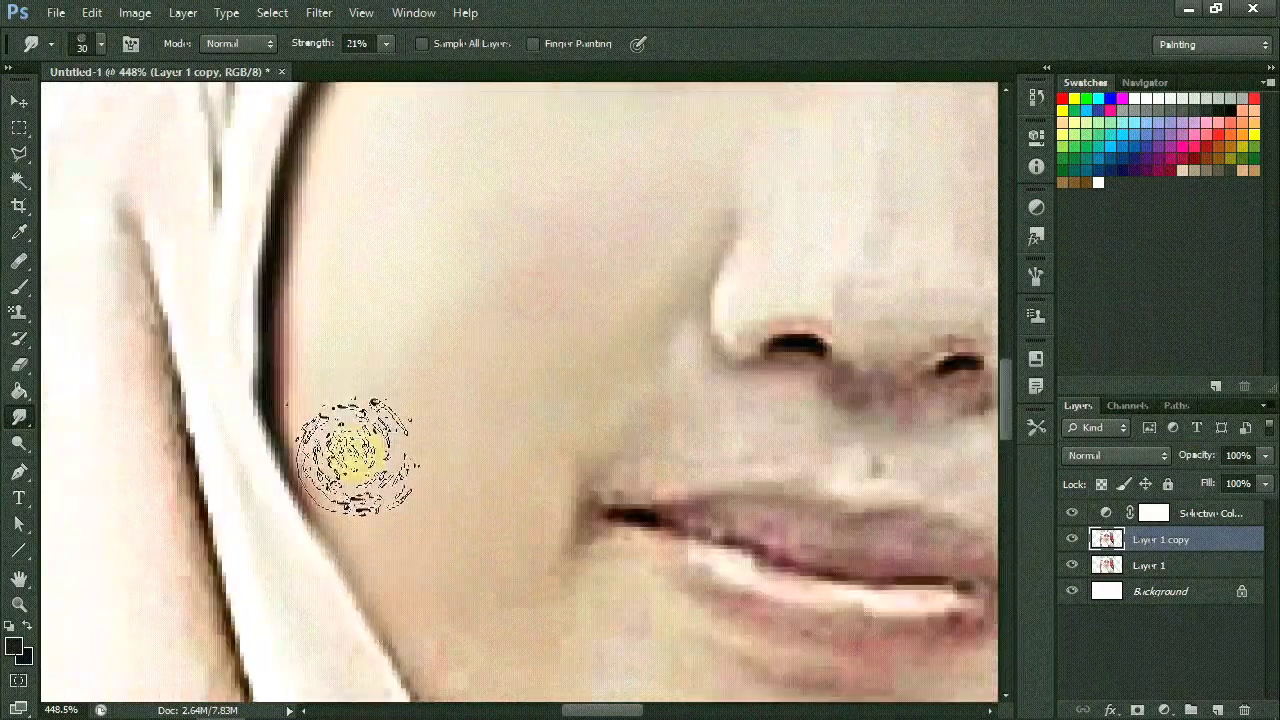
scroll(351, 449, "down", 4)
scroll(760, 560, "down", 2)
scroll(457, 200, "up", 4)
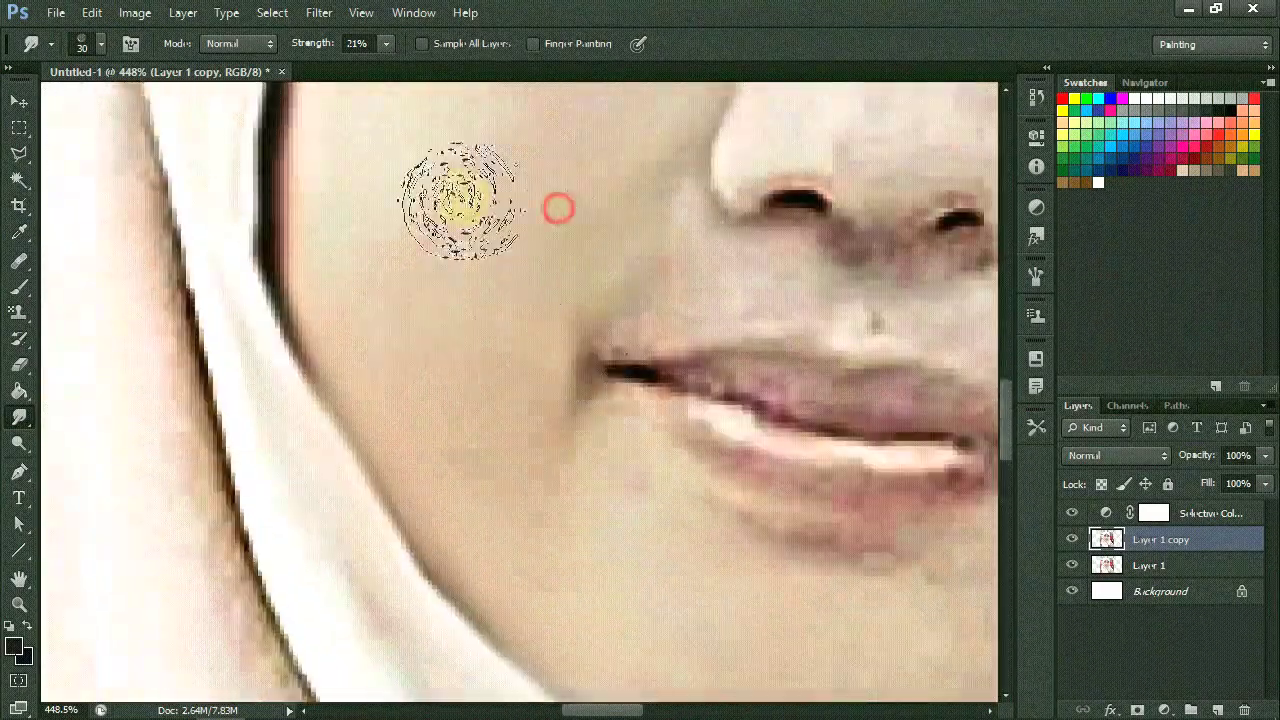
scroll(871, 251, "down", 2)
scroll(600, 180, "up", 1)
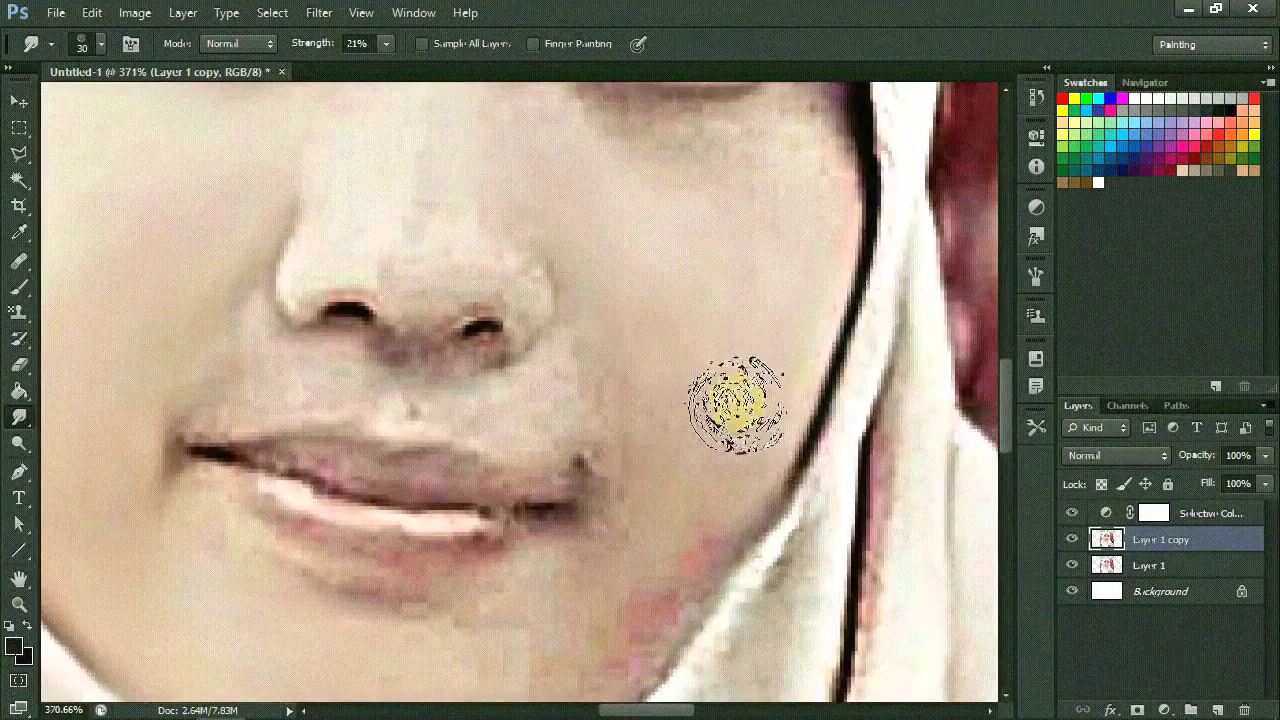
scroll(729, 320, "up", 2)
scroll(783, 318, "up", 3)
scroll(470, 305, "up", 3)
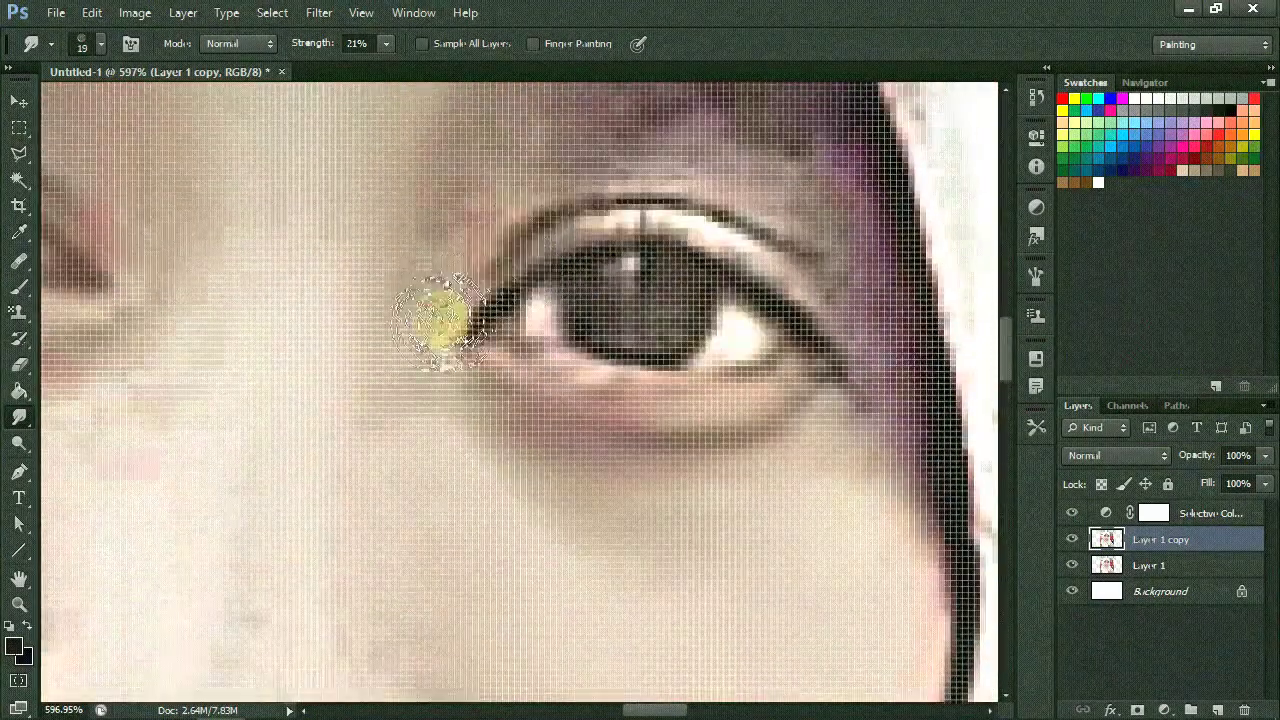
scroll(585, 213, "up", 2)
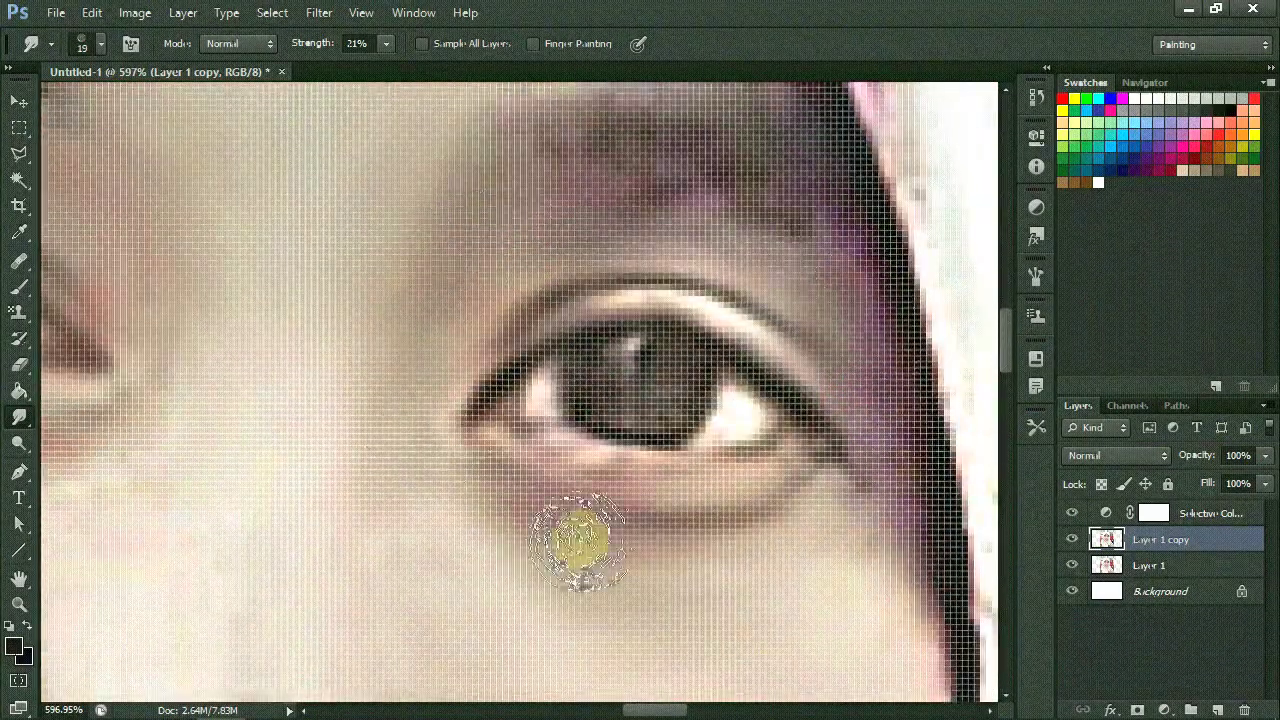
scroll(714, 540, "down", 3)
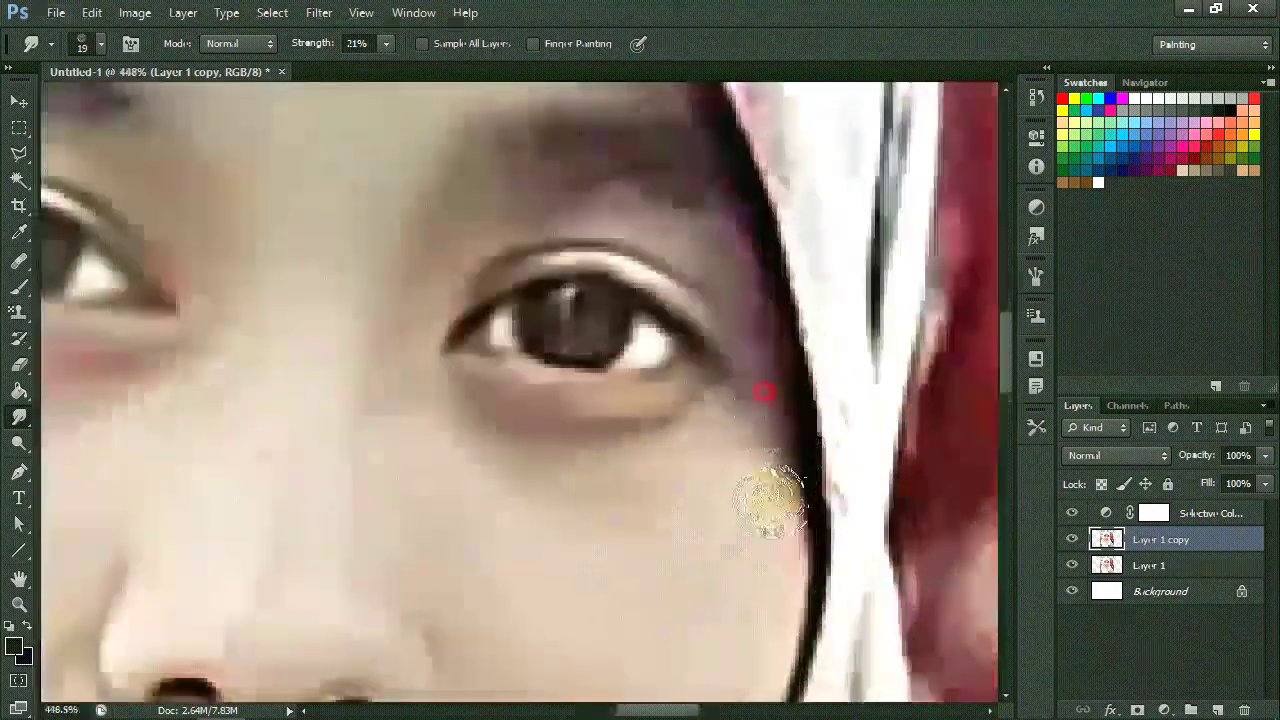
scroll(814, 434, "up", 1)
scroll(814, 434, "up", 2)
scroll(760, 416, "down", 4)
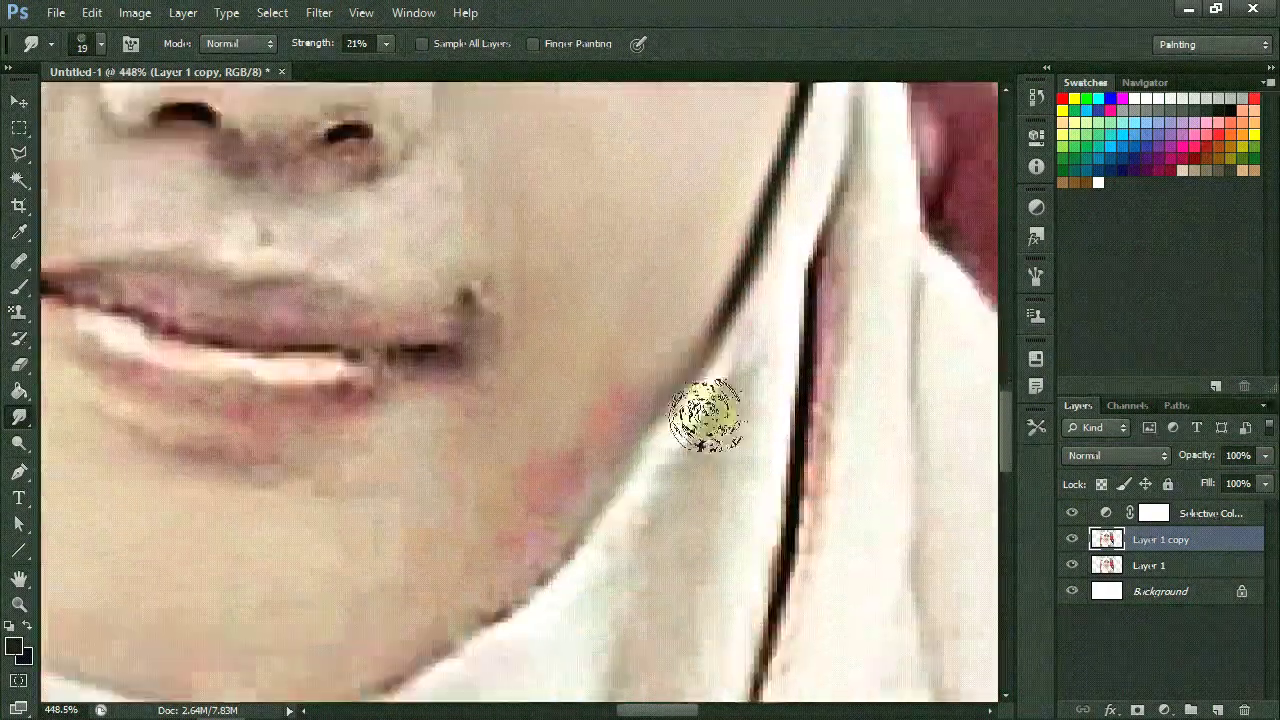
scroll(600, 460, "down", 1)
scroll(300, 440, "down", 1)
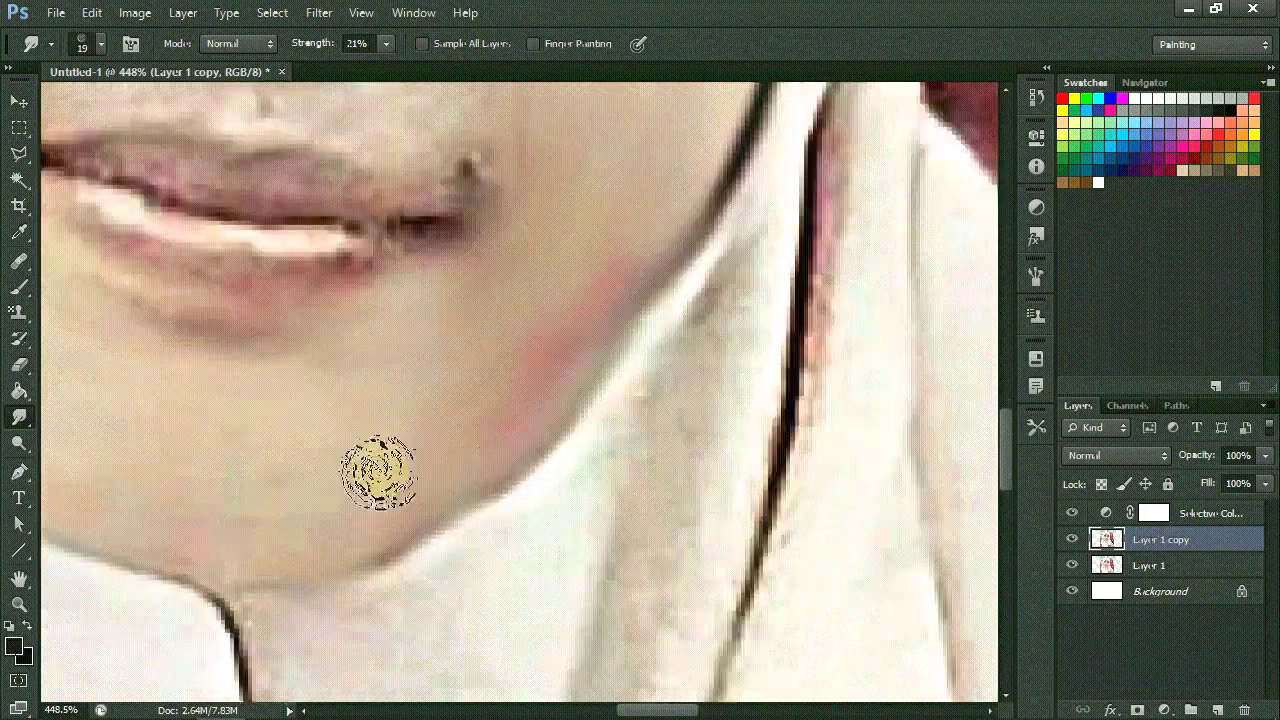
scroll(280, 435, "left", 5)
Step: Set smudge strength to 15% and blend the skin along the lips and right nostril
left_click(357, 43)
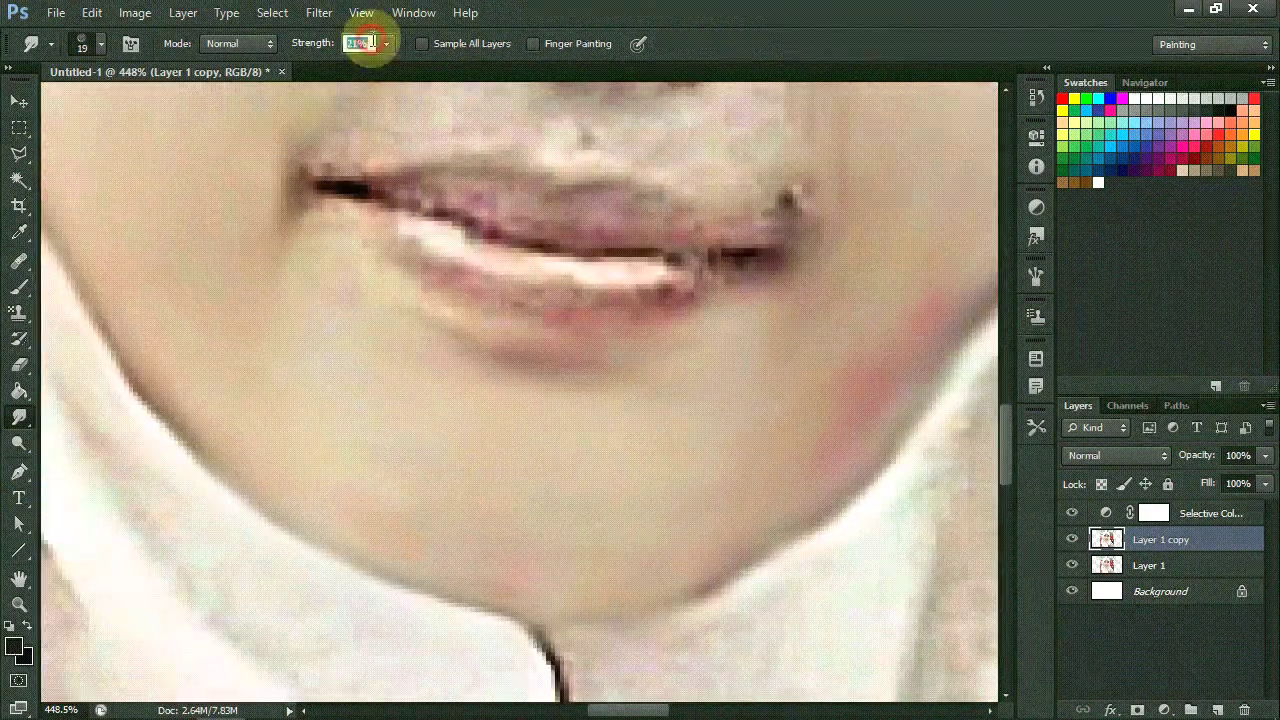
type("15")
mouse_move(776, 236)
left_mouse_down()
mouse_move(651, 229)
mouse_move(500, 186)
mouse_move(686, 257)
left_mouse_up()
scroll(308, 215, "up", 1)
scroll(308, 215, "up", 1)
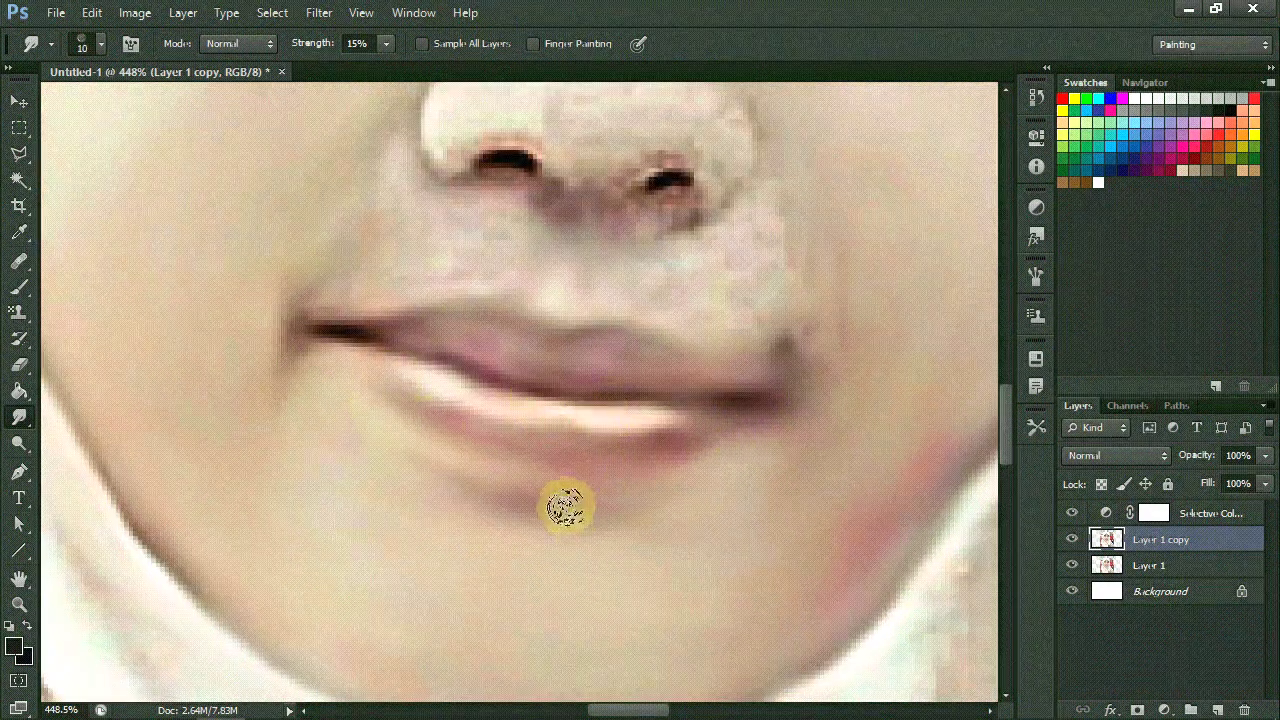
scroll(785, 235, "up", 1)
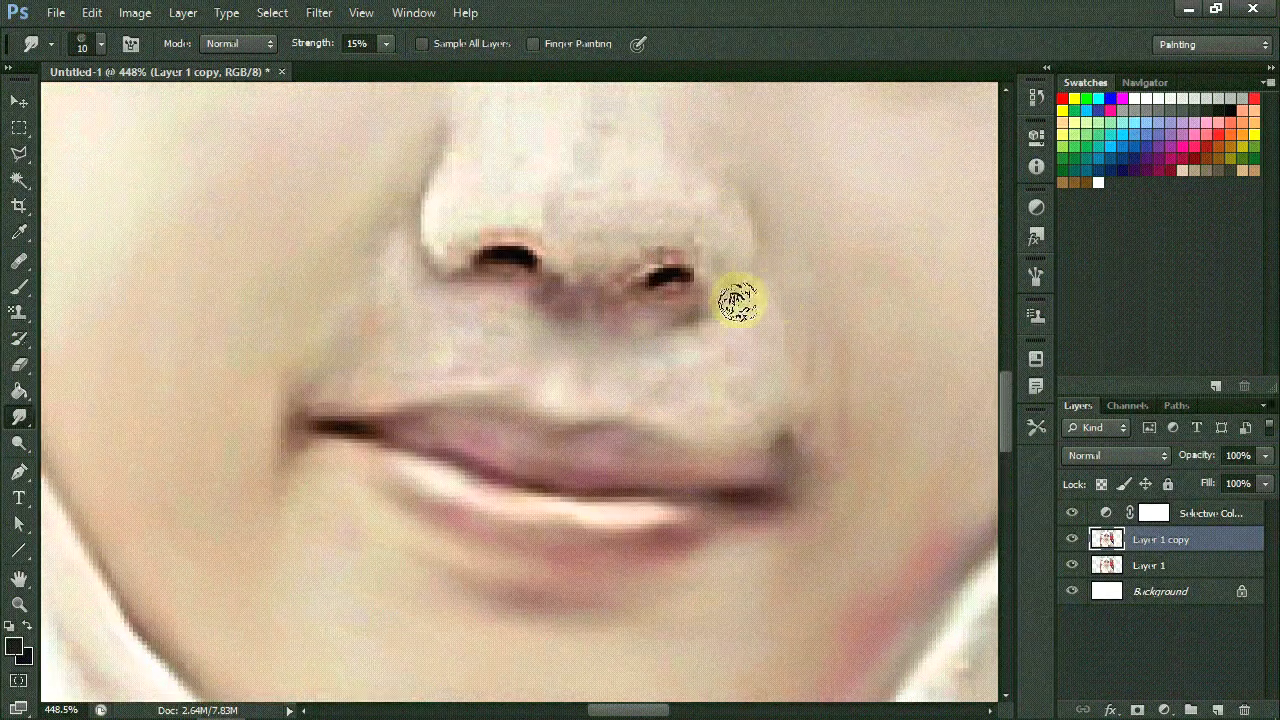
scroll(465, 348, "up", 2)
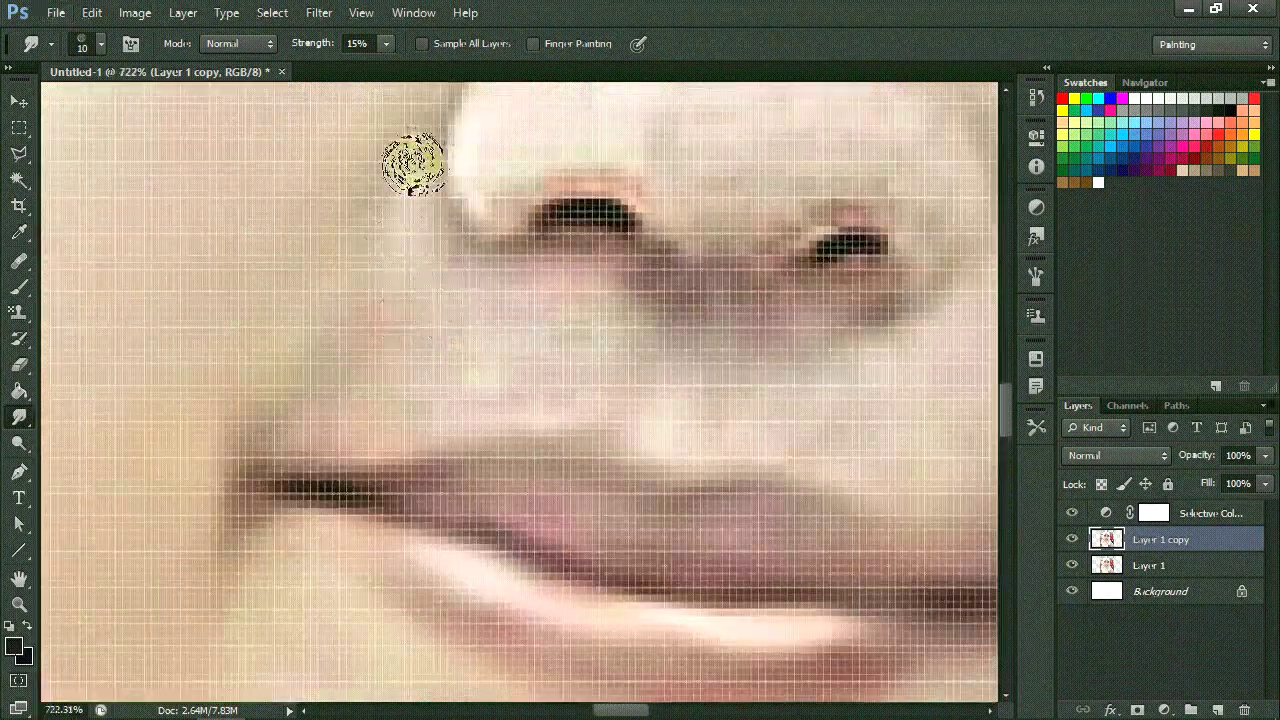
scroll(414, 157, "up", 1)
left_click_drag(785, 387, 710, 369)
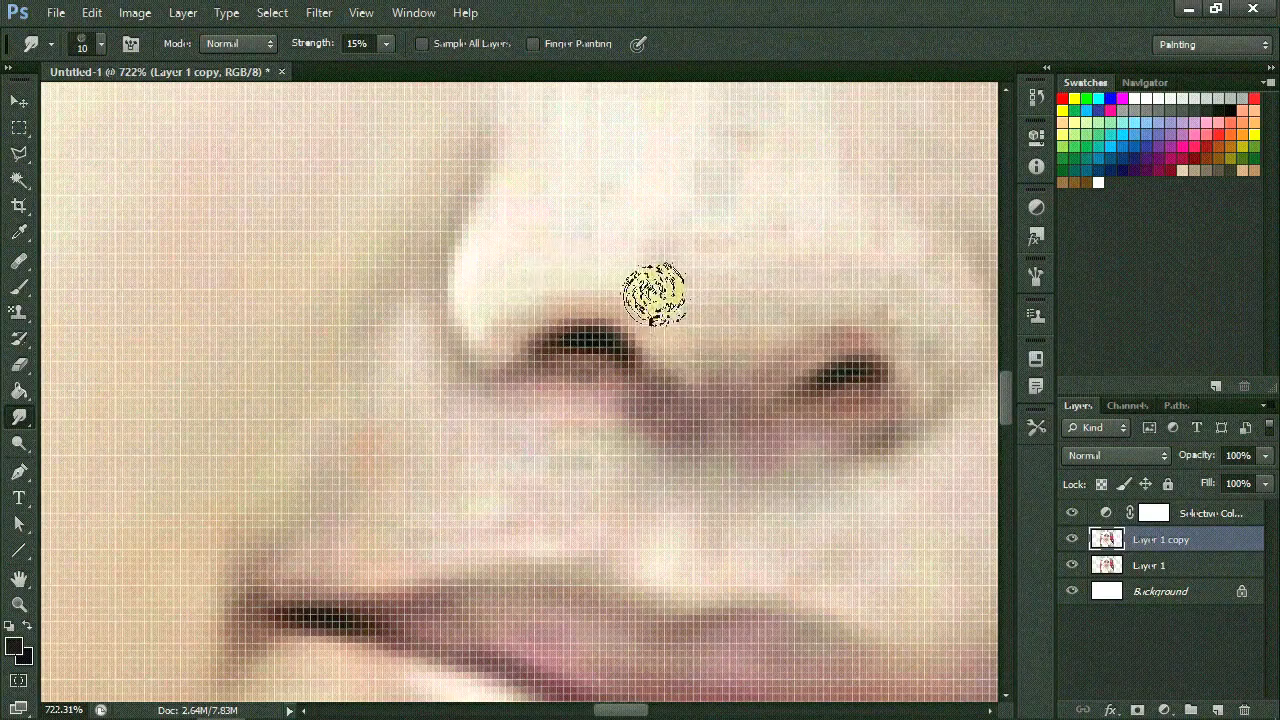
Step: Switch to a smaller smudge brush size for finer detail work
scroll(751, 329, "down", 2)
scroll(500, 337, "down", 1)
scroll(600, 200, "down", 2)
scroll(516, 303, "up", 2)
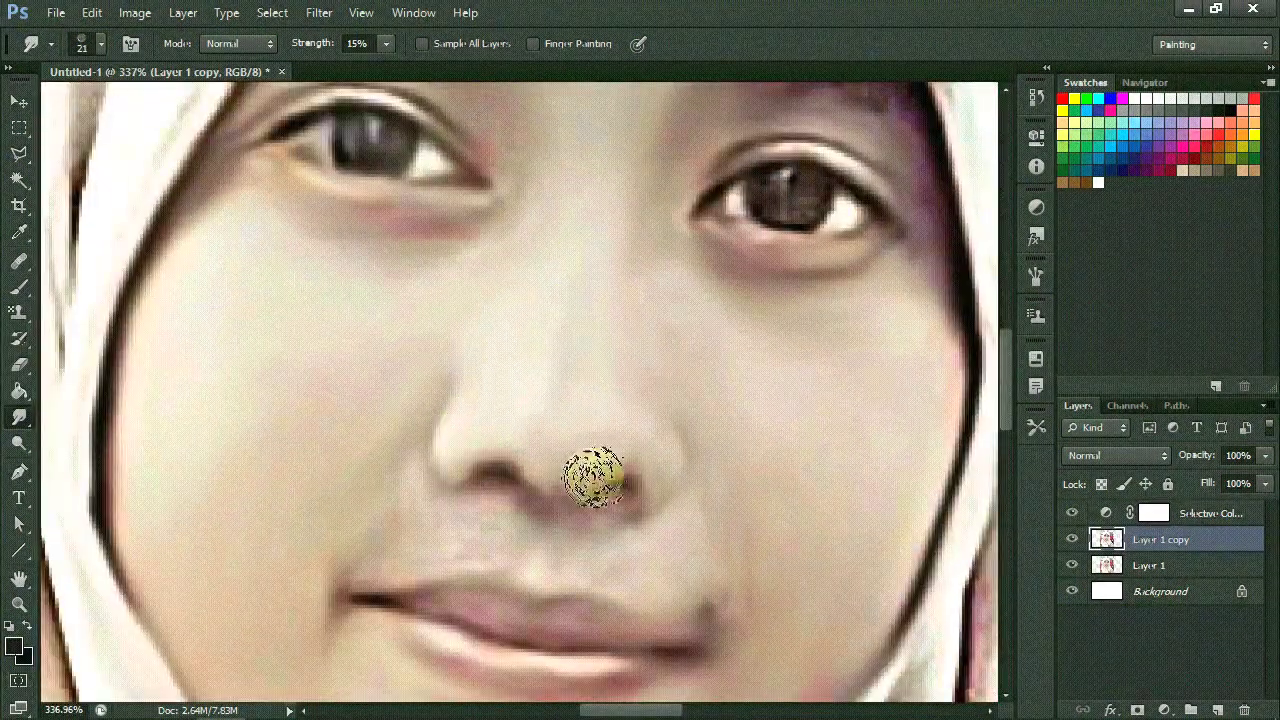
scroll(452, 518, "up", 2)
right_click(514, 171)
key("Return")
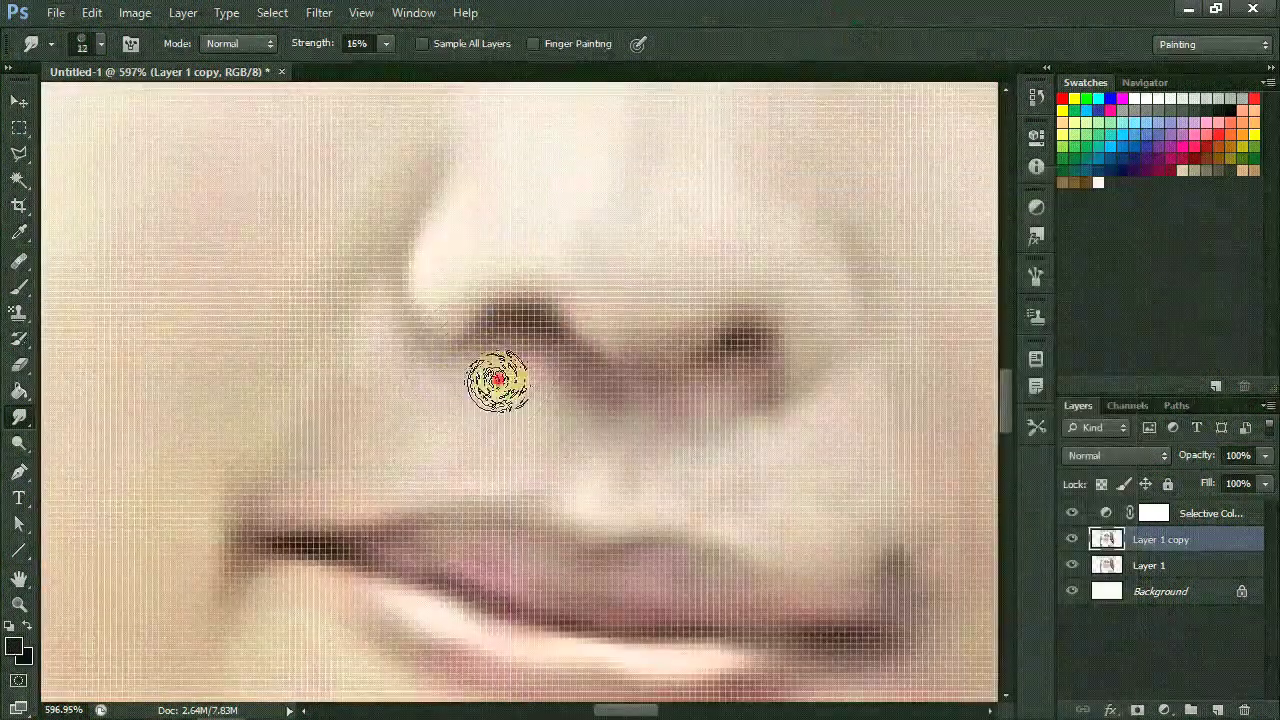
Step: Move across the collar and hijab folds near the neck and brooch to smooth their edges
scroll(803, 617, "down", 2)
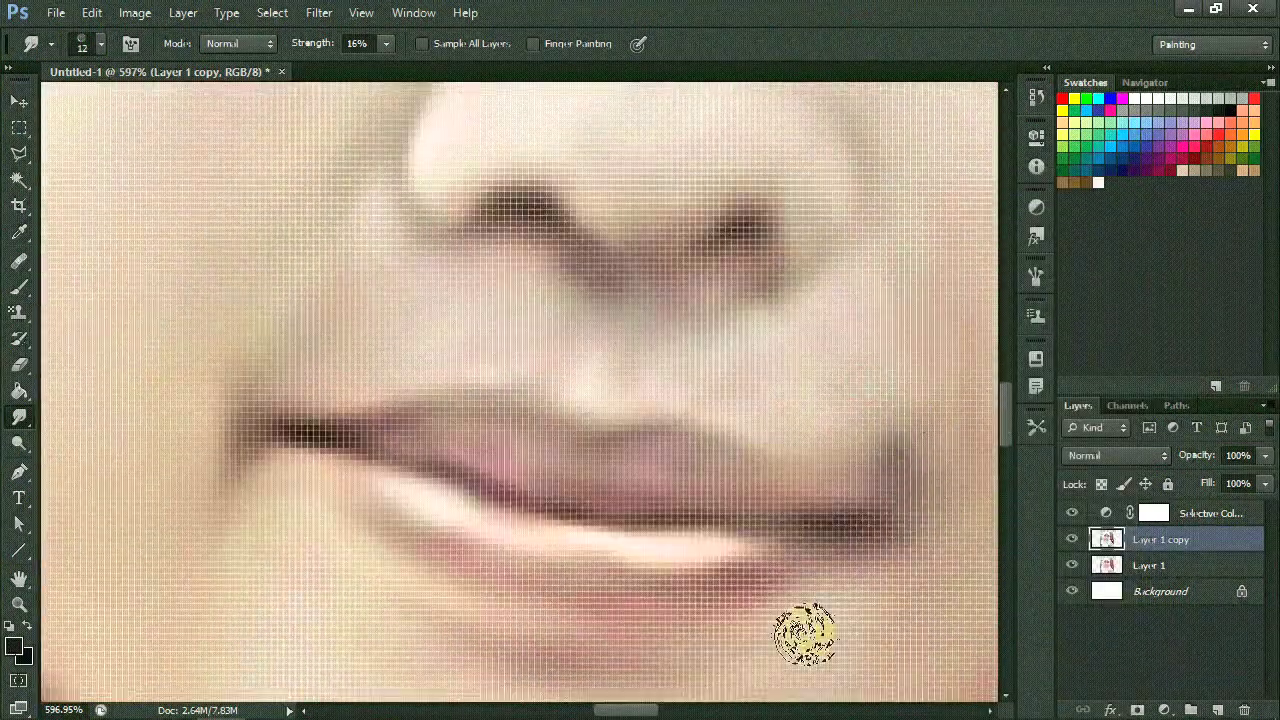
scroll(754, 520, "down", 3)
scroll(731, 551, "up", 3)
scroll(656, 520, "down", 1)
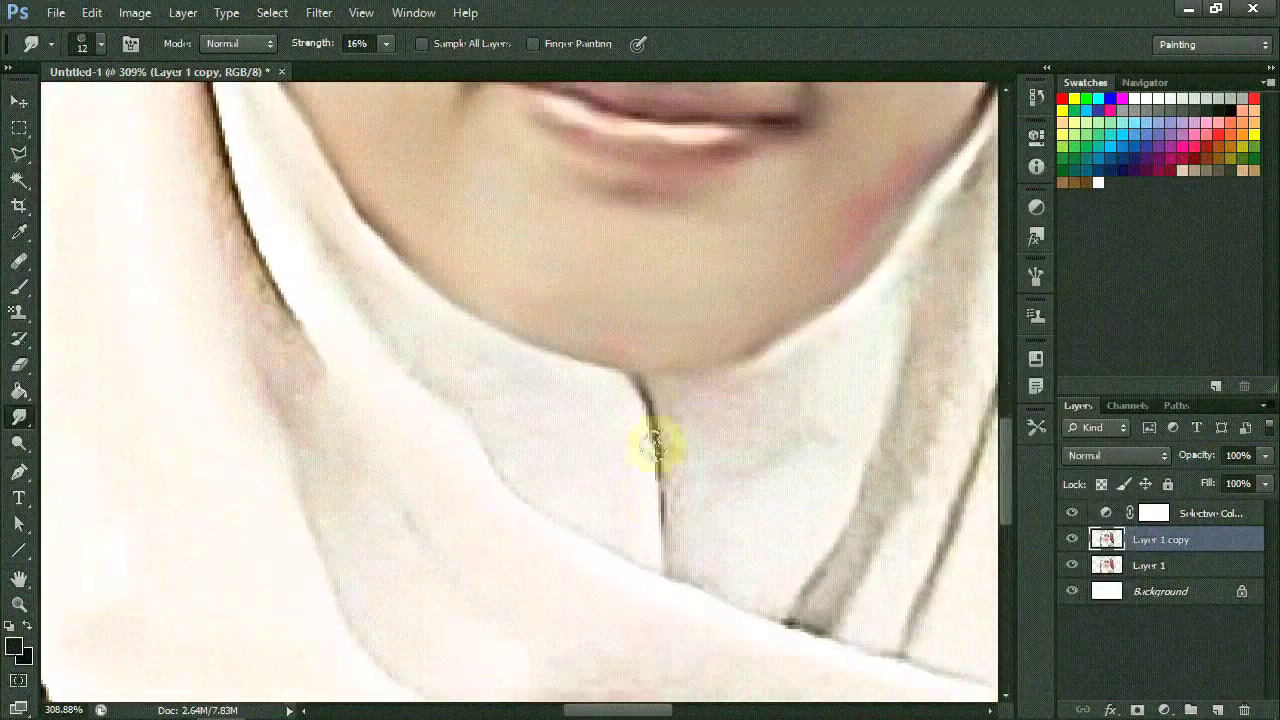
scroll(540, 415, "down", 1)
scroll(410, 355, "down", 1)
scroll(370, 390, "up", 1)
scroll(340, 455, "up", 1)
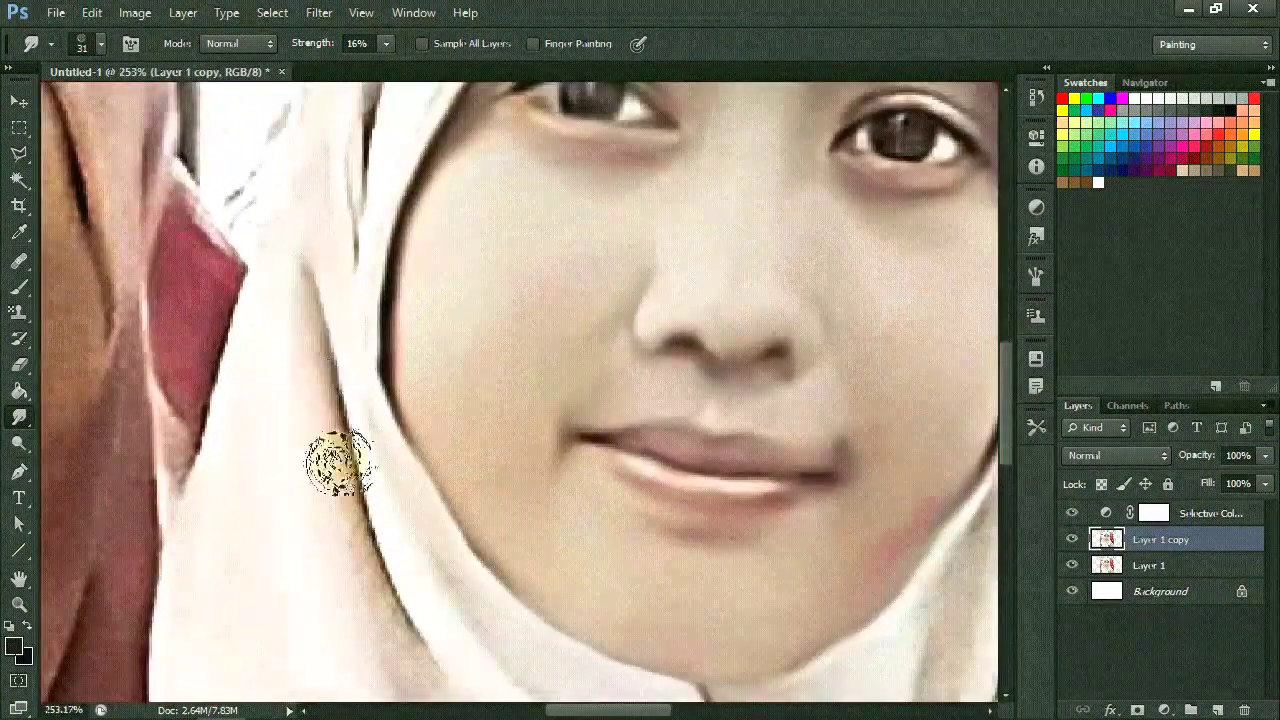
scroll(366, 423, "up", 1)
scroll(623, 606, "down", 1)
scroll(650, 543, "up", 1)
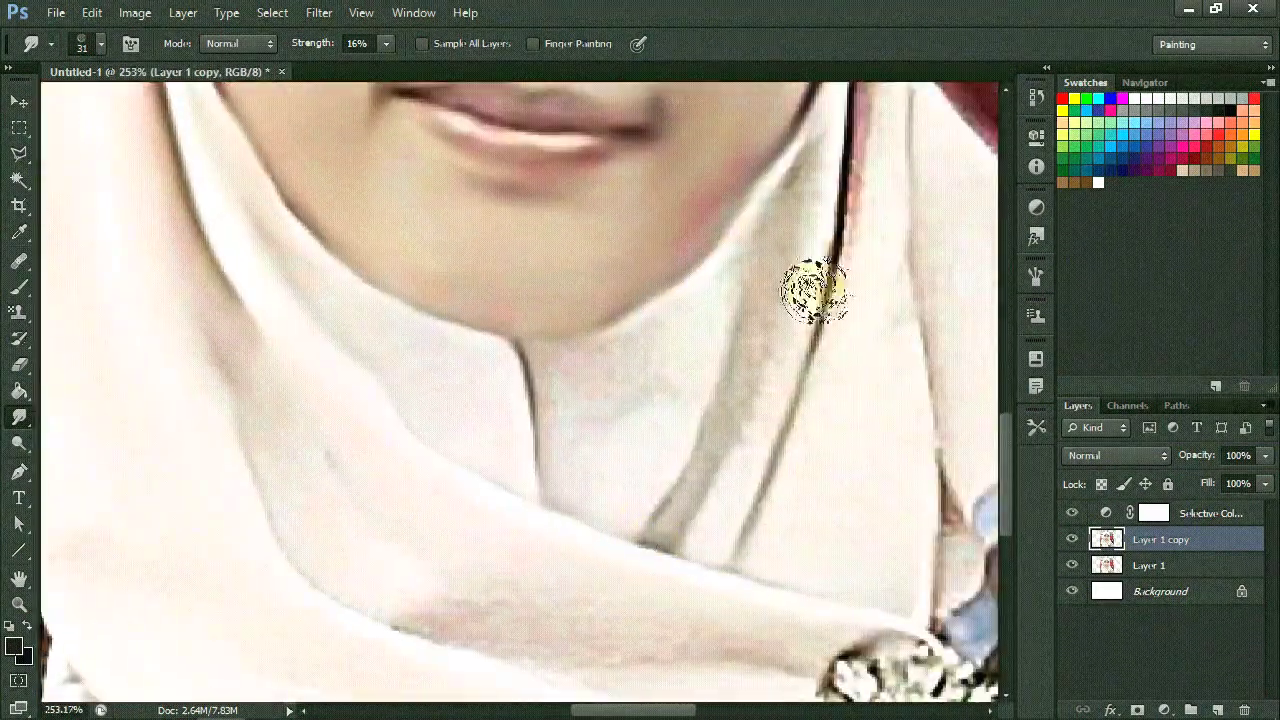
scroll(762, 341, "up", 1)
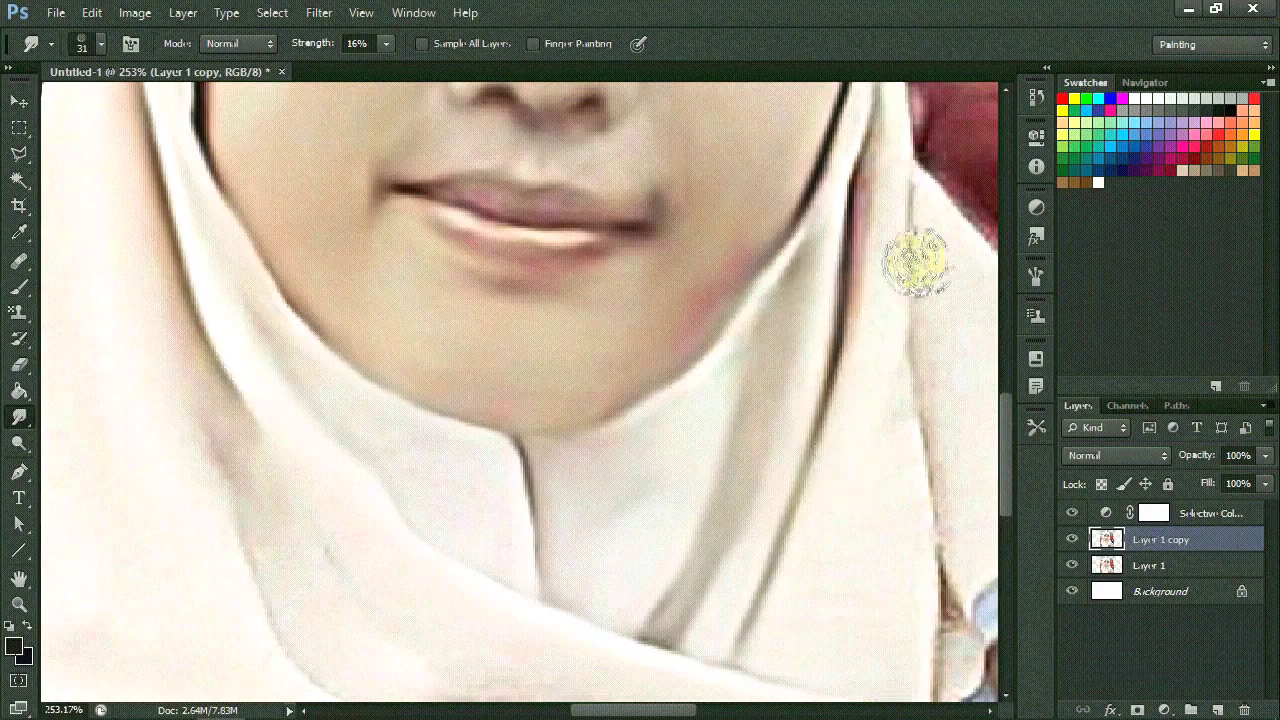
scroll(692, 205, "down", 1)
scroll(724, 360, "up", 1)
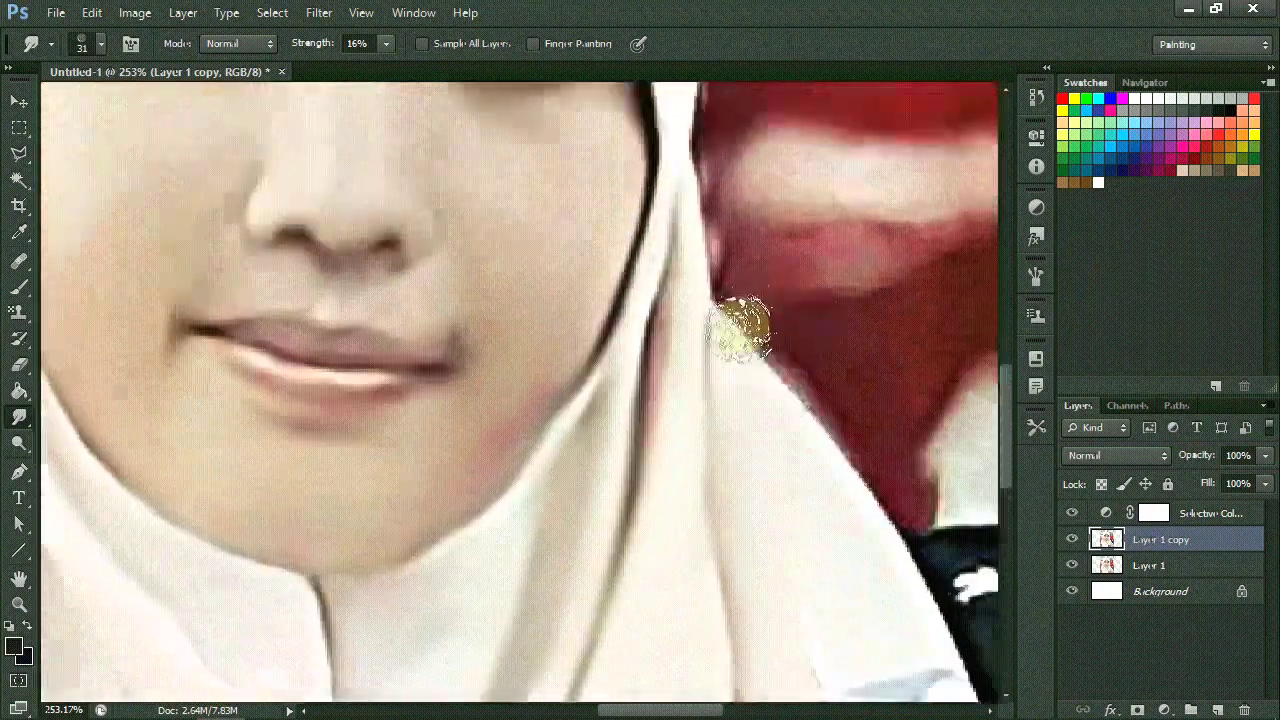
scroll(676, 270, "up", 1)
scroll(765, 410, "down", 1)
scroll(743, 508, "down", 3)
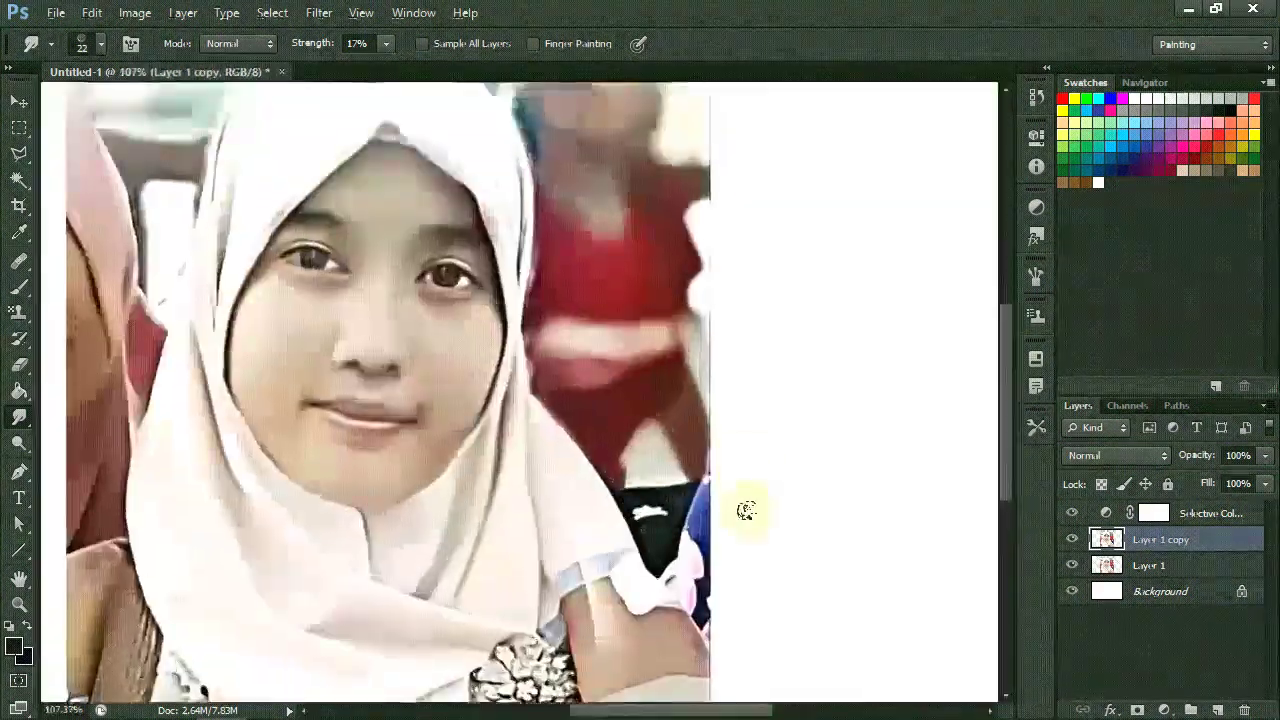
scroll(612, 408, "up", 2)
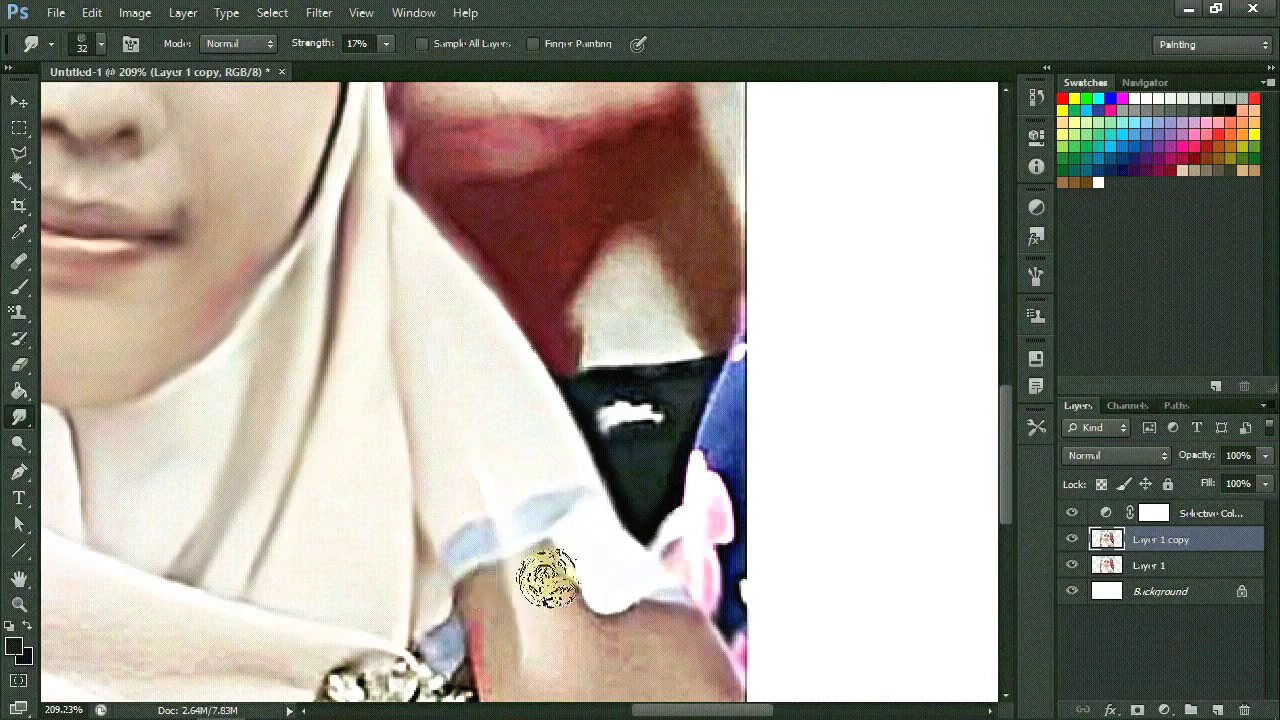
scroll(547, 578, "down", 2)
scroll(309, 486, "down", 2)
scroll(737, 409, "left", 8)
scroll(737, 409, "down", 2)
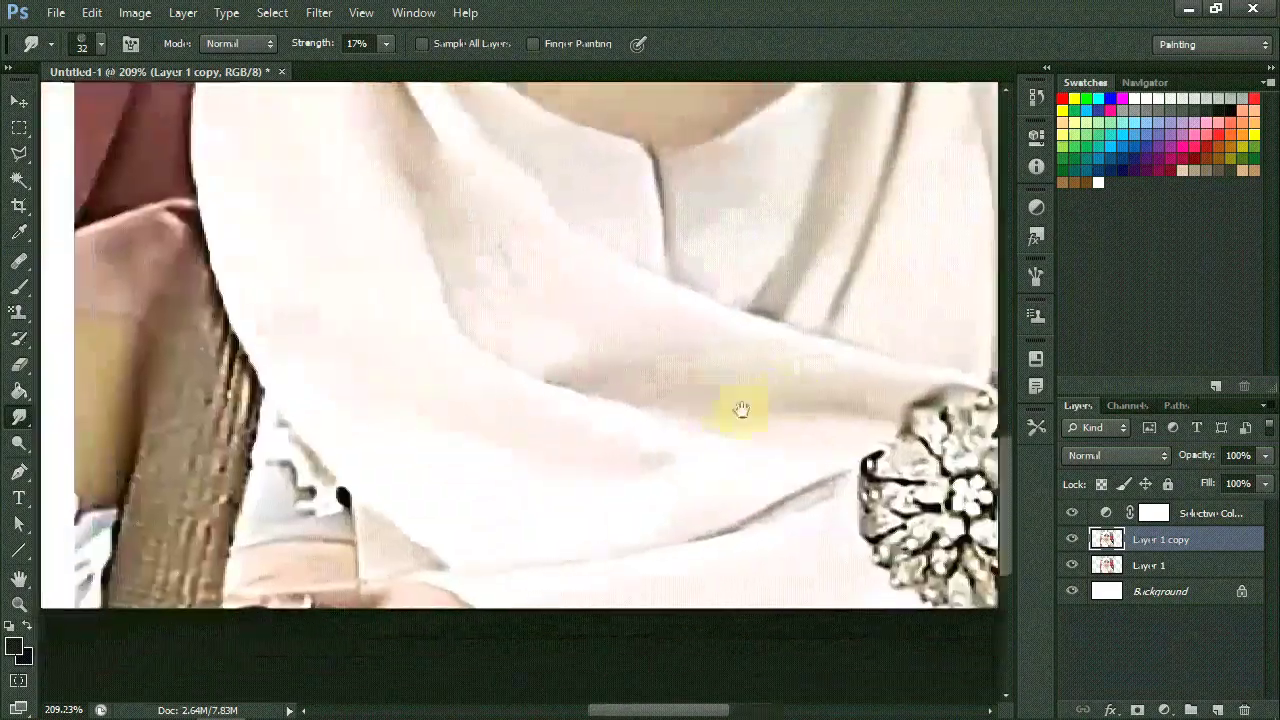
scroll(343, 214, "up", 7)
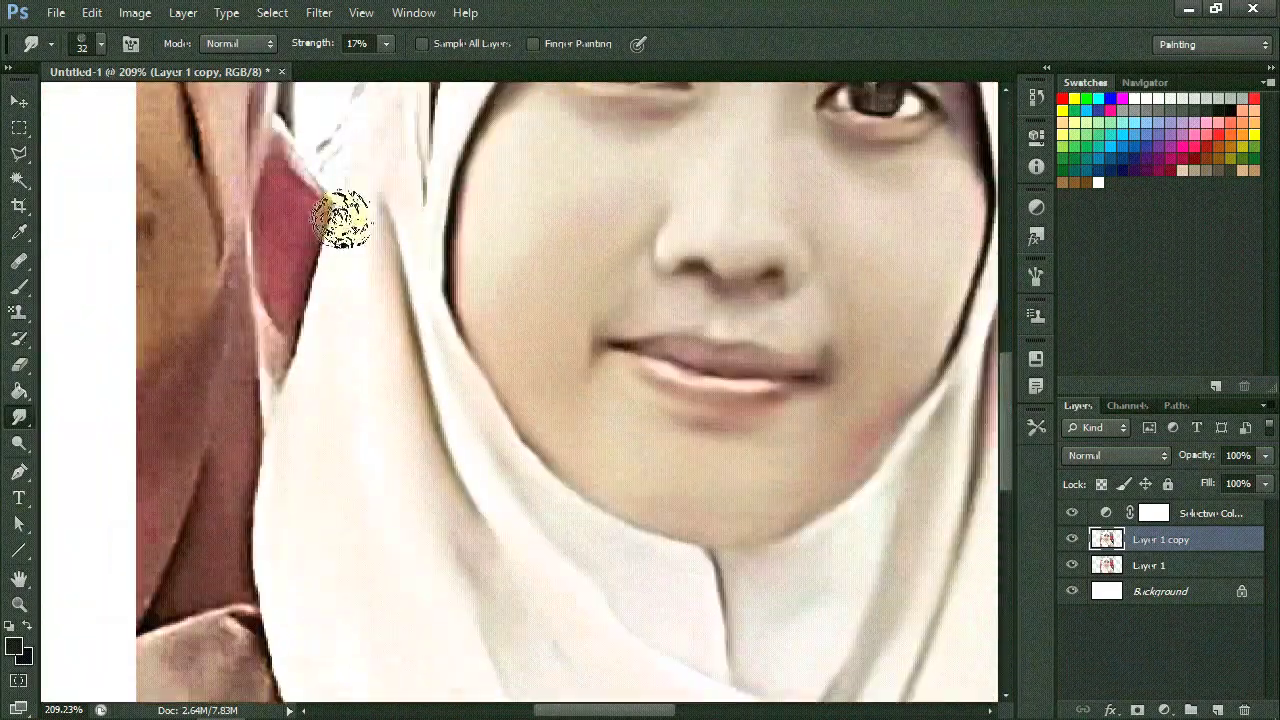
scroll(346, 300, "up", 5)
scroll(271, 334, "down", 8)
scroll(271, 334, "down", 2)
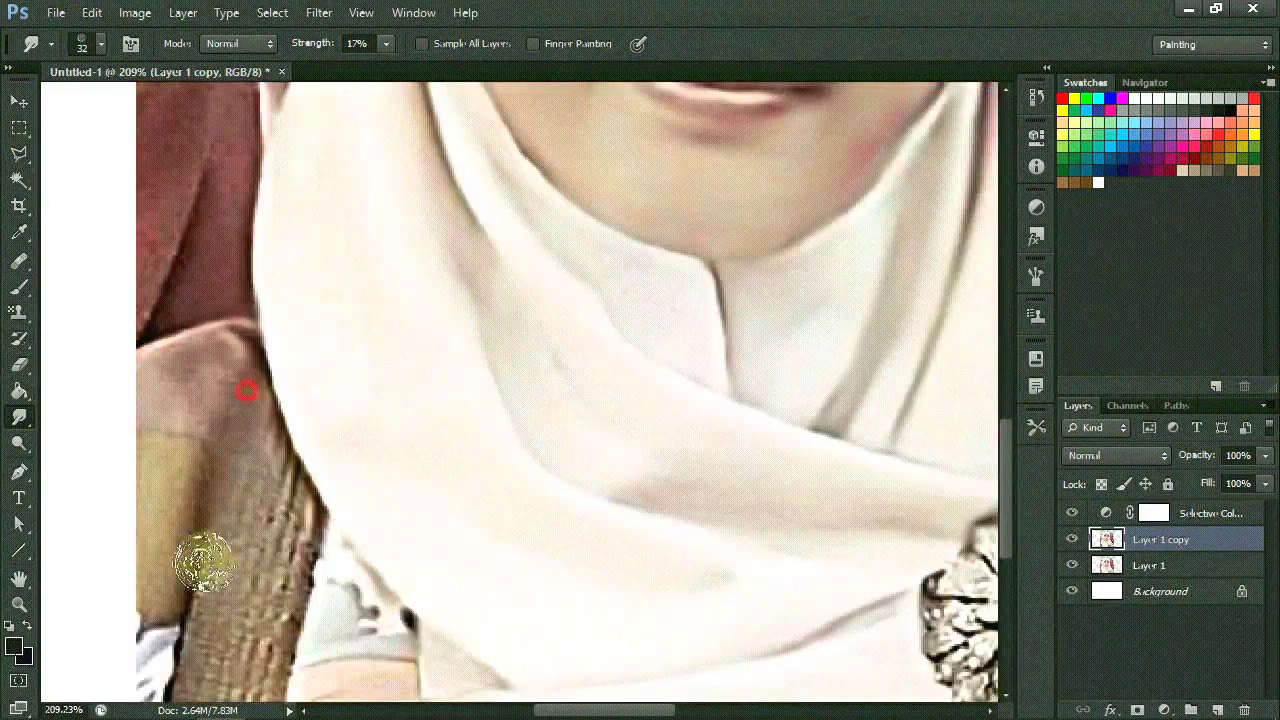
scroll(306, 466, "down", 2)
scroll(409, 540, "down", 3)
scroll(491, 206, "down", 10)
scroll(491, 148, "up", 10)
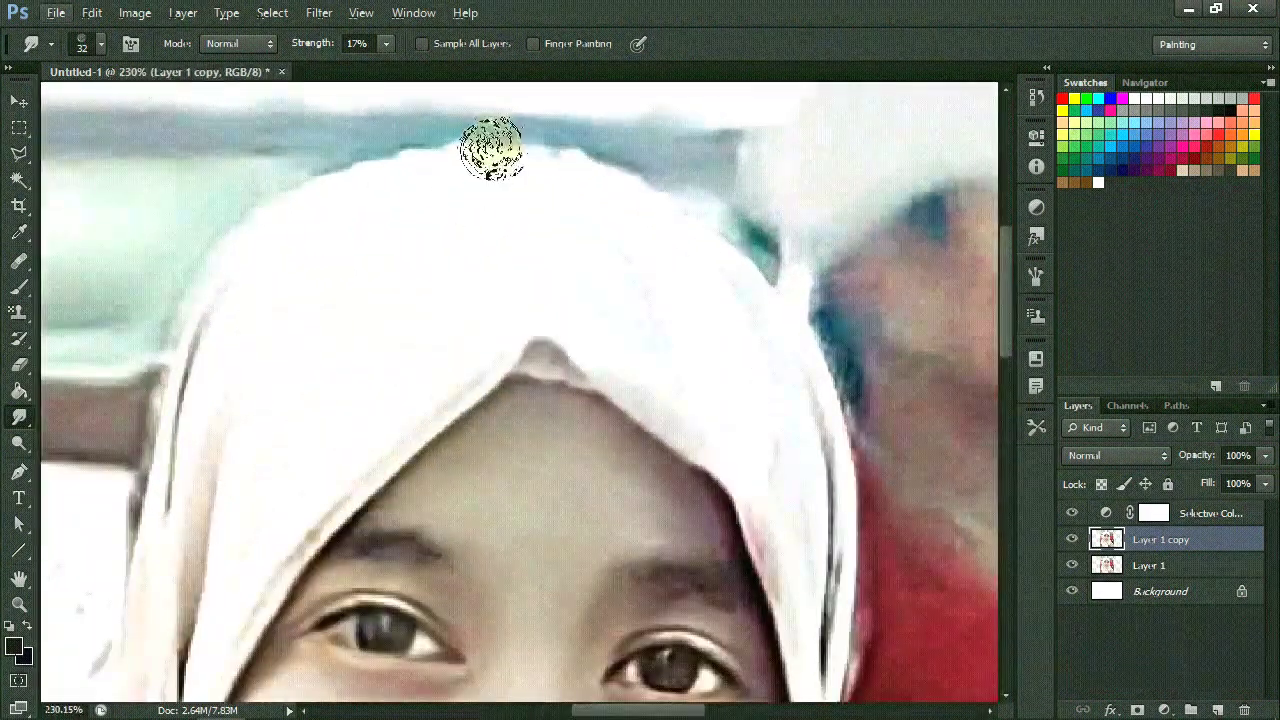
scroll(150, 430, "down", 3)
scroll(571, 286, "left", 6)
scroll(571, 286, "down", 1)
scroll(749, 378, "up", 6)
scroll(749, 378, "right", 5)
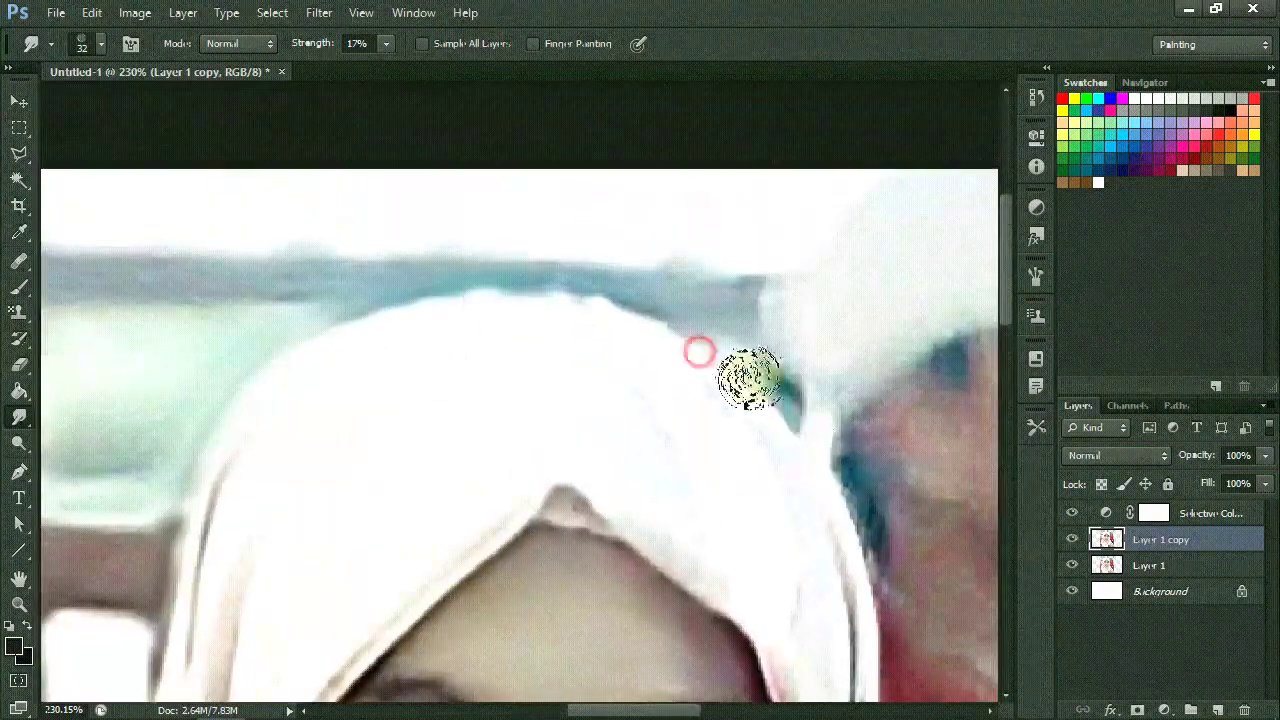
scroll(849, 506, "right", 5)
scroll(543, 343, "down", 3)
scroll(537, 391, "down", 2)
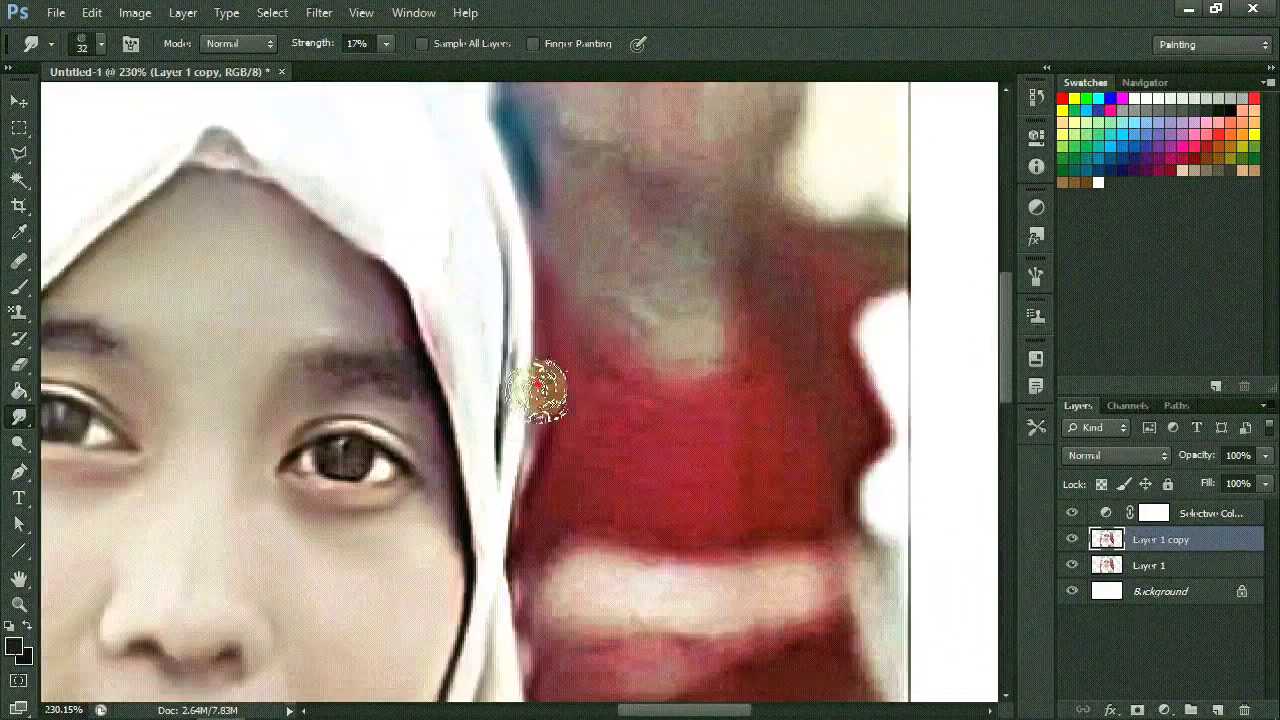
scroll(447, 325, "up", 3)
scroll(325, 345, "up", 2)
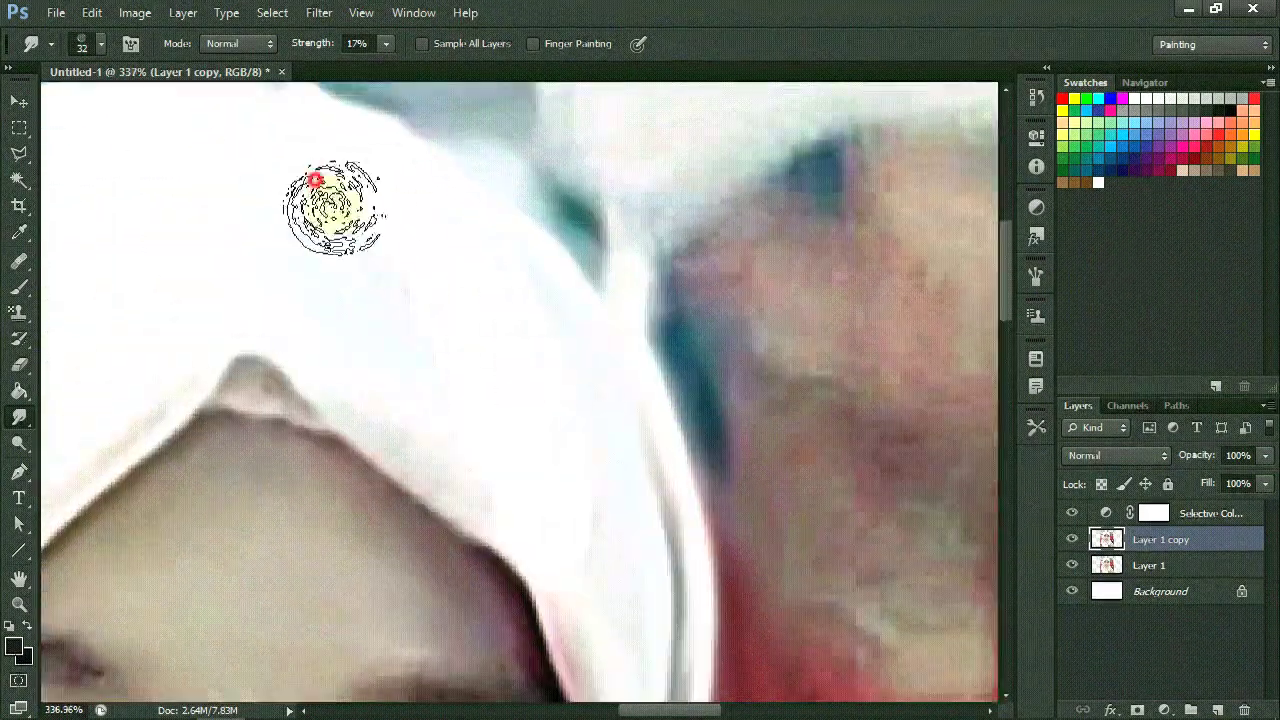
scroll(390, 320, "left", 3)
scroll(300, 290, "up", 1)
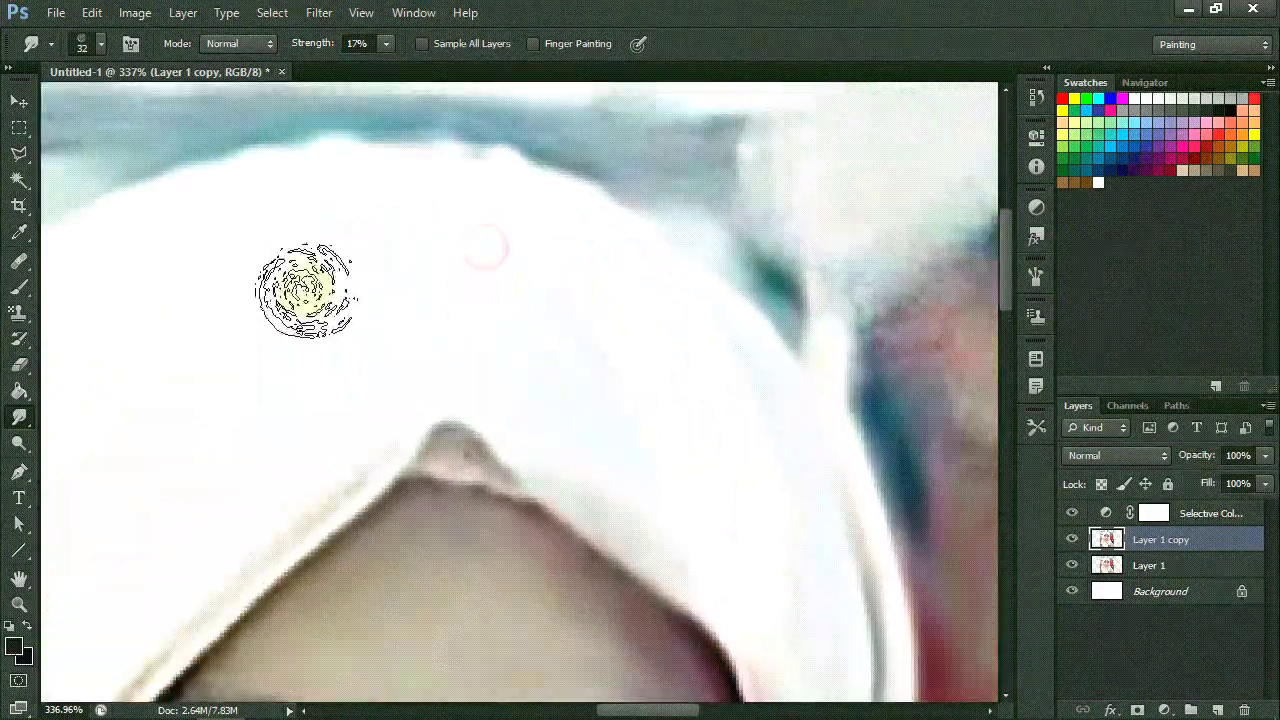
scroll(260, 370, "left", 4)
scroll(230, 370, "down", 1)
scroll(280, 470, "down", 2)
scroll(305, 557, "down", 2)
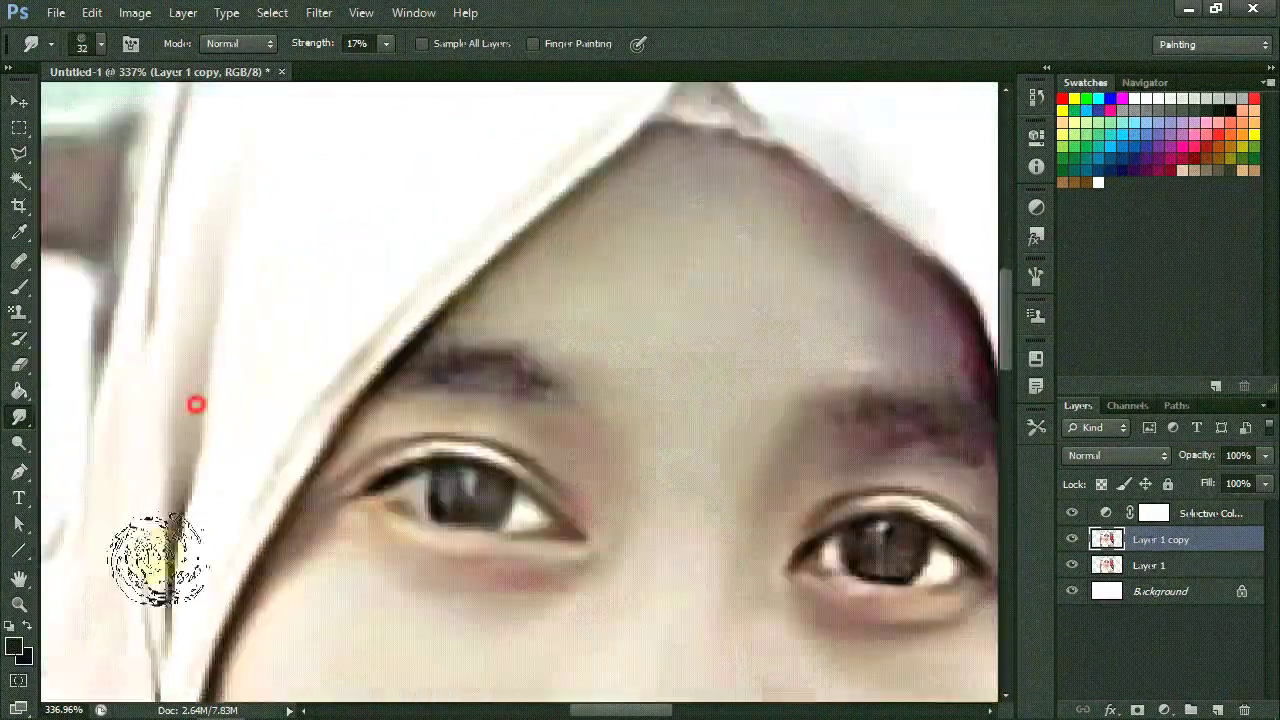
scroll(149, 543, "down", 4)
scroll(457, 349, "up", 3)
scroll(509, 349, "down", 1)
scroll(513, 540, "up", 5)
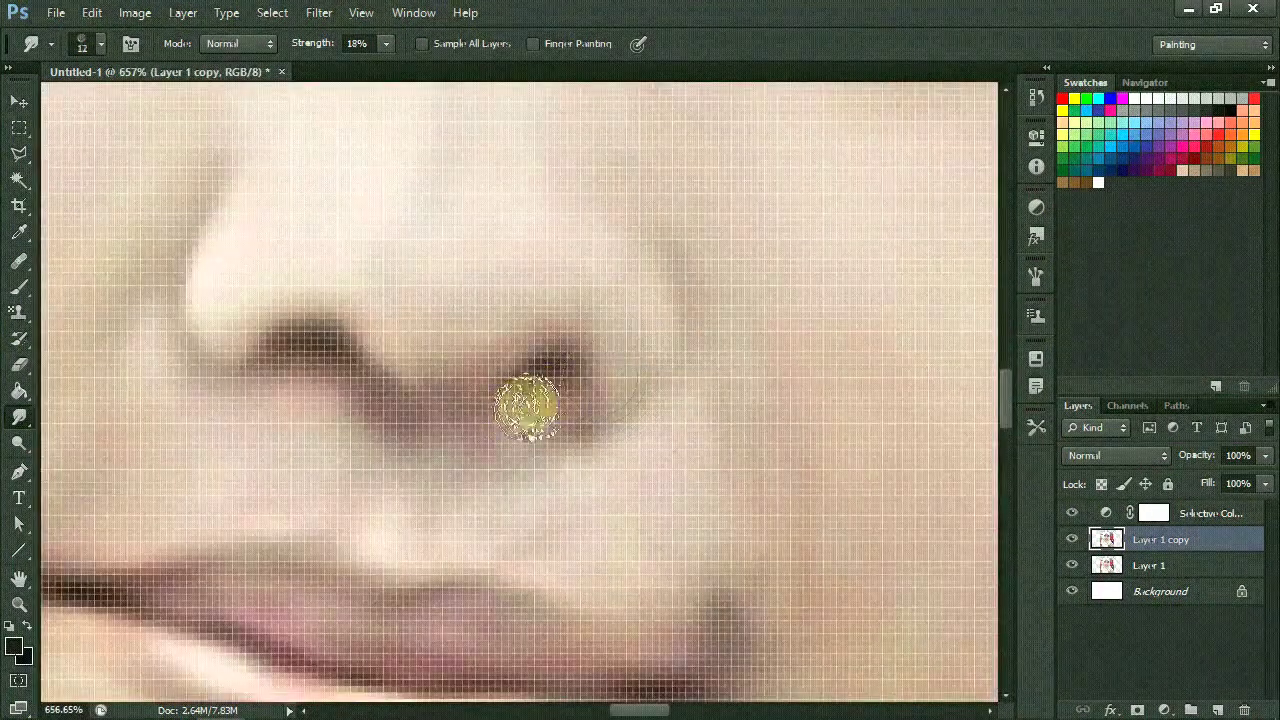
scroll(529, 409, "up", 1)
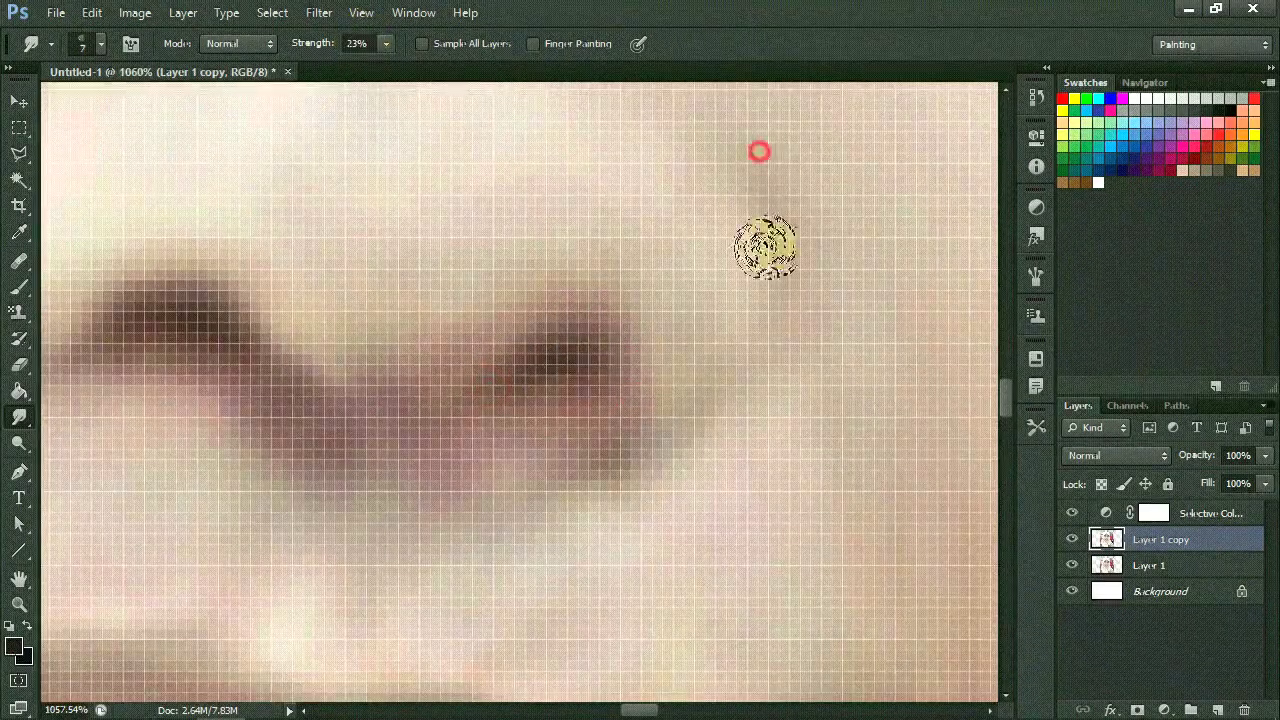
scroll(600, 280, "down", 2)
Step: Fit the photo in the window, then zoom in on the eyes and lips
key("ctrl+0")
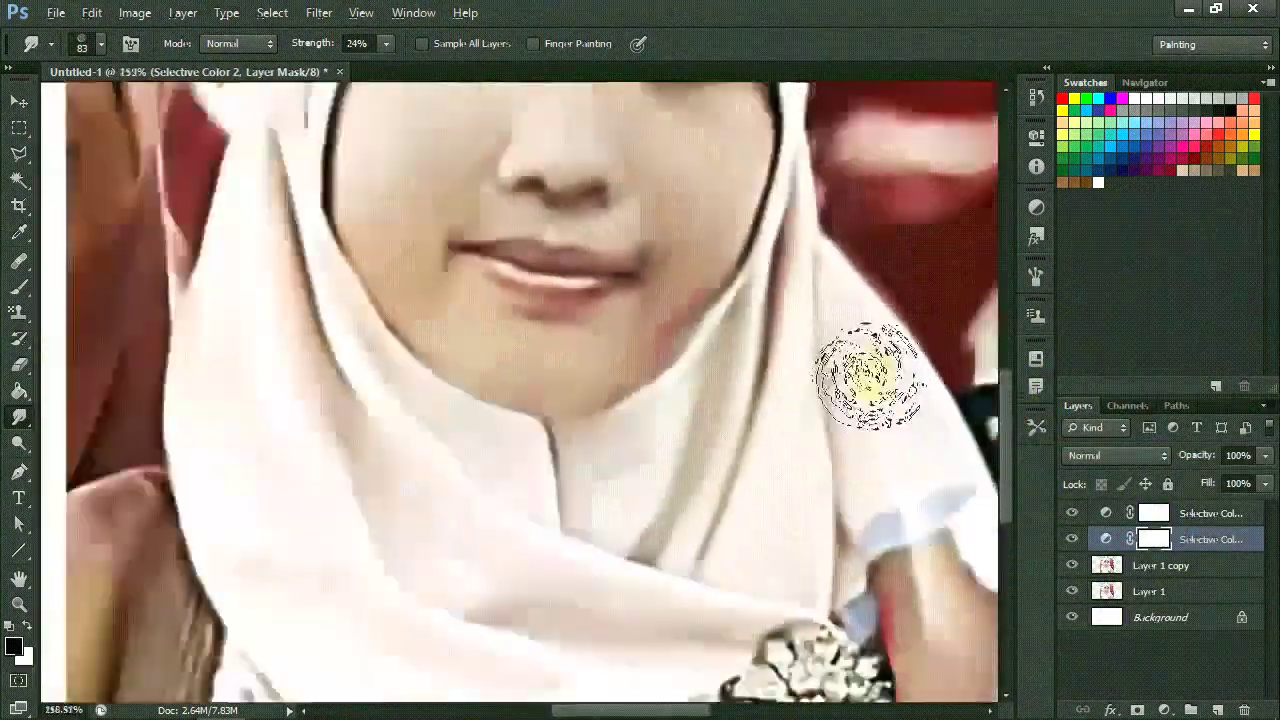
scroll(436, 300, "up", 3)
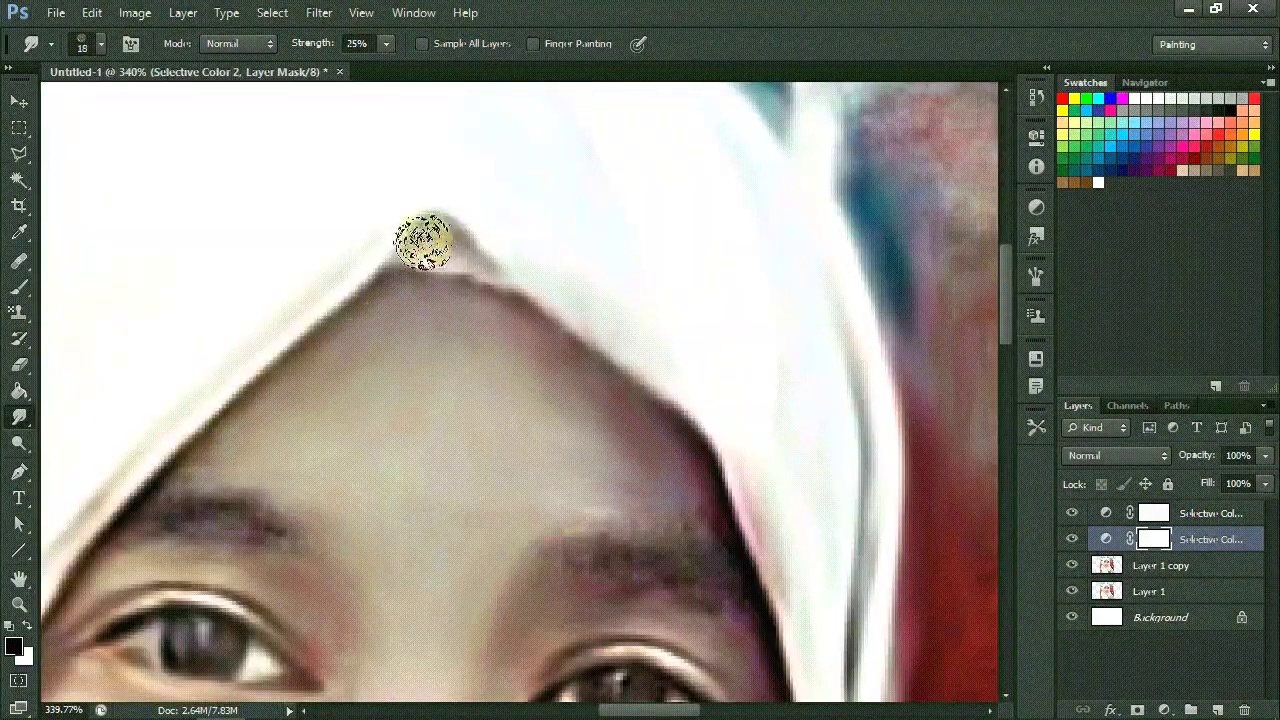
mouse_move(845, 610)
left_mouse_down()
mouse_move(398, 289)
mouse_move(747, 366)
left_mouse_up()
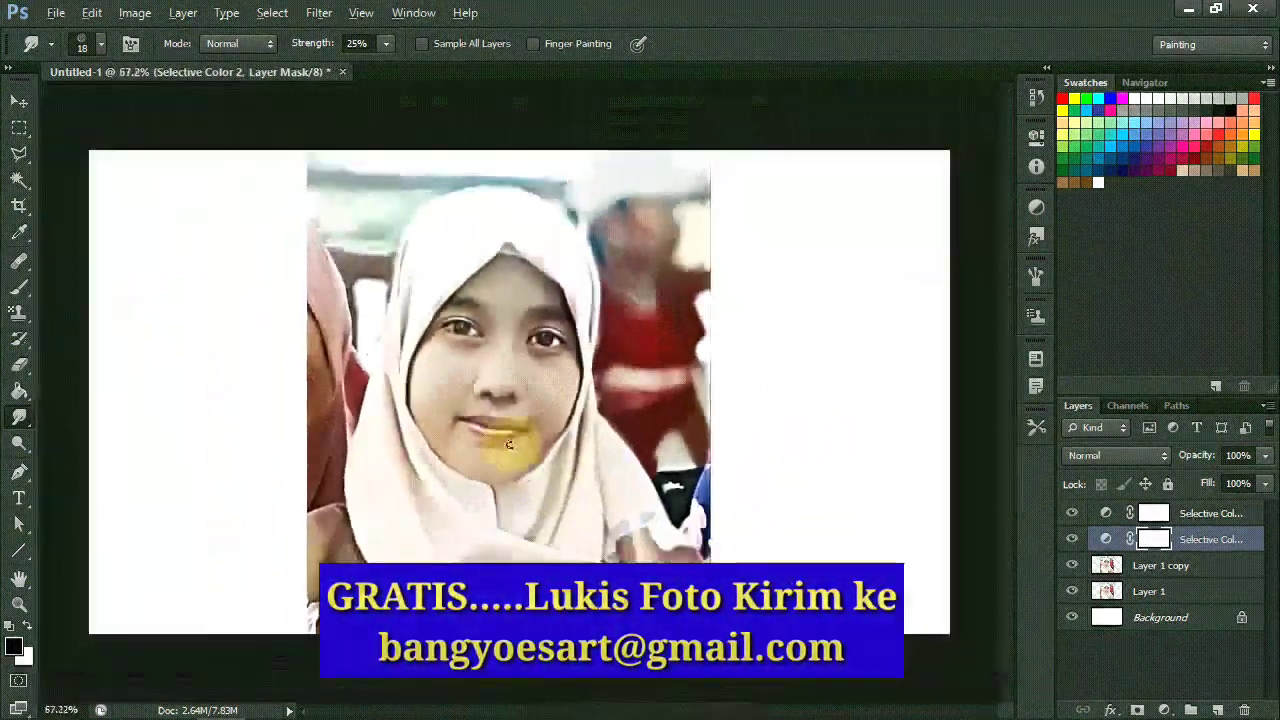
left_click_drag(650, 343, 604, 365)
scroll(604, 365, "up", 1)
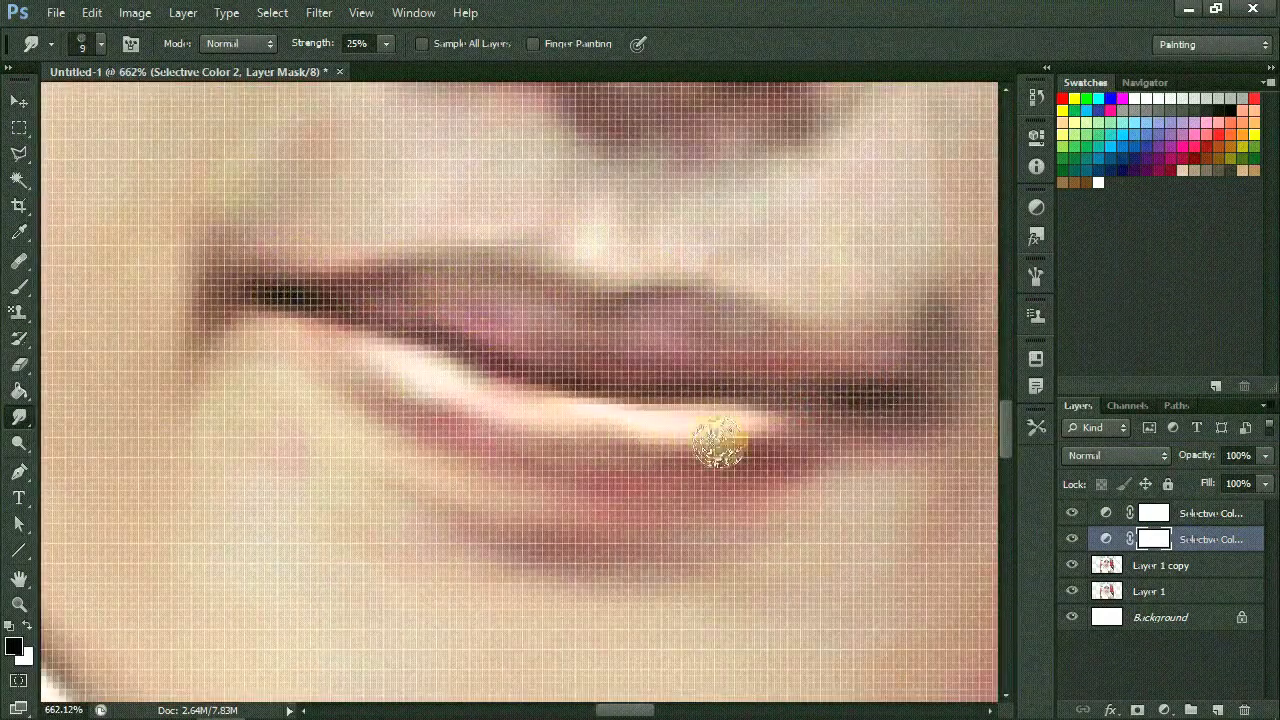
scroll(612, 465, "up", 2)
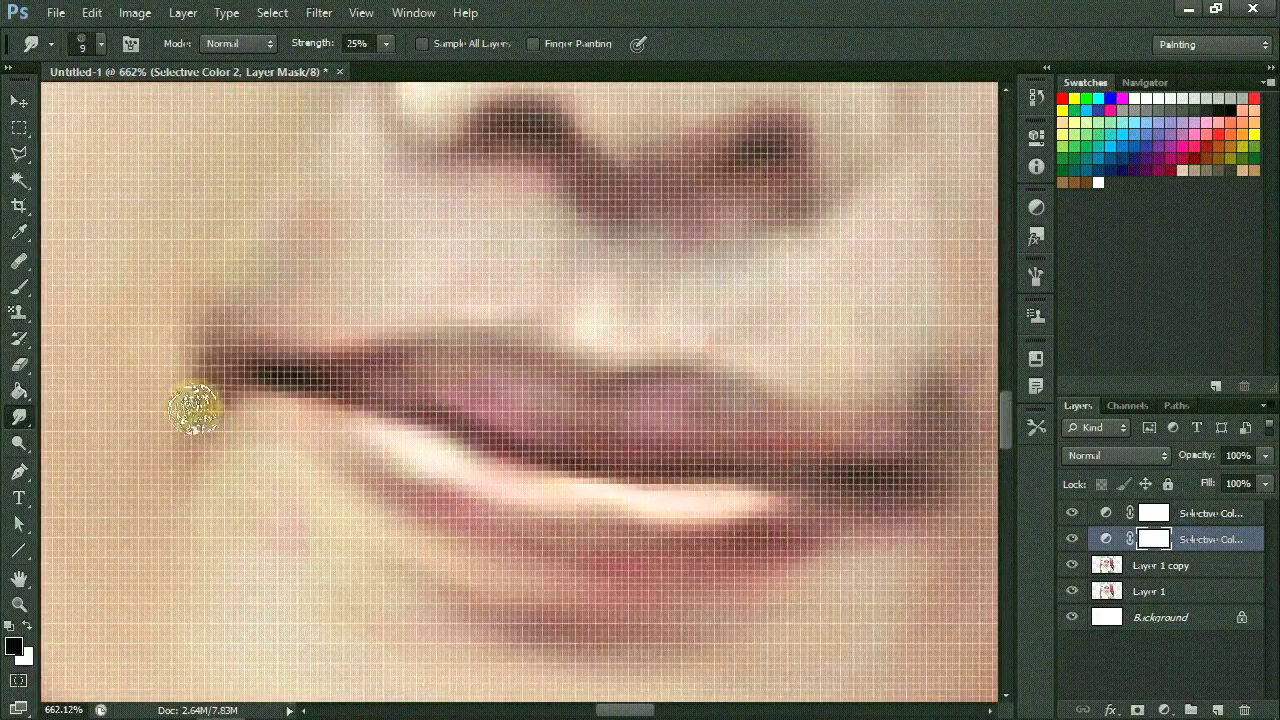
Step: Make Layer 1 copy the working layer and hide the original Layer 1
left_click(1182, 566)
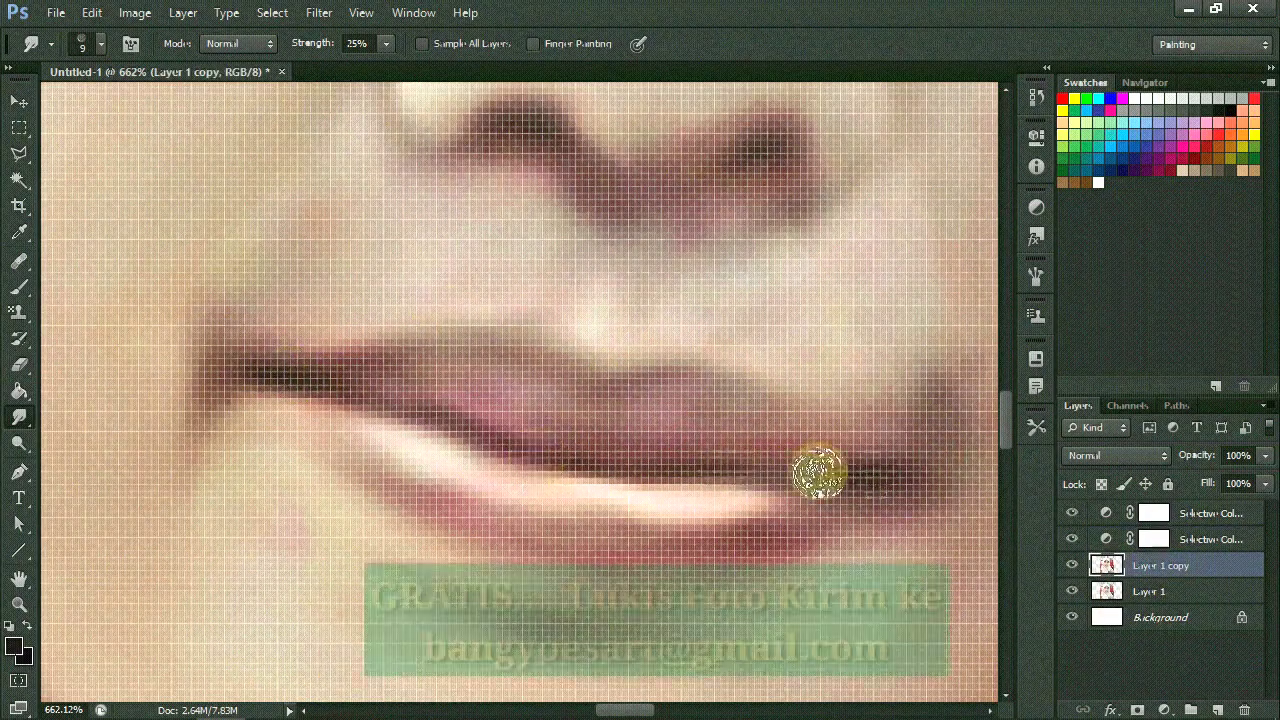
scroll(509, 534, "down", 1)
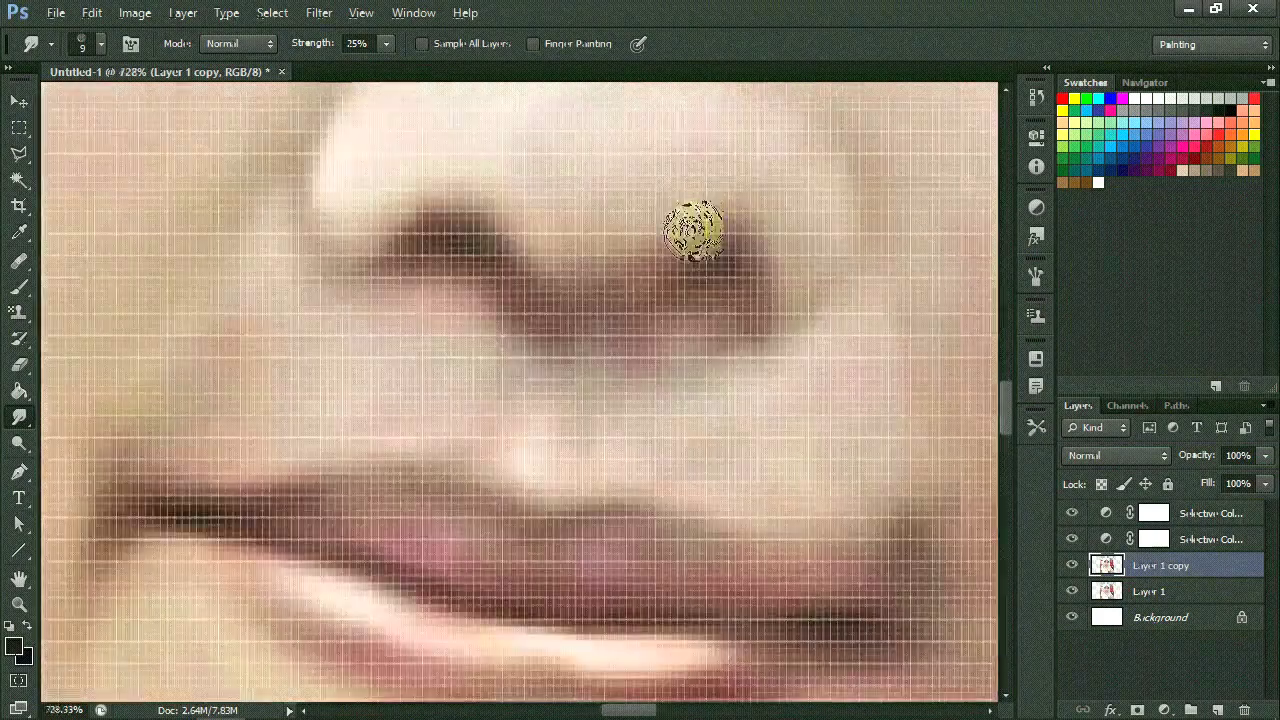
scroll(700, 223, "up", 1)
scroll(529, 249, "up", 1)
scroll(750, 195, "down", 1)
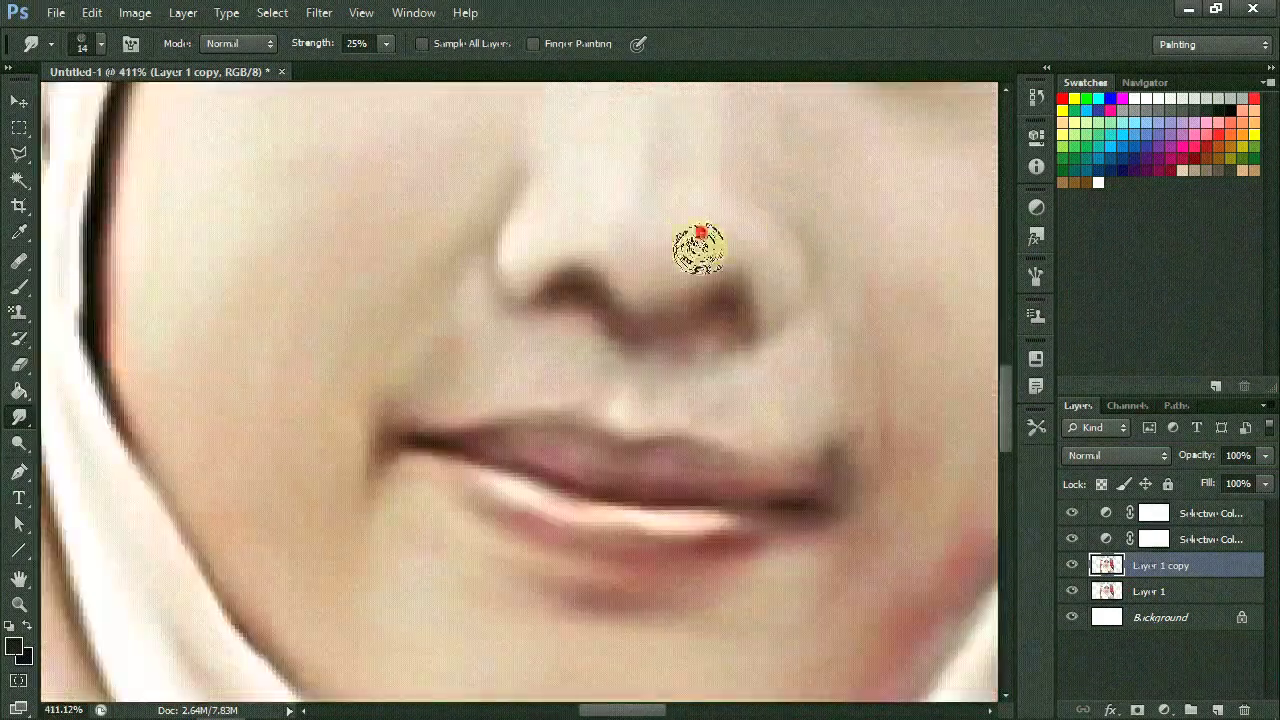
left_click(1072, 591)
scroll(630, 240, "up", 1)
scroll(637, 238, "down", 3)
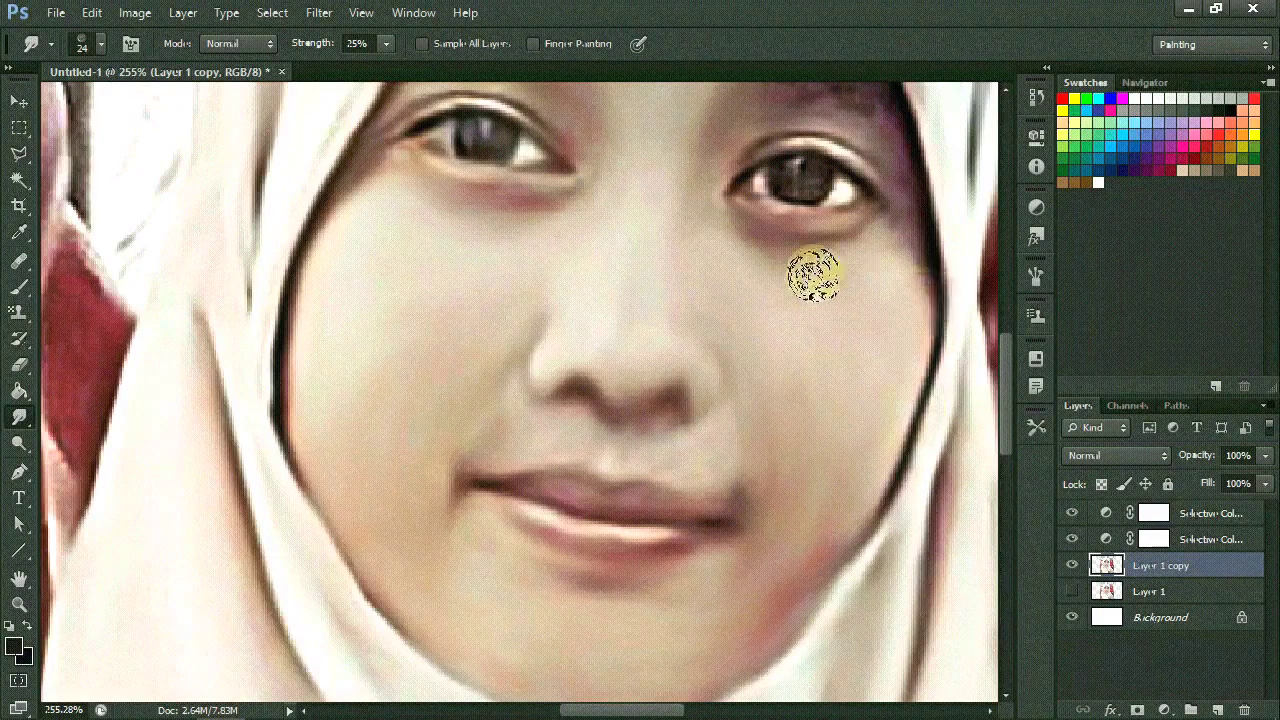
scroll(651, 453, "up", 3)
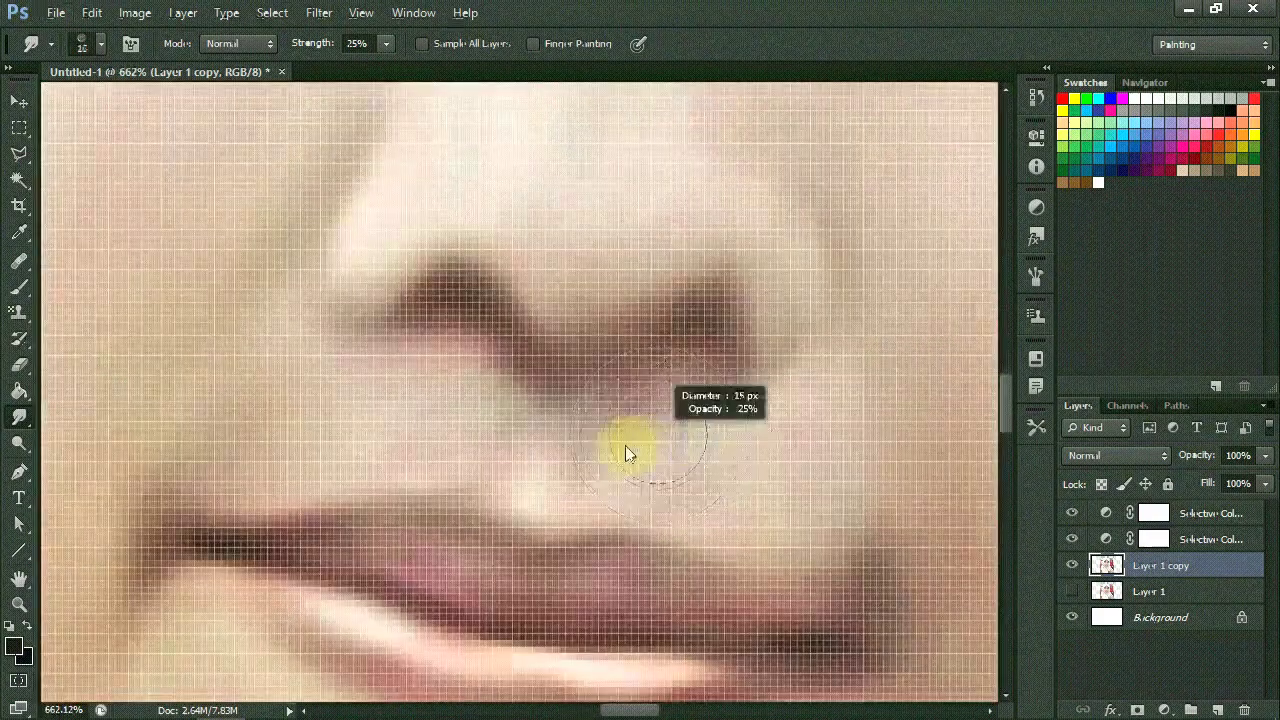
scroll(835, 378, "down", 4)
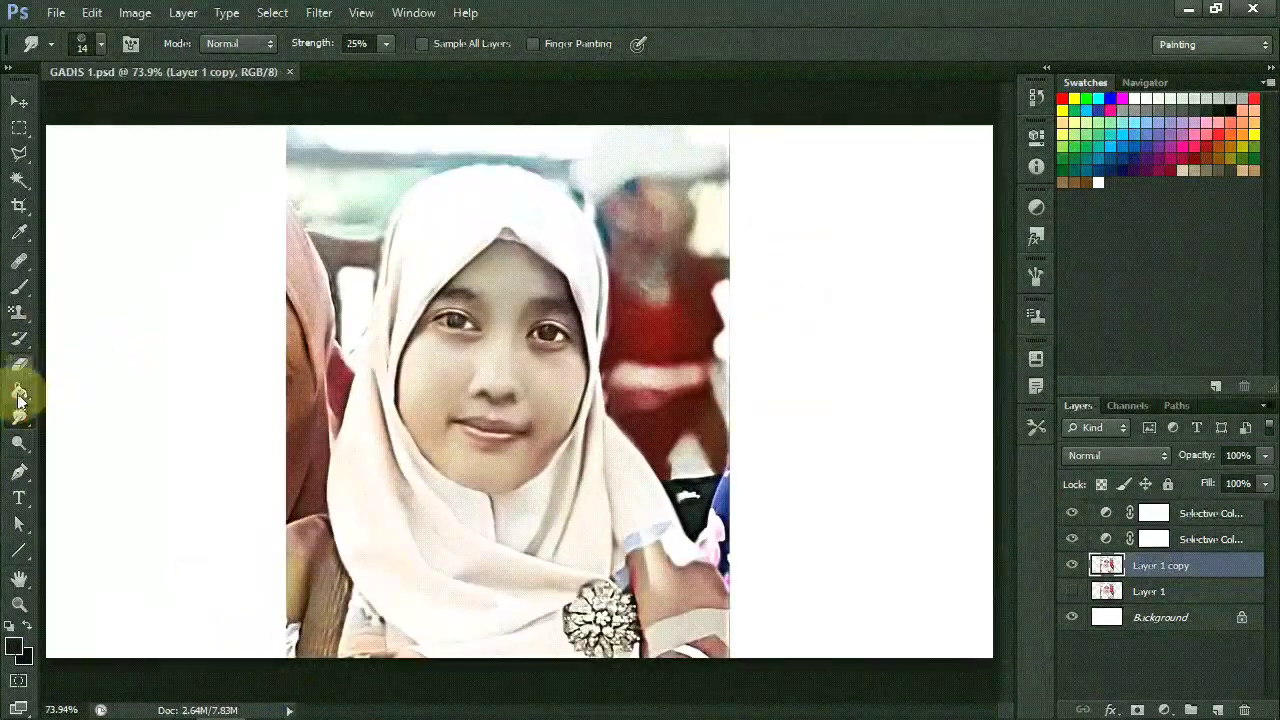
left_click(19, 287)
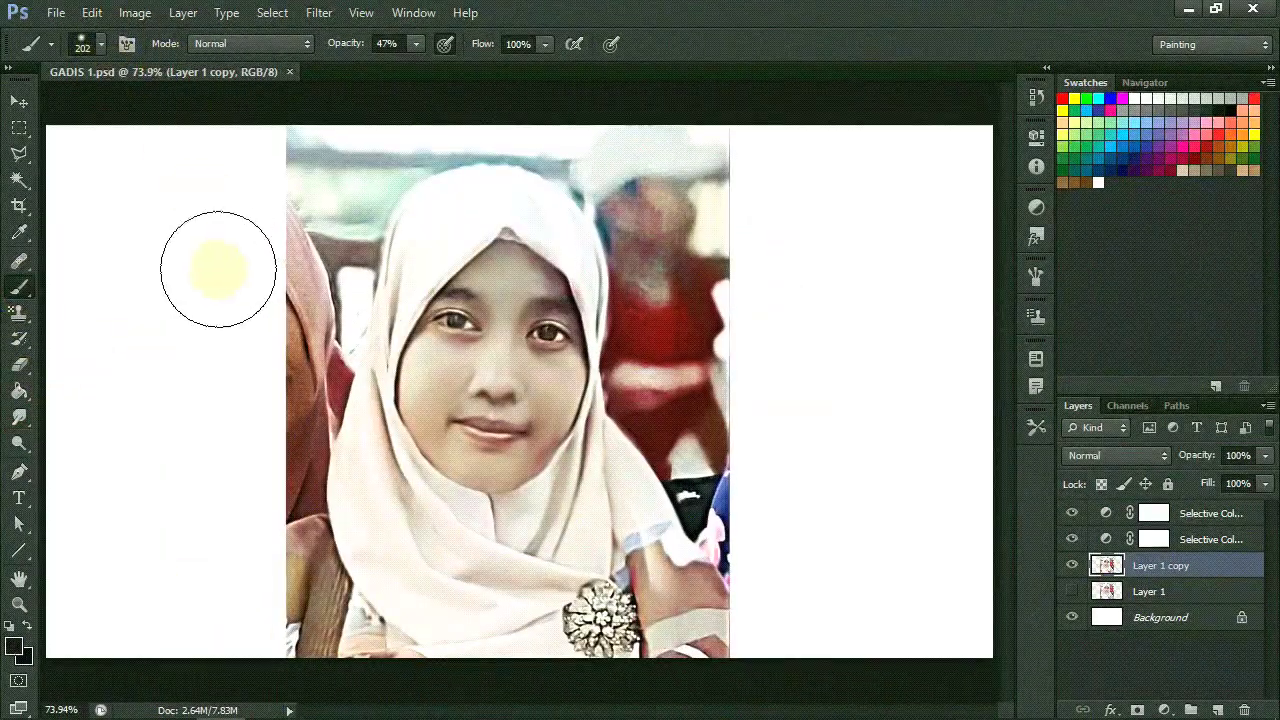
Step: Set the brush to black (000000) at 18% opacity with a slightly smaller tip
scroll(443, 300, "up", 1)
scroll(529, 271, "up", 5)
scroll(374, 297, "up", 2)
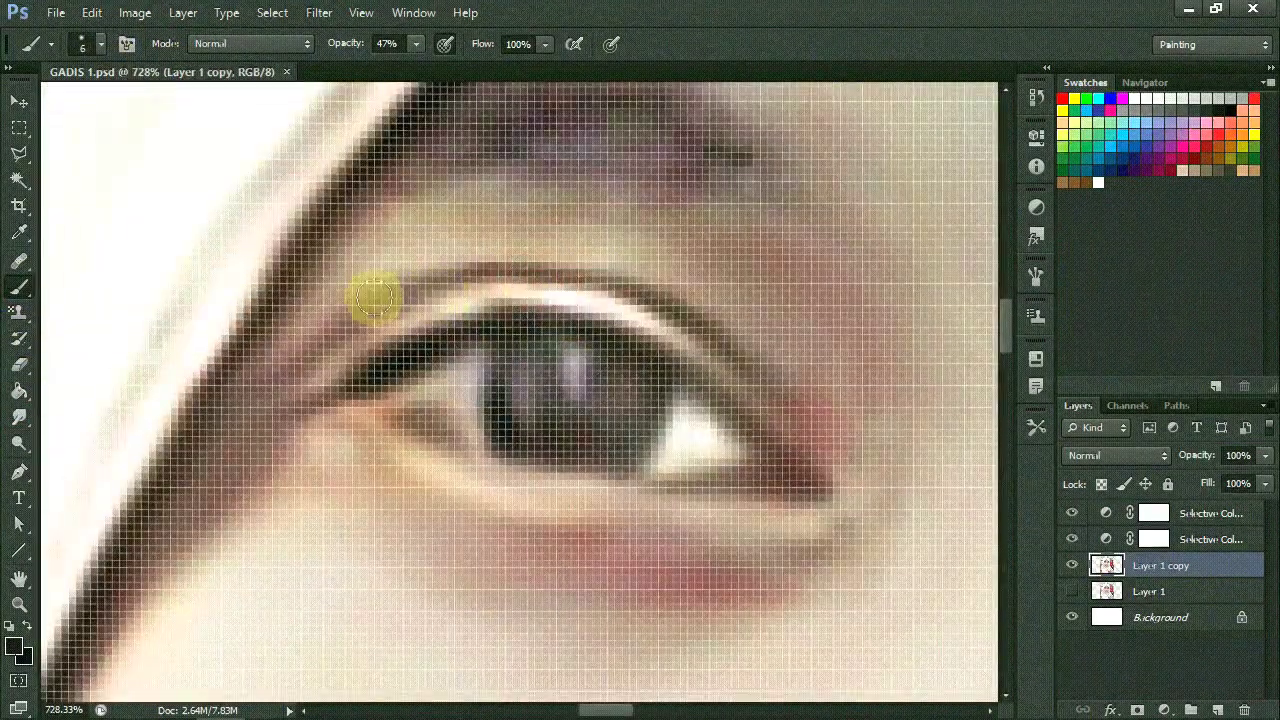
left_click(18, 652)
type("000000")
key("Return")
left_click_drag(415, 43, 384, 66)
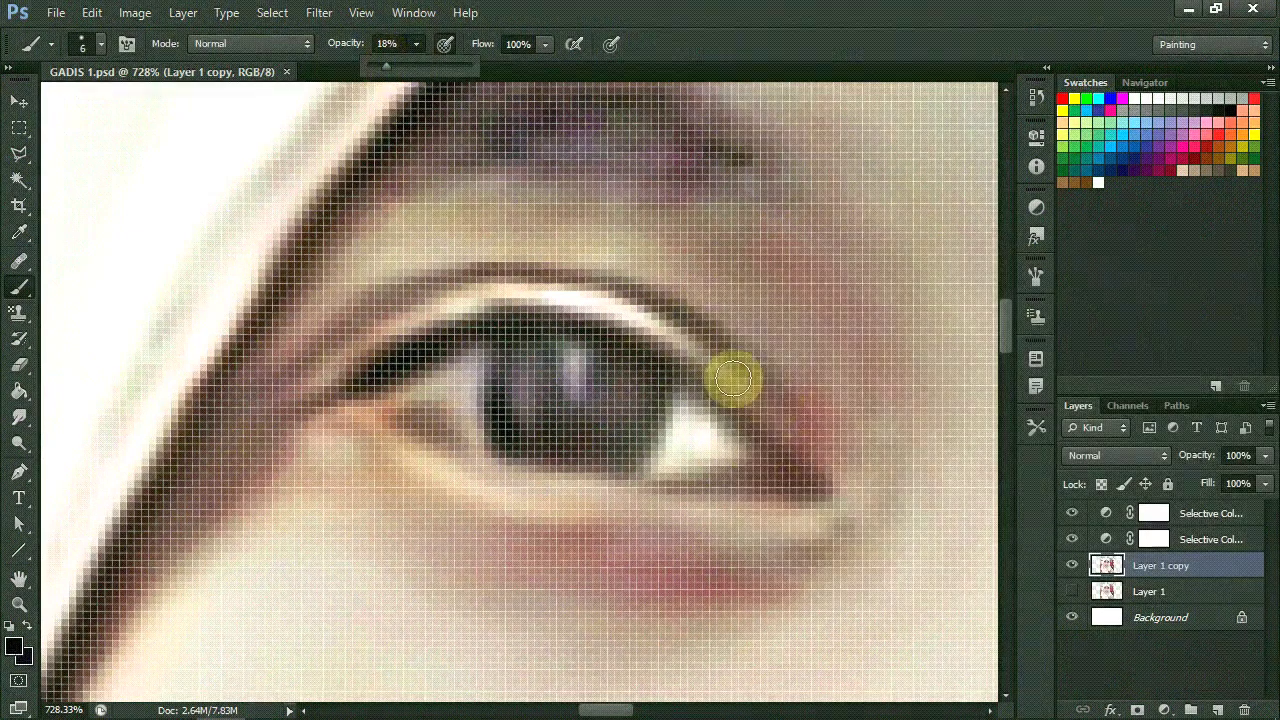
key("bracketleft")
key("bracketleft")
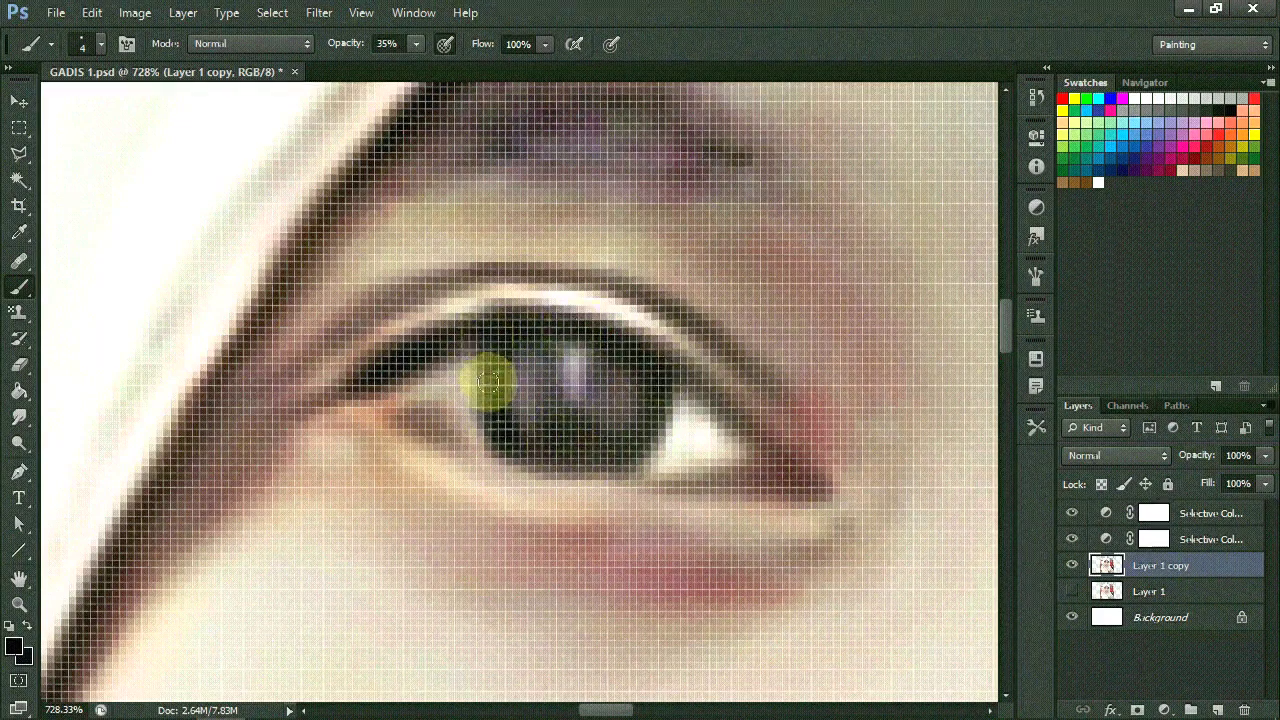
Step: Lower the brush opacity further and faintly darken the lash lines
scroll(652, 410, "down", 3)
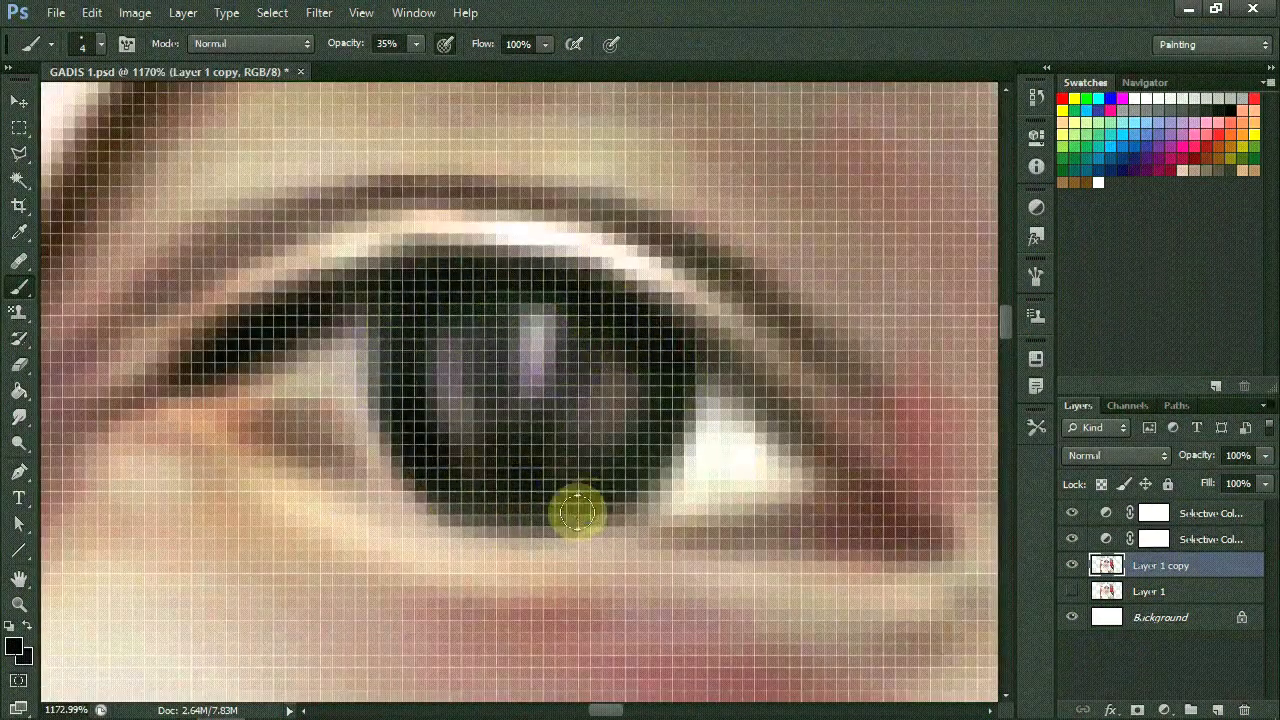
scroll(571, 508, "down", 5)
scroll(800, 414, "up", 5)
scroll(622, 428, "down", 2)
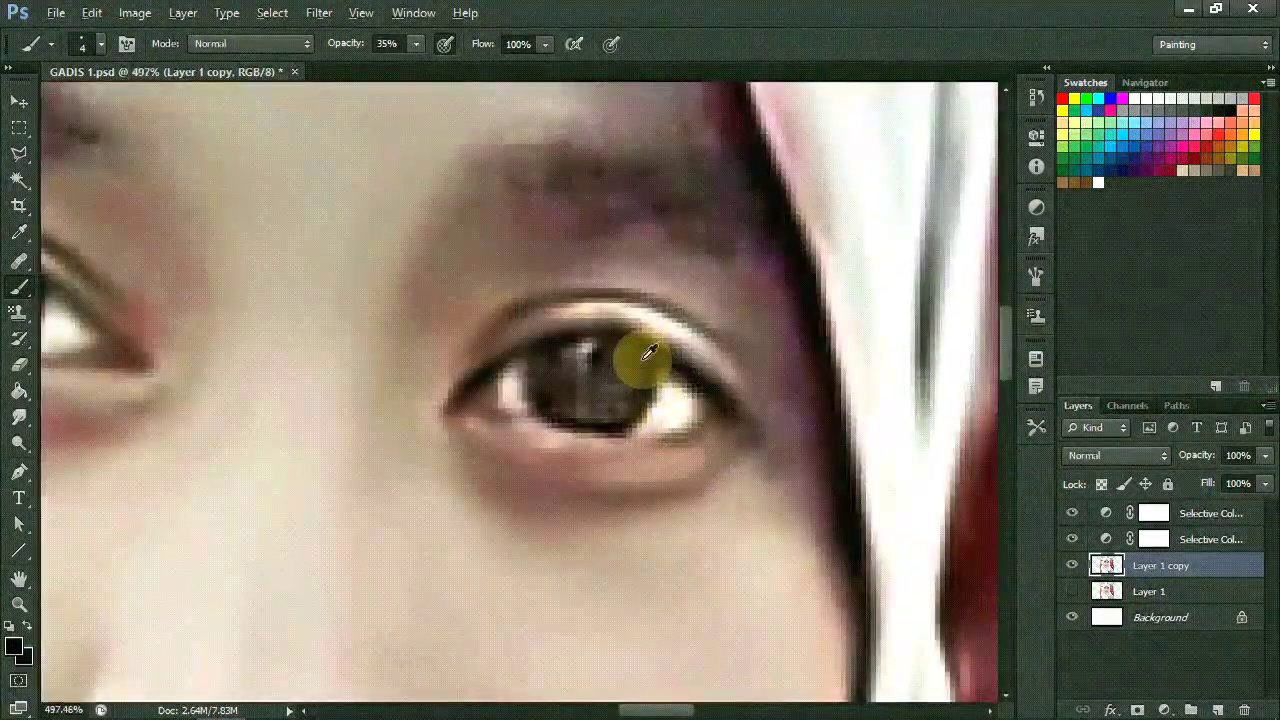
scroll(643, 349, "up", 2)
scroll(756, 412, "down", 5)
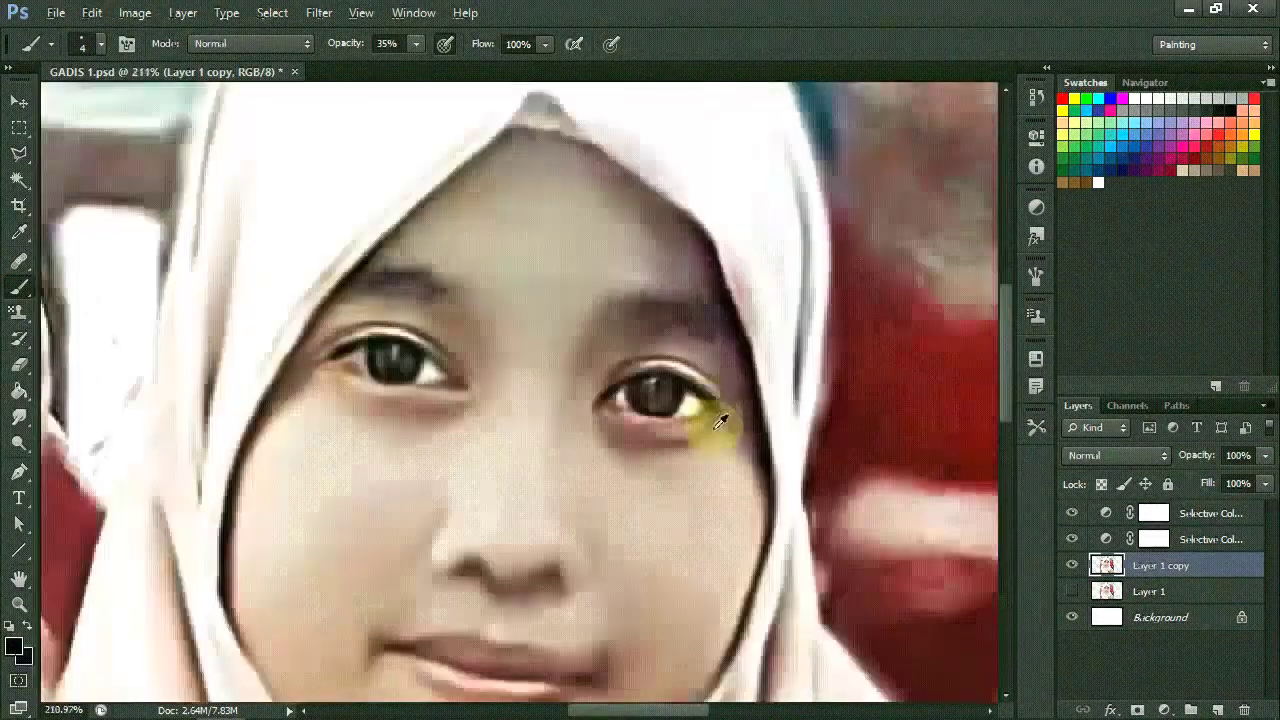
scroll(703, 417, "up", 5)
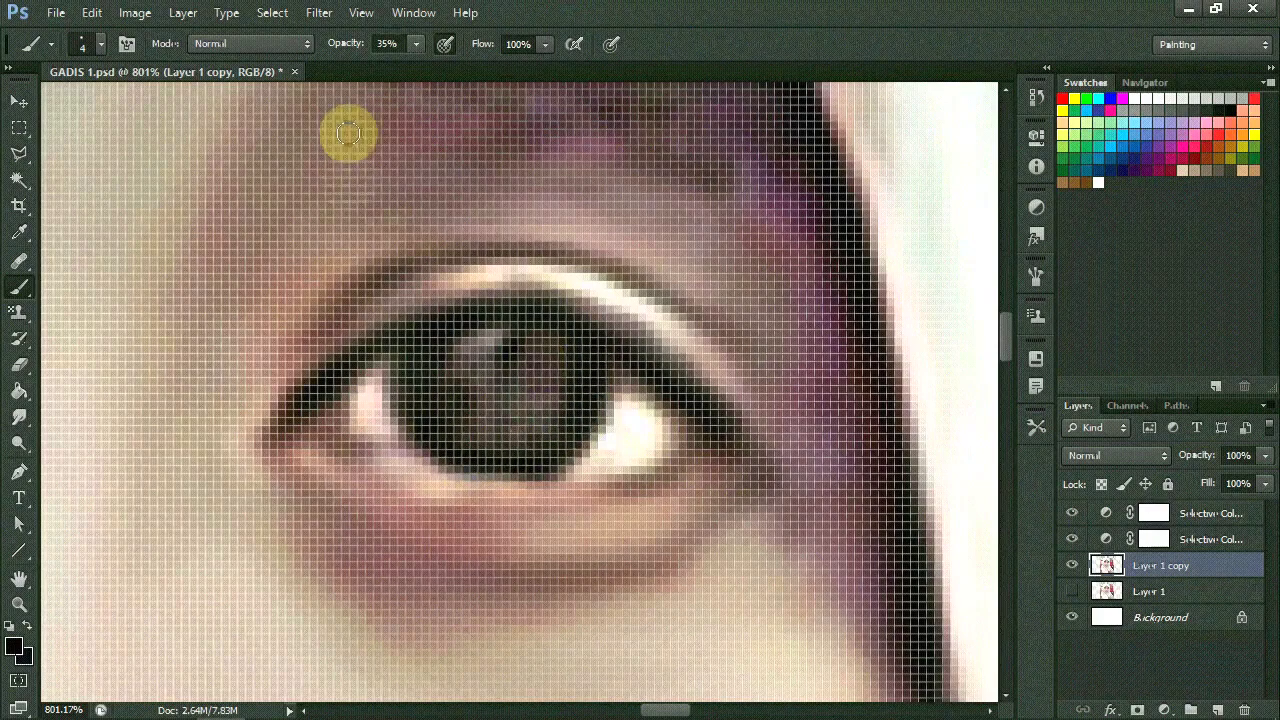
key("0")
key("5")
left_click(385, 43)
type("10")
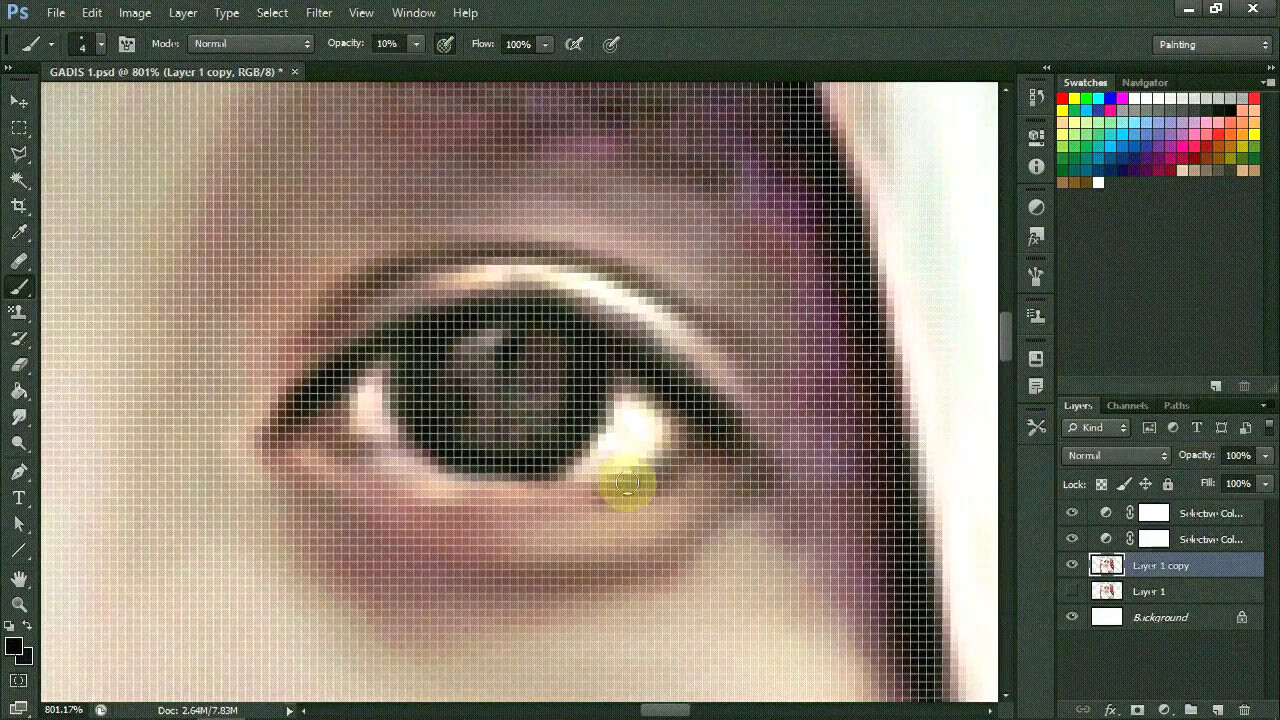
left_click_drag(627, 484, 384, 460)
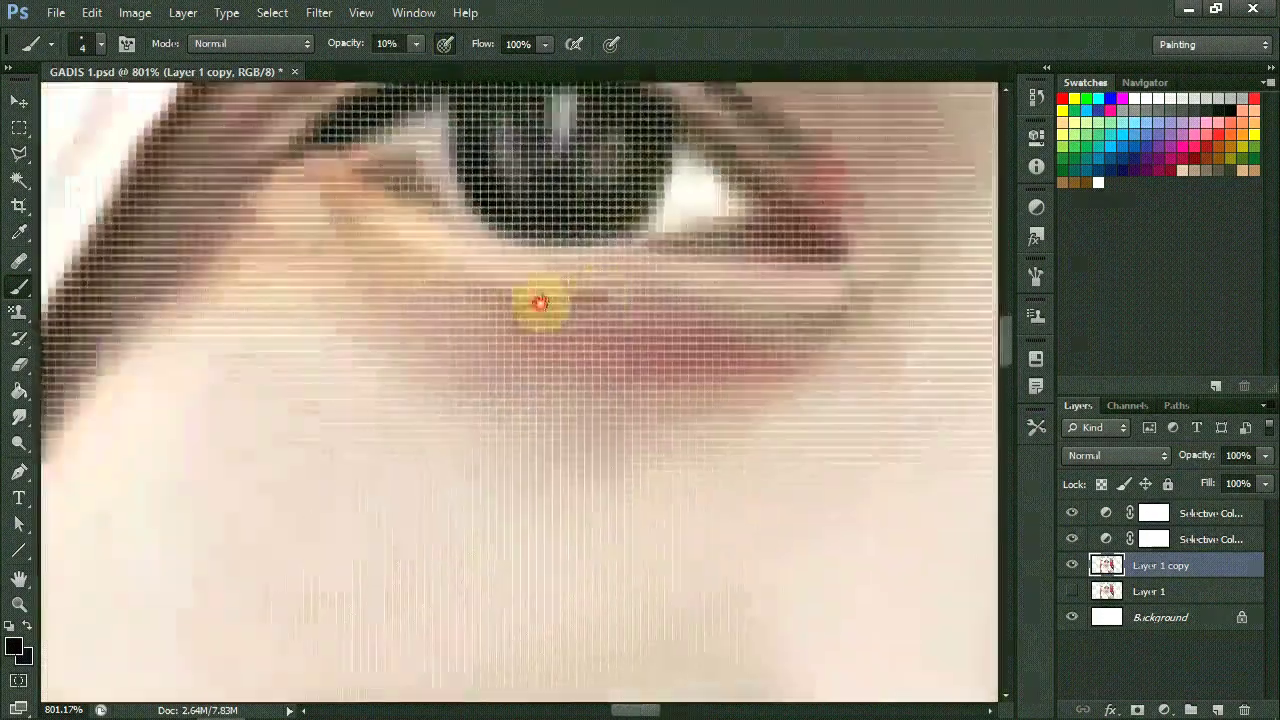
left_click_drag(727, 449, 637, 333)
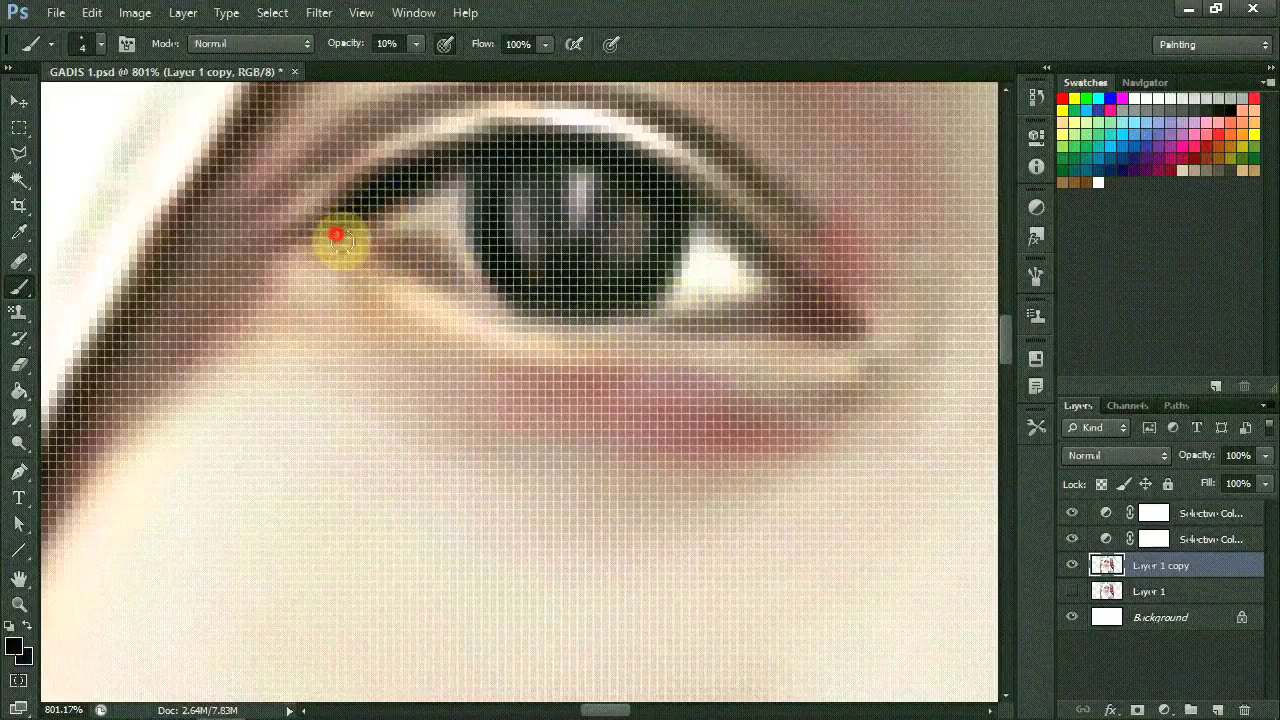
Step: Reconfirm the painting colour and keep the Brush tool active over the eyes
scroll(748, 286, "down", 10)
scroll(943, 309, "up", 7)
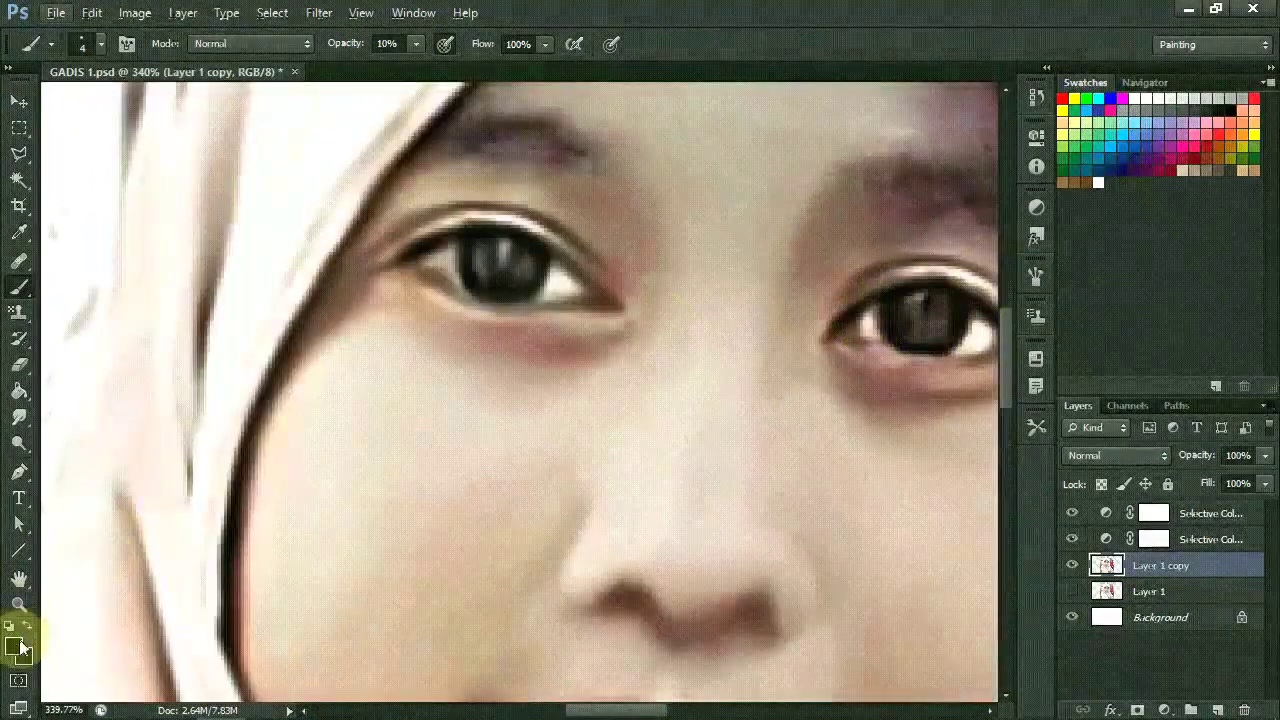
left_click(14, 647)
left_click(1219, 289)
key("b")
scroll(443, 214, "up", 3)
scroll(466, 206, "up", 2)
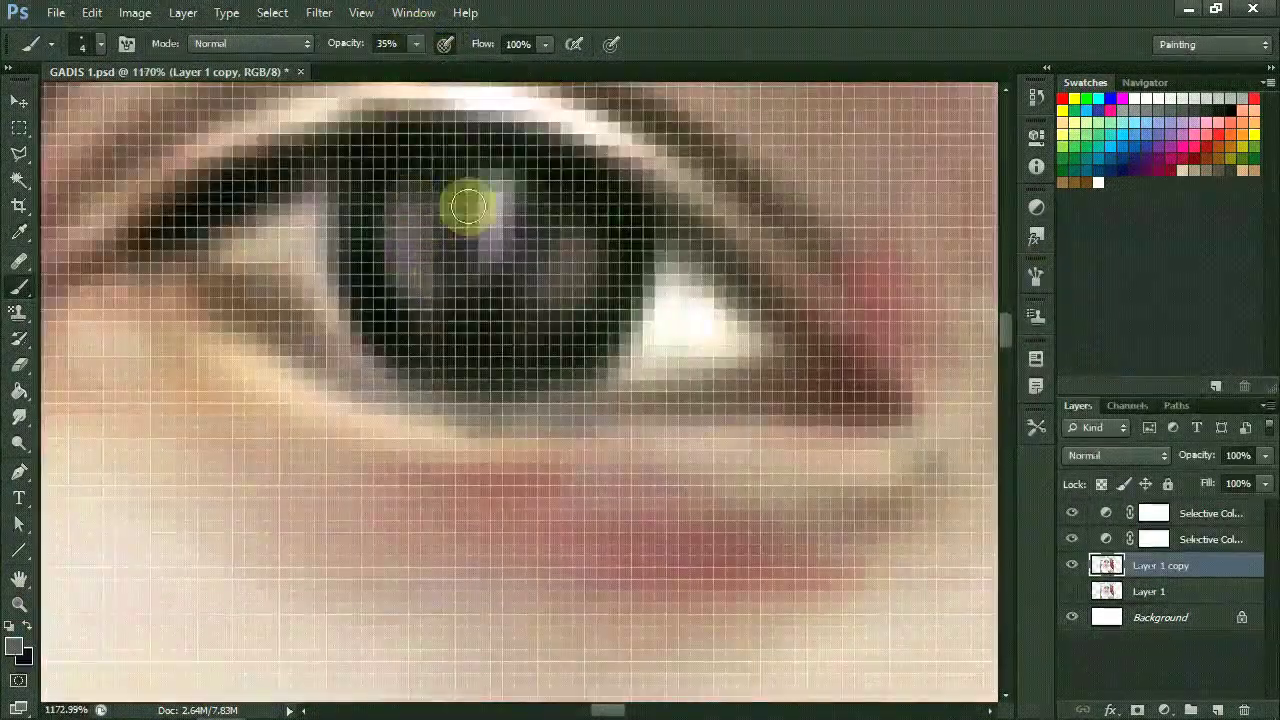
scroll(957, 300, "down", 8)
scroll(694, 277, "up", 6)
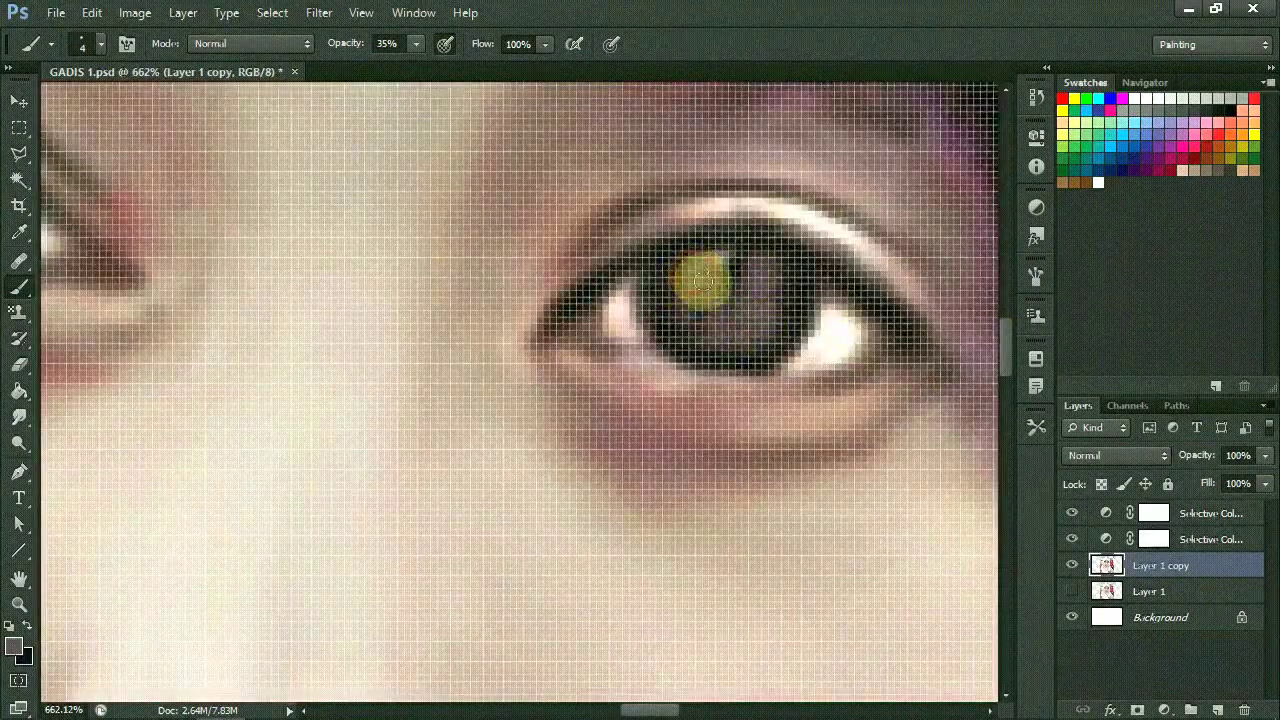
scroll(710, 285, "down", 5)
scroll(691, 277, "up", 6)
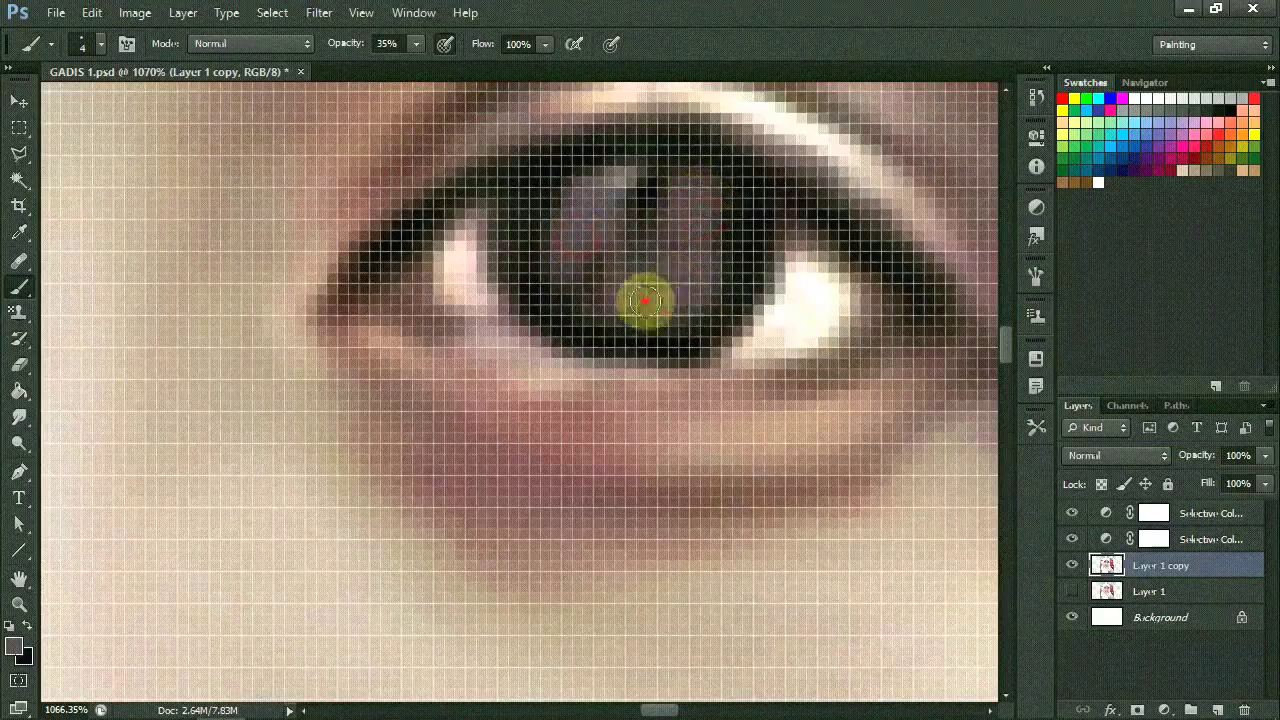
Step: Switch the painting colour to white and paint soft highlights on both irises
left_click(14, 647)
left_click_drag(1014, 418, 1014, 300)
left_click(1219, 289)
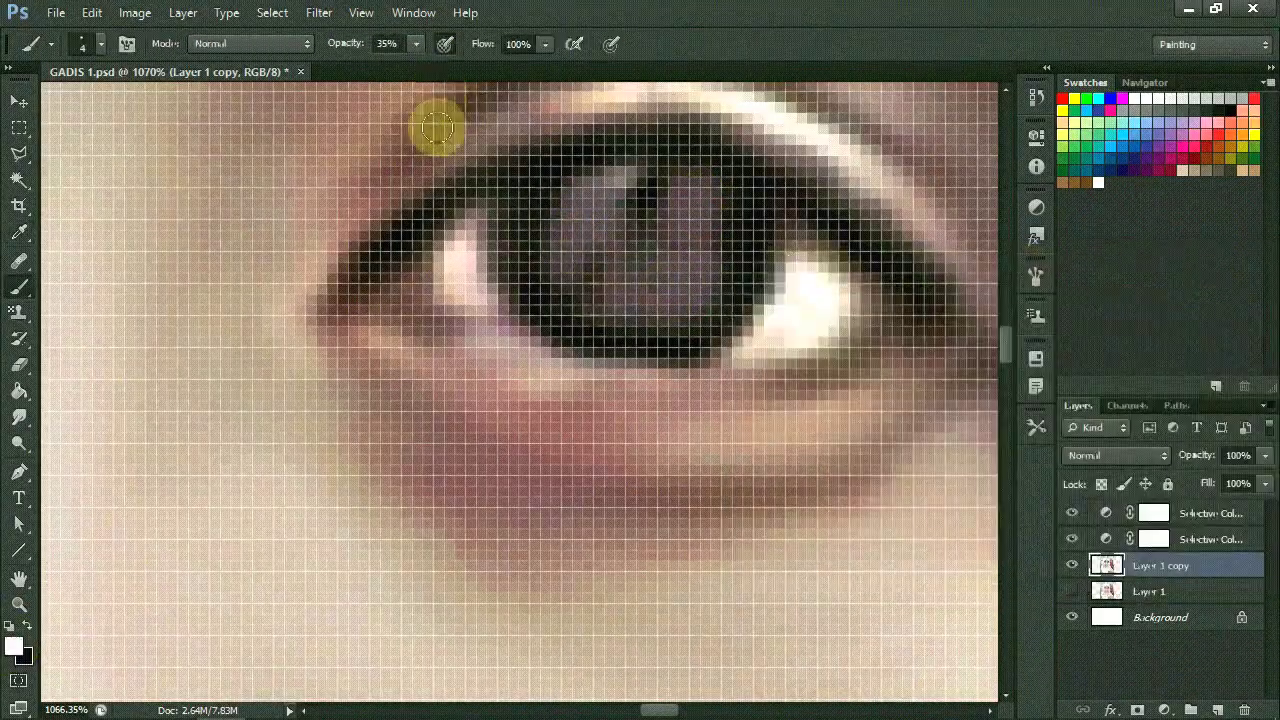
scroll(609, 197, "down", 5)
scroll(171, 166, "up", 5)
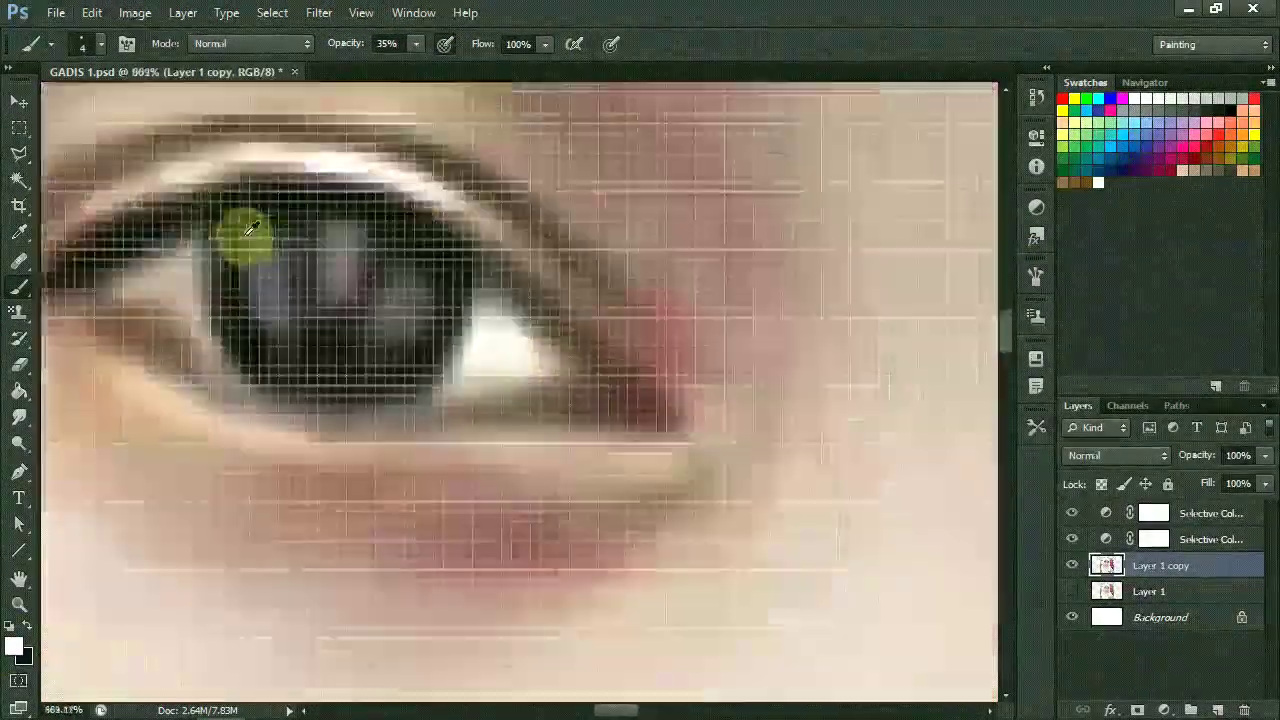
scroll(281, 255, "up", 1)
scroll(281, 255, "down", 5)
scroll(543, 337, "up", 1)
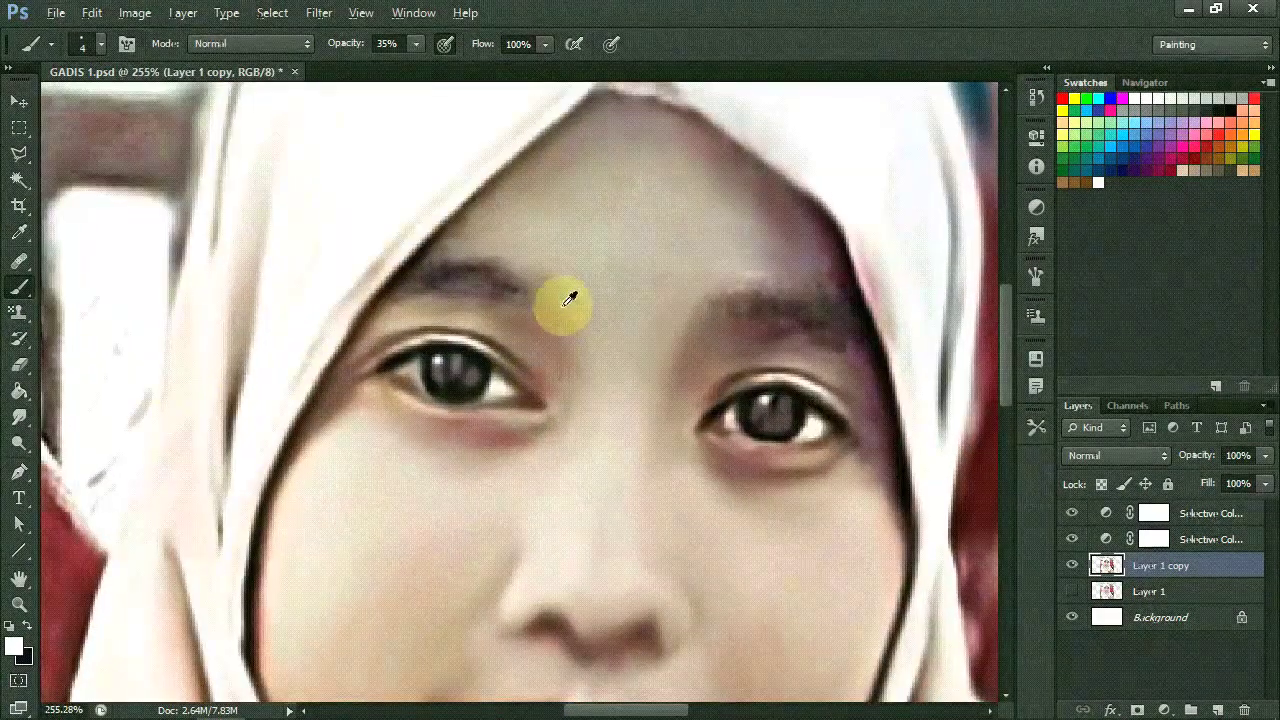
key("r")
scroll(563, 294, "up", 3)
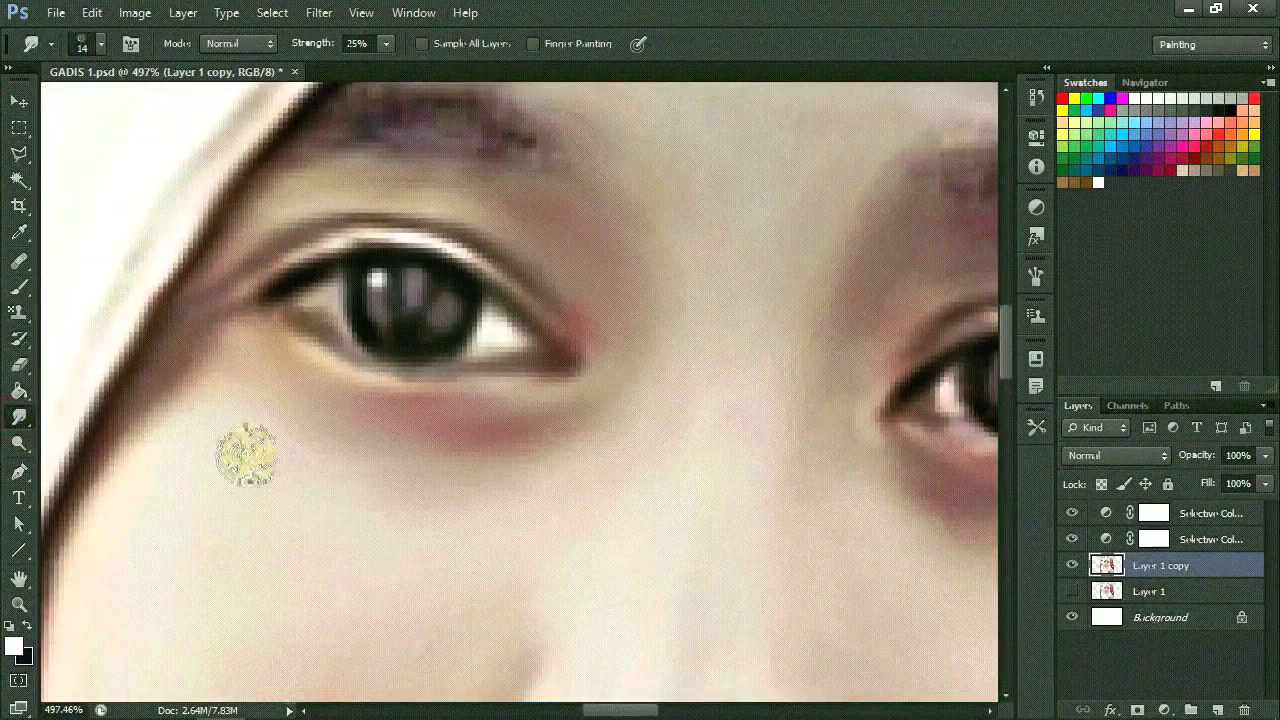
Step: Replace the Smudge tool's brush list with the Assorted Brushes set
scroll(625, 510, "right", 5)
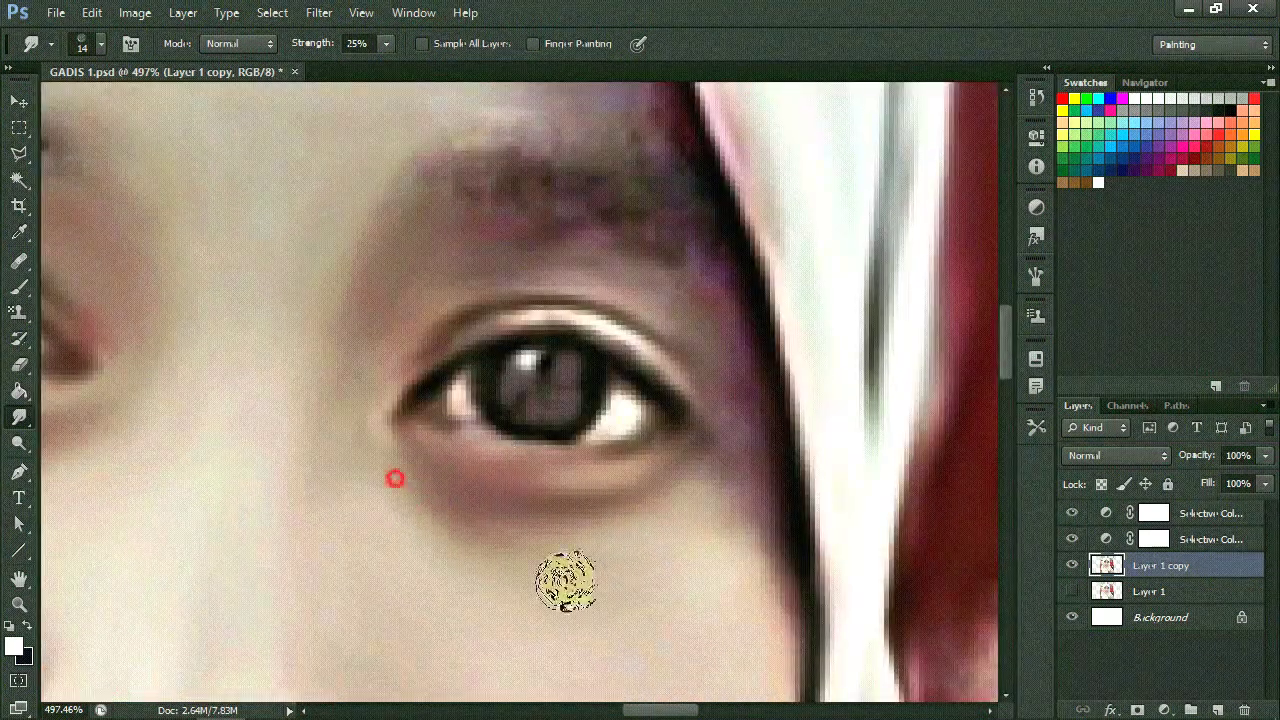
scroll(417, 363, "down", 4)
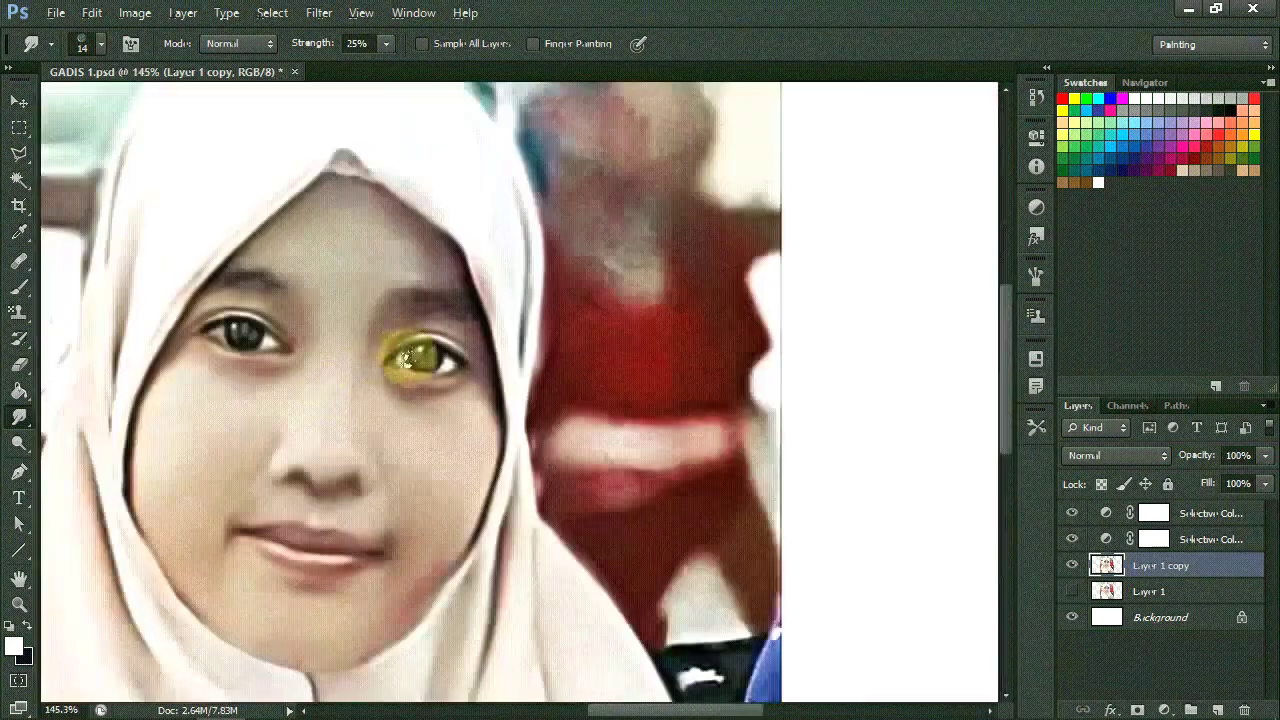
scroll(394, 414, "up", 2)
scroll(549, 411, "down", 4)
scroll(549, 411, "up", 1)
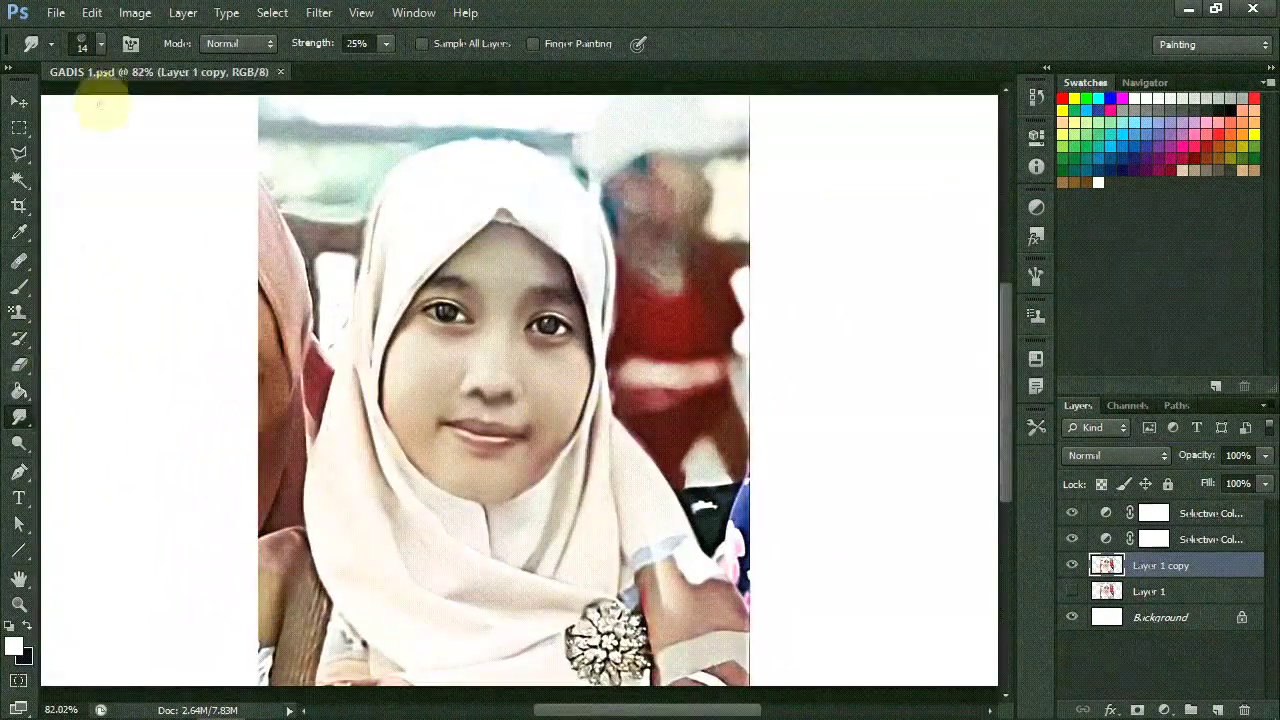
left_click(90, 43)
left_click(622, 78)
left_click(680, 395)
left_click(531, 291)
Step: Pick an assorted brush tip and smudge under the eyes and brows at 67% strength
scroll(236, 597, "down", 3)
double_click(236, 597)
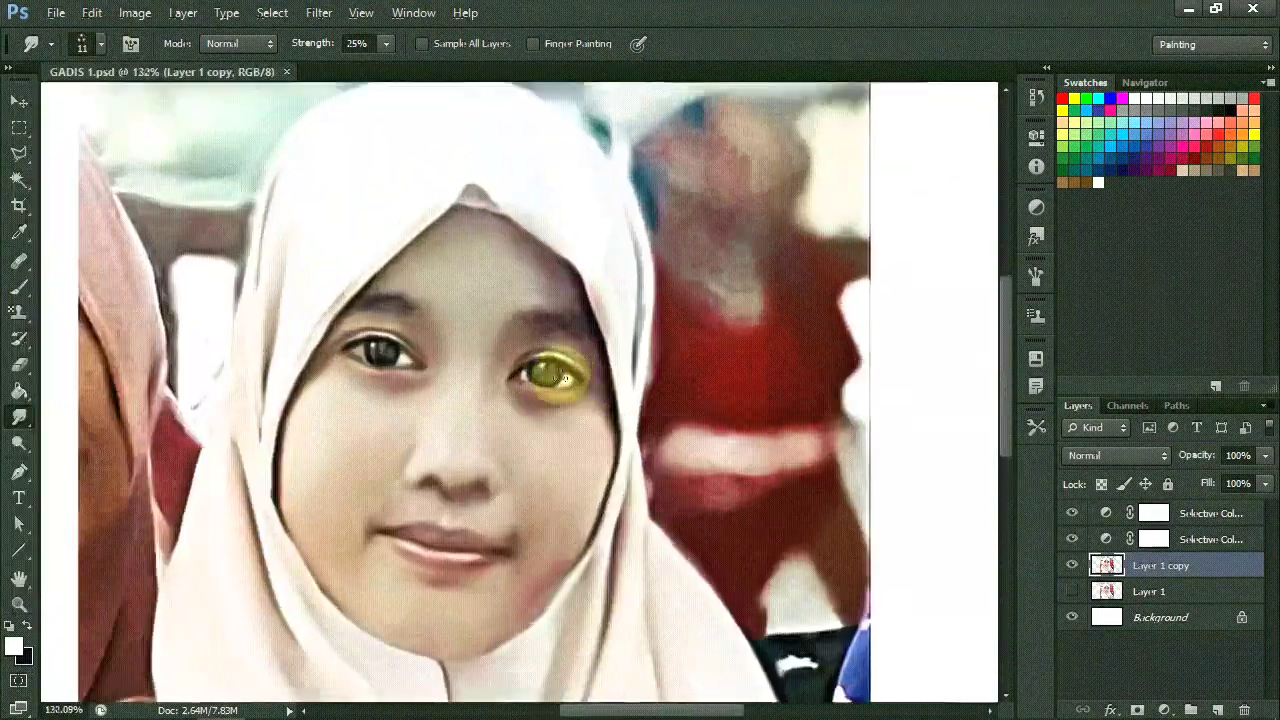
scroll(543, 371, "up", 5)
left_click_drag(385, 43, 443, 177)
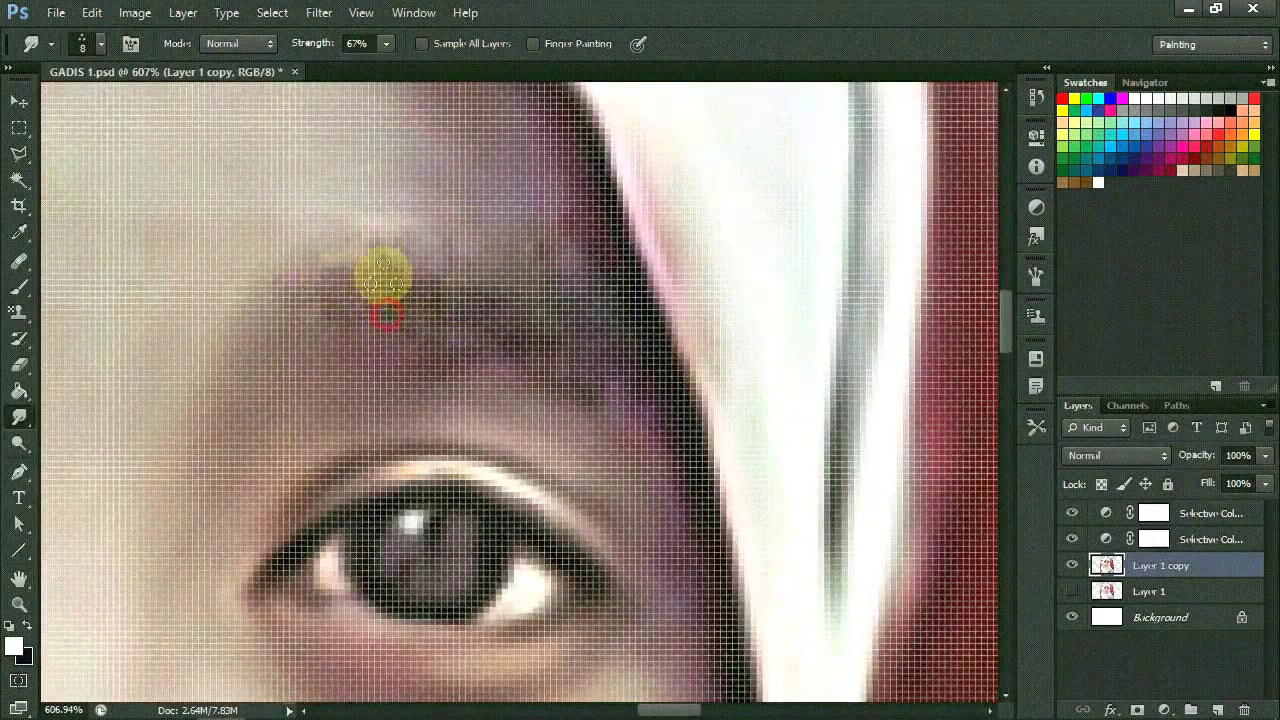
scroll(594, 343, "down", 2)
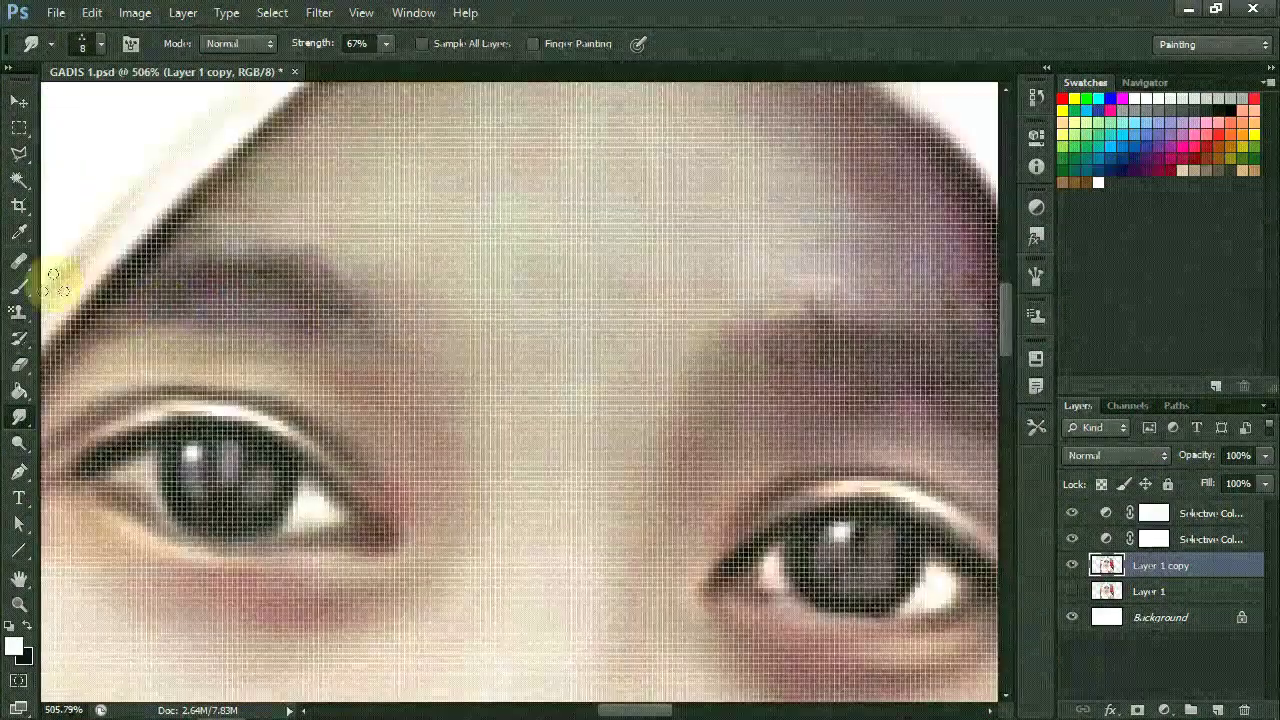
left_click(18, 287)
Step: Paint dark hair strokes along both eyebrows at about 53% opacity
scroll(290, 325, "up", 2)
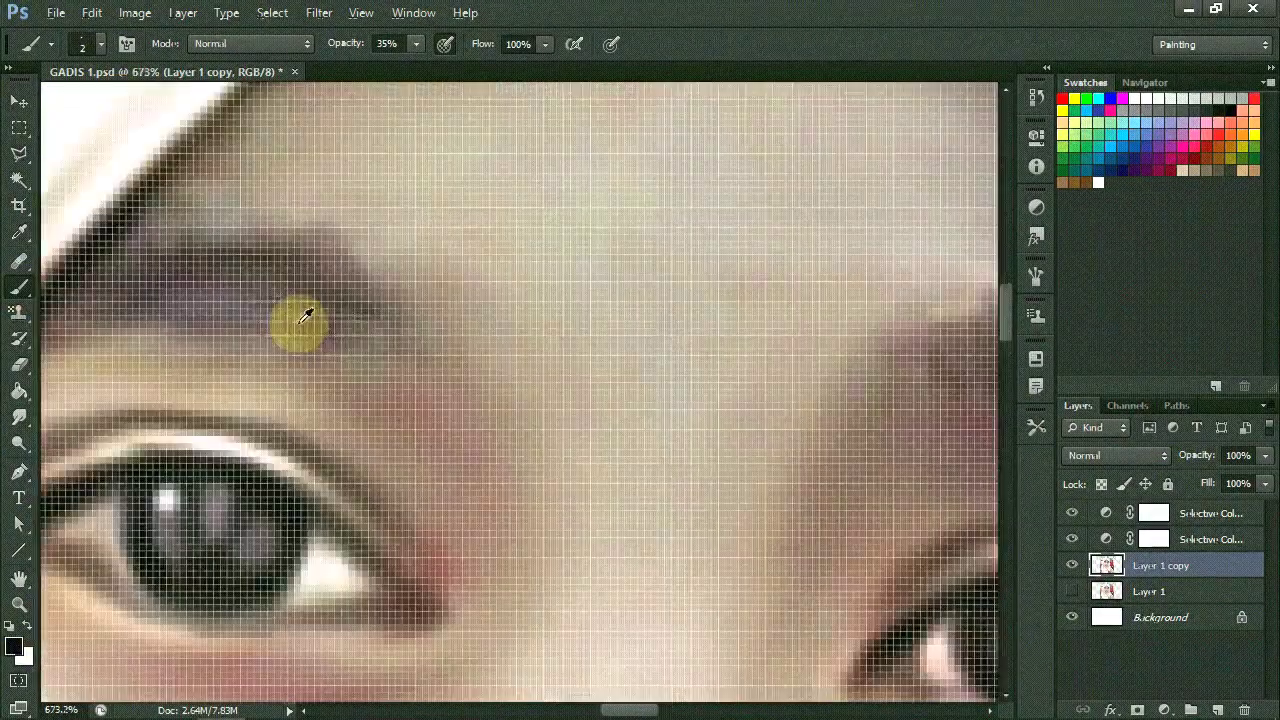
left_click(169, 308)
left_click_drag(414, 44, 432, 44)
left_click(372, 322)
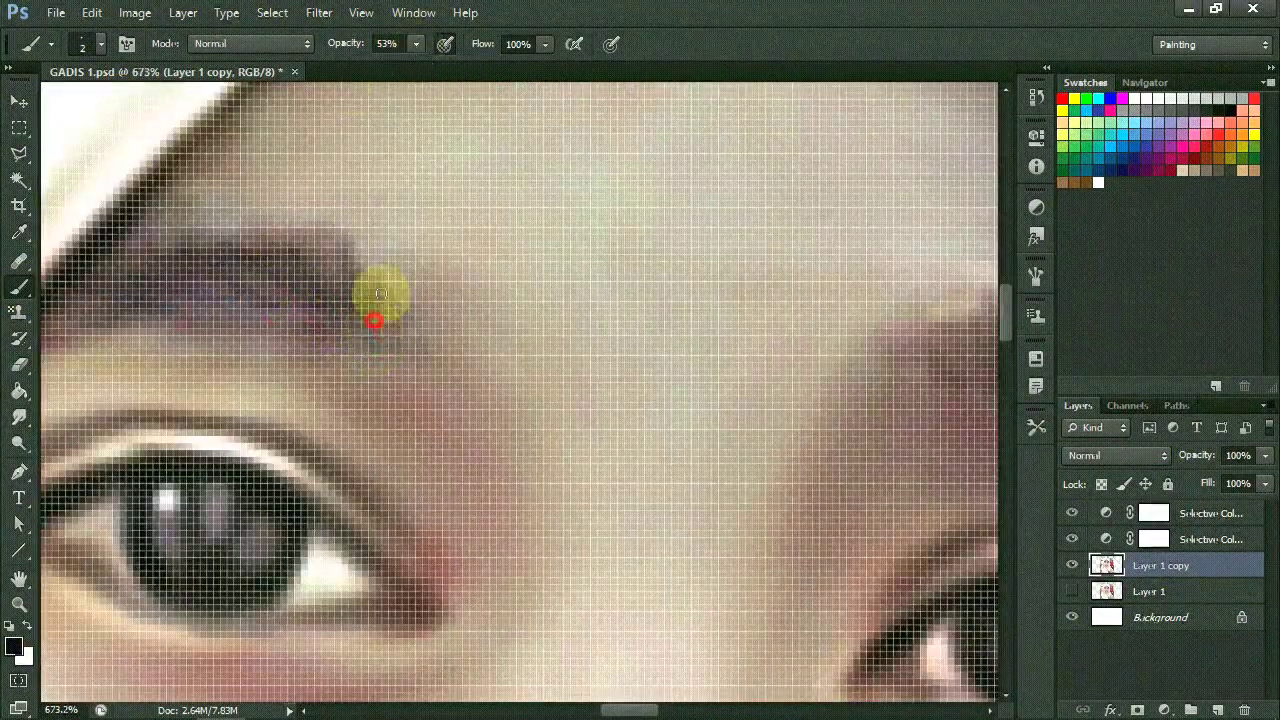
left_click(313, 298)
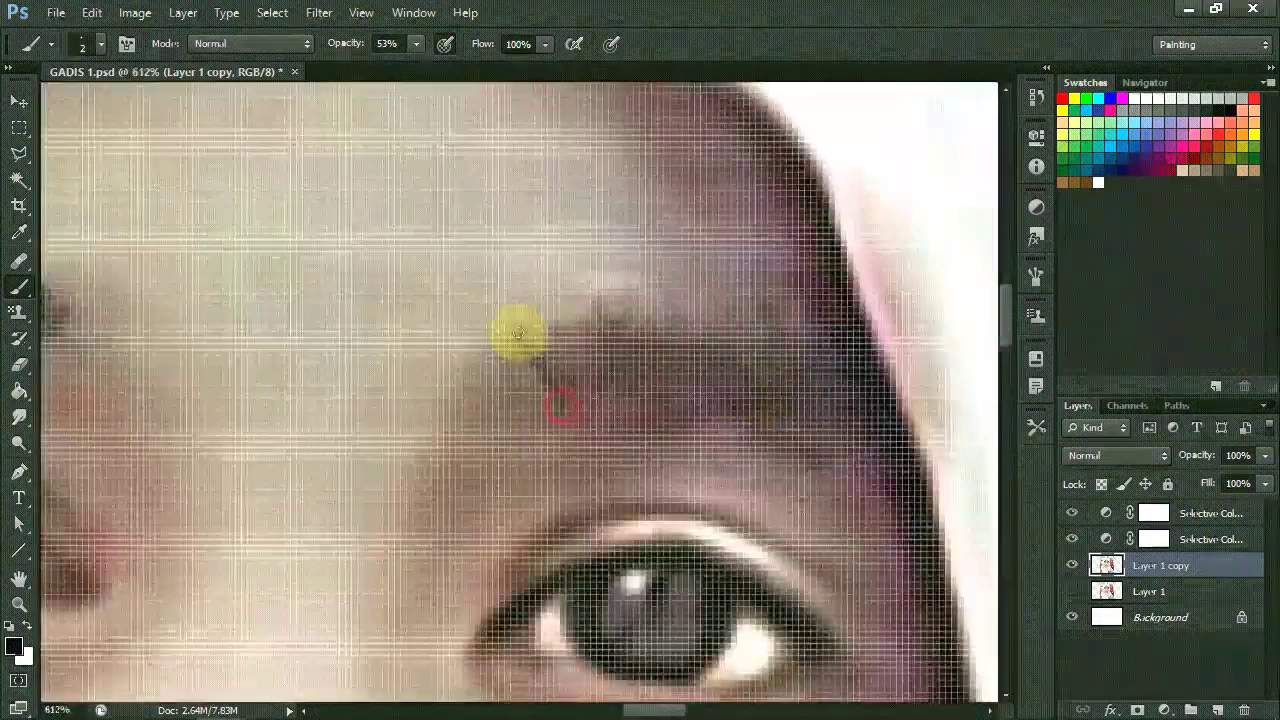
left_click_drag(517, 334, 580, 400)
left_click(665, 380)
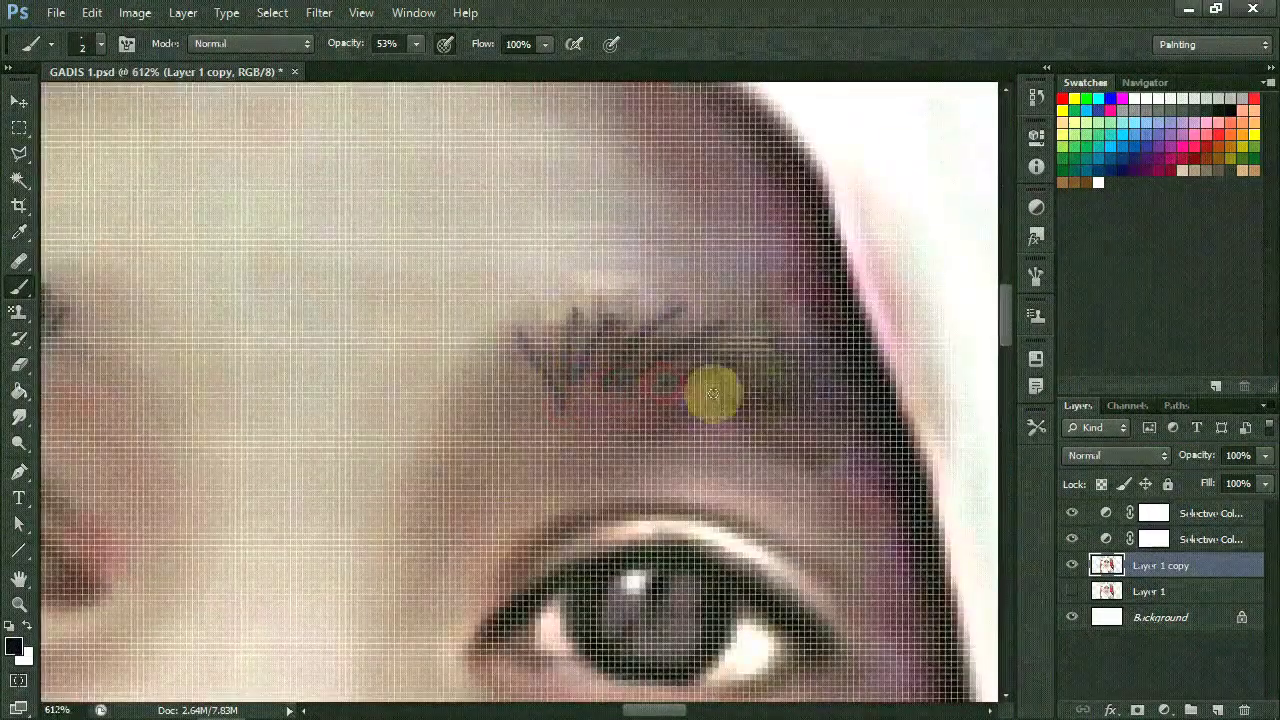
Step: Switch to the Smudge tool, load a new brush set and pick the 20 px tip
key("ctrl+0")
key("r")
scroll(371, 343, "up", 3)
left_click(100, 44)
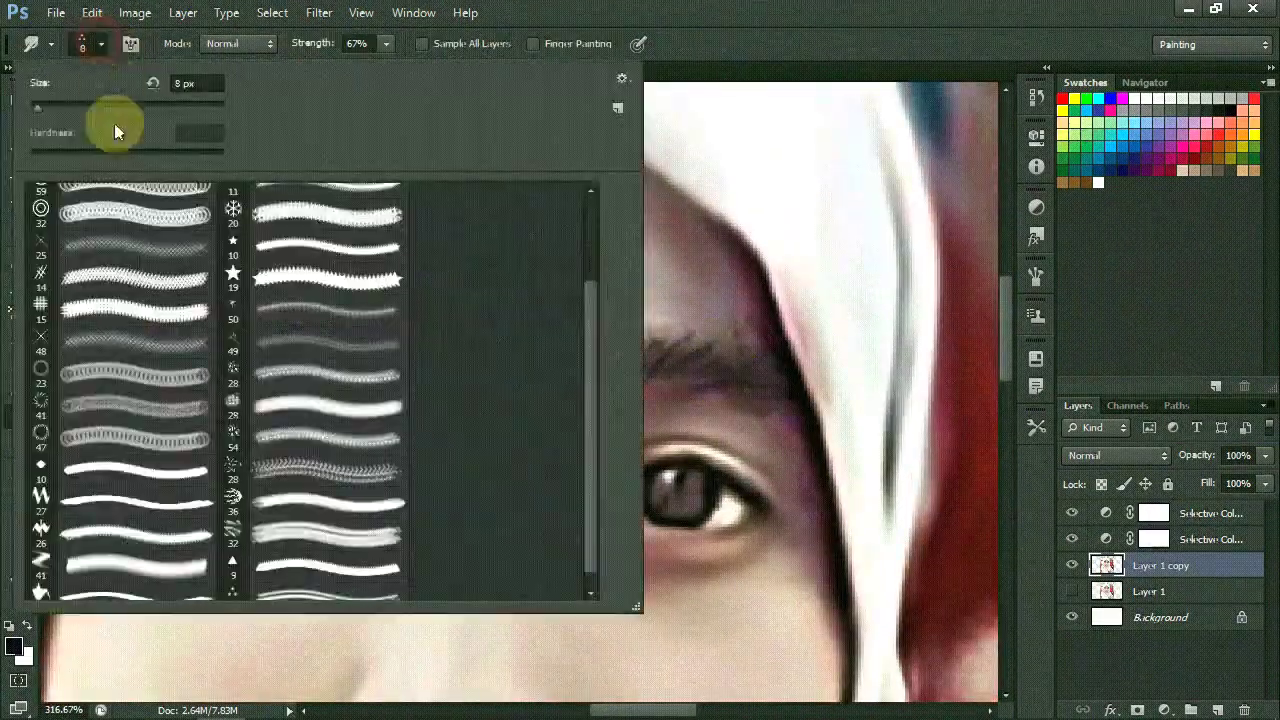
left_click(622, 78)
left_click(727, 523)
double_click(371, 194)
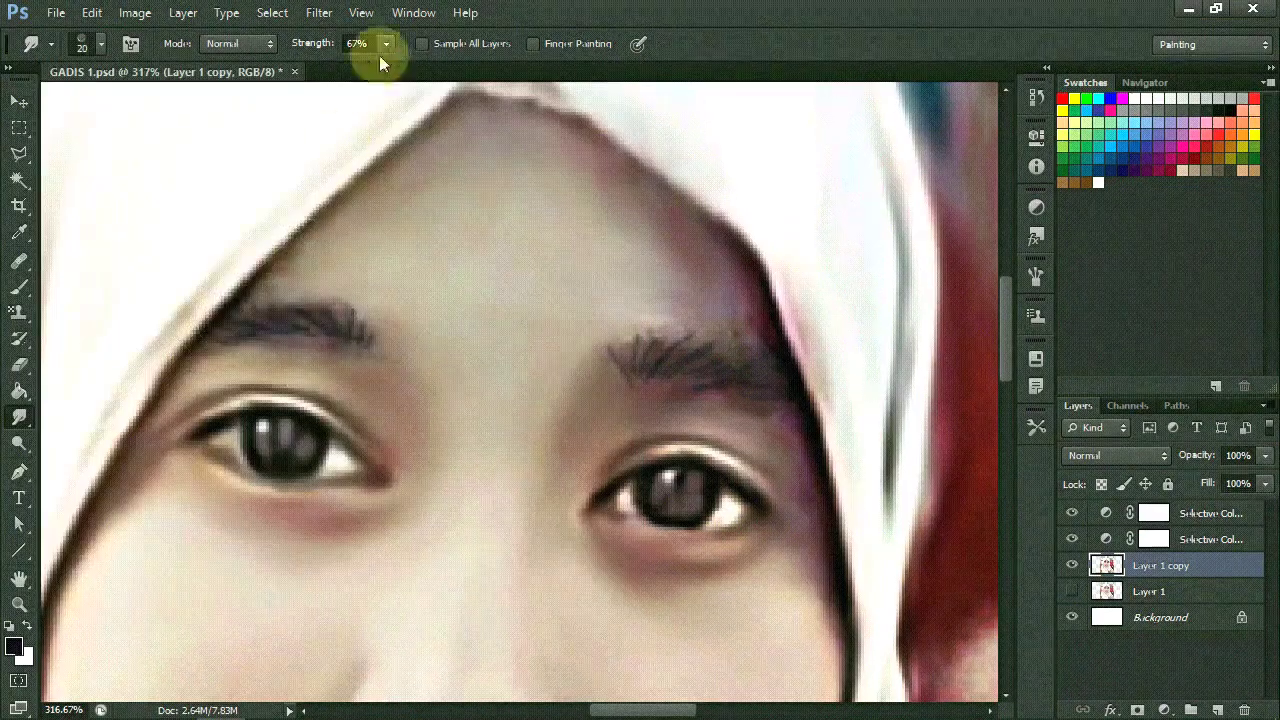
Step: Set the smudge strength to about 8%
scroll(300, 200, "up", 2)
left_click_drag(340, 66, 328, 67)
scroll(330, 365, "up", 2)
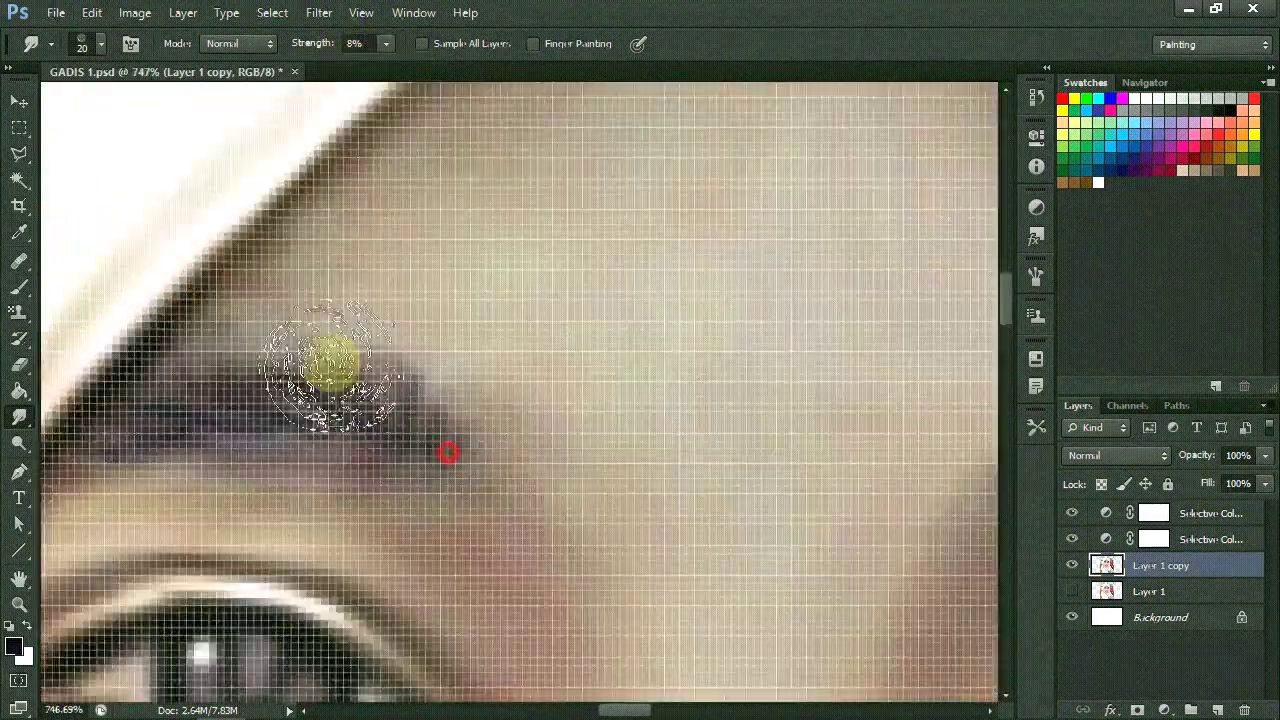
scroll(240, 495, "right", 5)
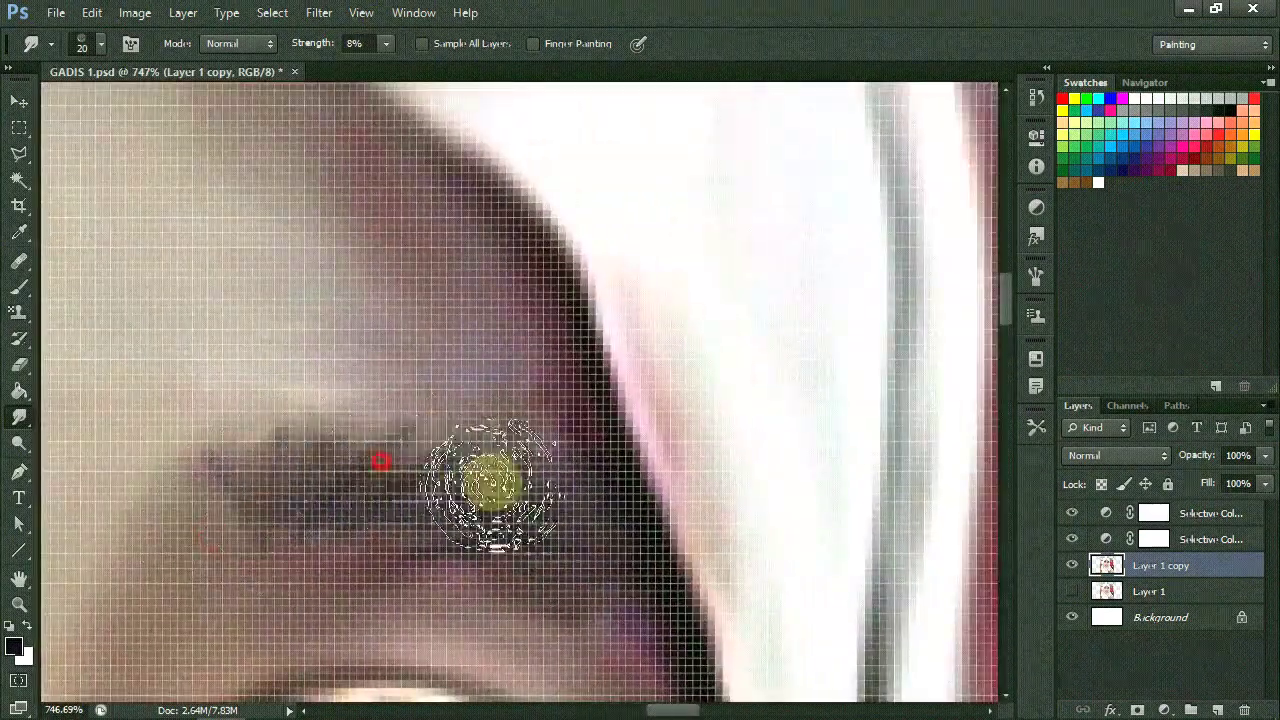
scroll(571, 471, "up", 1)
left_click(386, 43)
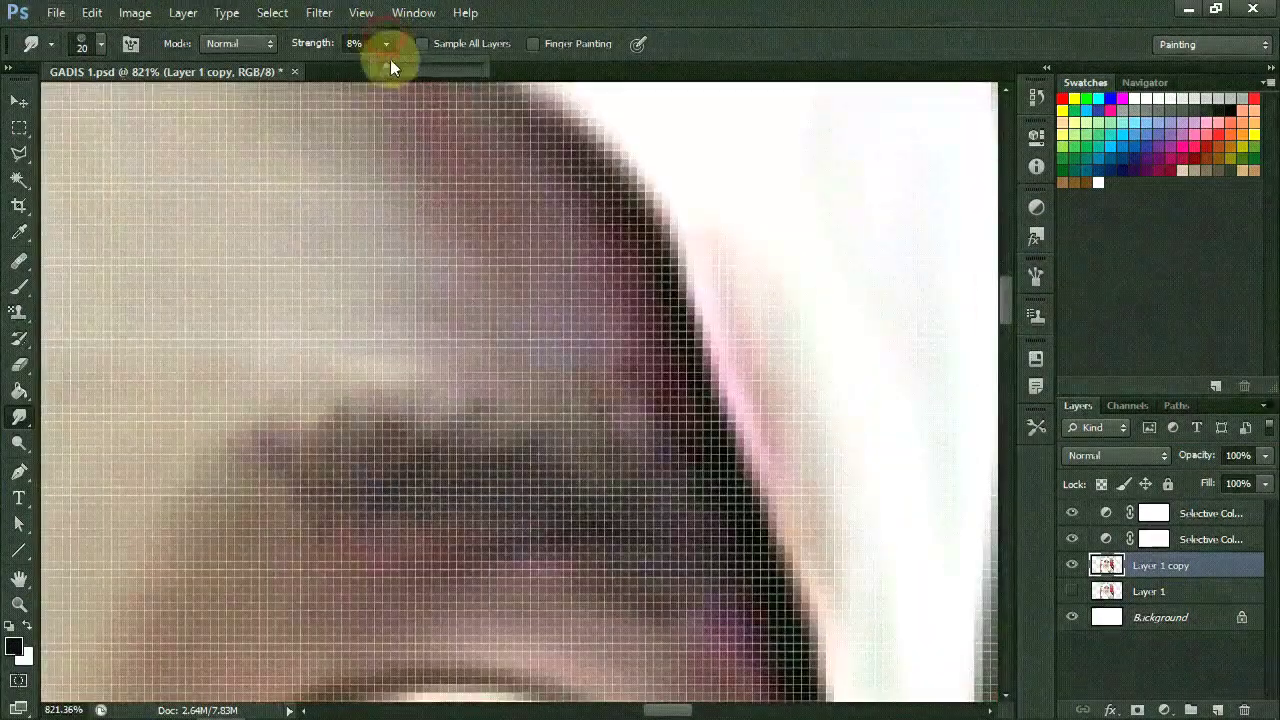
Step: Softly smudge the brow and under-eye skin smooth
scroll(280, 480, "down", 5)
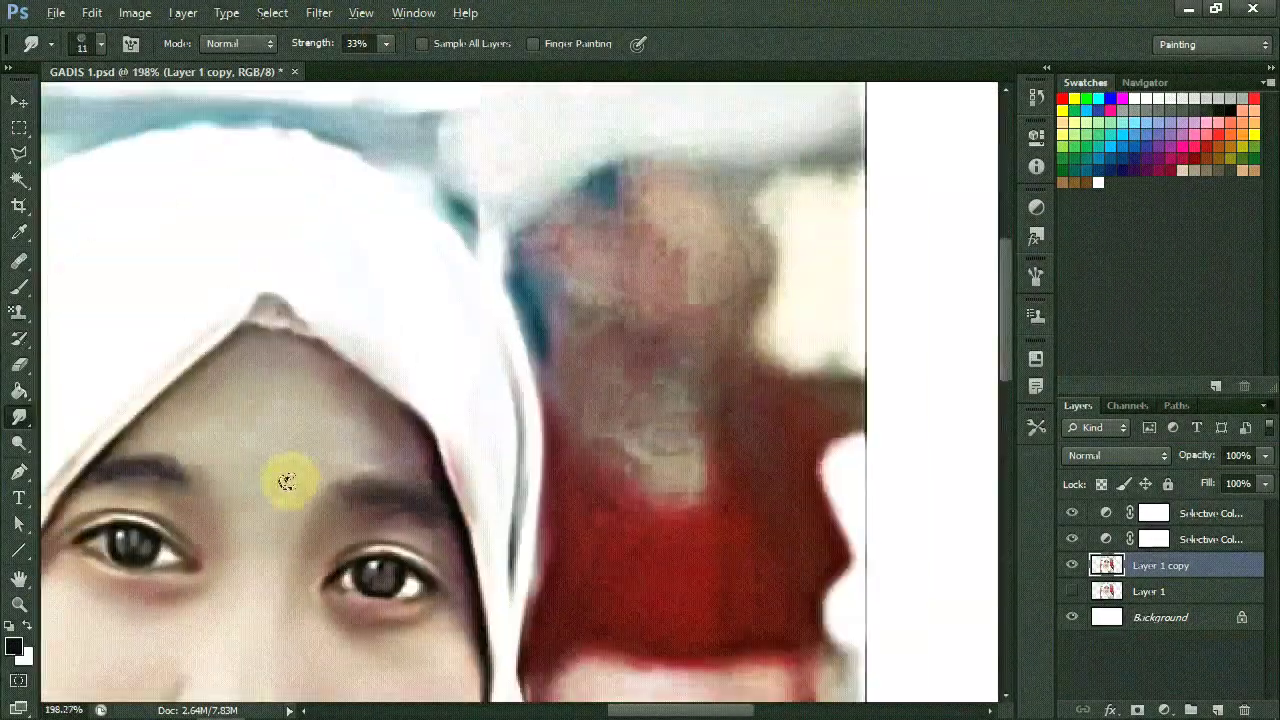
scroll(271, 491, "up", 3)
scroll(511, 515, "down", 3)
scroll(511, 515, "up", 3)
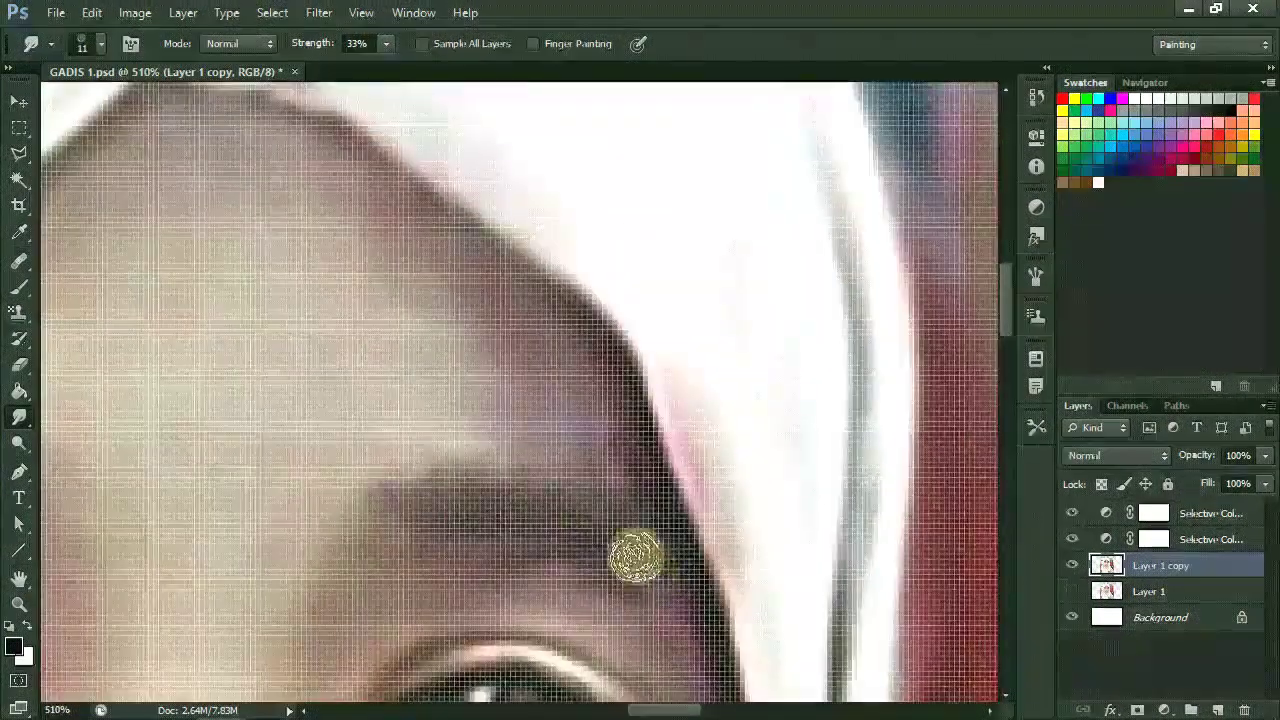
scroll(634, 543, "down", 3)
scroll(634, 471, "down", 2)
scroll(635, 515, "up", 5)
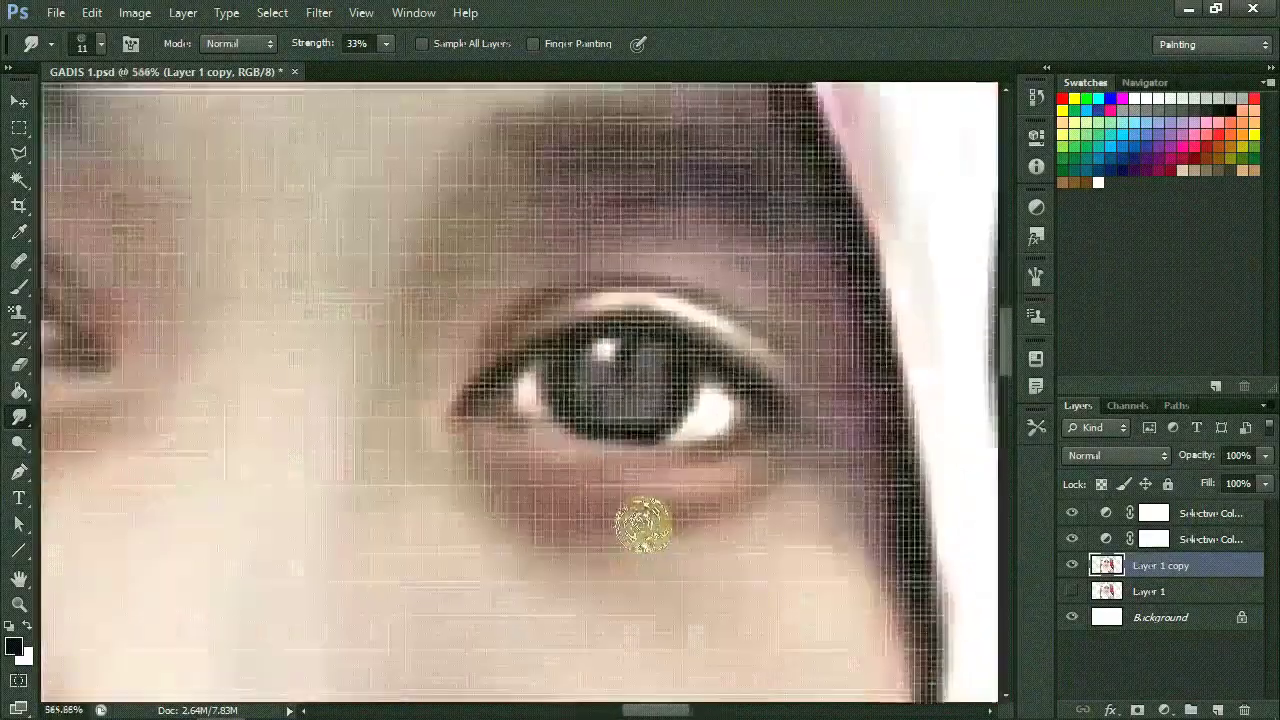
scroll(286, 329, "down", 3)
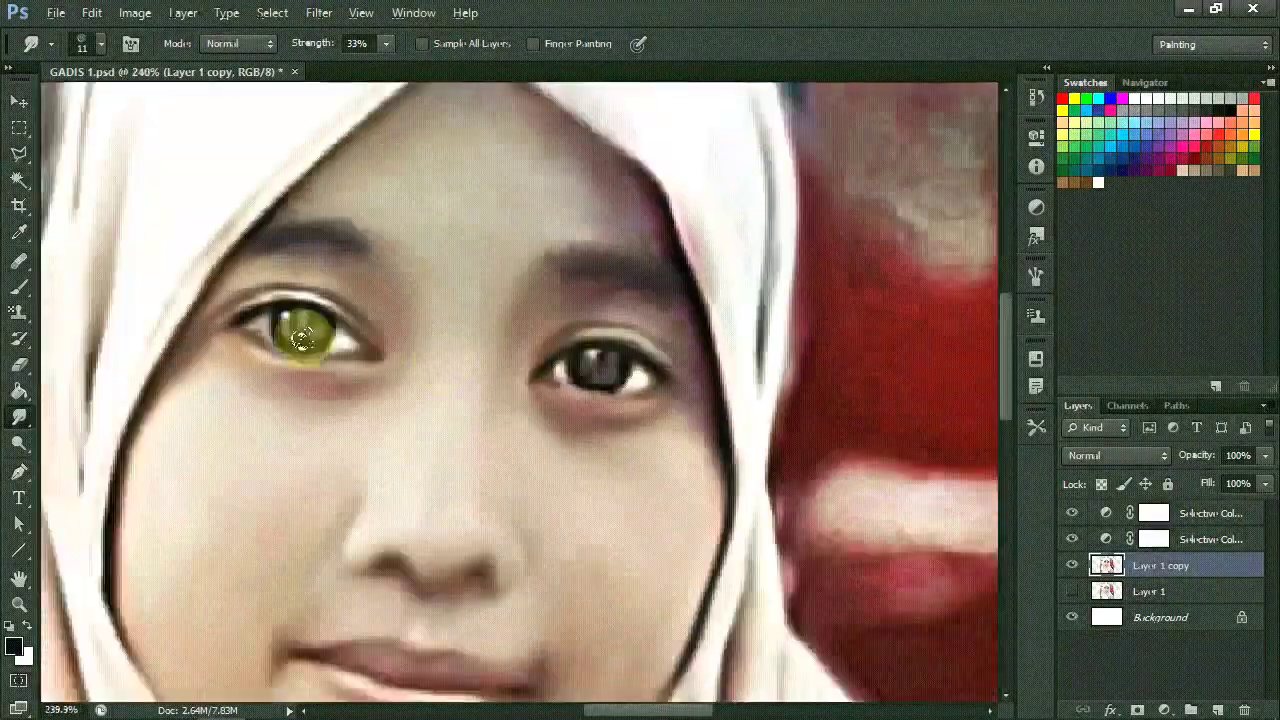
scroll(257, 257, "up", 2)
scroll(429, 320, "down", 3)
scroll(471, 290, "down", 1)
scroll(543, 395, "up", 5)
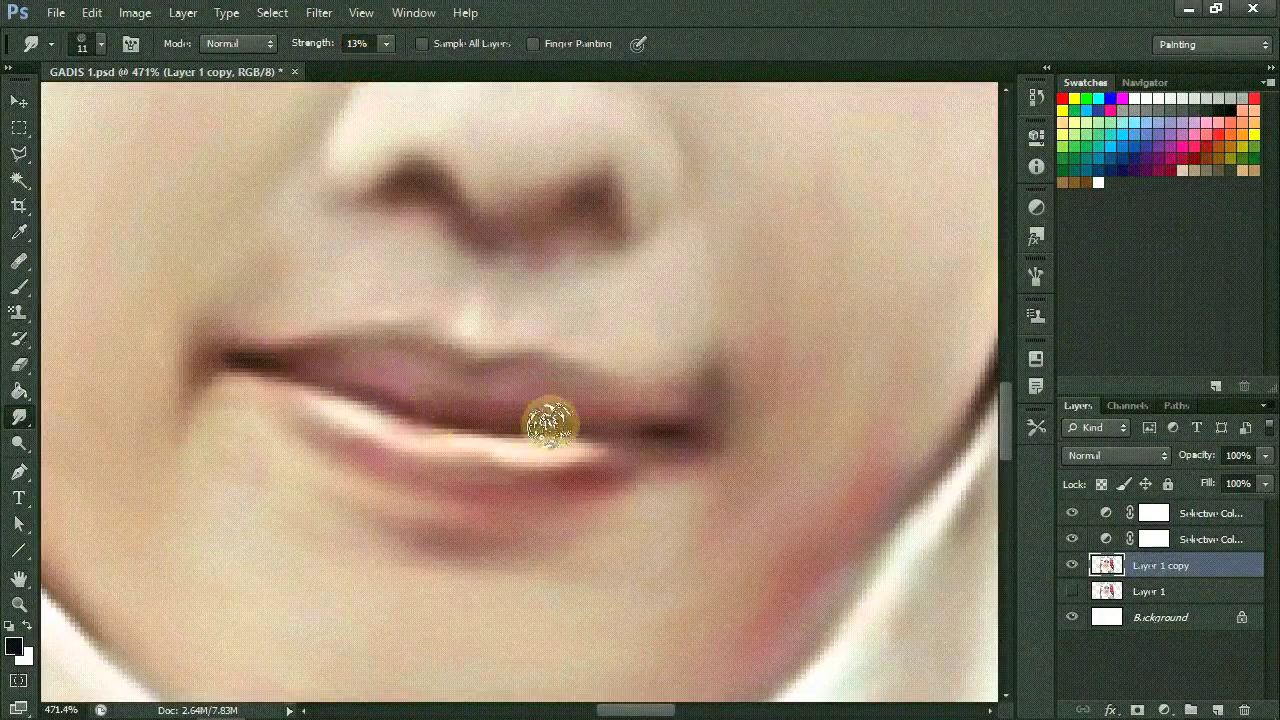
Step: Paint the upper lip a deeper red with a 4 px brush
scroll(341, 373, "down", 4)
scroll(668, 383, "up", 5)
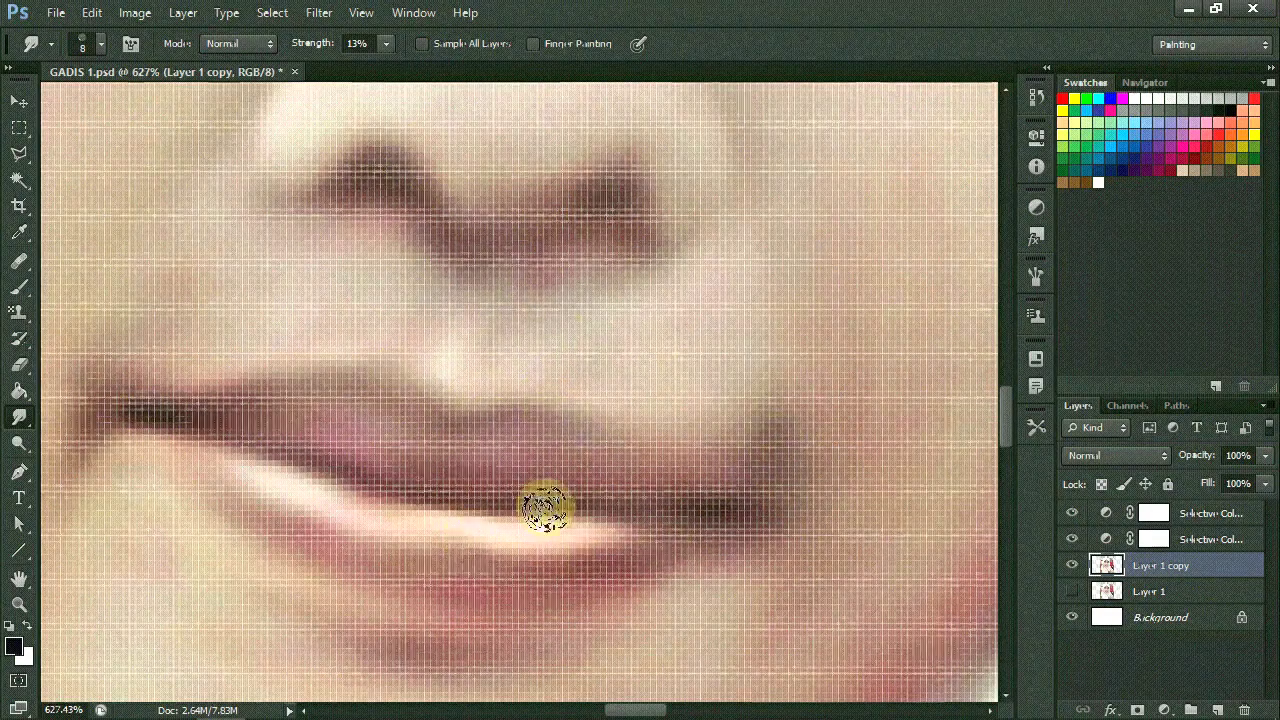
scroll(730, 342, "down", 6)
scroll(543, 371, "up", 3)
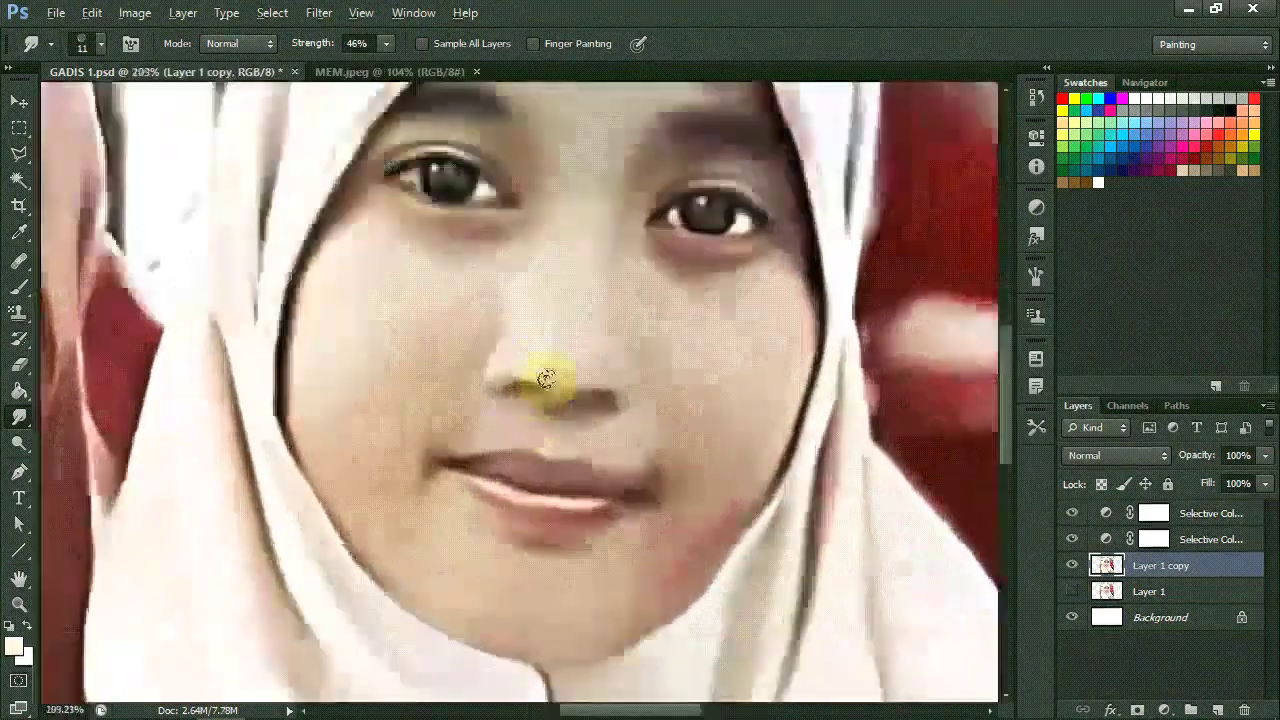
scroll(429, 457, "up", 2)
key("b")
left_click_drag(248, 262, 140, 290)
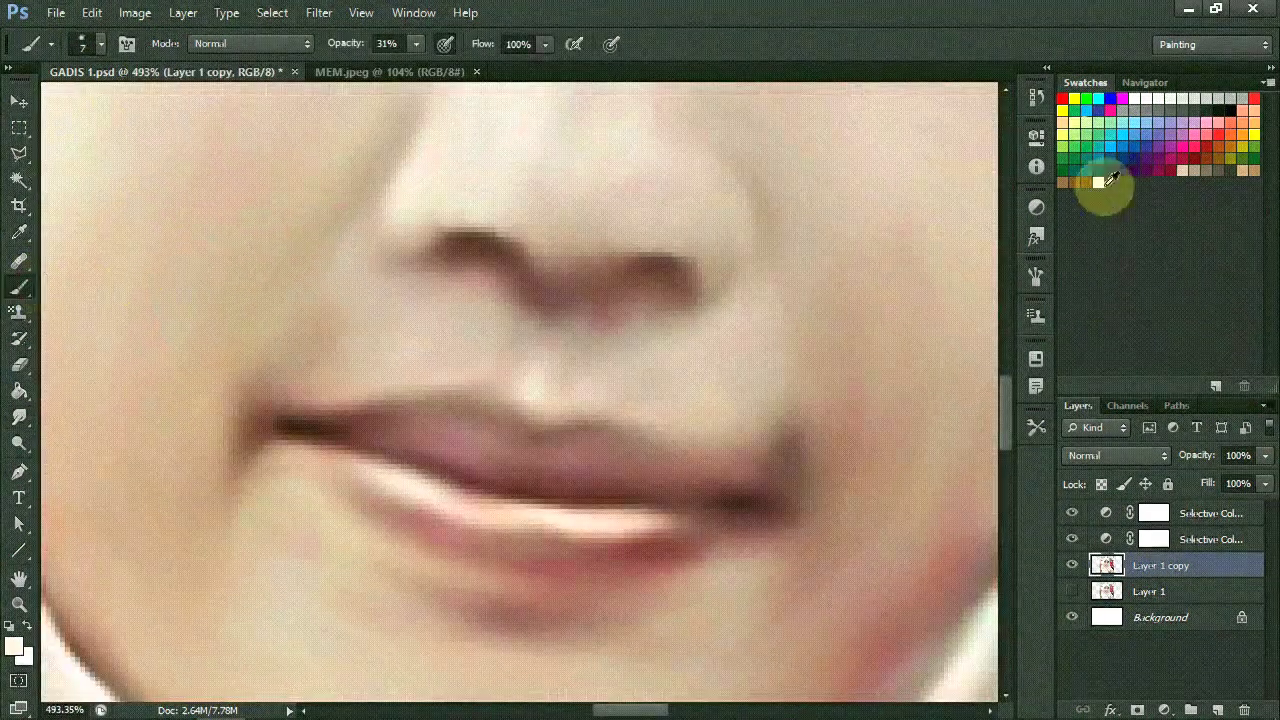
left_click(1146, 170)
scroll(614, 467, "up", 1)
scroll(594, 480, "up", 1)
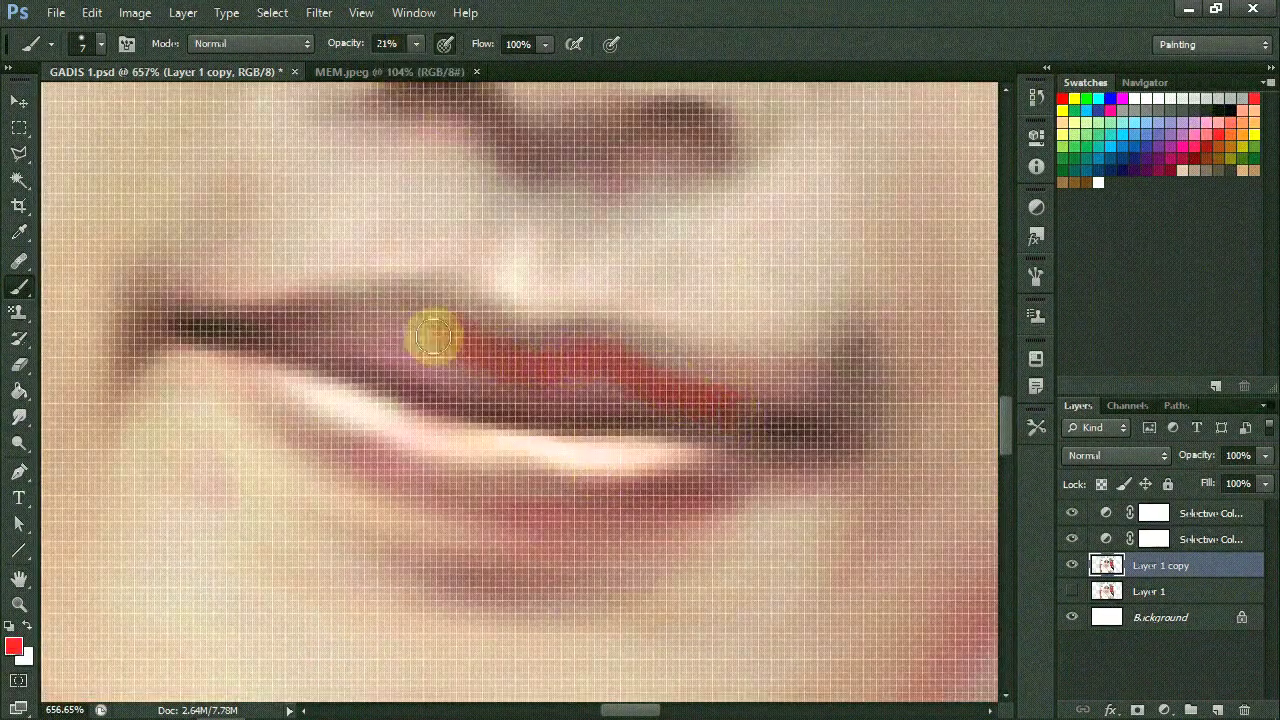
left_click_drag(493, 371, 540, 380)
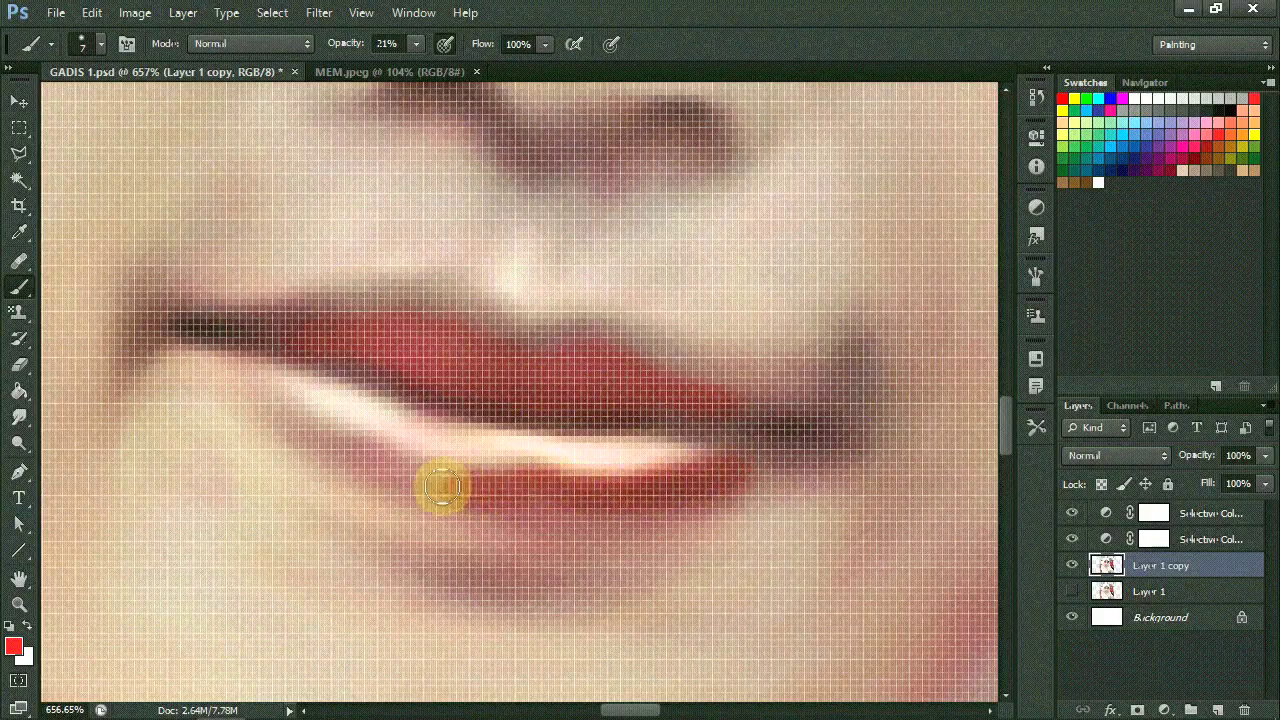
Step: With a smaller brush, paint red on the lip corner and lower lip, then lower opacity to 6%
right_click(258, 400)
scroll(262, 378, "up", 2)
left_click(290, 412)
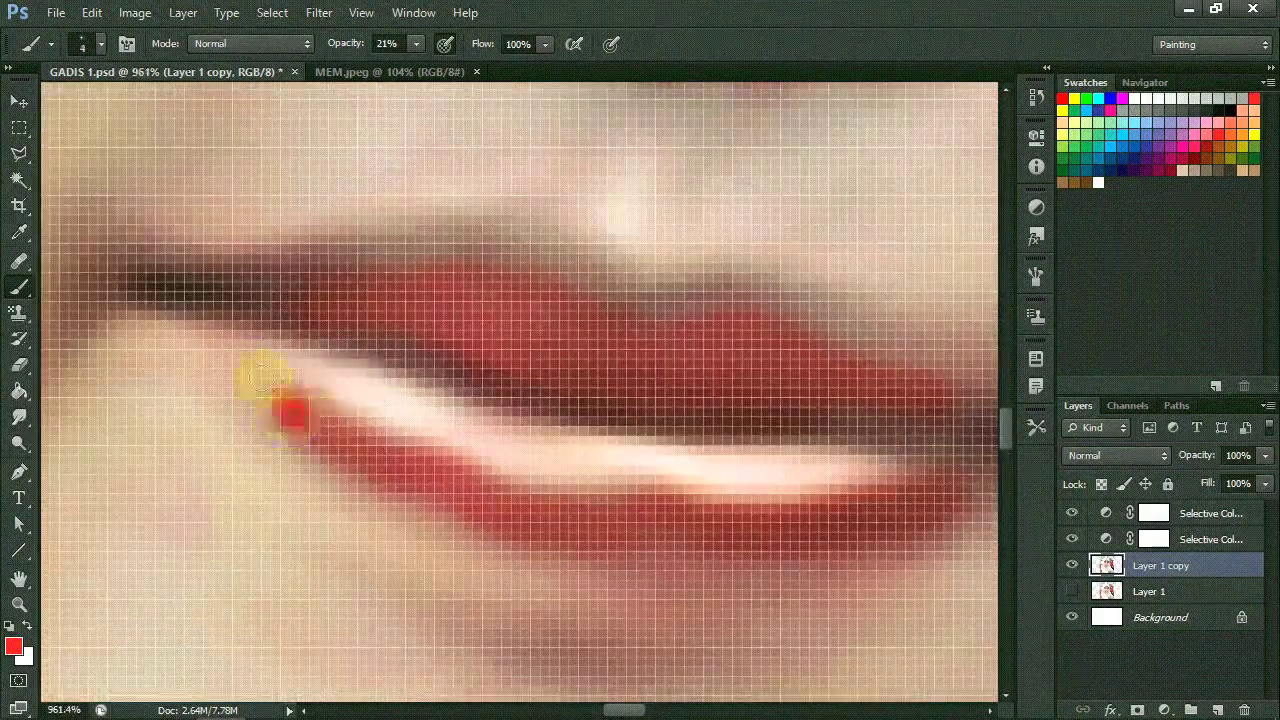
left_click_drag(250, 368, 541, 538)
scroll(934, 509, "down", 3)
scroll(914, 486, "up", 2)
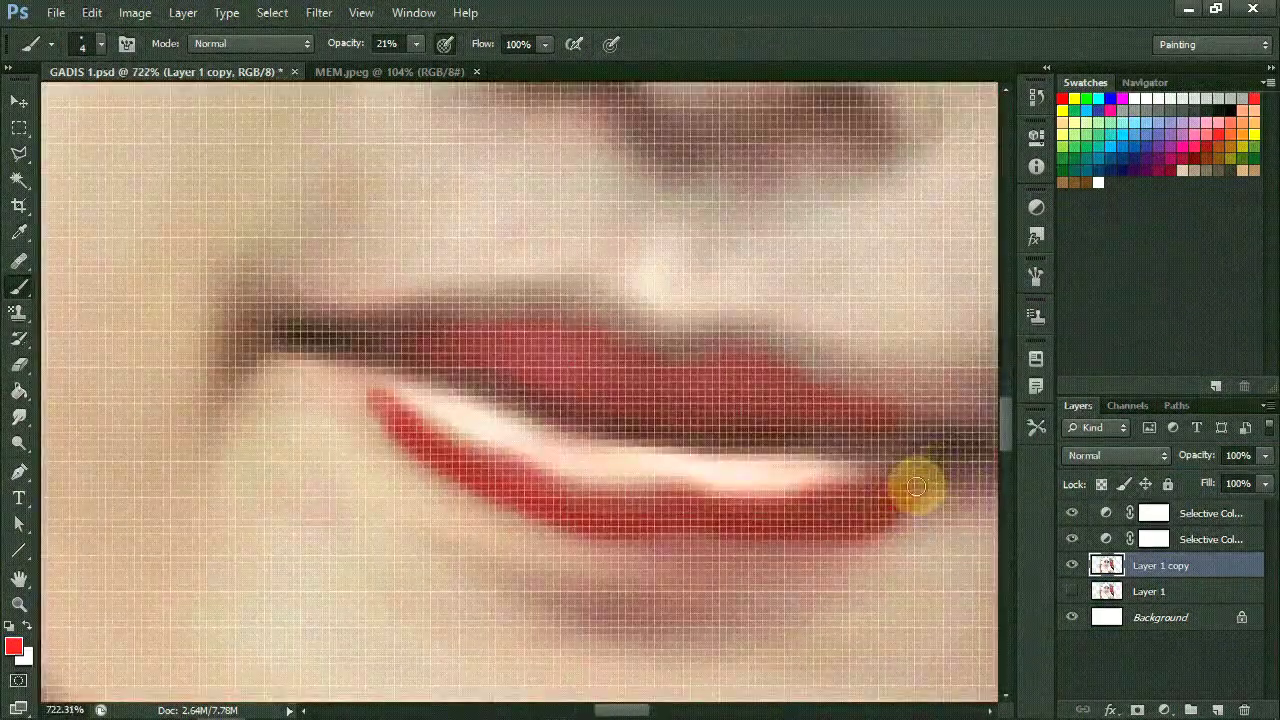
scroll(757, 434, "down", 1)
type("6")
key("Return")
key("bracketright")
key("bracketright")
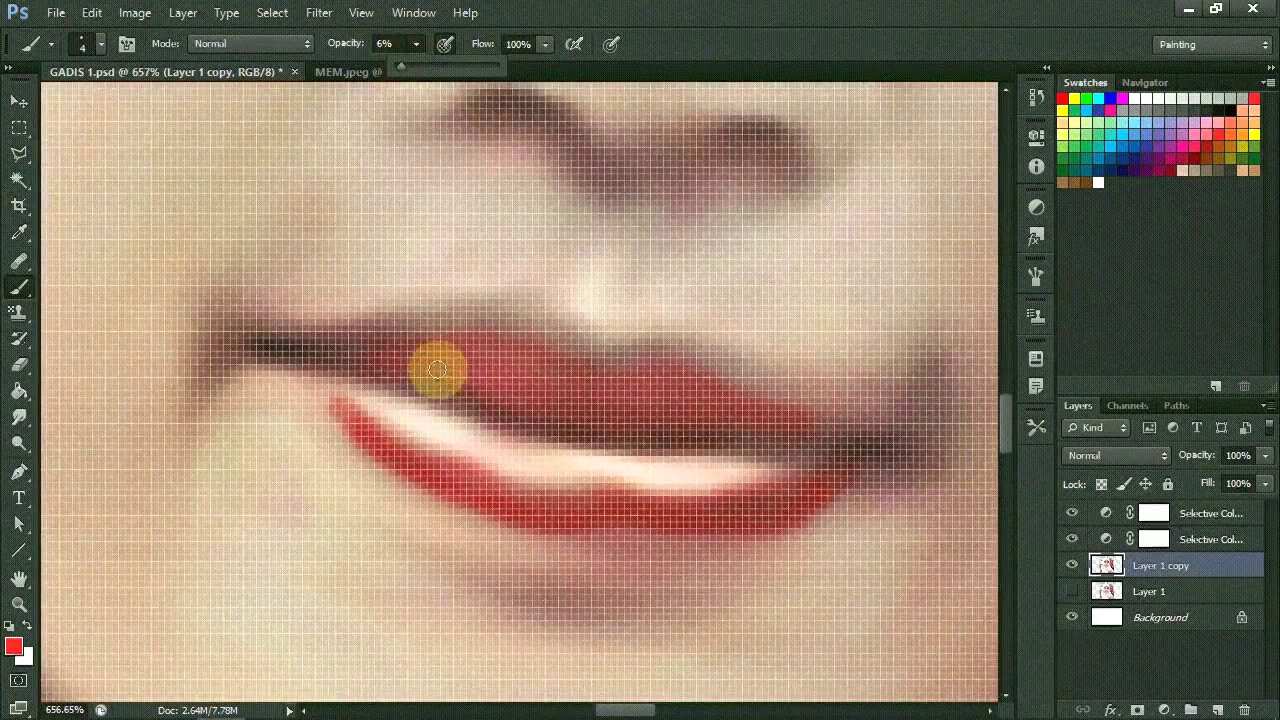
scroll(434, 366, "up", 1)
Step: Smudge the red so it blends smoothly along the lips
key("r")
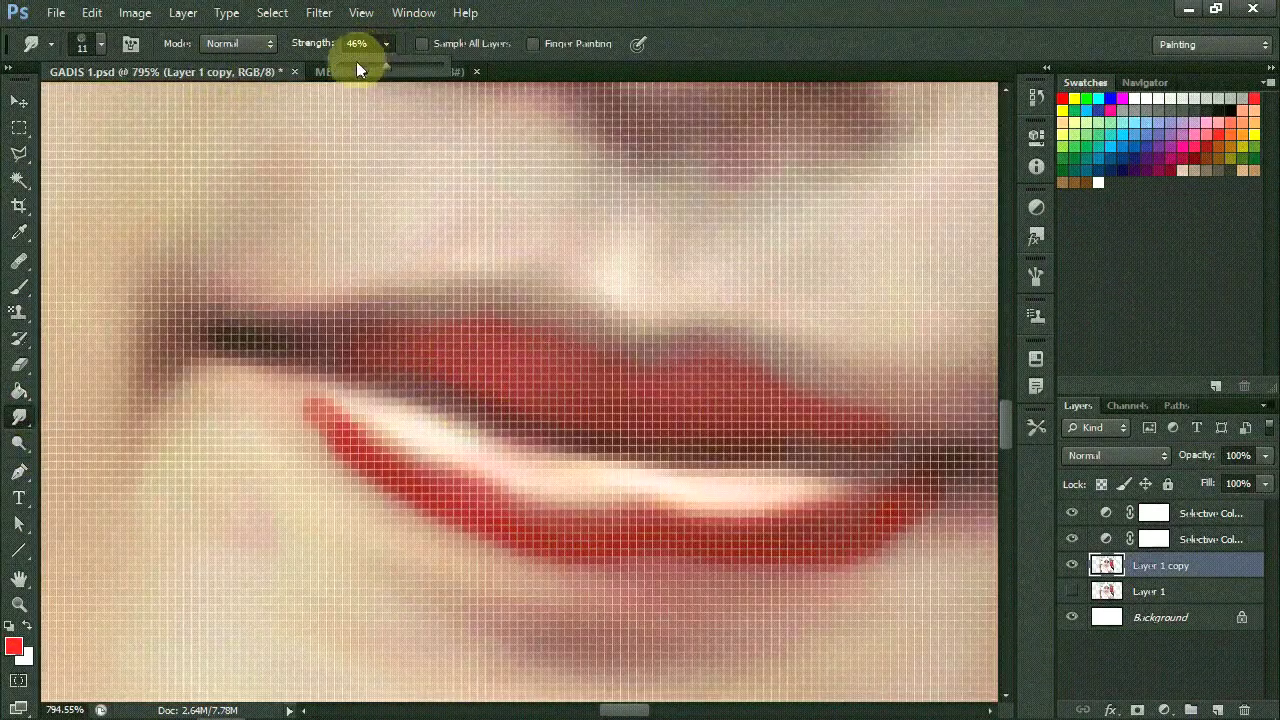
scroll(829, 531, "down", 3)
scroll(800, 514, "up", 3)
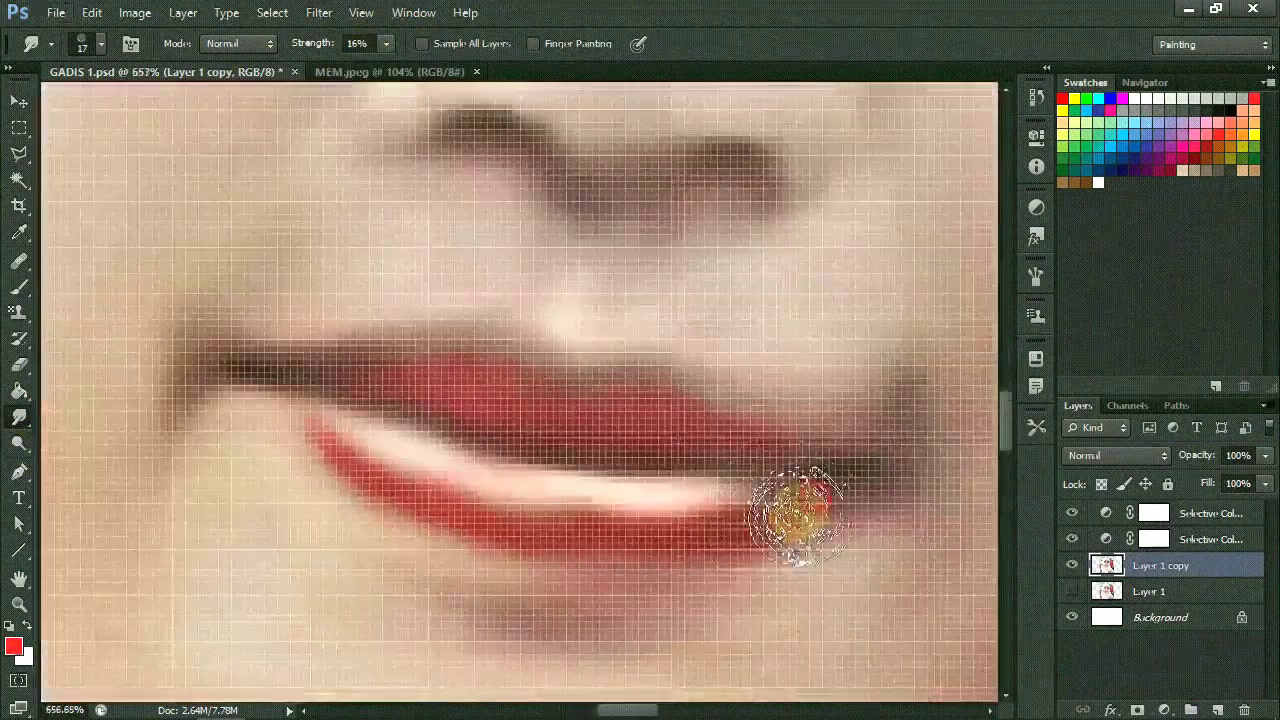
scroll(726, 443, "up", 1)
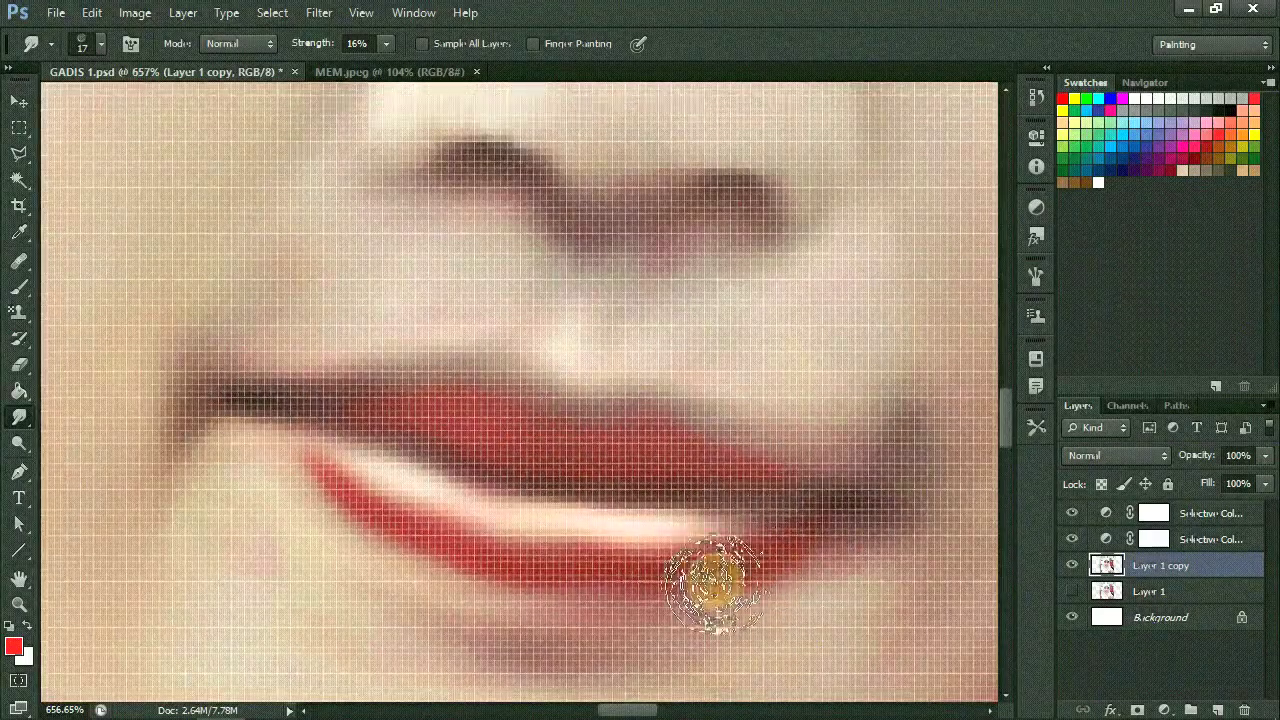
scroll(598, 580, "down", 4)
scroll(929, 509, "down", 1)
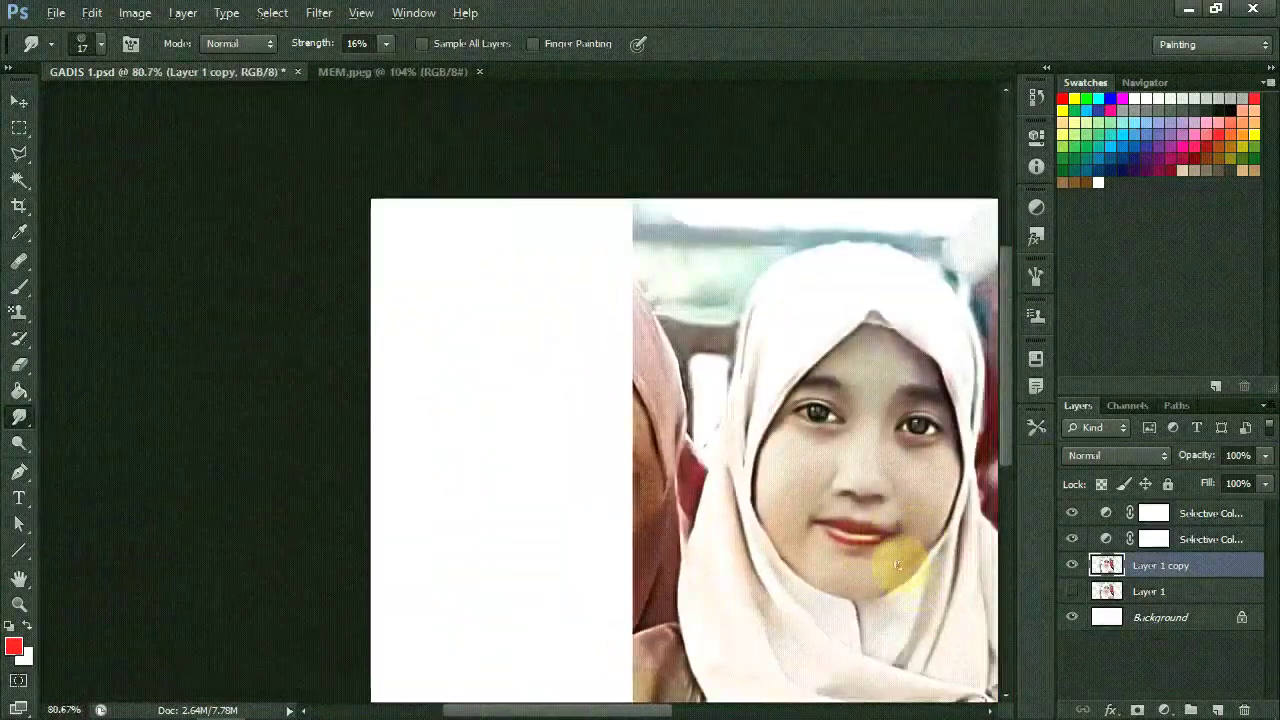
scroll(900, 563, "up", 3)
scroll(466, 466, "up", 3)
left_click_drag(481, 428, 545, 362)
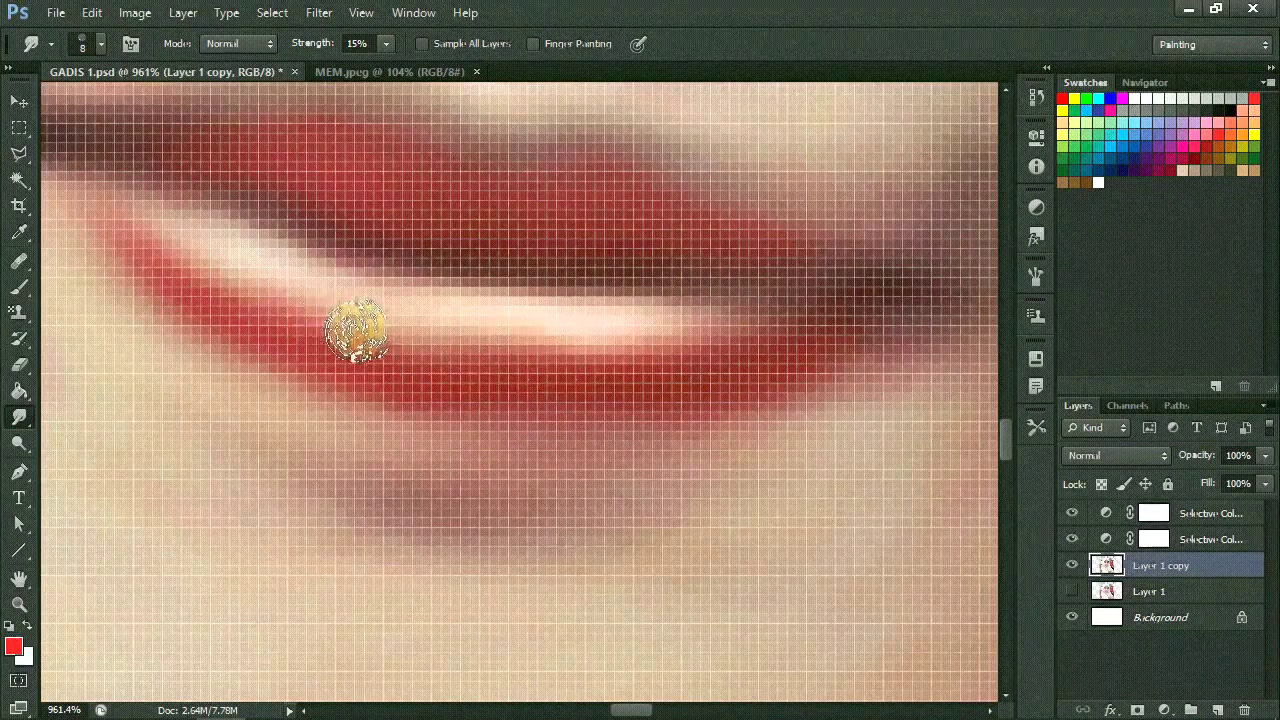
Step: Smudge the skin below the eye smoother
scroll(705, 335, "up", 3)
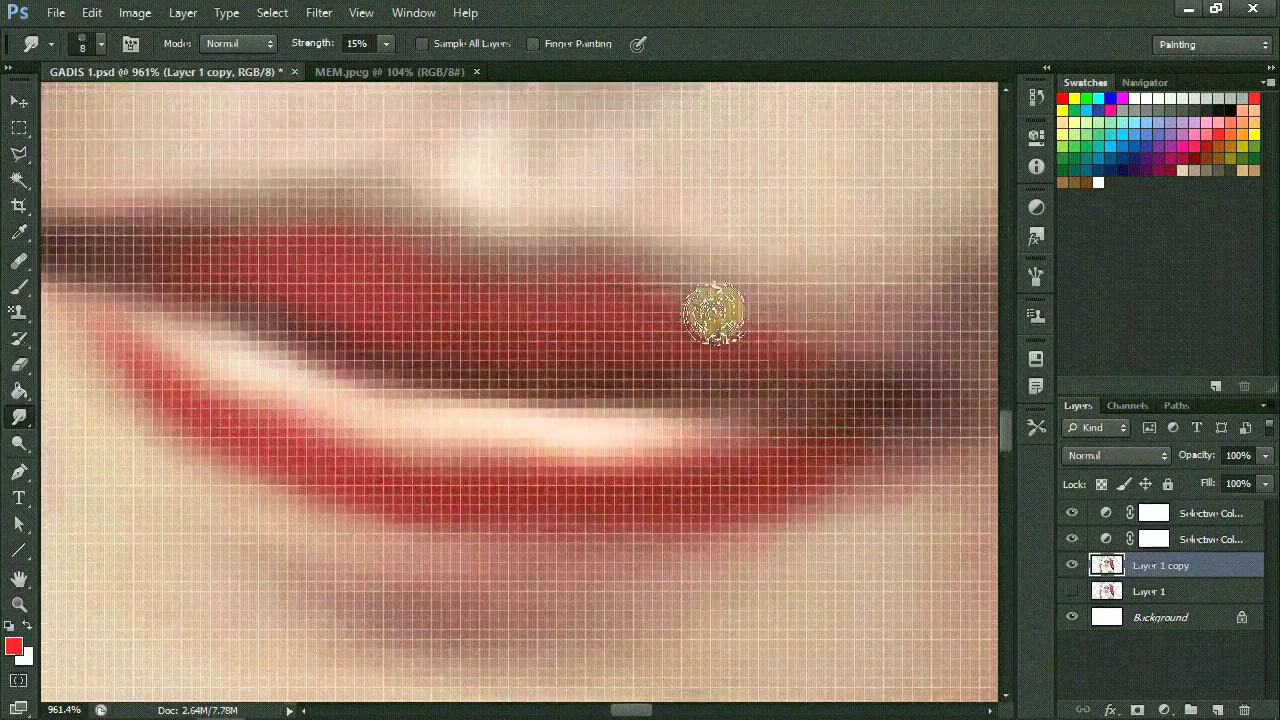
scroll(357, 206, "down", 2)
scroll(450, 300, "down", 3)
scroll(543, 286, "up", 1)
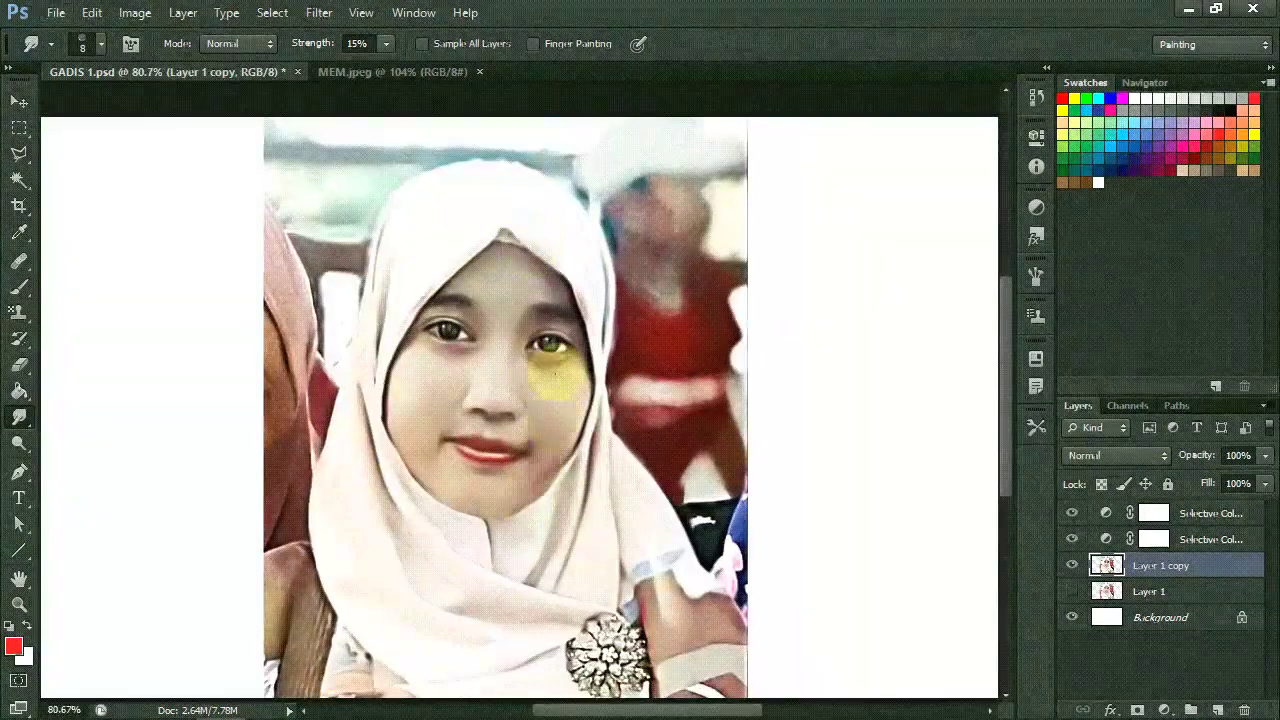
scroll(560, 357, "up", 3)
scroll(560, 357, "up", 1)
left_click_drag(560, 357, 528, 320)
scroll(414, 271, "up", 3)
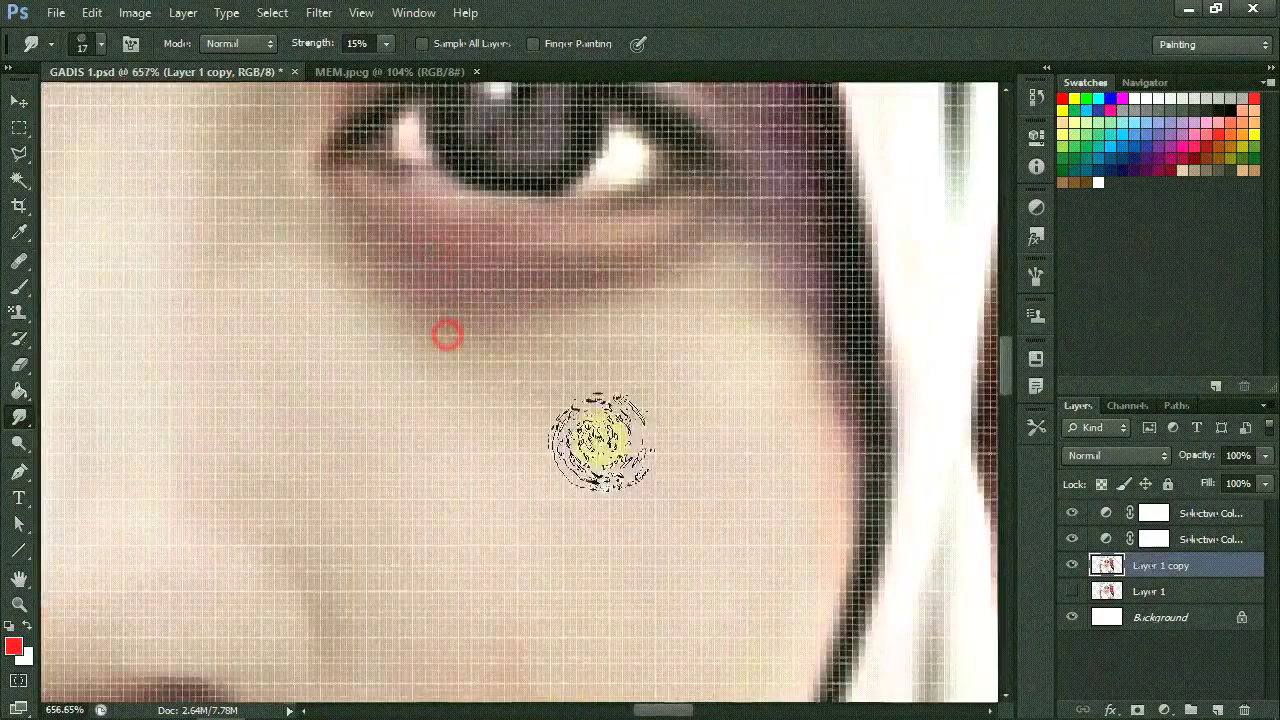
scroll(606, 434, "down", 2)
scroll(145, 325, "down", 3)
Step: Sample the skin tone as paint colour and lighten the cheek shadow with it
left_click(13, 646)
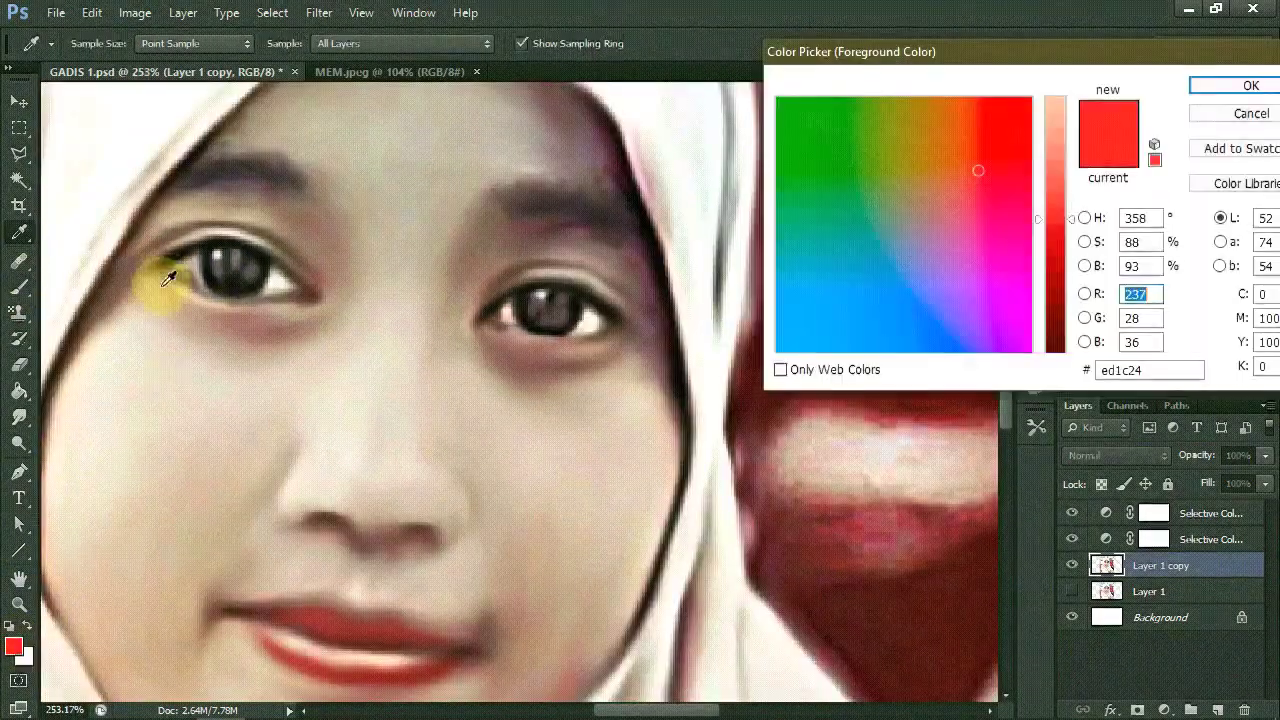
left_click(146, 286)
key("Return")
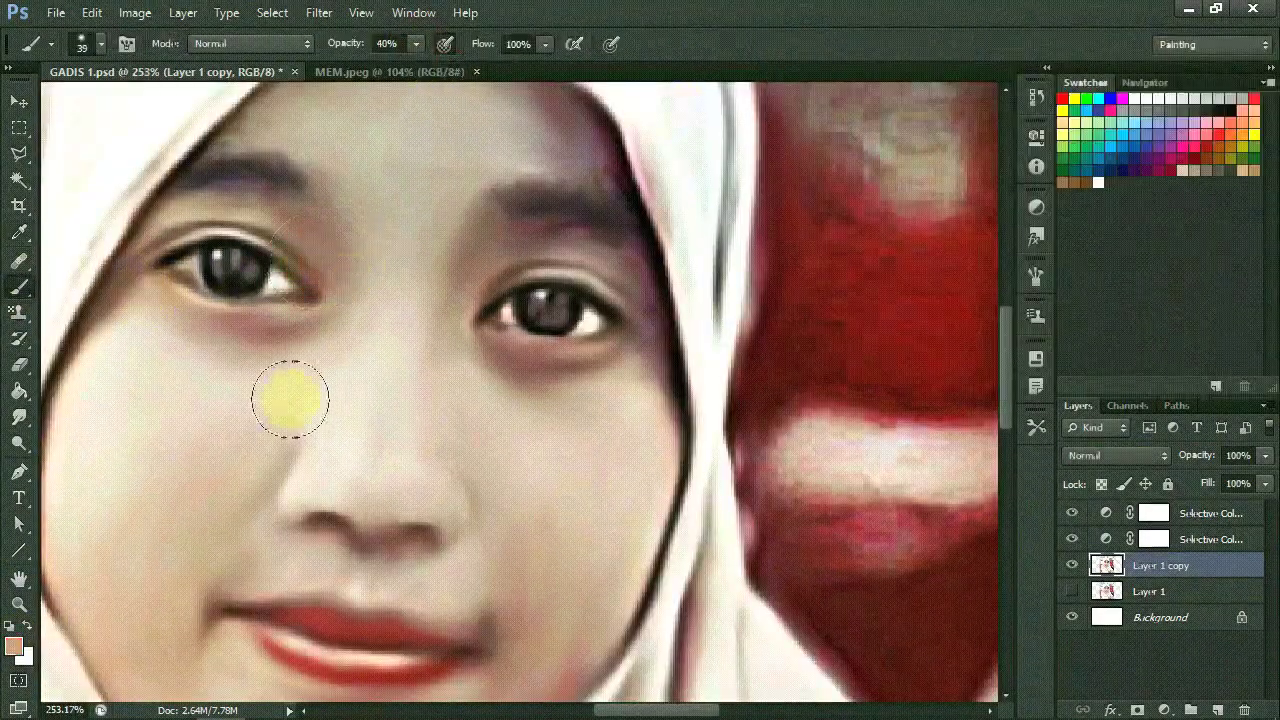
scroll(548, 503, "down", 3)
left_click_drag(548, 503, 567, 433)
Step: On a new layer, paint a faint 9% skin-tone wash from the forehead to the cheek
key("ctrl+shift+alt+n")
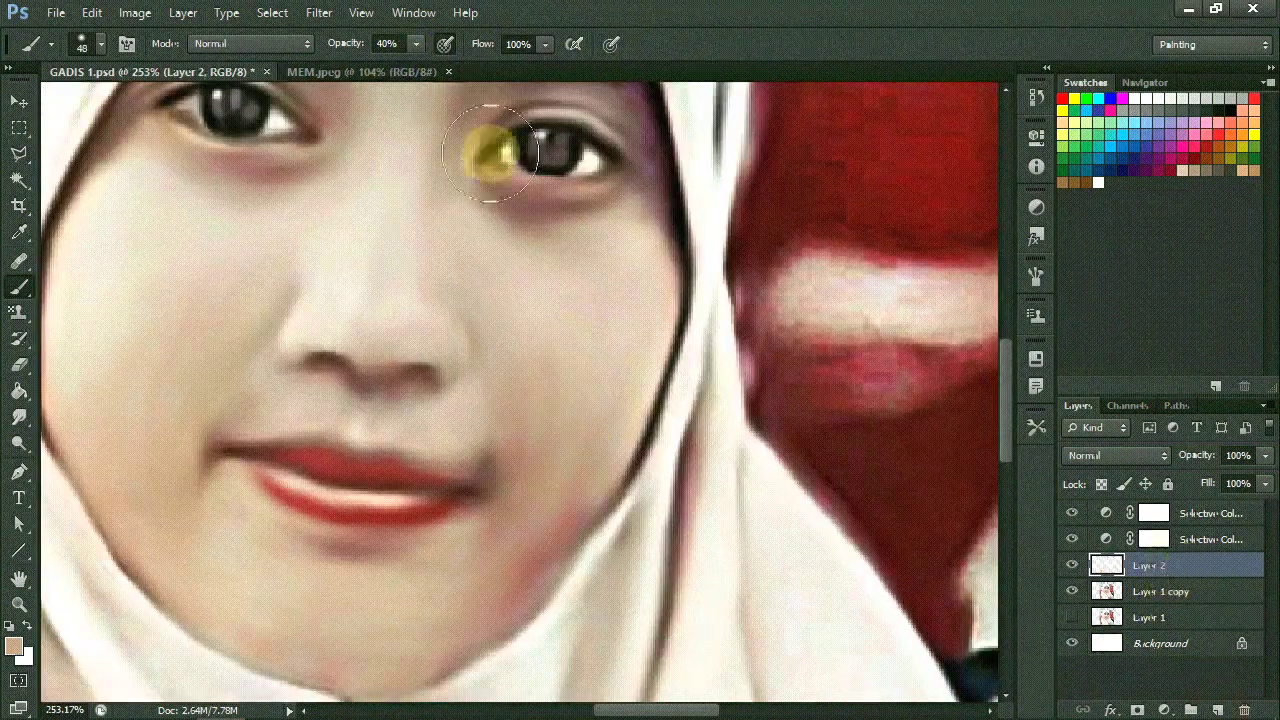
key("1")
key("9")
scroll(100, 193, "left", 5)
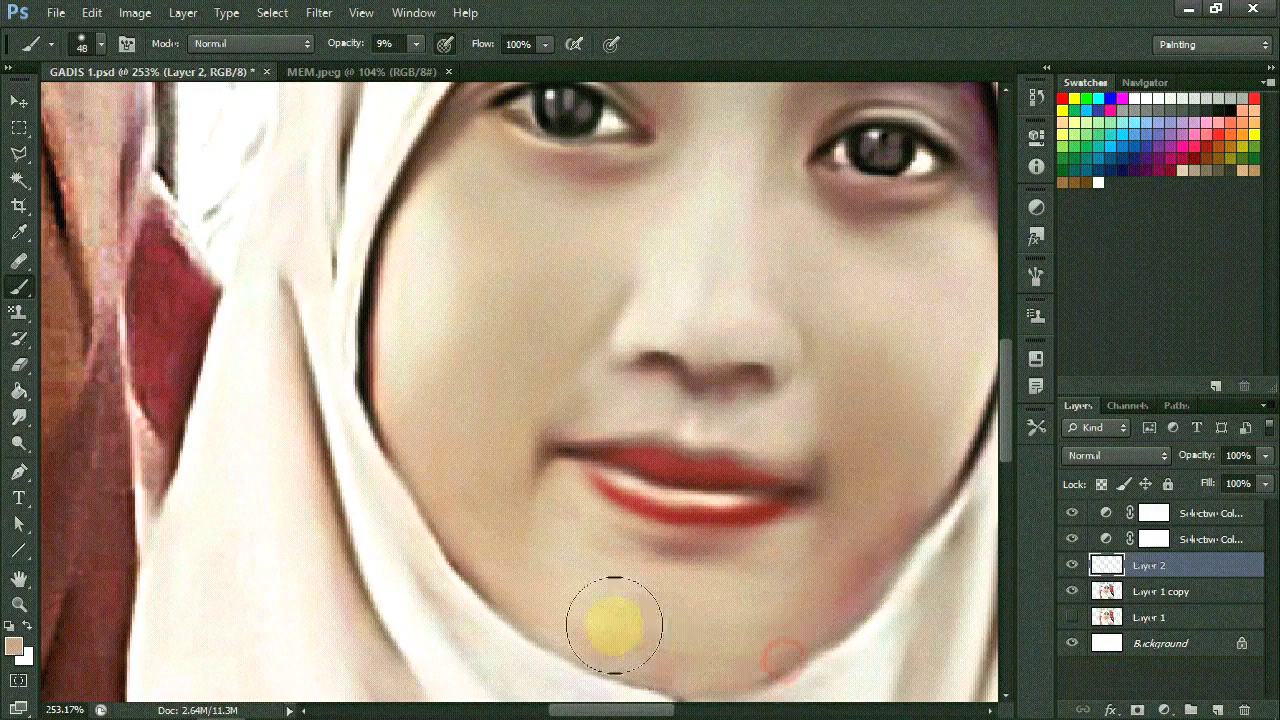
scroll(747, 413, "down", 5)
scroll(747, 413, "up", 5)
left_click(646, 380)
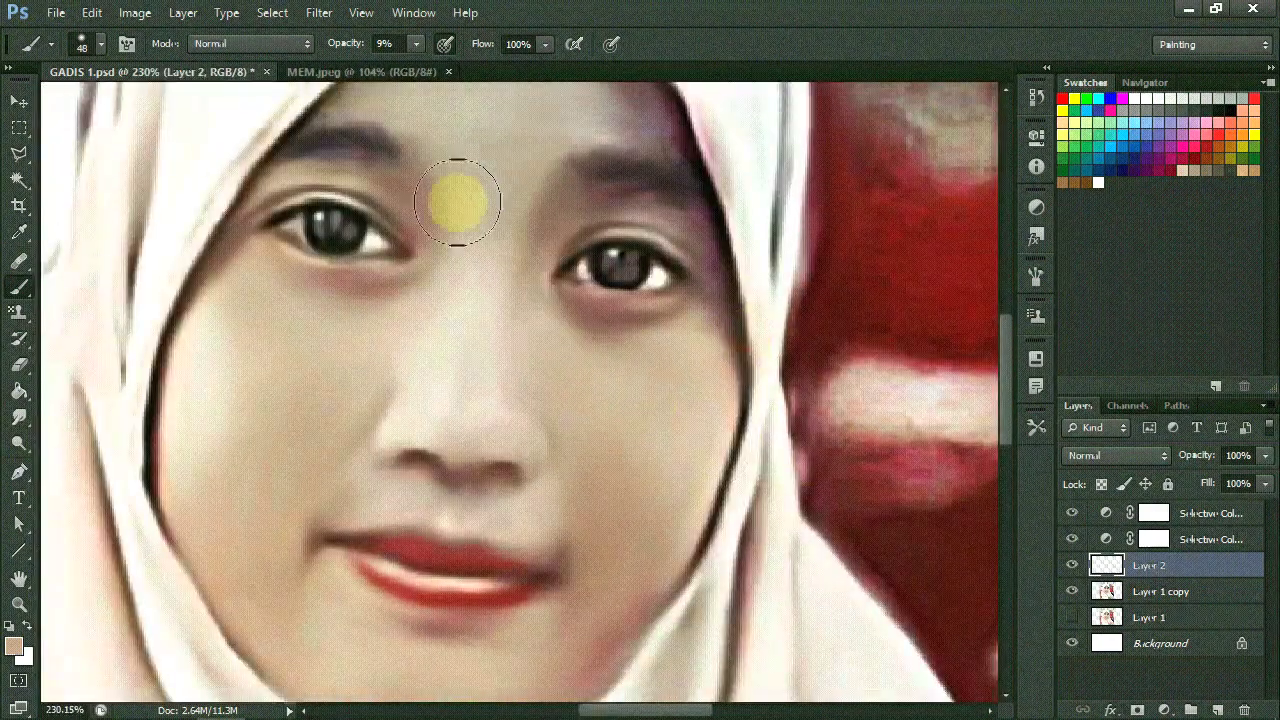
scroll(520, 205, "up", 3)
left_click_drag(440, 330, 617, 520)
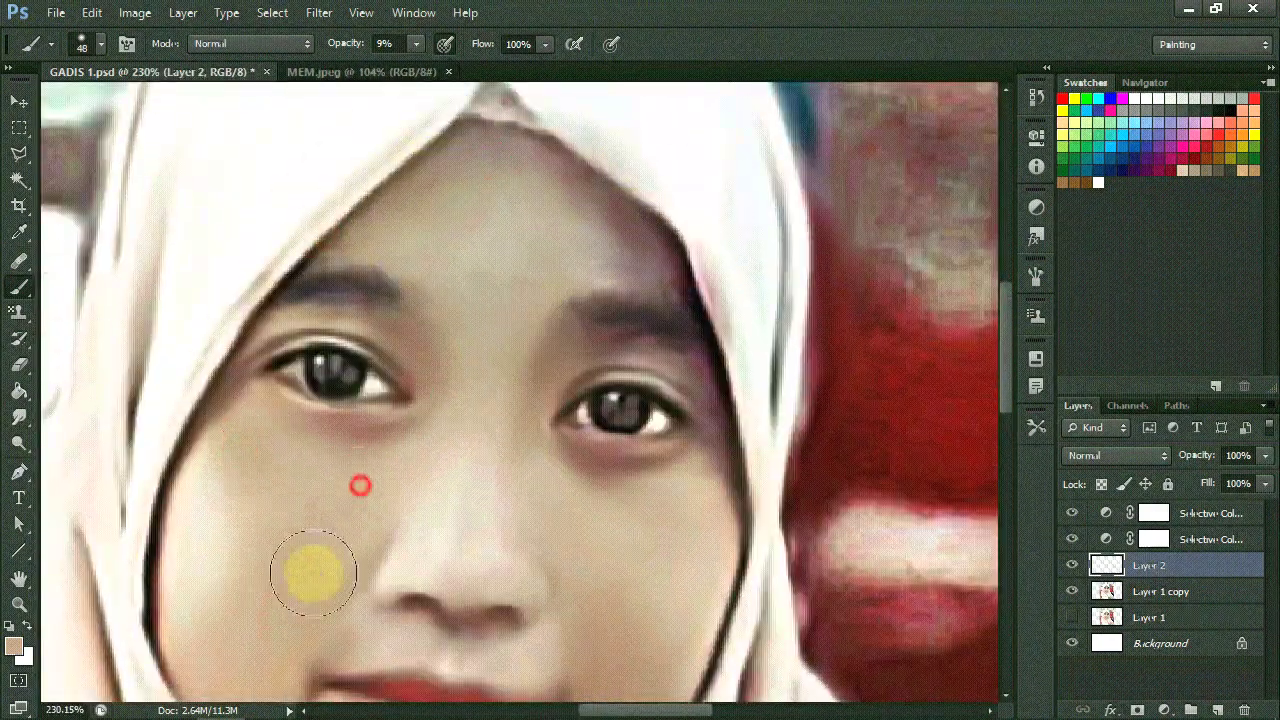
scroll(617, 520, "down", 5)
scroll(400, 450, "up", 5)
Step: Smudge the left cheek skin, then select the Layer 1 copy photo layer
left_click(19, 416)
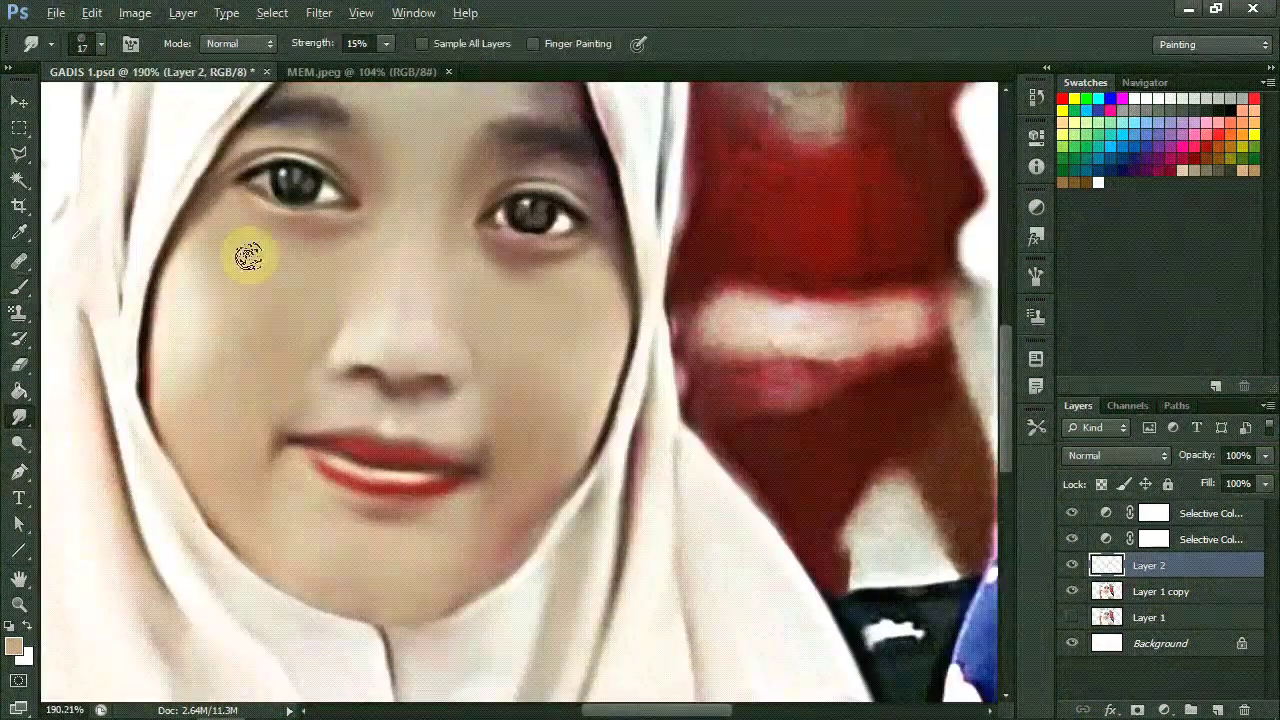
left_click_drag(517, 316, 500, 371)
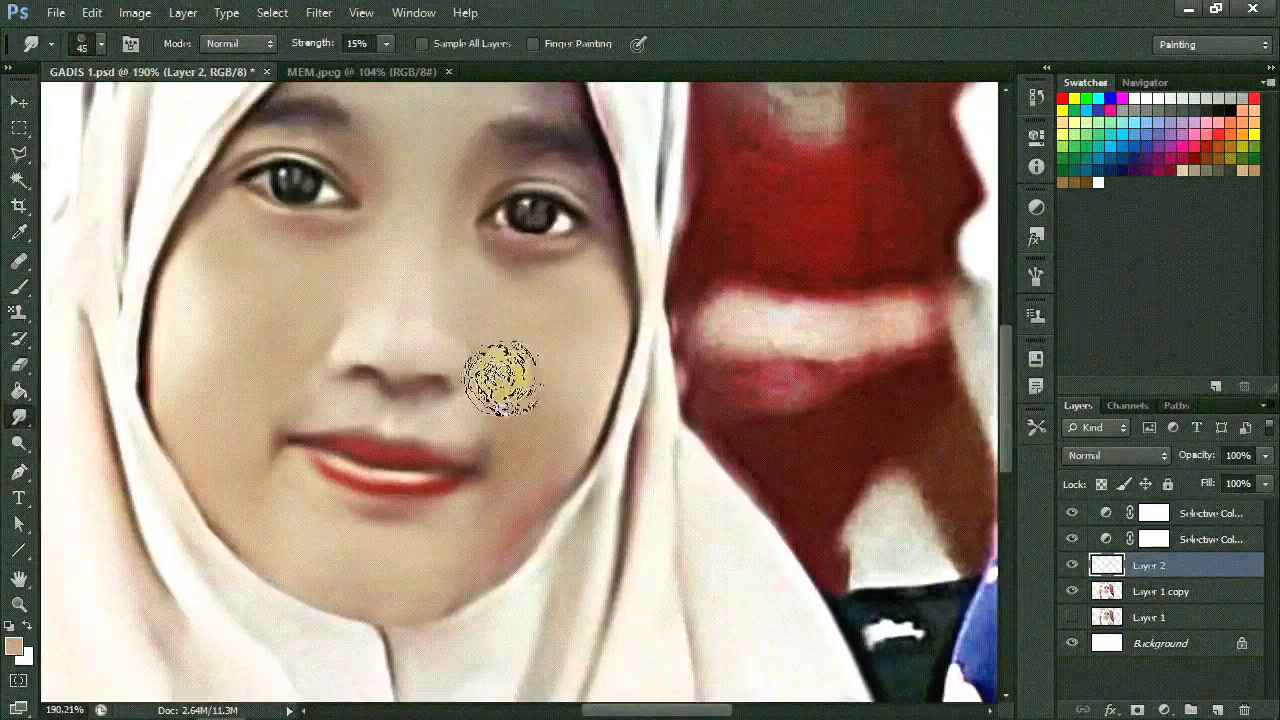
left_click(1157, 591)
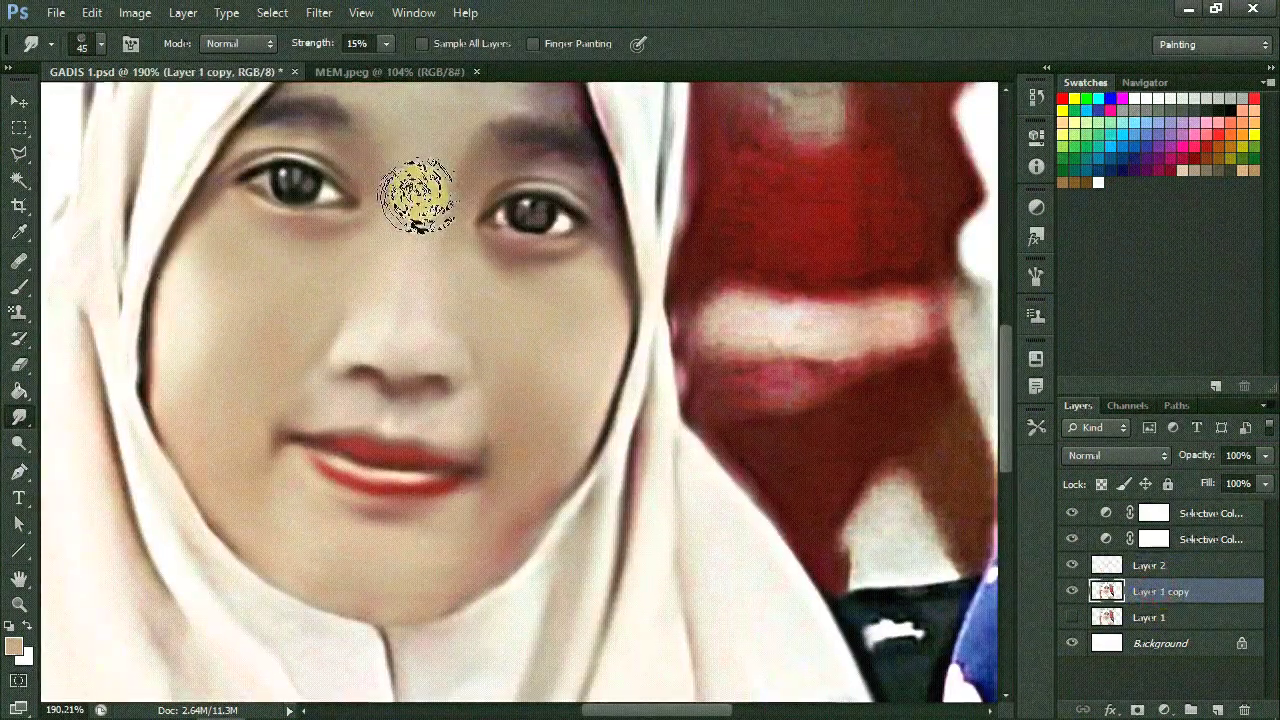
Step: Resize the smudge brush between fine and broad sizes while inspecting the face on Layer 1 copy
scroll(470, 200, "up", 3)
scroll(543, 486, "down", 1)
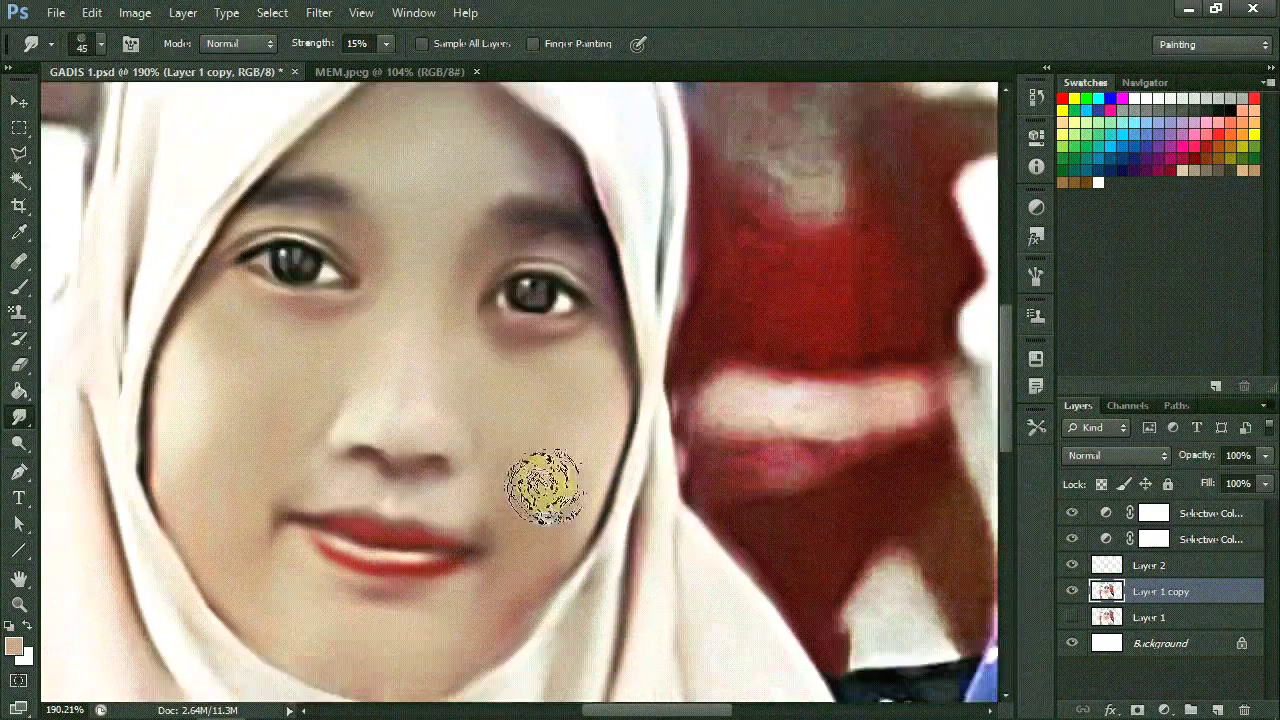
scroll(291, 553, "down", 2)
scroll(400, 280, "up", 1)
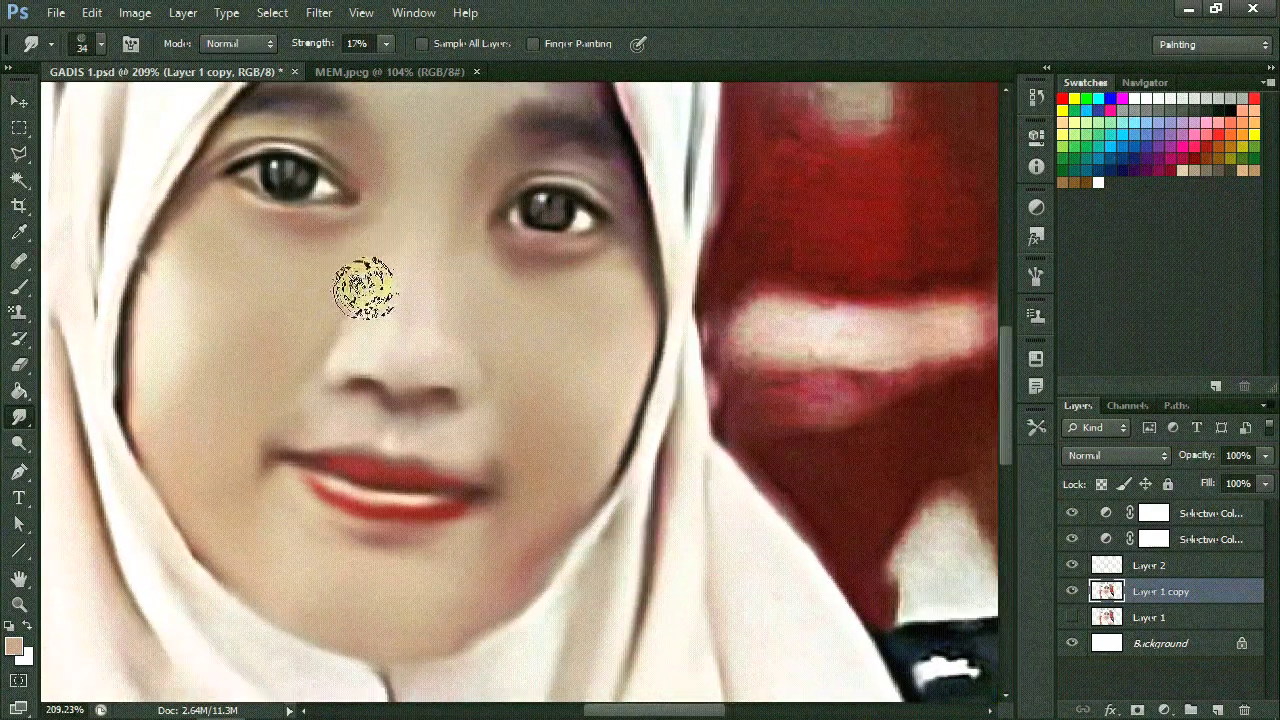
scroll(400, 300, "up", 3)
scroll(160, 345, "up", 2)
key("5")
key("1")
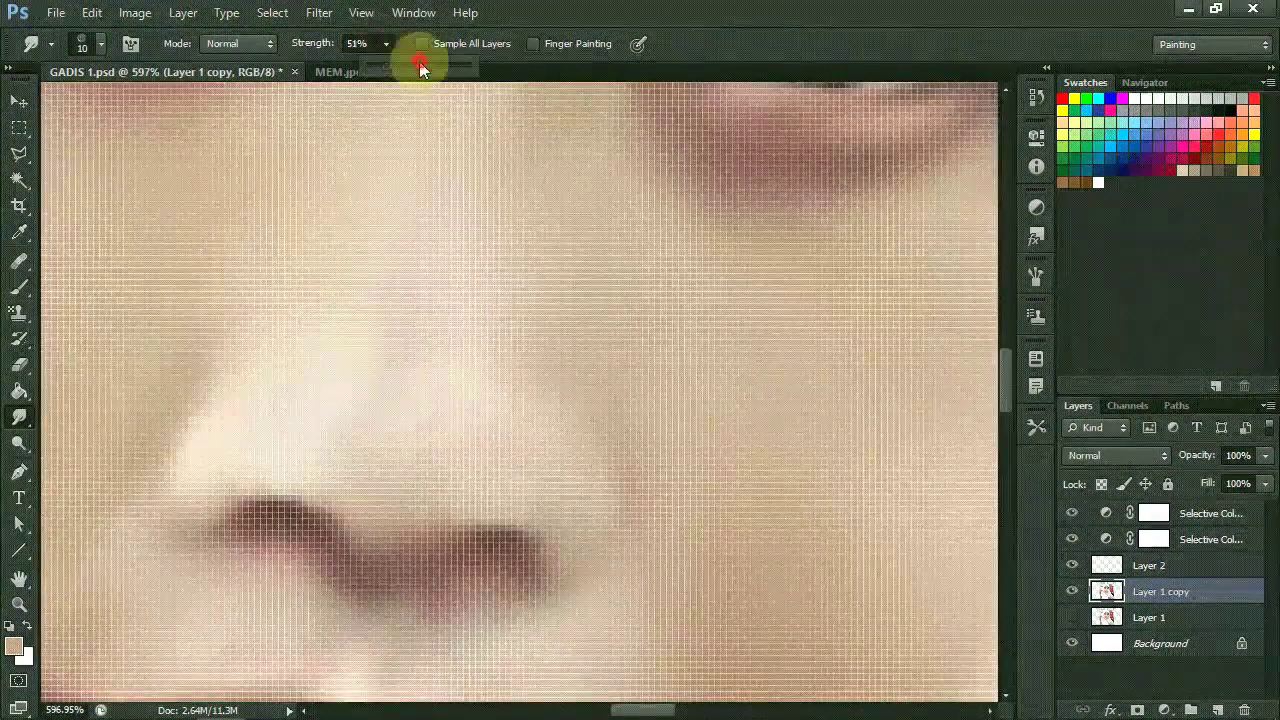
scroll(200, 383, "down", 2)
scroll(203, 407, "up", 1)
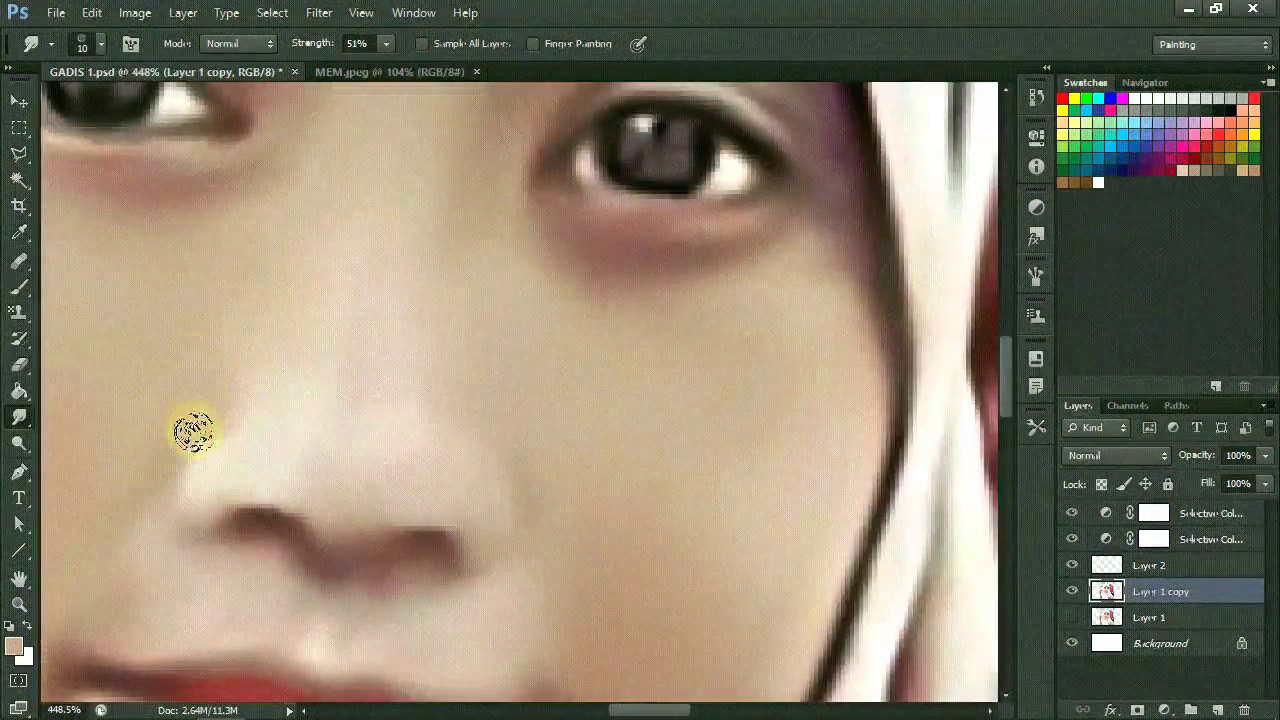
scroll(517, 555, "down", 5)
scroll(400, 300, "up", 3)
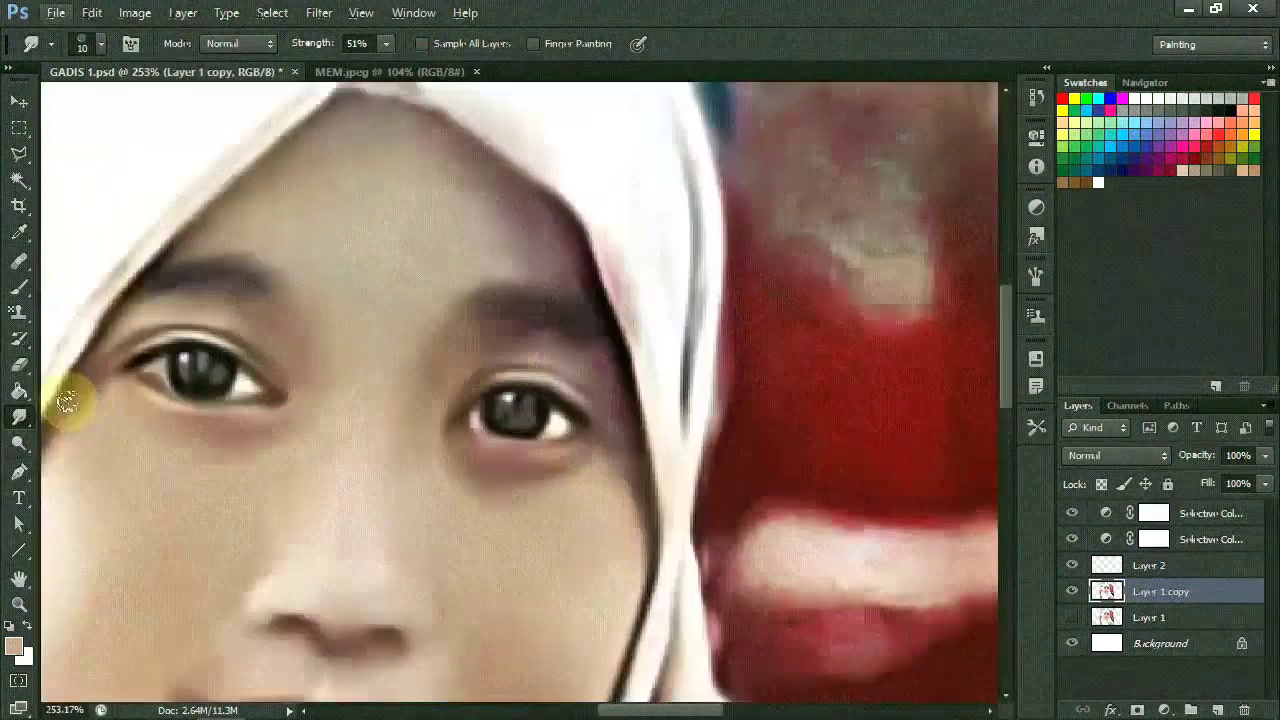
key("1")
key("1")
scroll(514, 457, "down", 3)
scroll(514, 420, "down", 3)
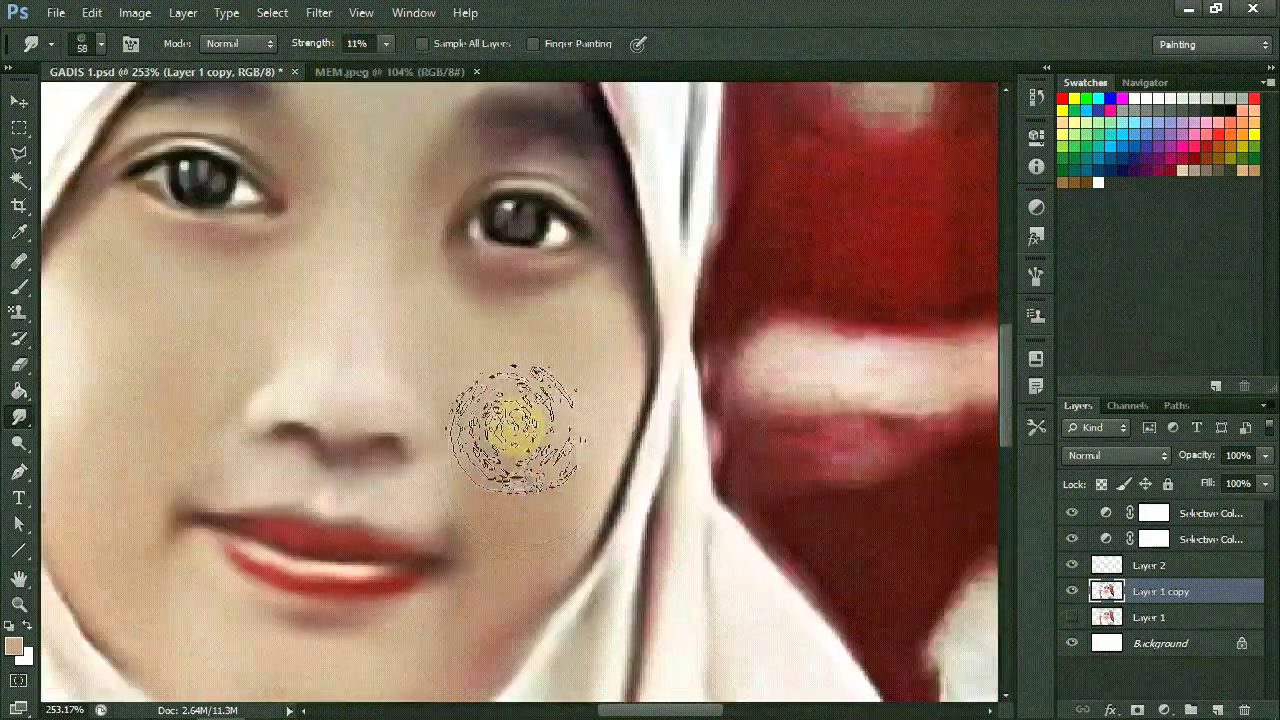
scroll(414, 486, "down", 4)
scroll(414, 214, "left", 5)
scroll(414, 214, "up", 4)
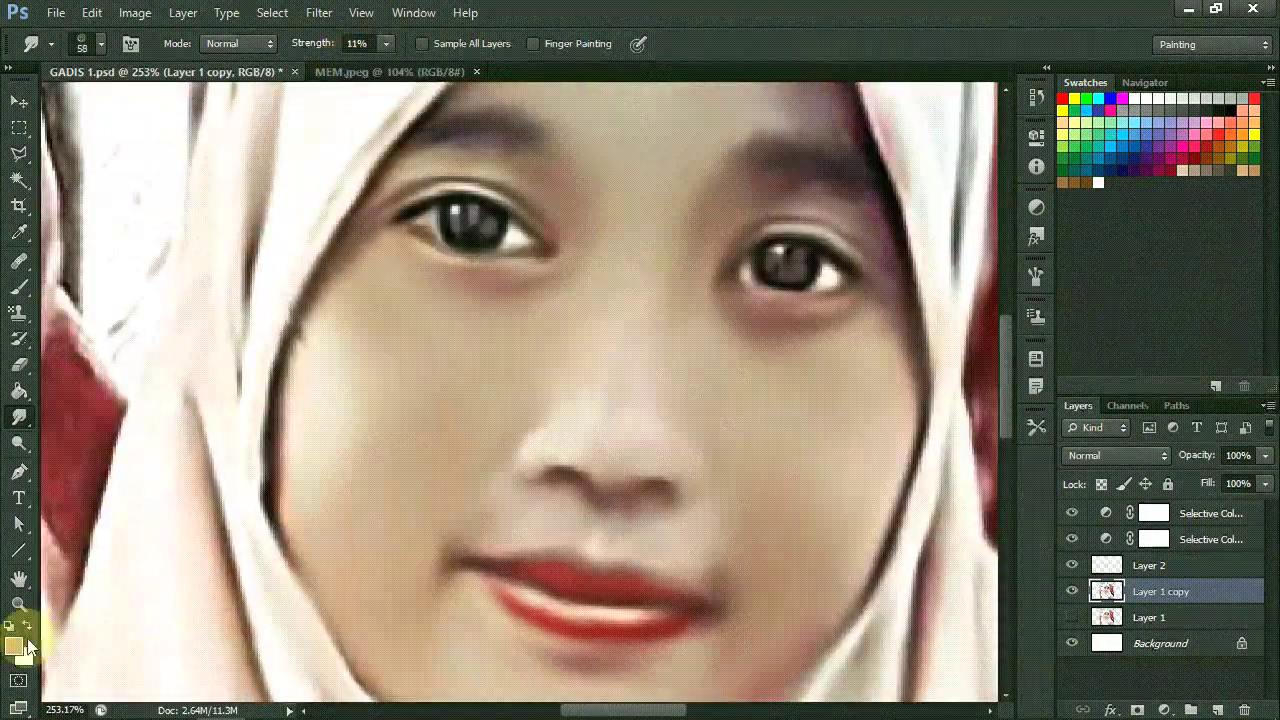
Step: Pick a lighter skin-tone colour and, on Layer 2, set smudge strength to 43% with a smaller size
left_click(14, 645)
left_click(1237, 86)
left_click(1145, 567)
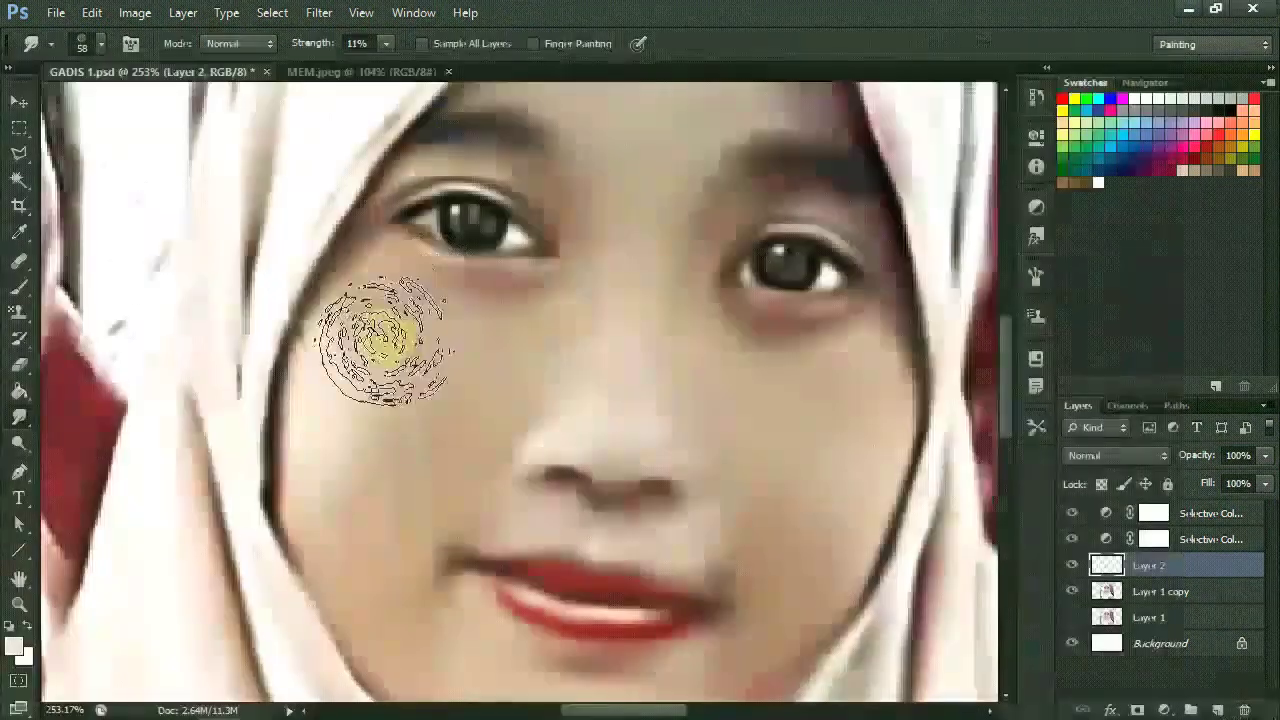
key("2")
key("6")
key("bracketleft")
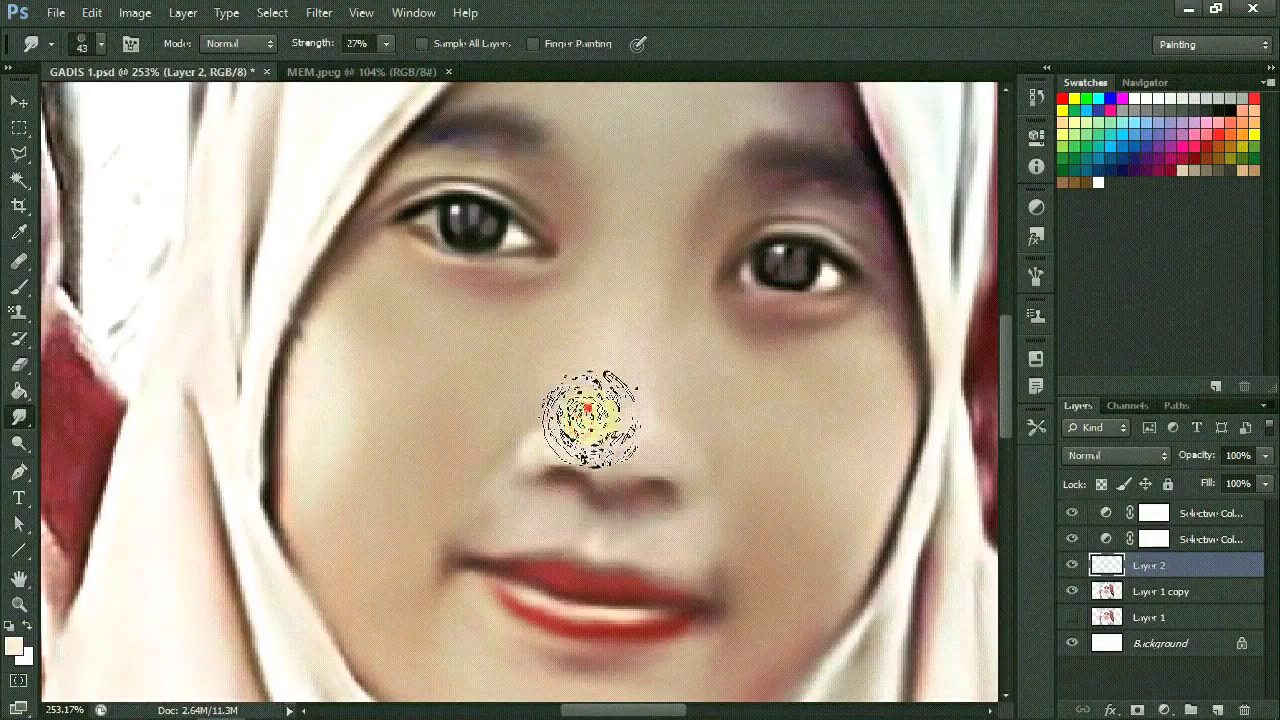
scroll(850, 488, "down", 1)
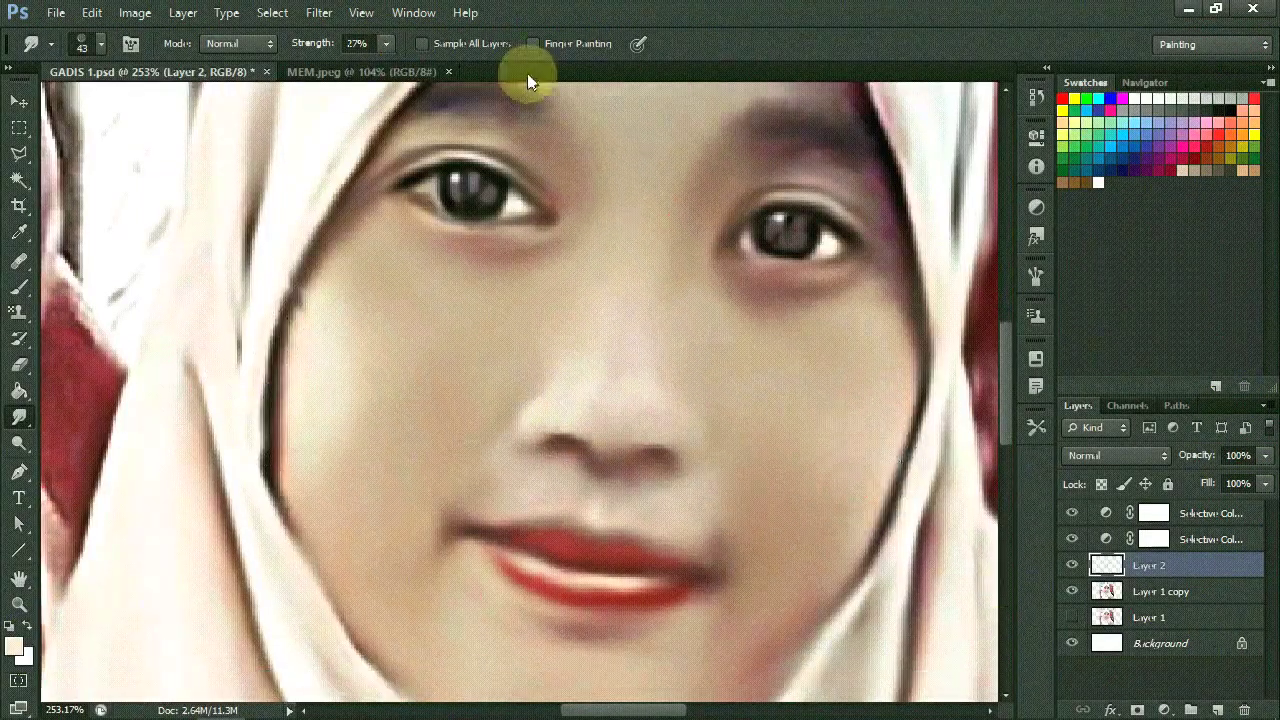
key("4")
key("3")
scroll(700, 500, "down", 3)
Step: Smooth the chin skin on Layer 1 copy, then return to painting on Layer 2
key("alt+bracketleft")
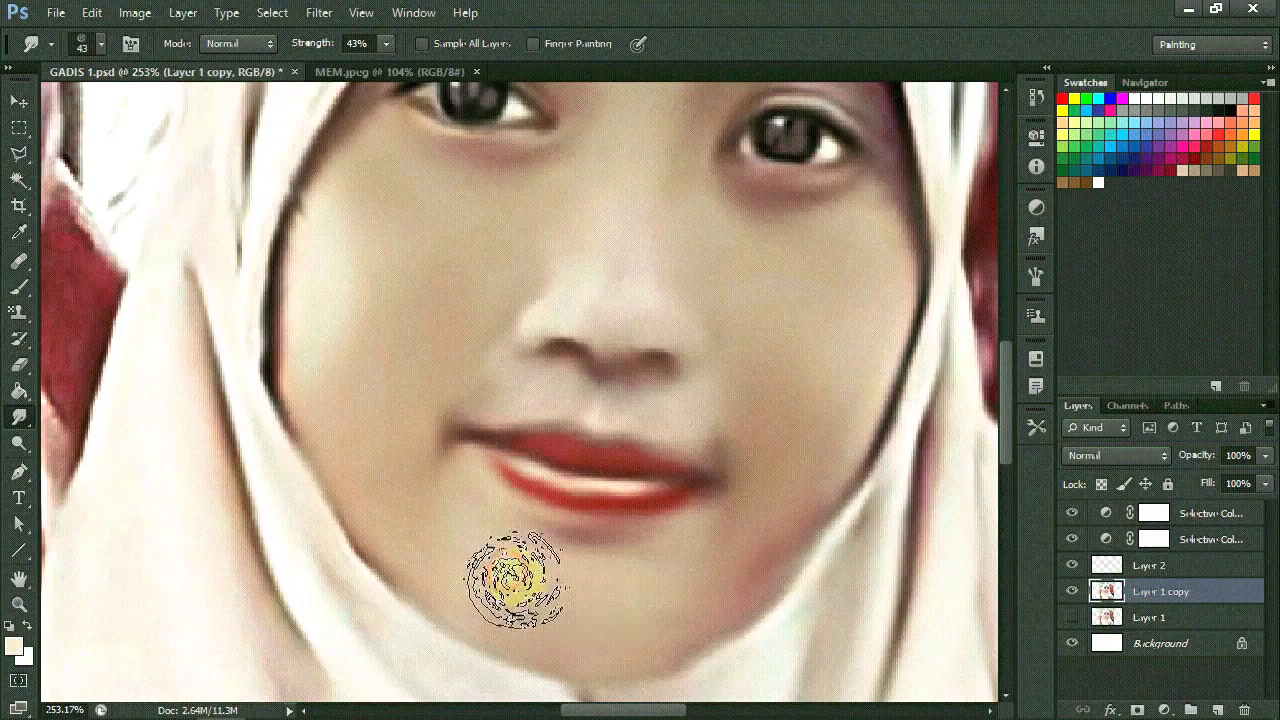
left_click_drag(840, 437, 889, 369)
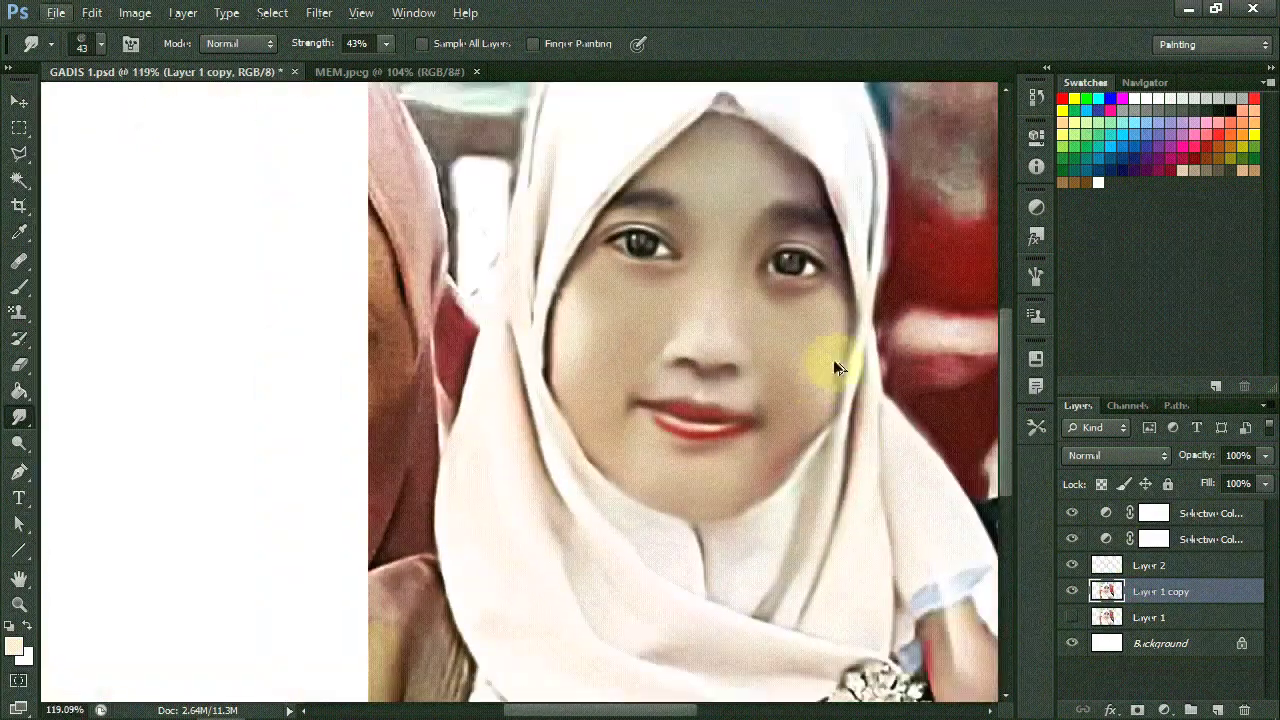
key("b")
key("alt+bracketright")
scroll(491, 529, "down", 1)
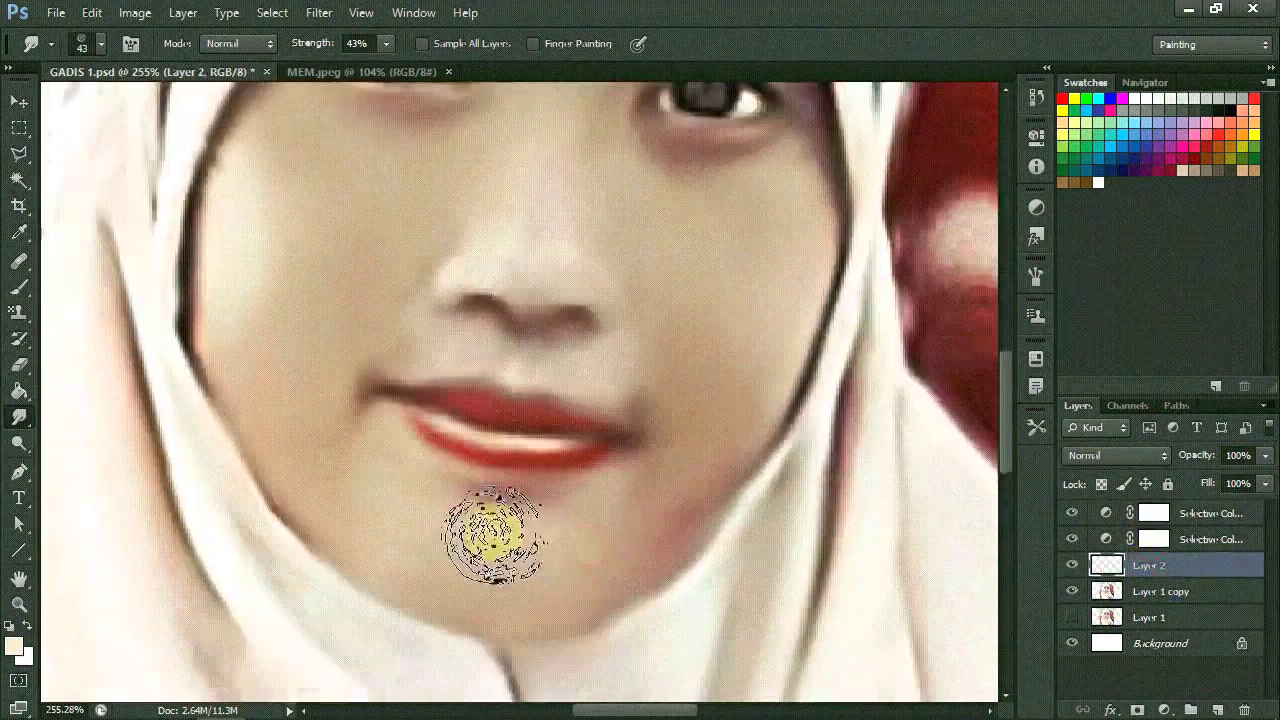
Step: Paint faint 5% skin-tone strokes on the right cheek and from the chin to the left cheek
left_click(413, 67)
left_click_drag(769, 340, 808, 266)
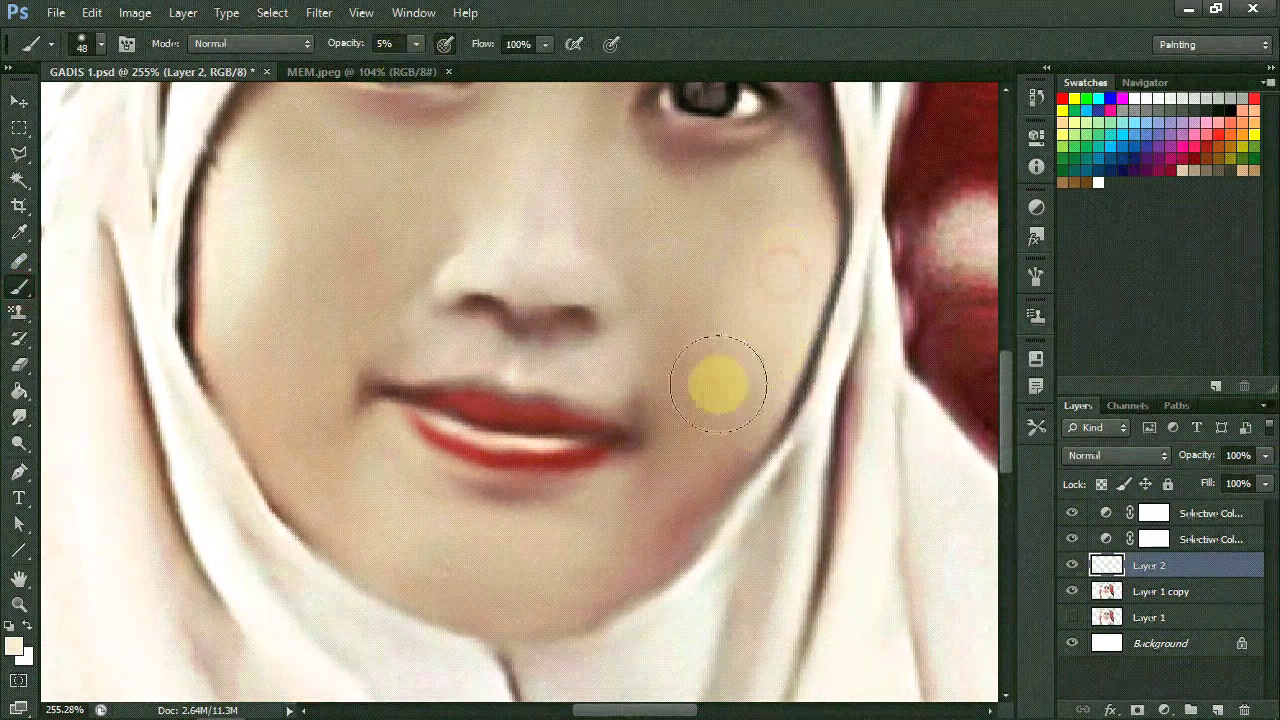
mouse_move(500, 577)
left_mouse_down()
mouse_move(251, 363)
mouse_move(250, 304)
left_mouse_up()
scroll(583, 237, "up", 3)
key("bracketleft")
key("bracketleft")
key("bracketleft")
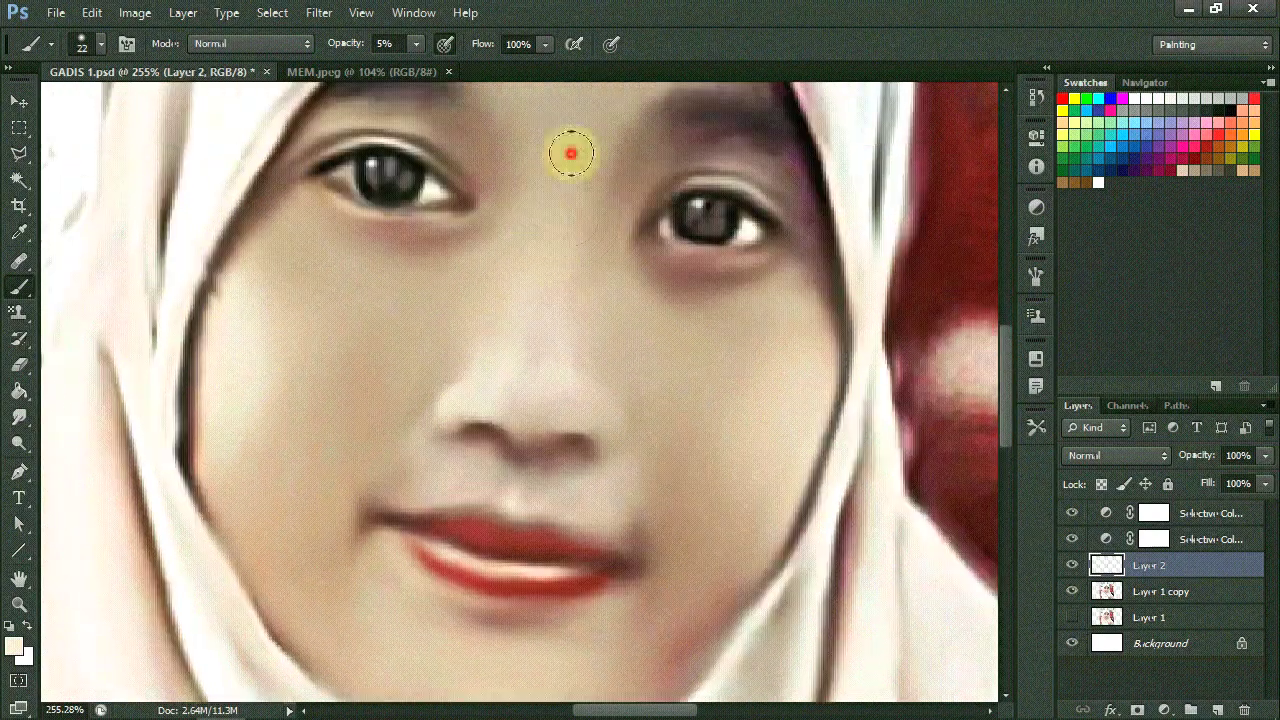
scroll(580, 340, "down", 5)
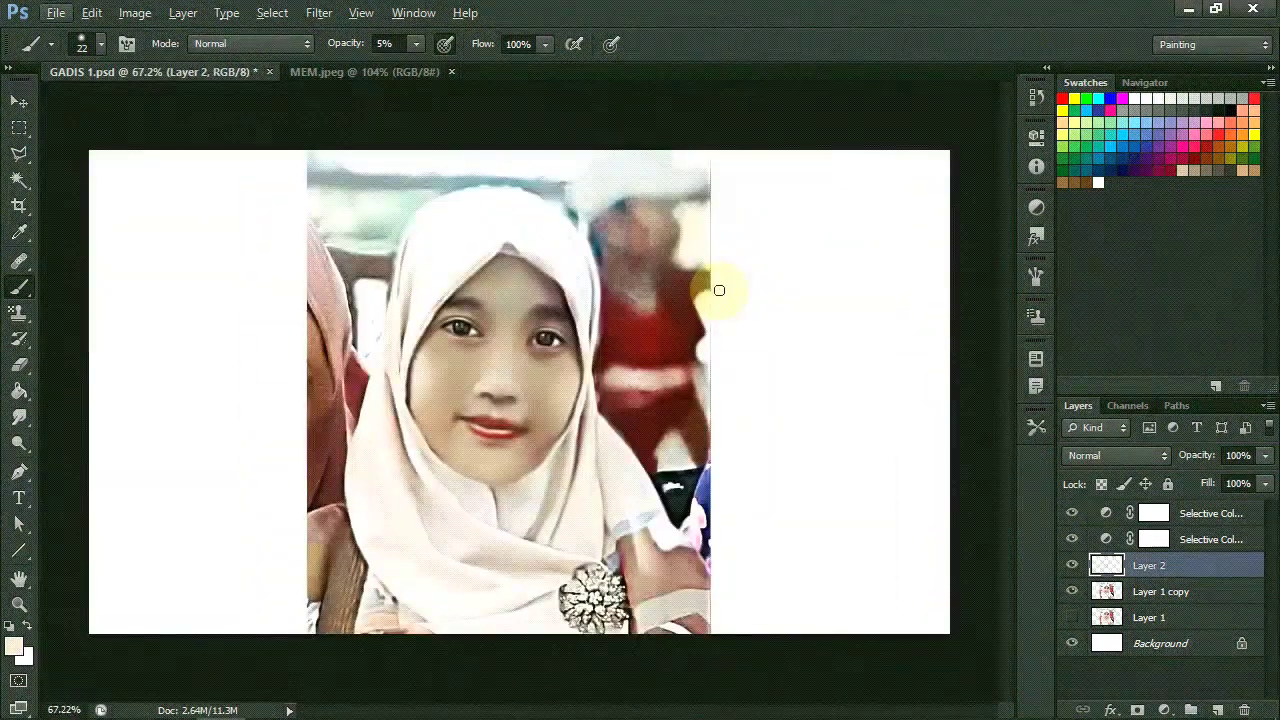
scroll(471, 300, "up", 1)
scroll(471, 300, "up", 5)
Step: Raise paint opacity to 7% and dab faint skin tone on the left cheek
left_click(416, 44)
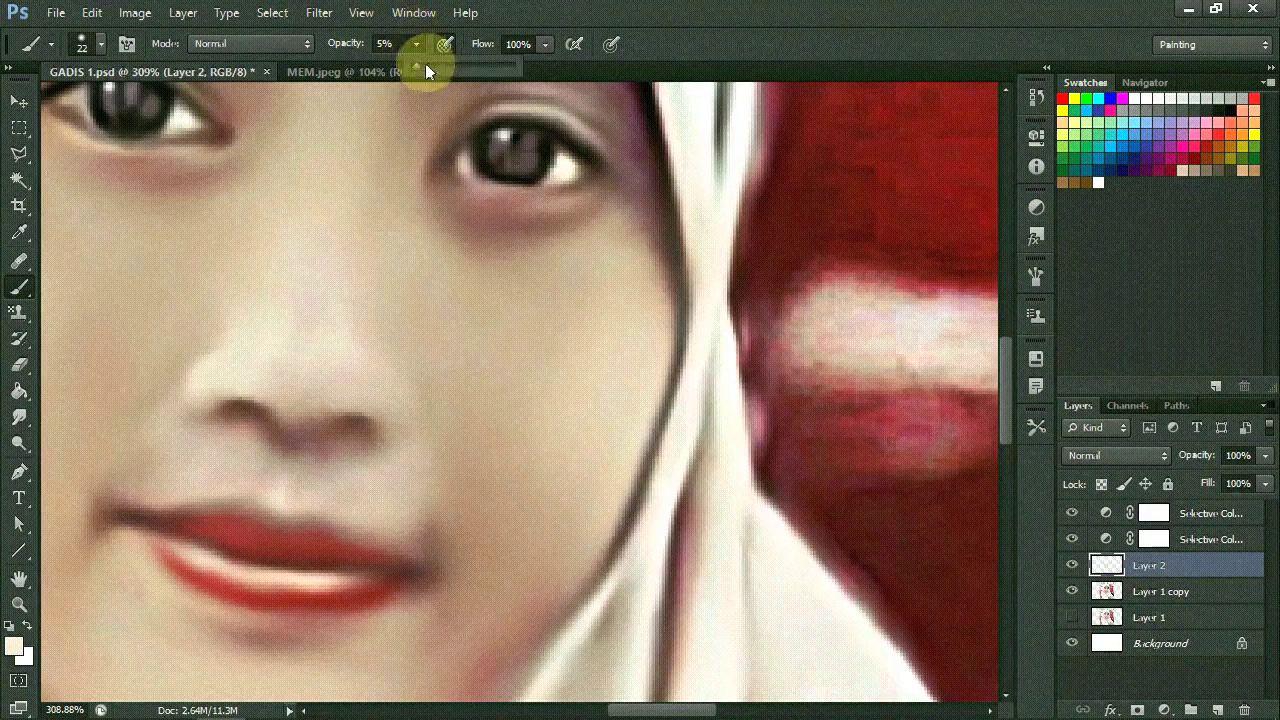
left_click(396, 43)
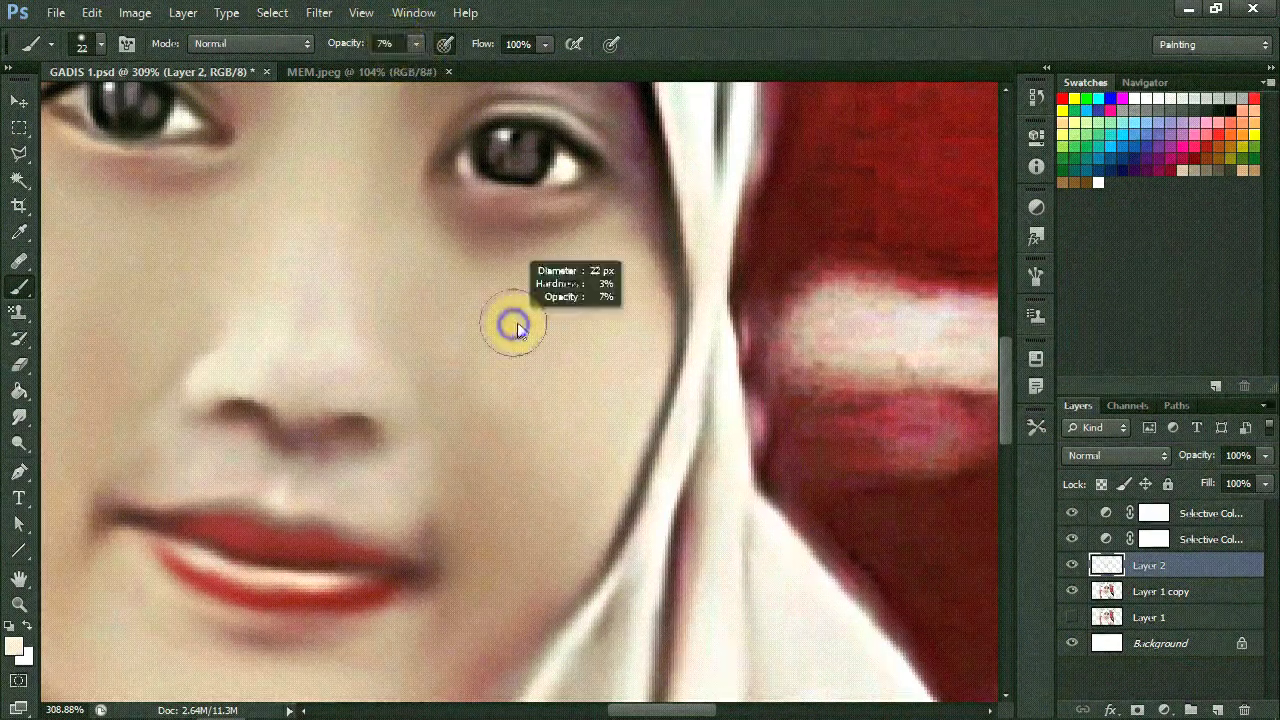
scroll(580, 294, "down", 3)
scroll(341, 215, "down", 2)
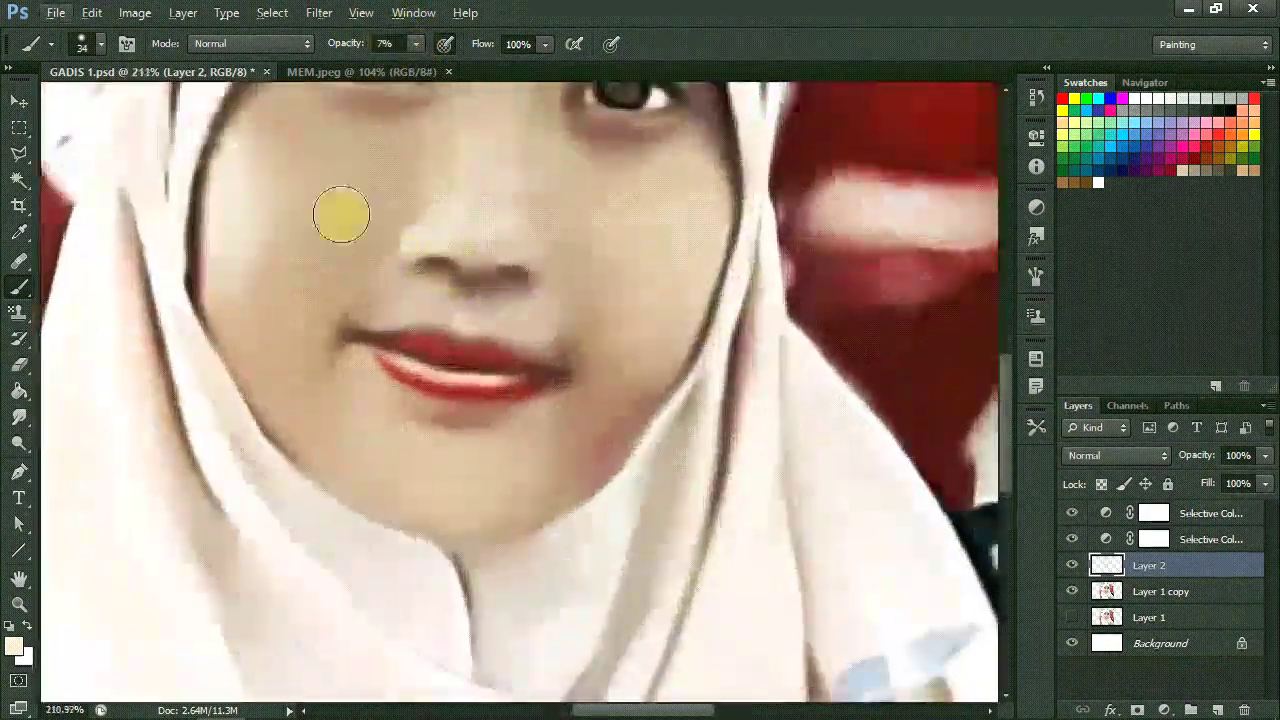
left_click(262, 290)
scroll(253, 198, "up", 2)
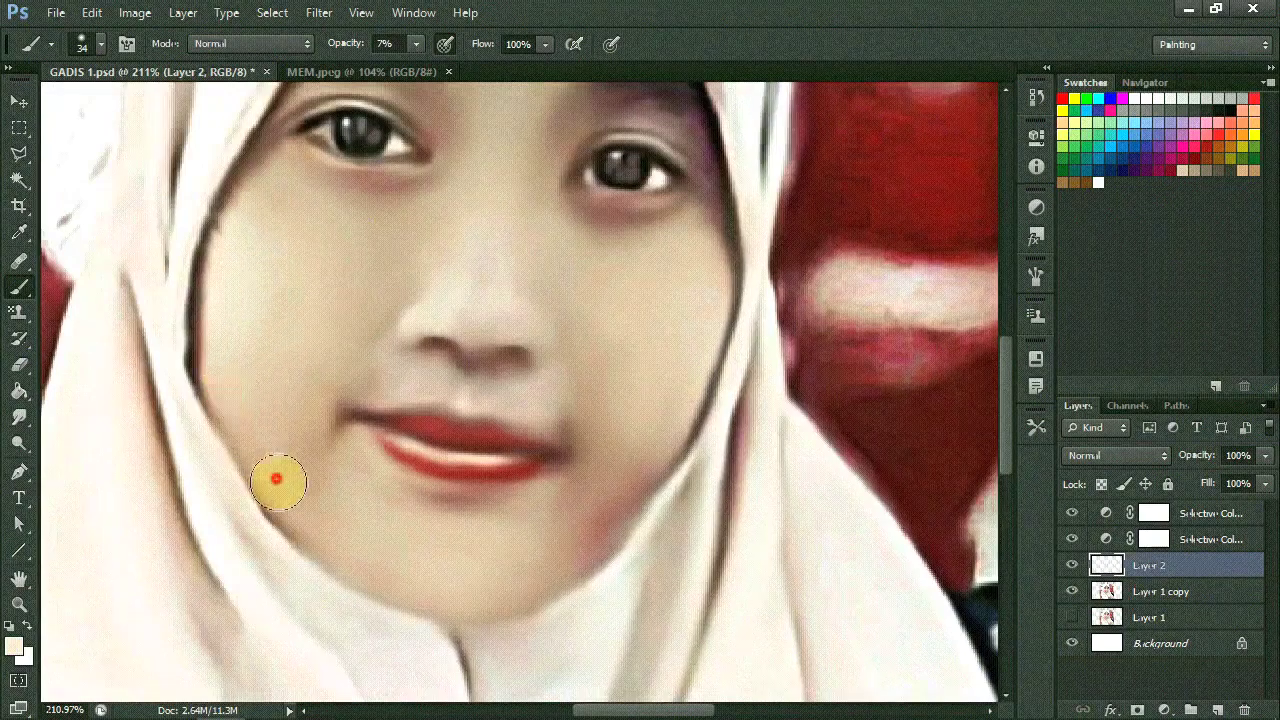
scroll(651, 457, "down", 3)
scroll(586, 194, "up", 3)
scroll(578, 242, "up", 1)
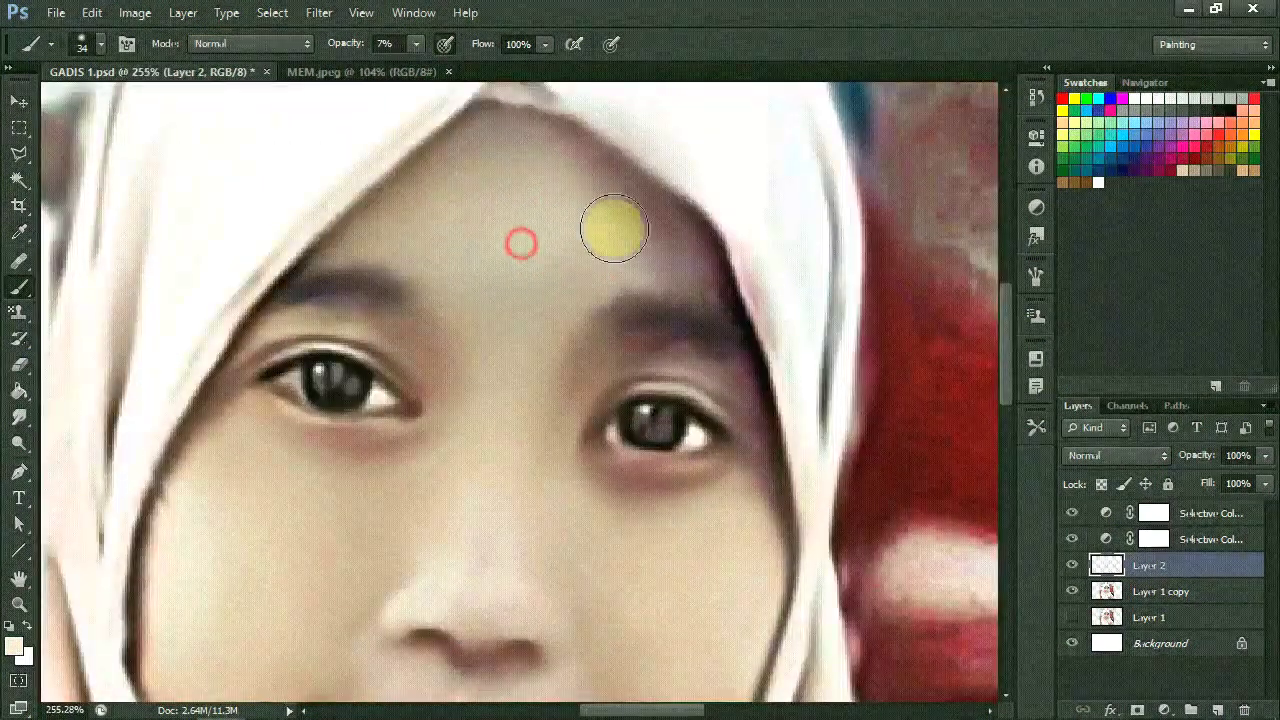
scroll(555, 243, "down", 3)
left_click(19, 417)
scroll(657, 267, "up", 2)
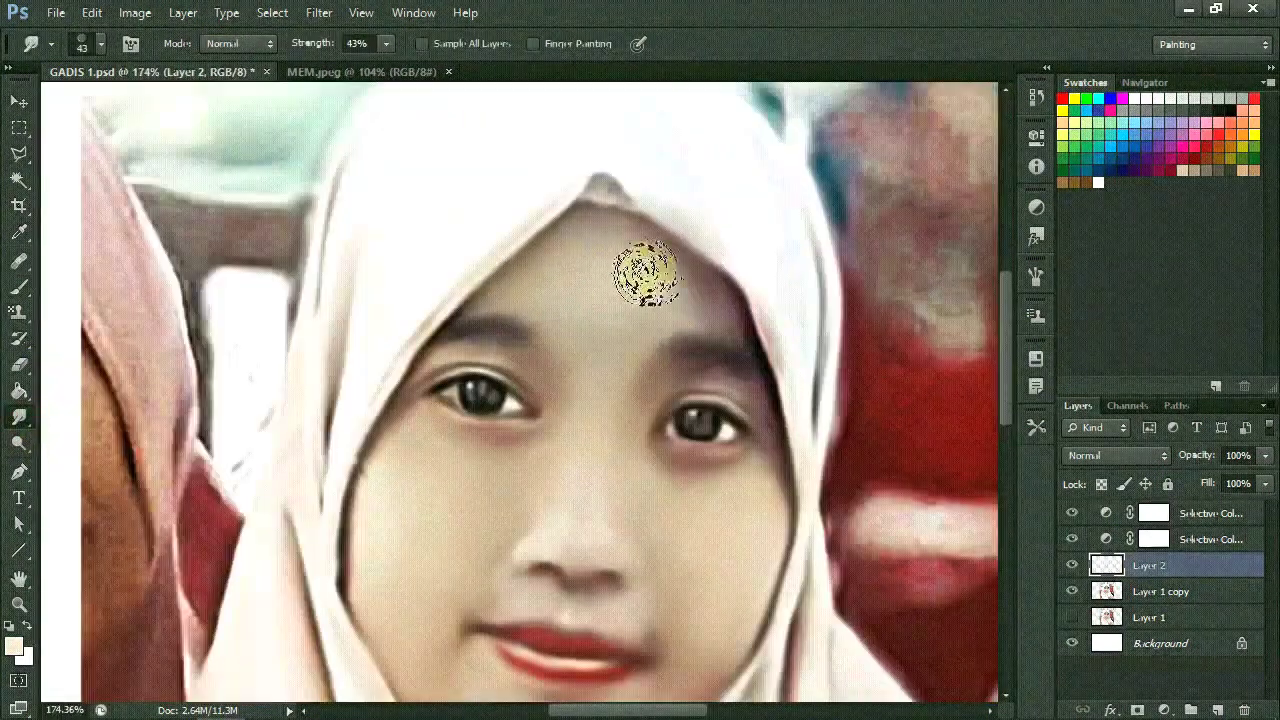
Step: Zoom in on the jawline where the cheek meets the hijab beside the lips
scroll(557, 457, "down", 3)
scroll(571, 394, "up", 3)
scroll(534, 429, "up", 1)
scroll(95, 370, "up", 2)
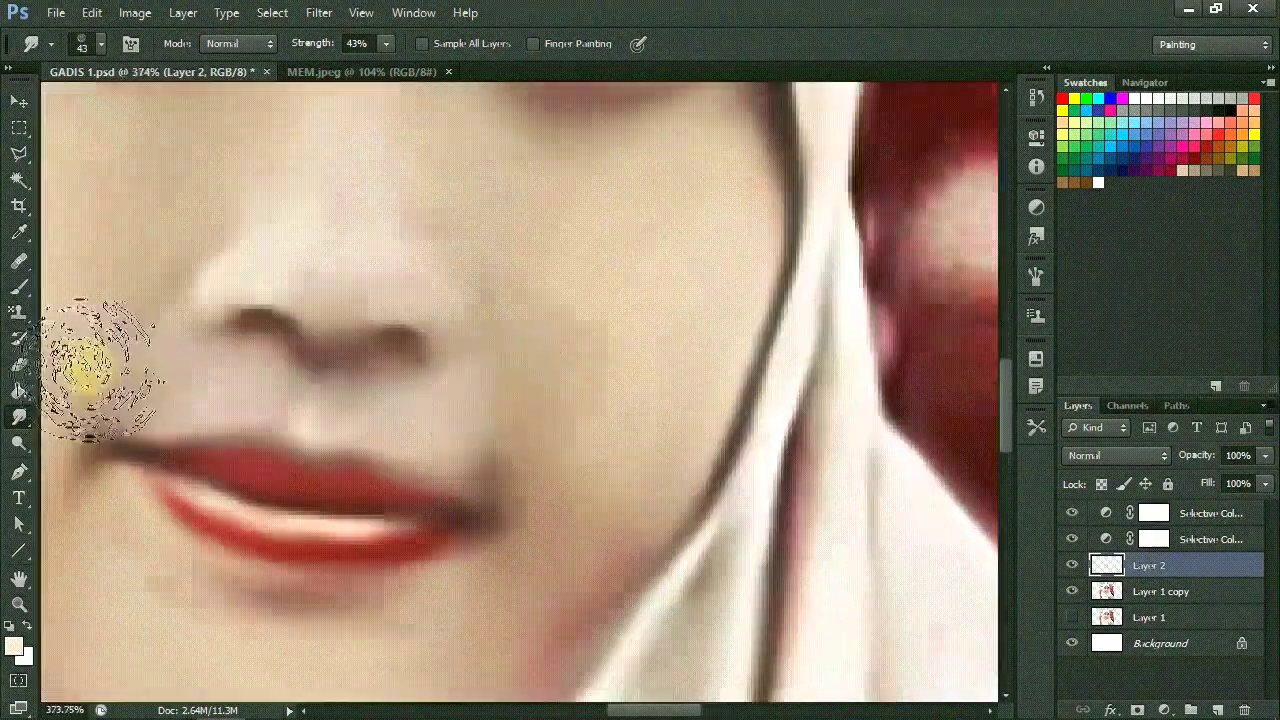
key("b")
scroll(360, 242, "up", 1)
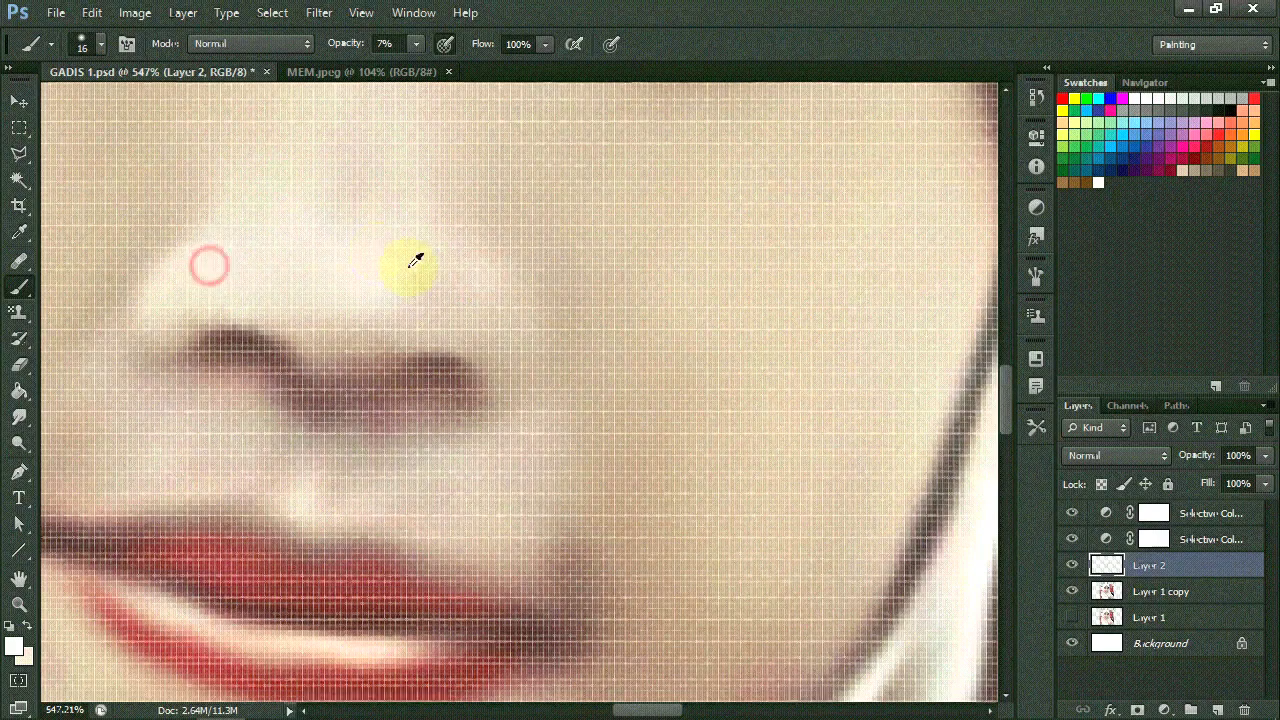
scroll(414, 263, "down", 3)
scroll(520, 390, "down", 3)
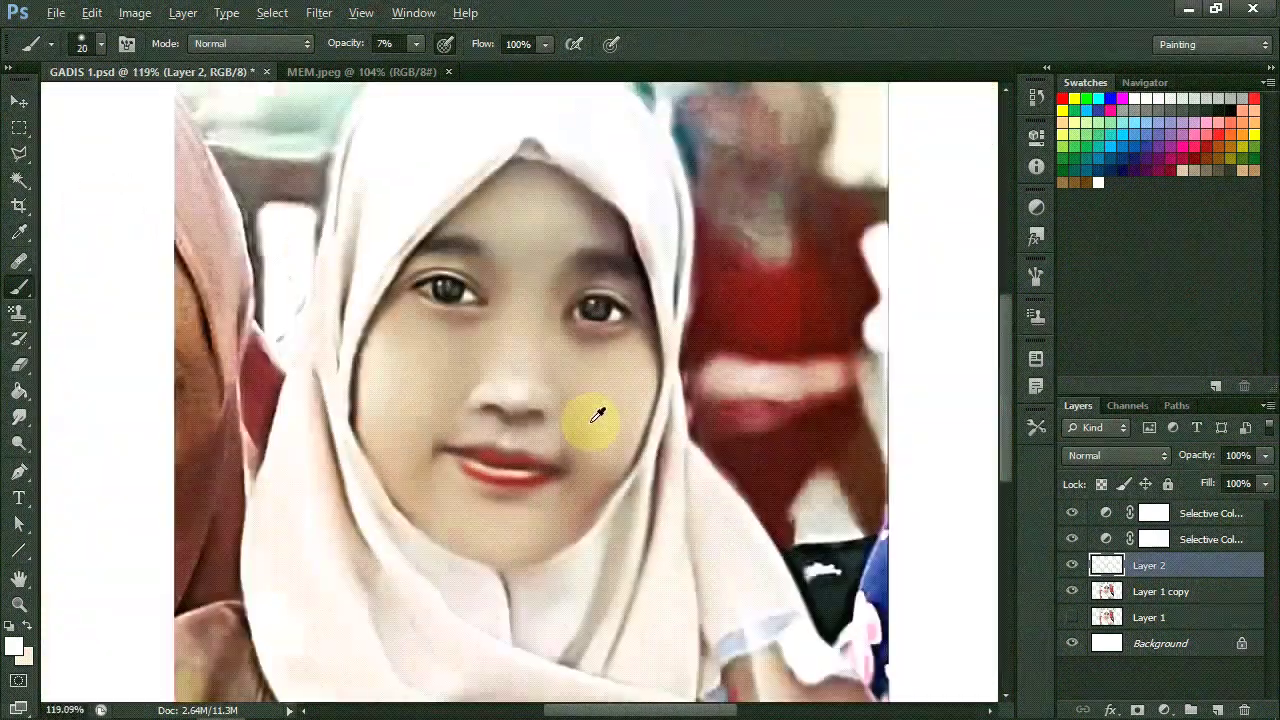
scroll(460, 350, "up", 3)
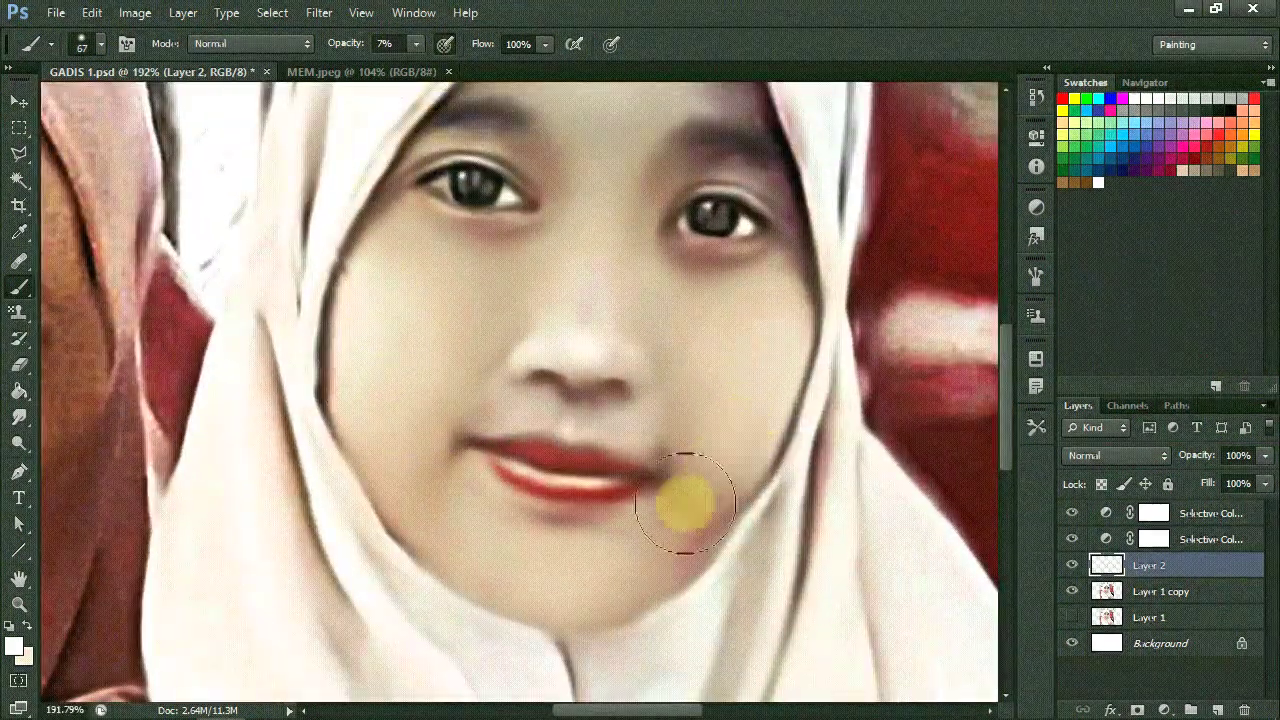
scroll(657, 491, "down", 3)
scroll(598, 392, "up", 2)
scroll(598, 392, "up", 1)
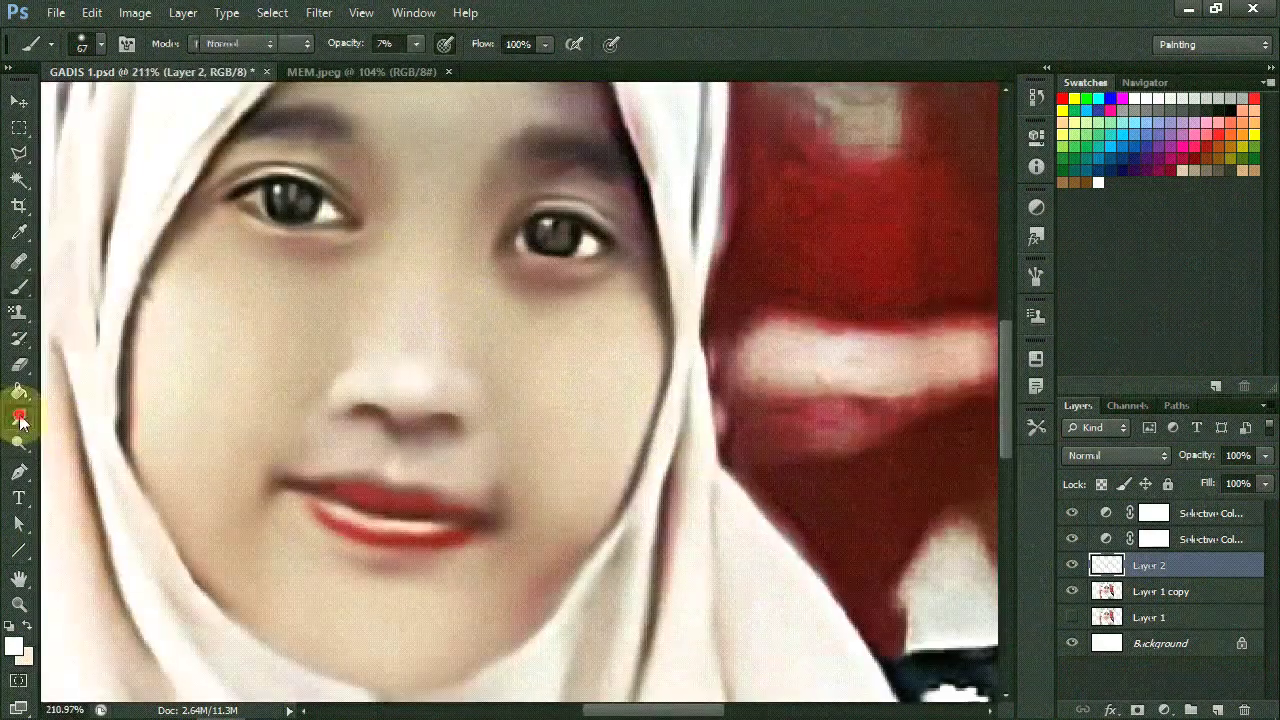
Step: Smudge the cheek into the hijab edge at 74% strength, size 13
left_click(19, 417)
scroll(611, 471, "down", 2)
scroll(675, 240, "up", 3)
scroll(675, 240, "up", 3)
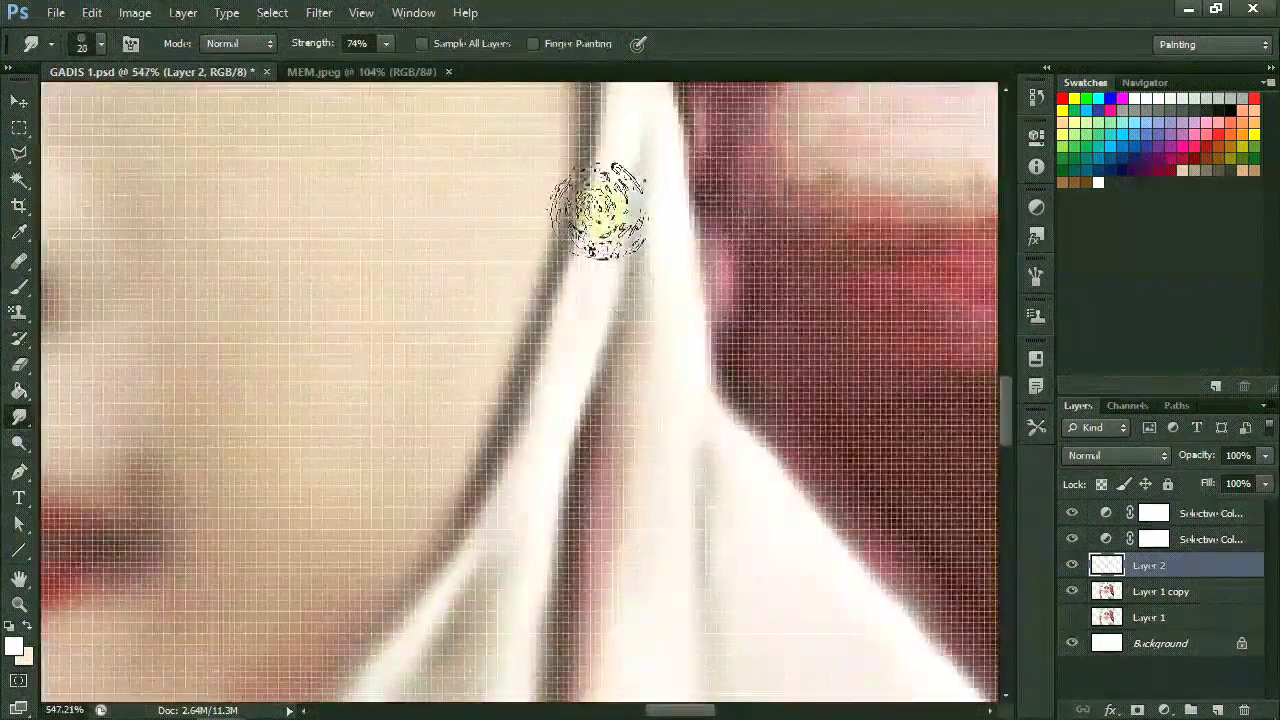
scroll(563, 220, "up", 1)
scroll(432, 395, "down", 2)
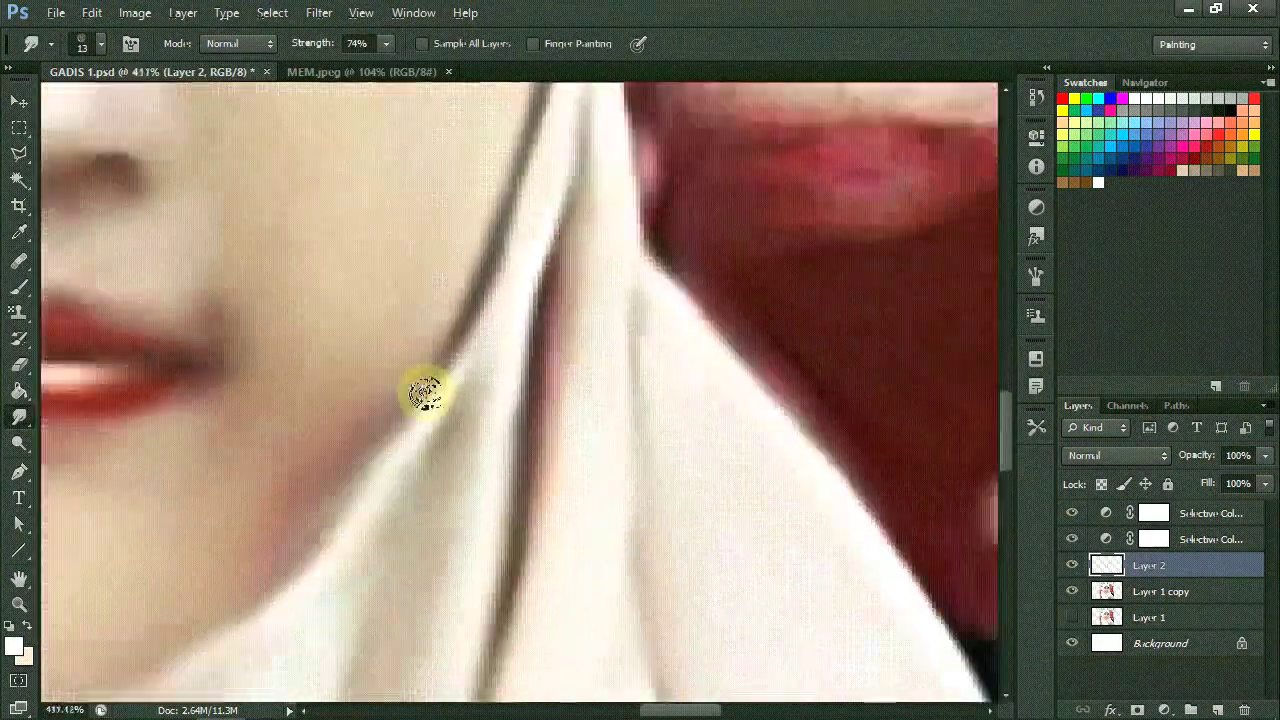
scroll(423, 386, "up", 1)
Step: On Layer 1 copy, smudge the chin skin into the hijab edge and lower Smudge strength to 43%
key("alt+bracketleft")
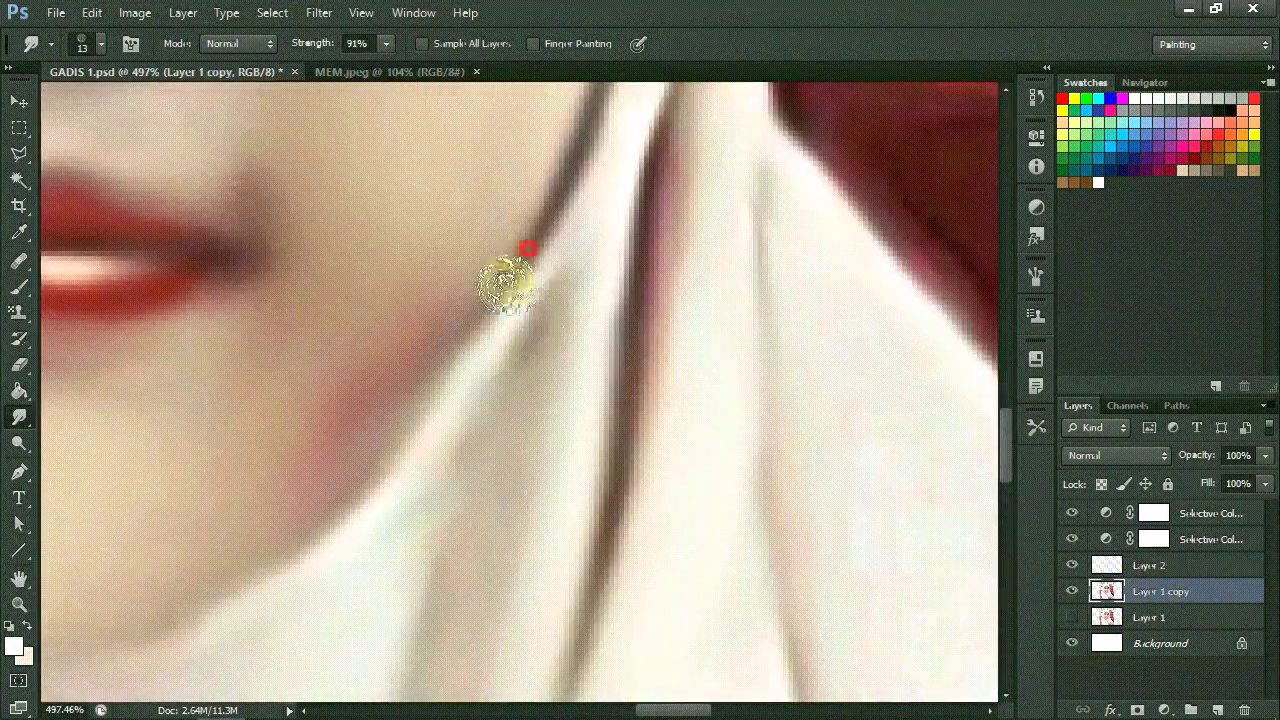
left_click_drag(448, 365, 371, 408)
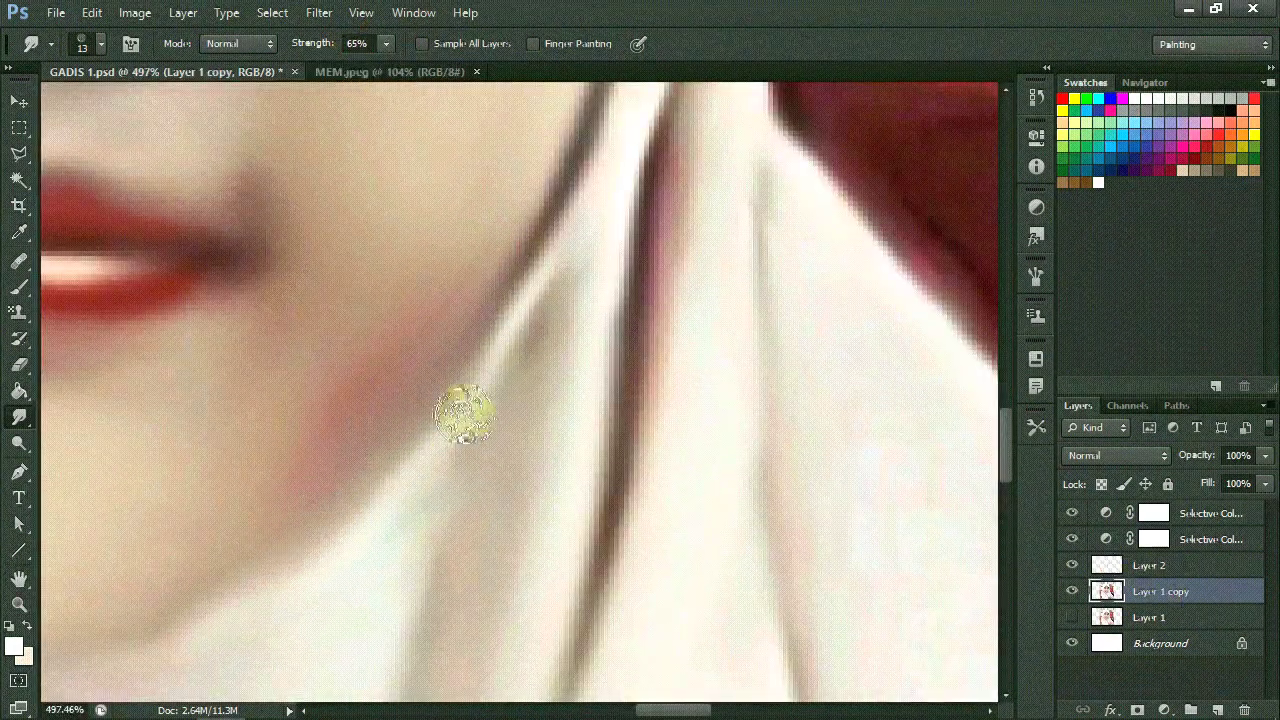
scroll(578, 407, "down", 5)
left_click_drag(401, 46, 364, 65)
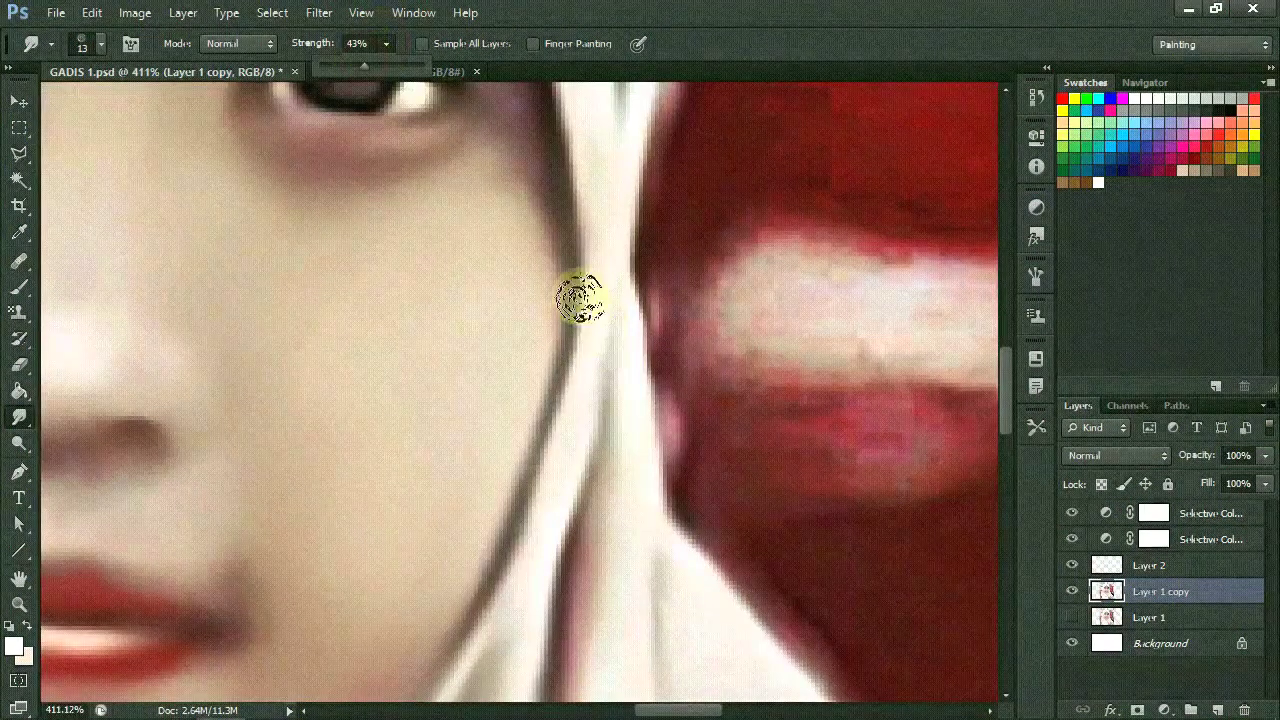
Step: Continue smudging the skin along the hijab edge around the cheek and eye at 43%
scroll(540, 360, "down", 3)
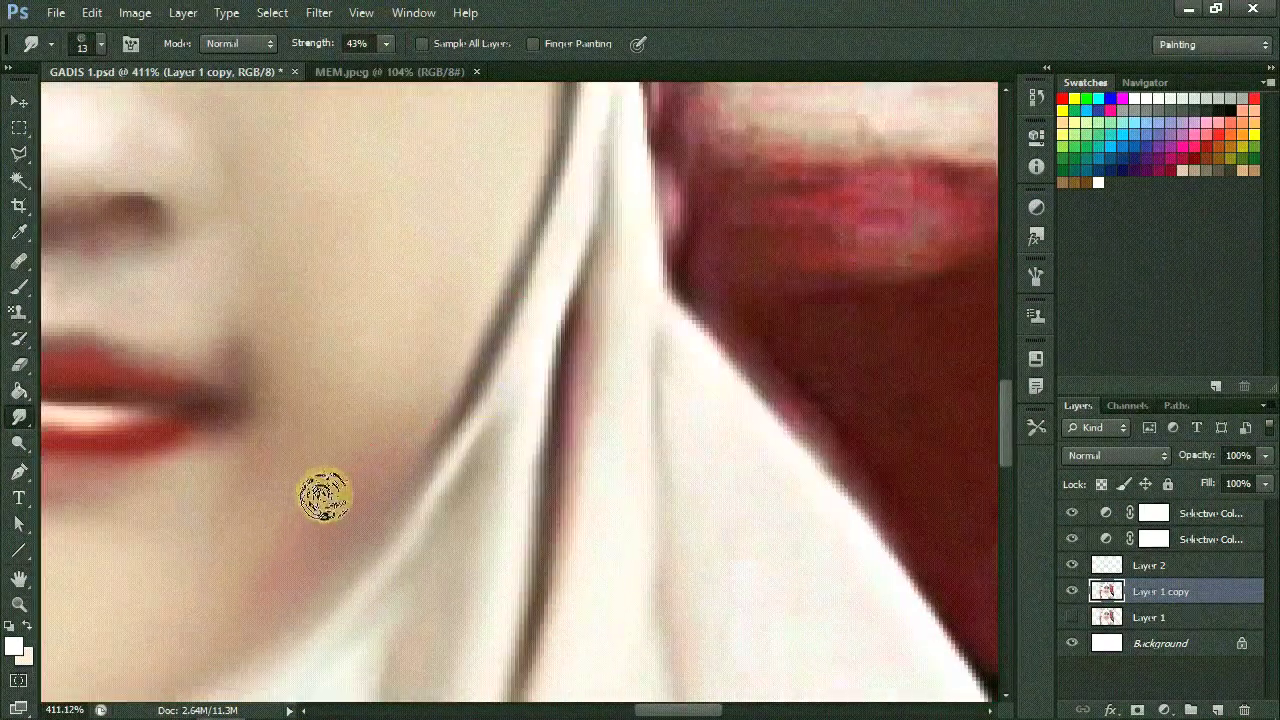
scroll(433, 563, "down", 2)
scroll(252, 523, "down", 2)
scroll(252, 523, "left", 5)
scroll(643, 400, "left", 4)
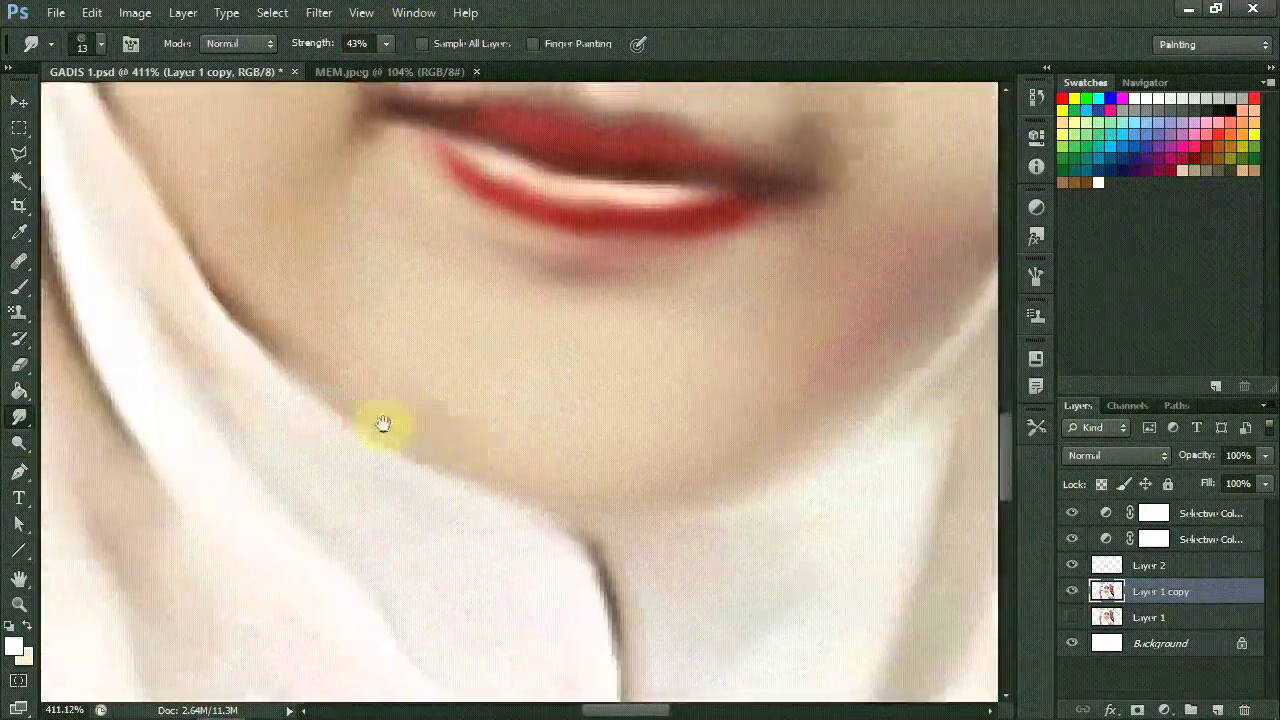
scroll(171, 251, "up", 2)
scroll(120, 206, "up", 3)
scroll(268, 274, "left", 1)
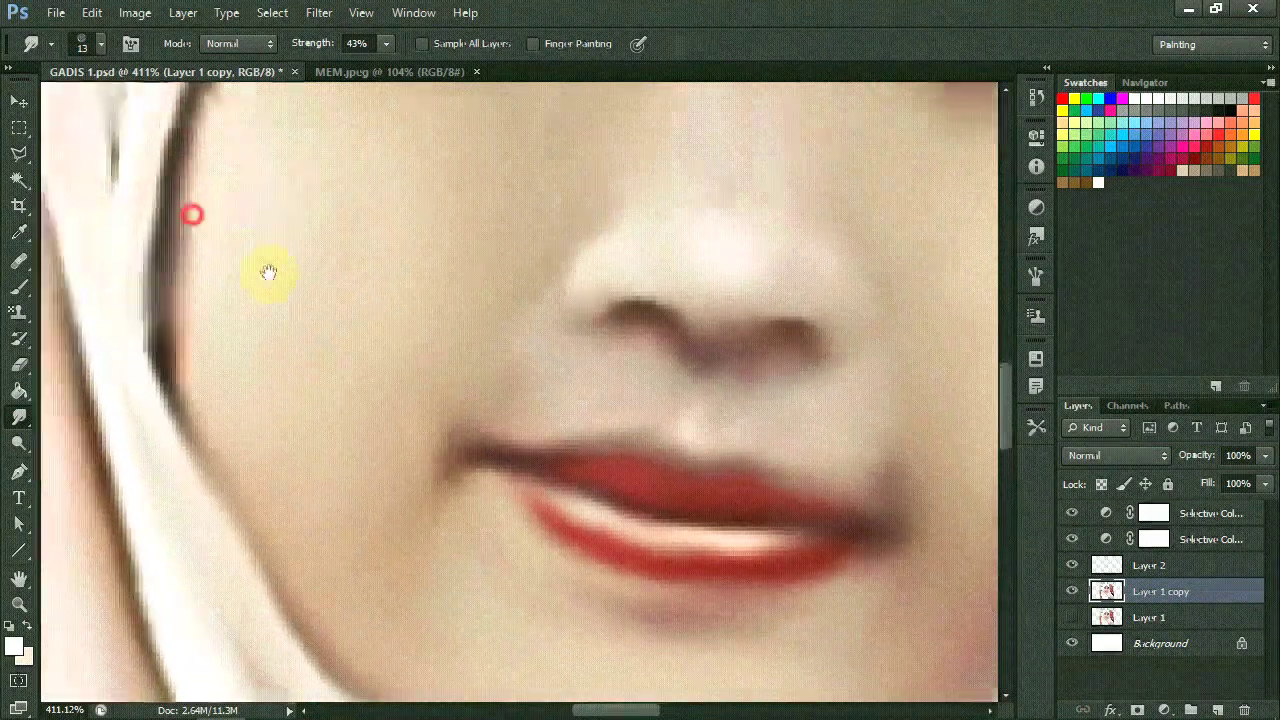
scroll(310, 307, "up", 4)
scroll(310, 307, "left", 2)
scroll(414, 114, "up", 1)
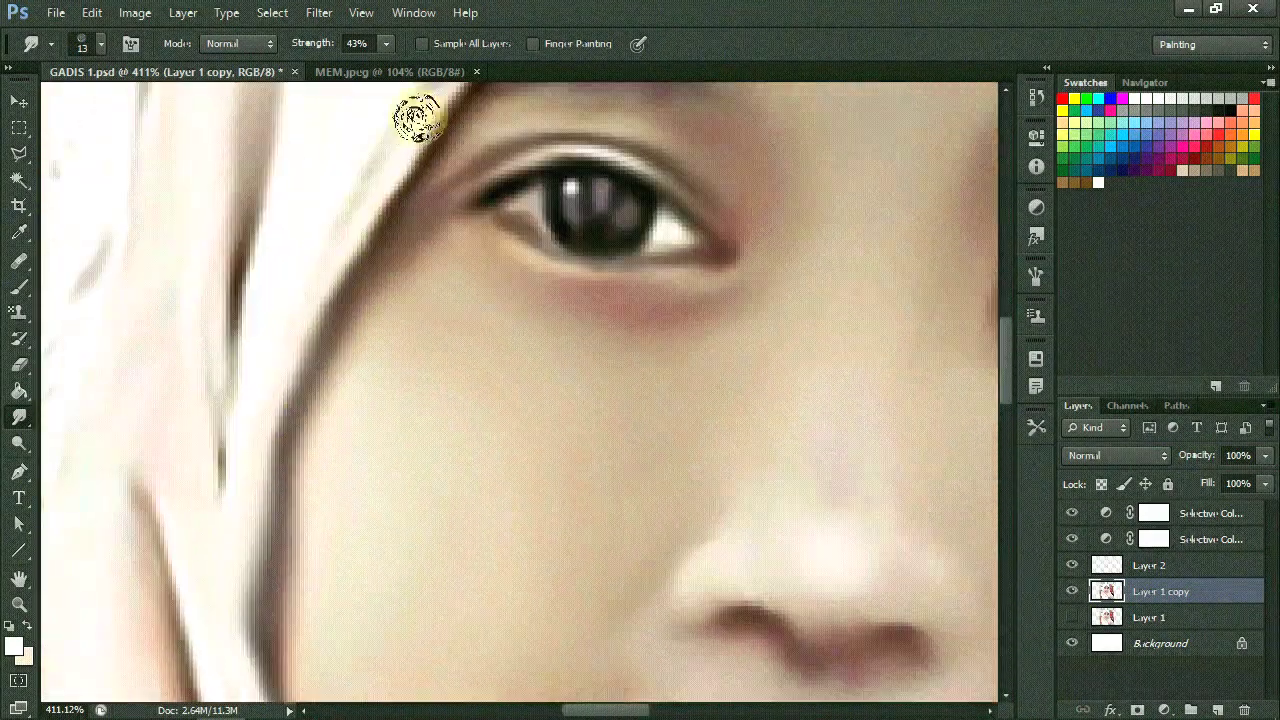
scroll(333, 350, "up", 1)
scroll(543, 263, "up", 3)
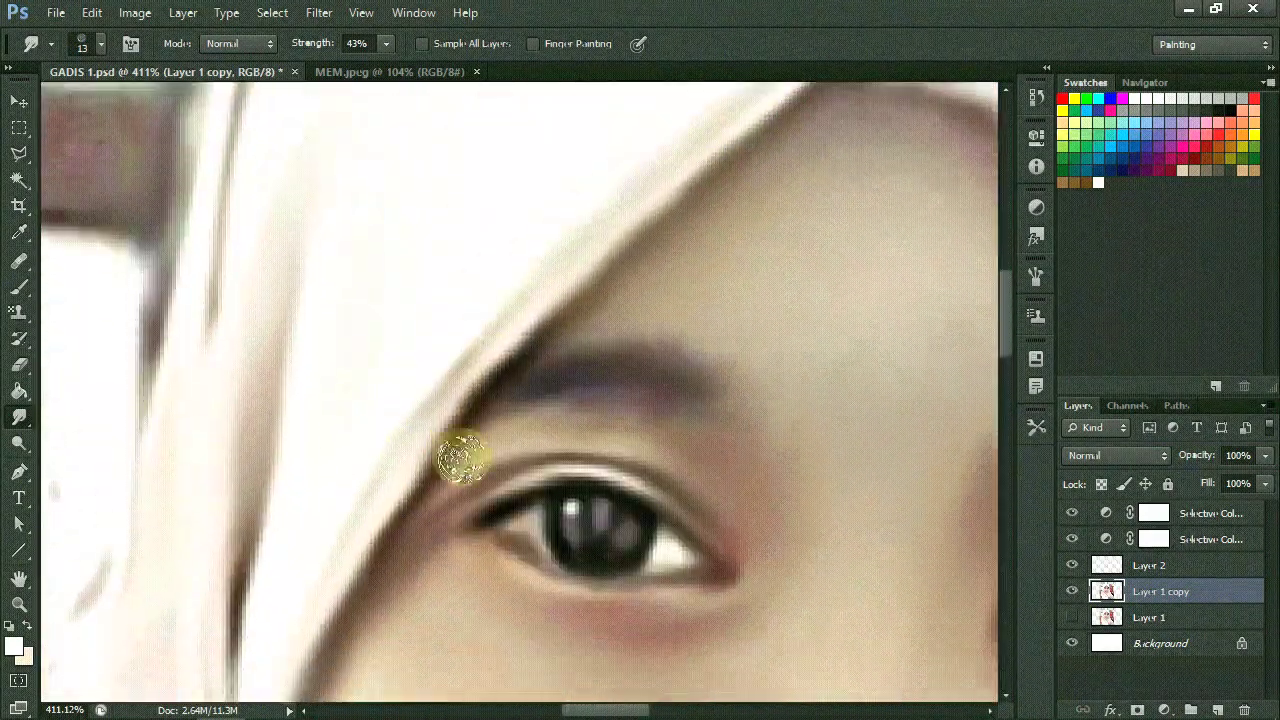
scroll(540, 362, "down", 5)
scroll(431, 508, "up", 5)
scroll(457, 537, "down", 5)
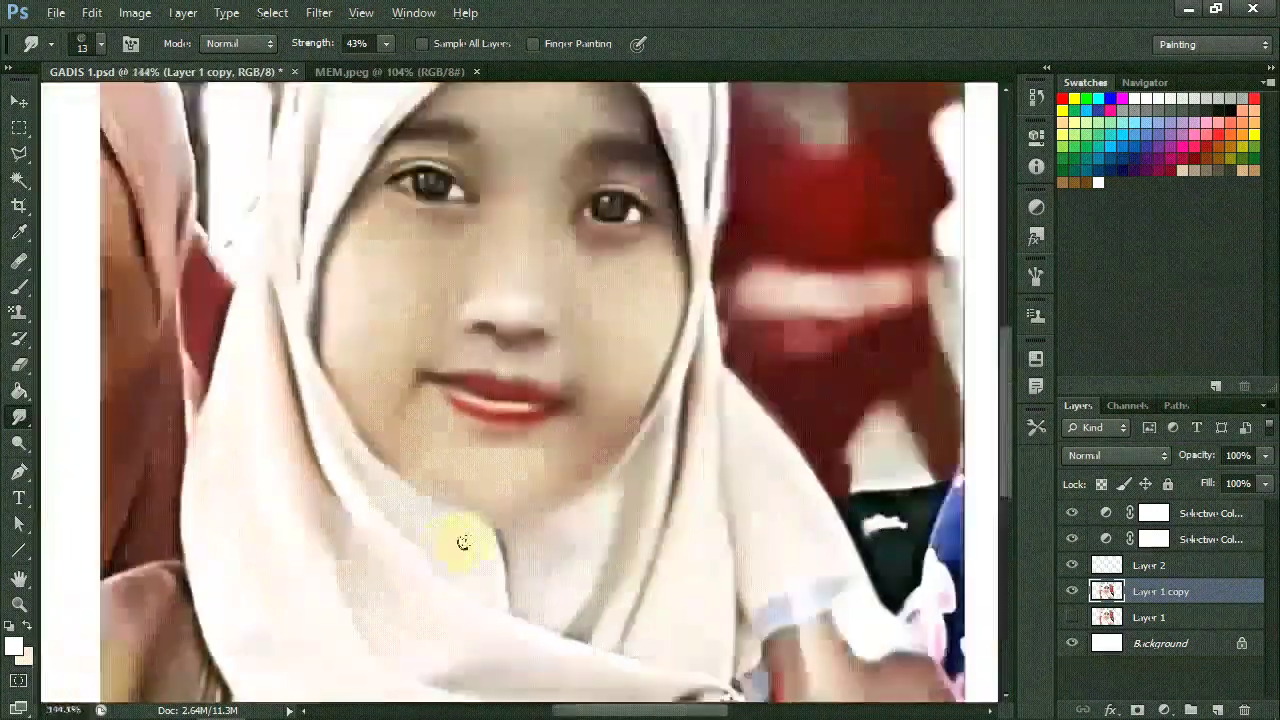
scroll(523, 618, "up", 5)
scroll(680, 520, "up", 2)
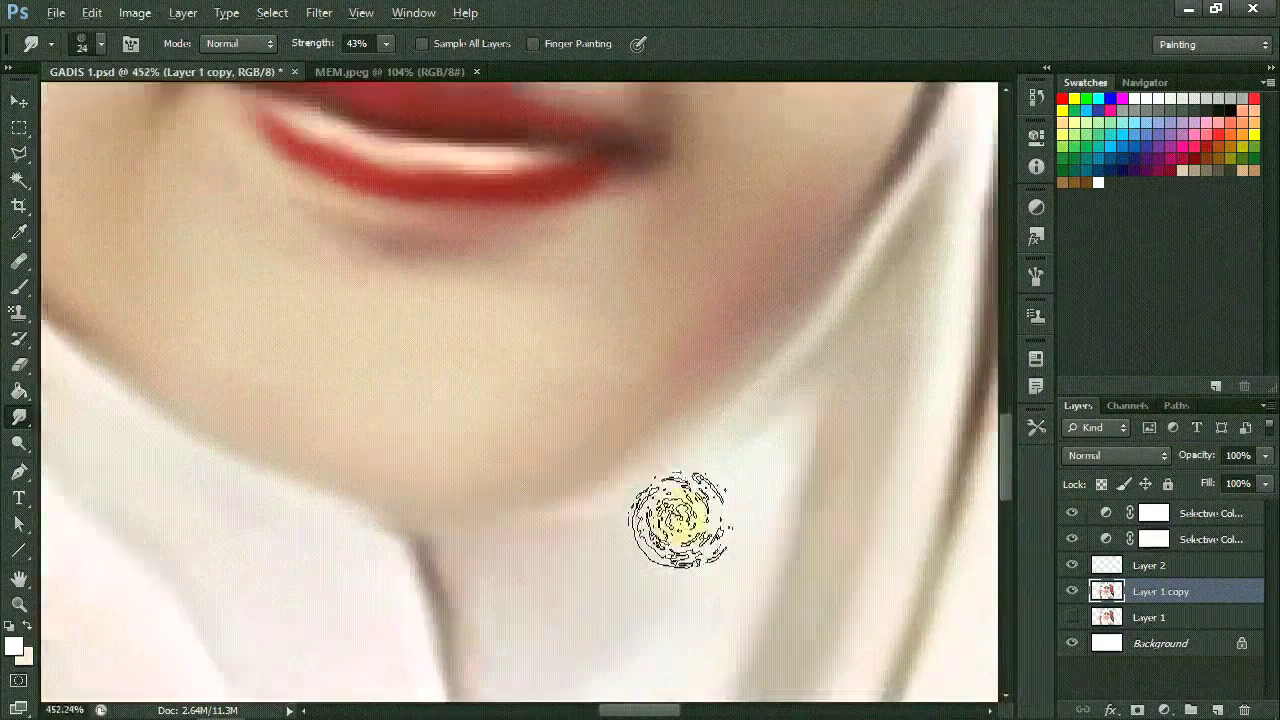
scroll(665, 548, "down", 2)
scroll(200, 300, "down", 5)
left_click(20, 472)
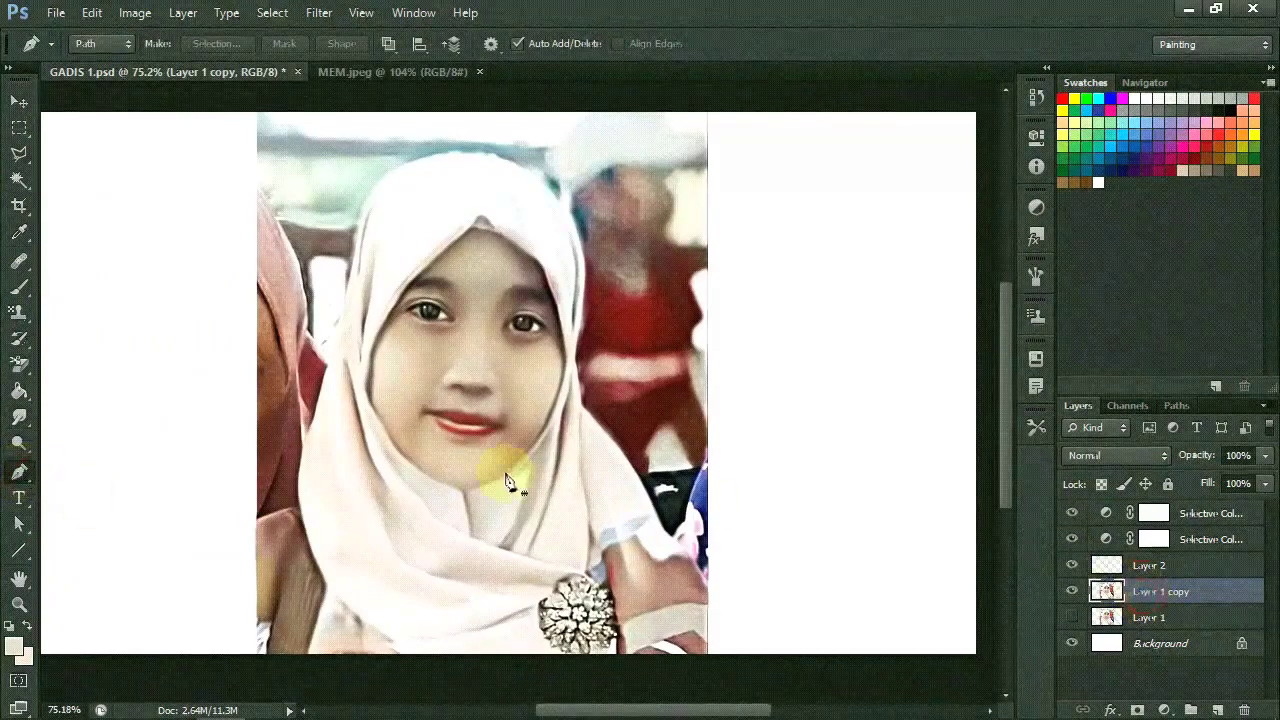
Step: Trace a Pen outline up the hijab's left edge, over its top and down the right side
scroll(506, 482, "up", 5)
left_click(211, 425)
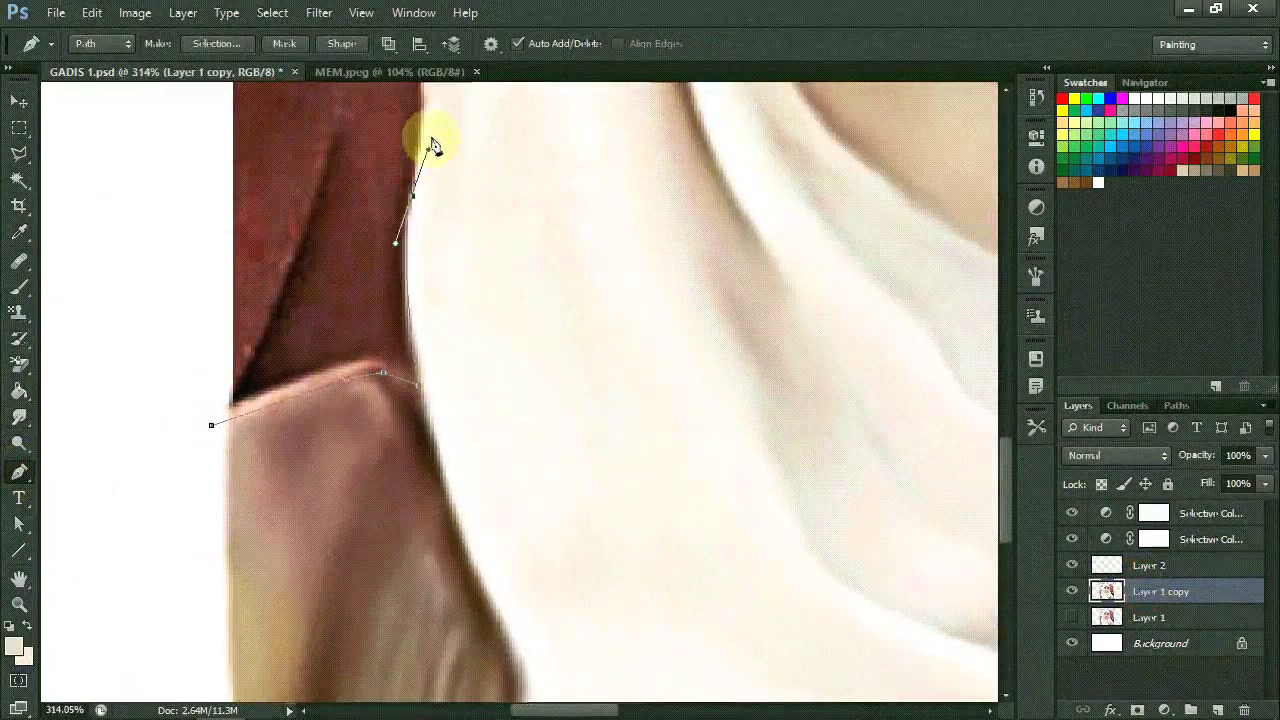
scroll(432, 145, "up", 3)
scroll(509, 229, "up", 3)
scroll(400, 300, "right", 3)
left_click(289, 390)
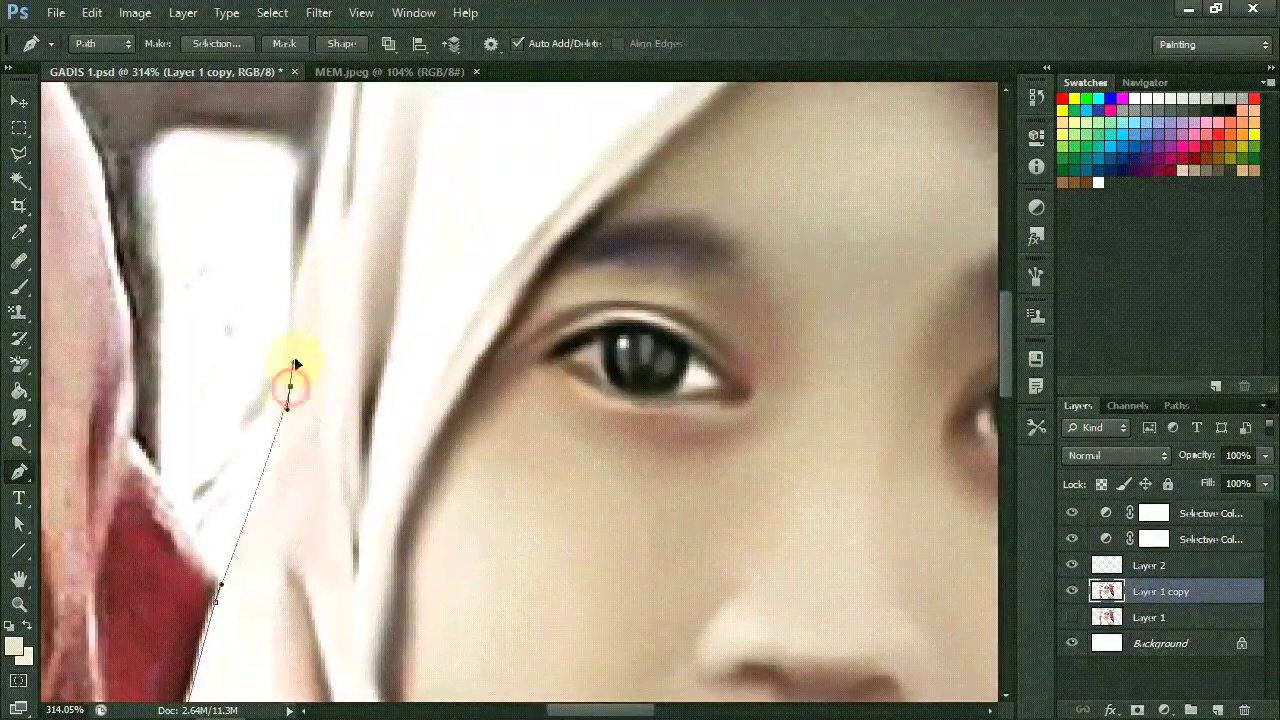
scroll(380, 198, "up", 3)
left_click(677, 100)
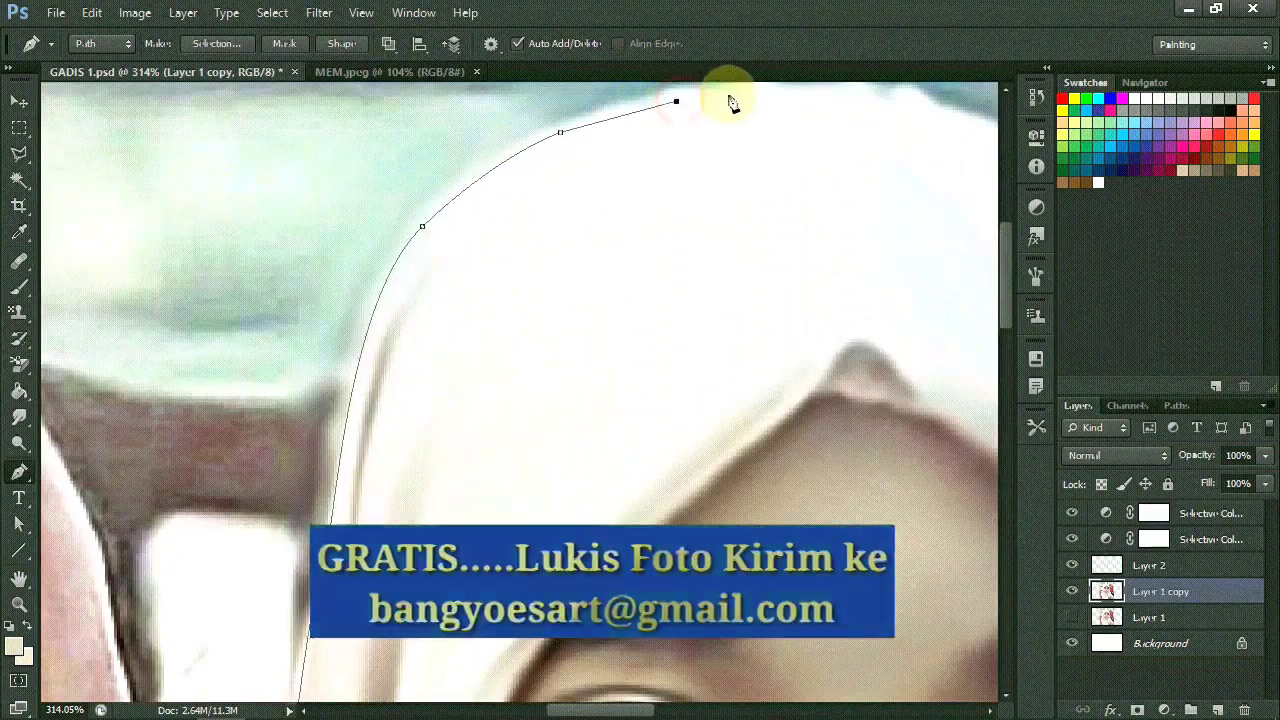
scroll(731, 100, "right", 3)
left_click(708, 137)
left_click(571, 157)
scroll(623, 177, "right", 3)
left_click(514, 217)
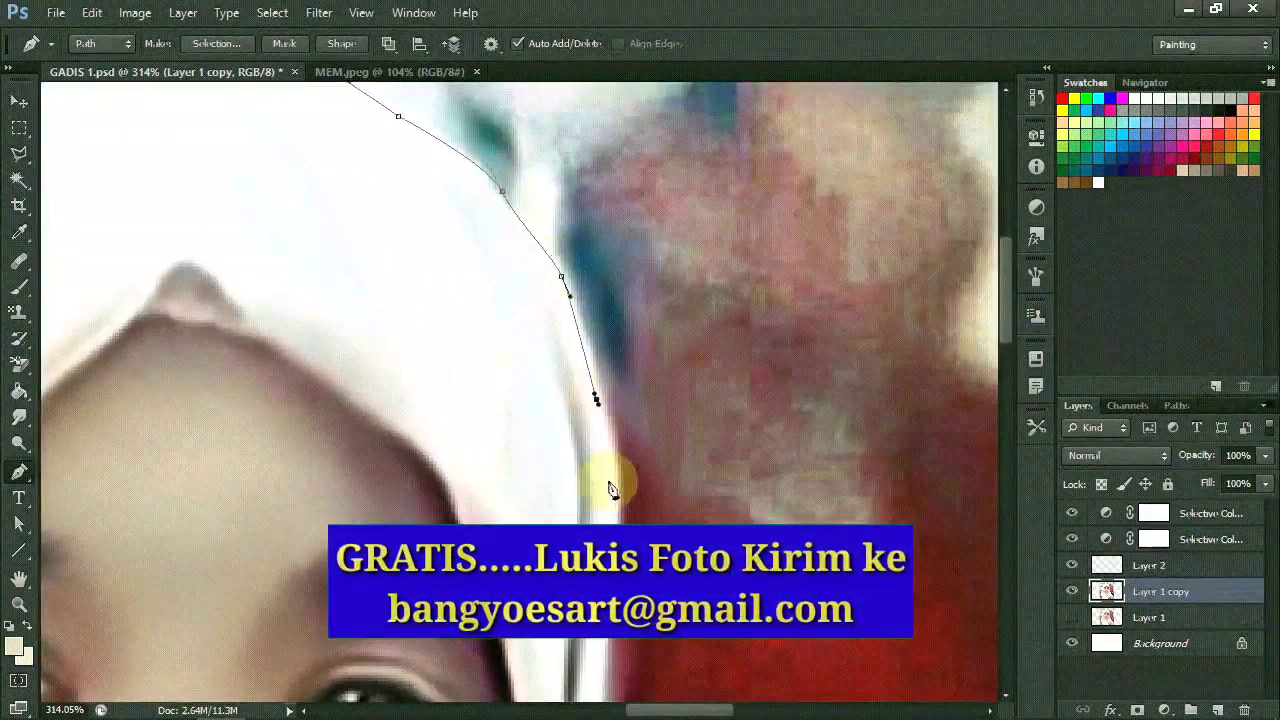
Step: Continue the outline along the chin and shoulders to the bottom and close the path
scroll(612, 489, "down", 3)
scroll(580, 475, "down", 3)
left_click(602, 618)
scroll(663, 657, "down", 3)
left_click(690, 346)
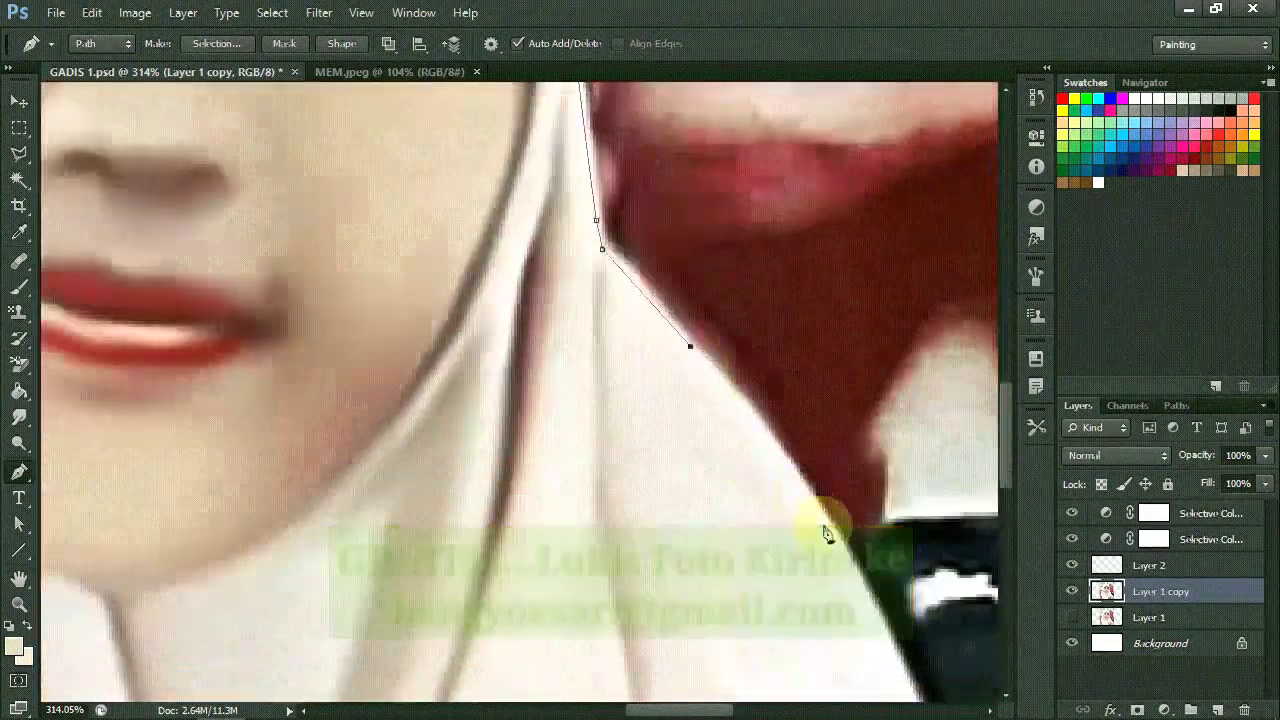
scroll(826, 533, "down", 3)
left_click(943, 514)
scroll(943, 514, "down", 3)
left_click(697, 443)
left_click(886, 591)
key("ctrl+0")
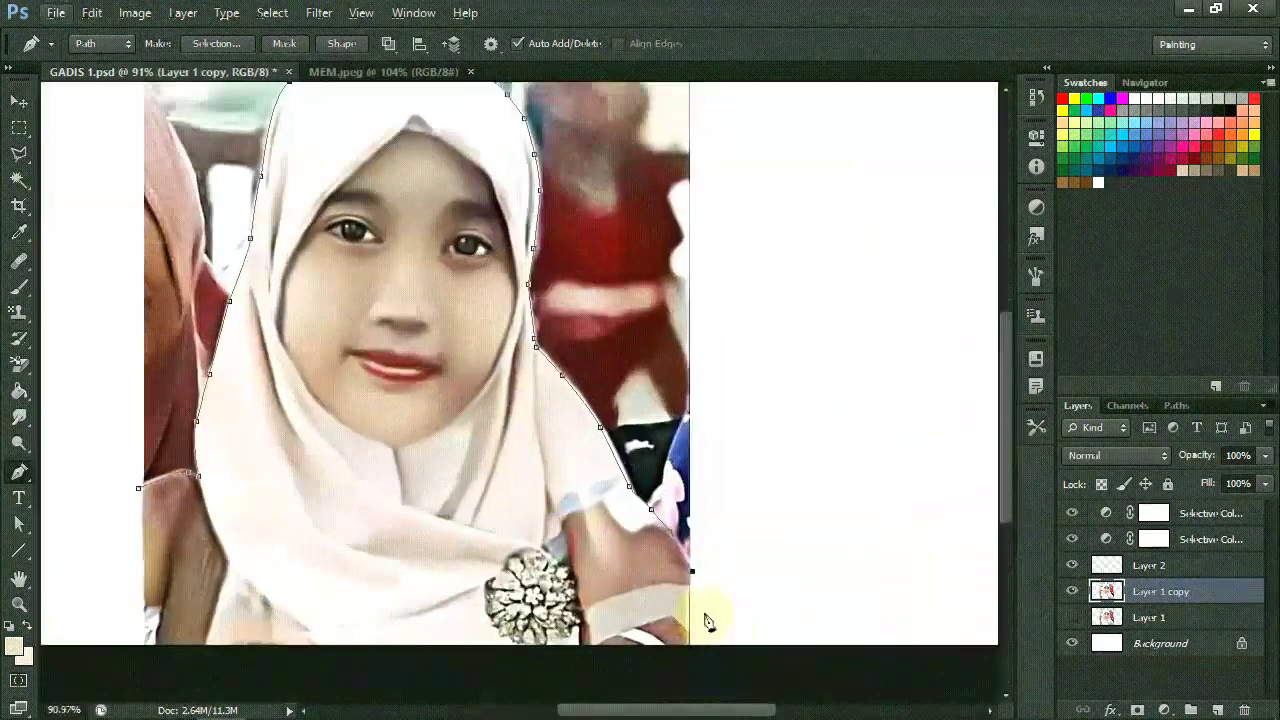
left_click(139, 497)
Step: Make a 3-px feathered selection from the path, invert it, delete the surroundings and deselect
right_click(139, 497)
left_click(243, 166)
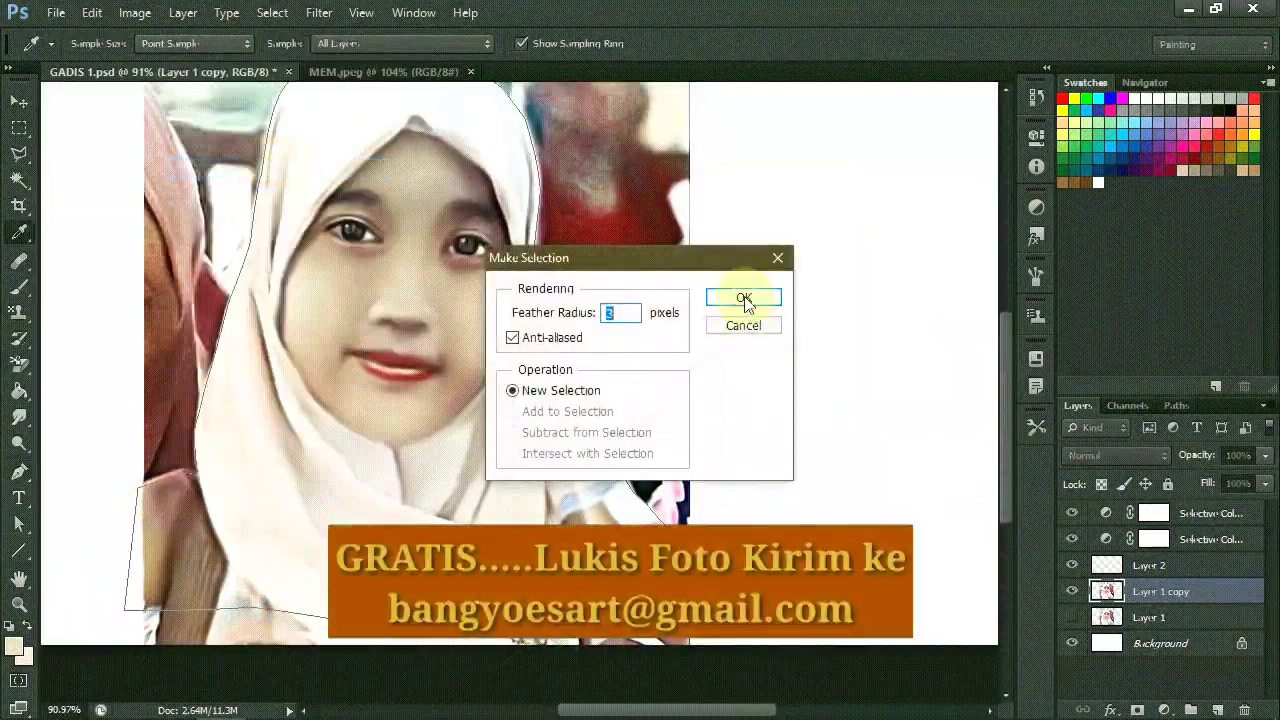
left_click(743, 297)
left_click(272, 12)
left_click(288, 91)
left_click(18, 364)
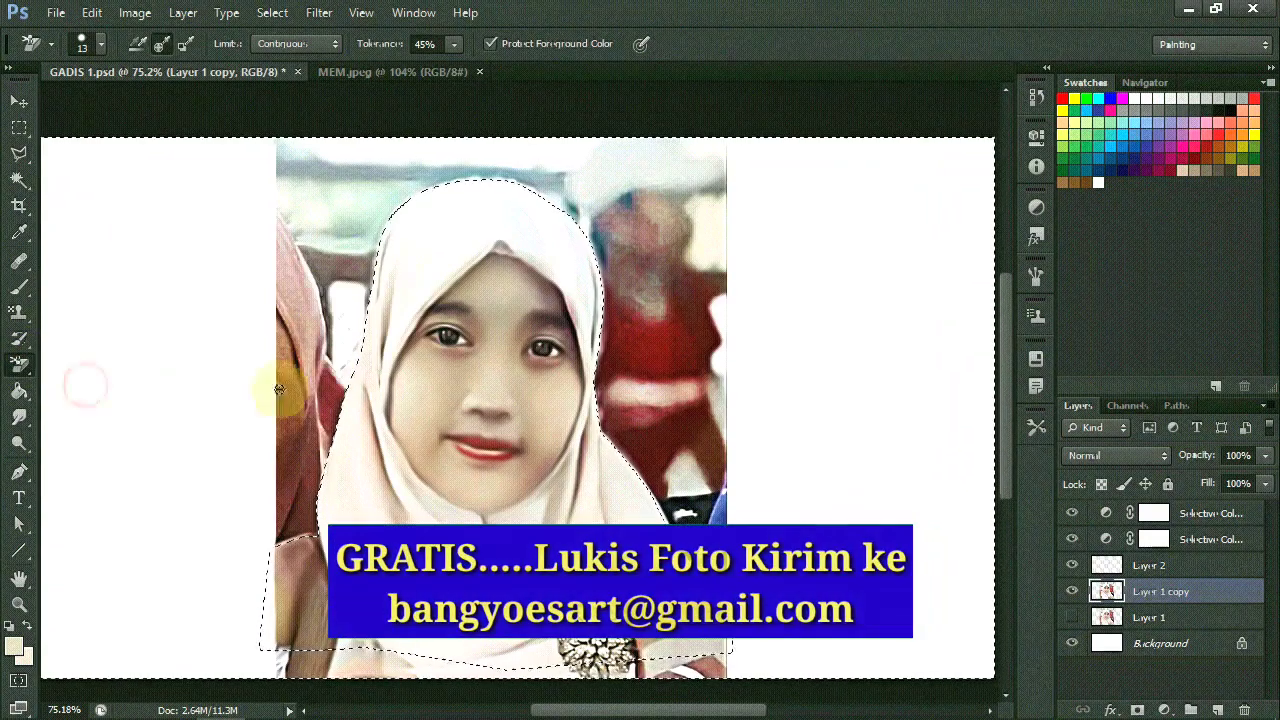
key("Delete")
left_click(272, 12)
left_click(290, 53)
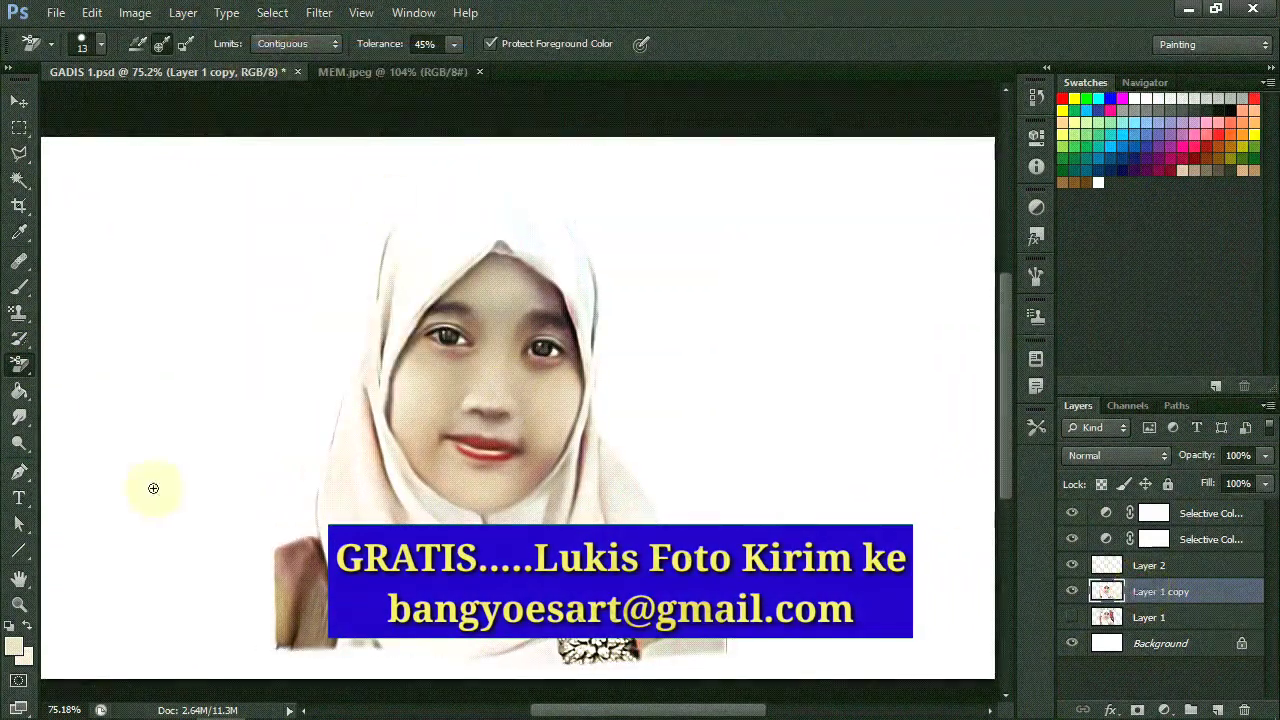
scroll(153, 488, "down", 2)
Step: Draw a canvas-covering rectangle shape with a yellow outline using the Pen tool in Shape mode
left_click(18, 470)
left_click(90, 43)
left_click(110, 166)
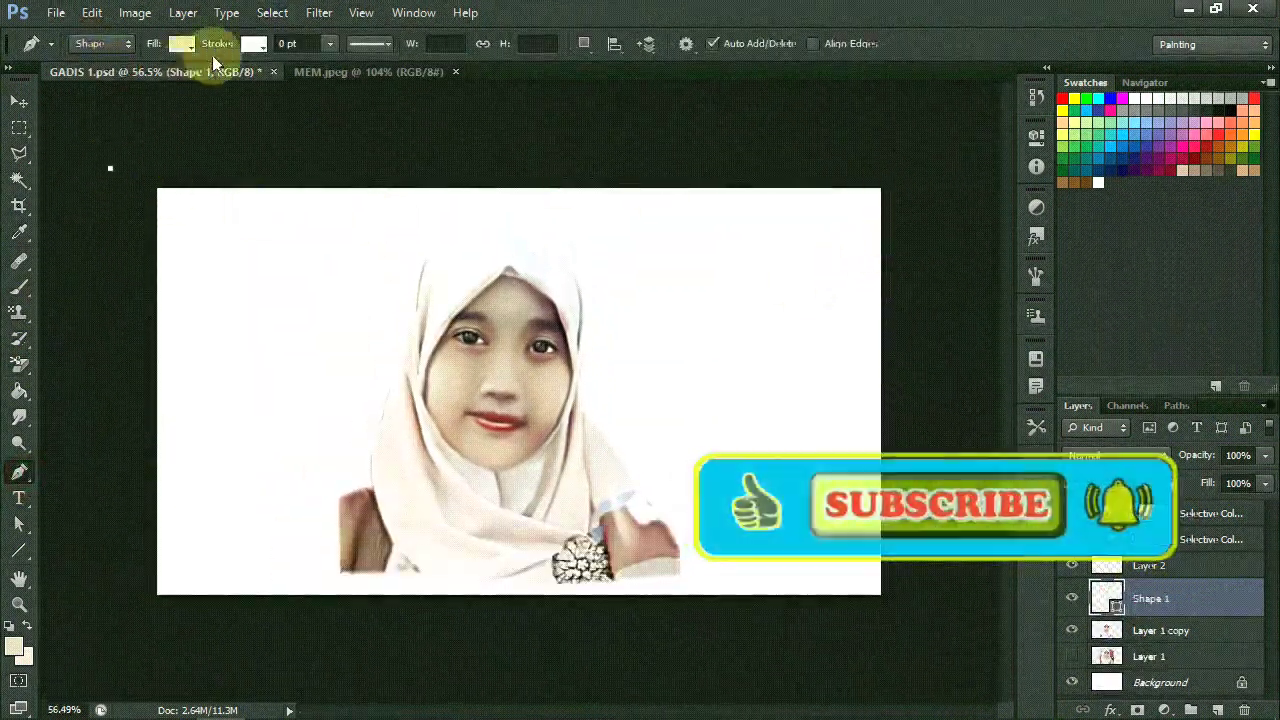
left_click(257, 43)
left_click(168, 140)
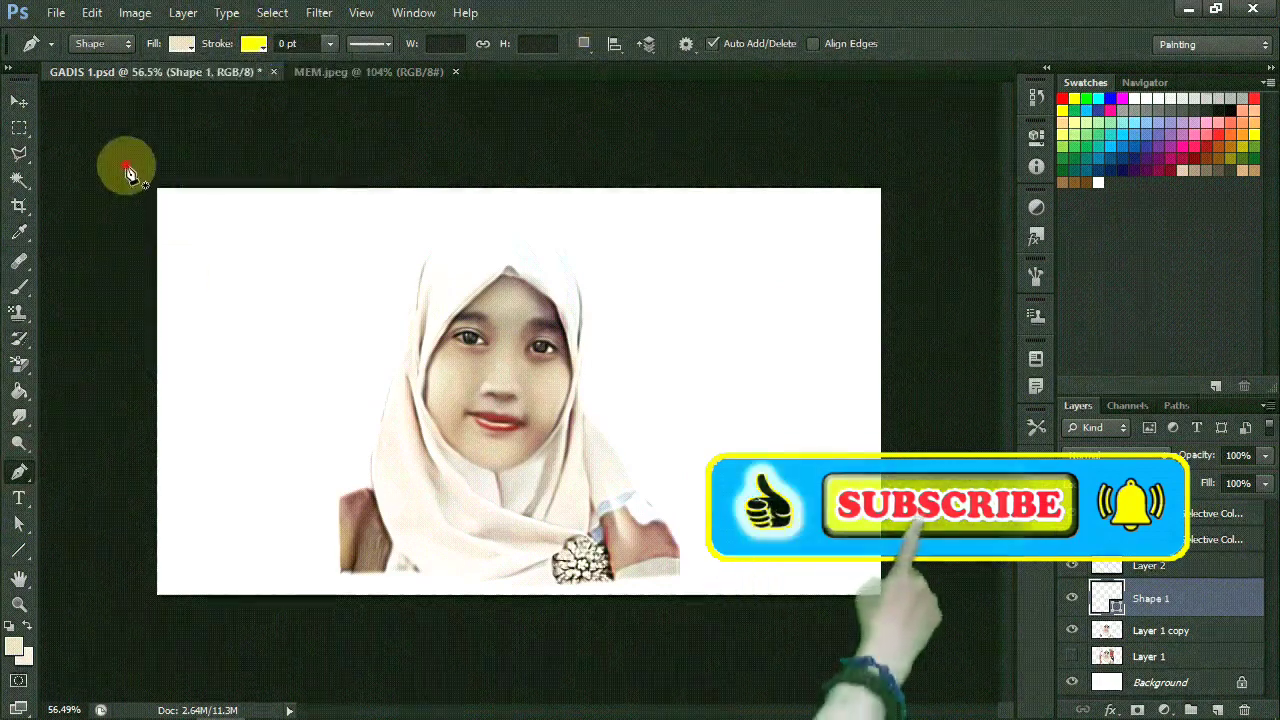
left_click(128, 168)
left_click(908, 166)
left_click(910, 618)
left_click(128, 620)
left_click(128, 166)
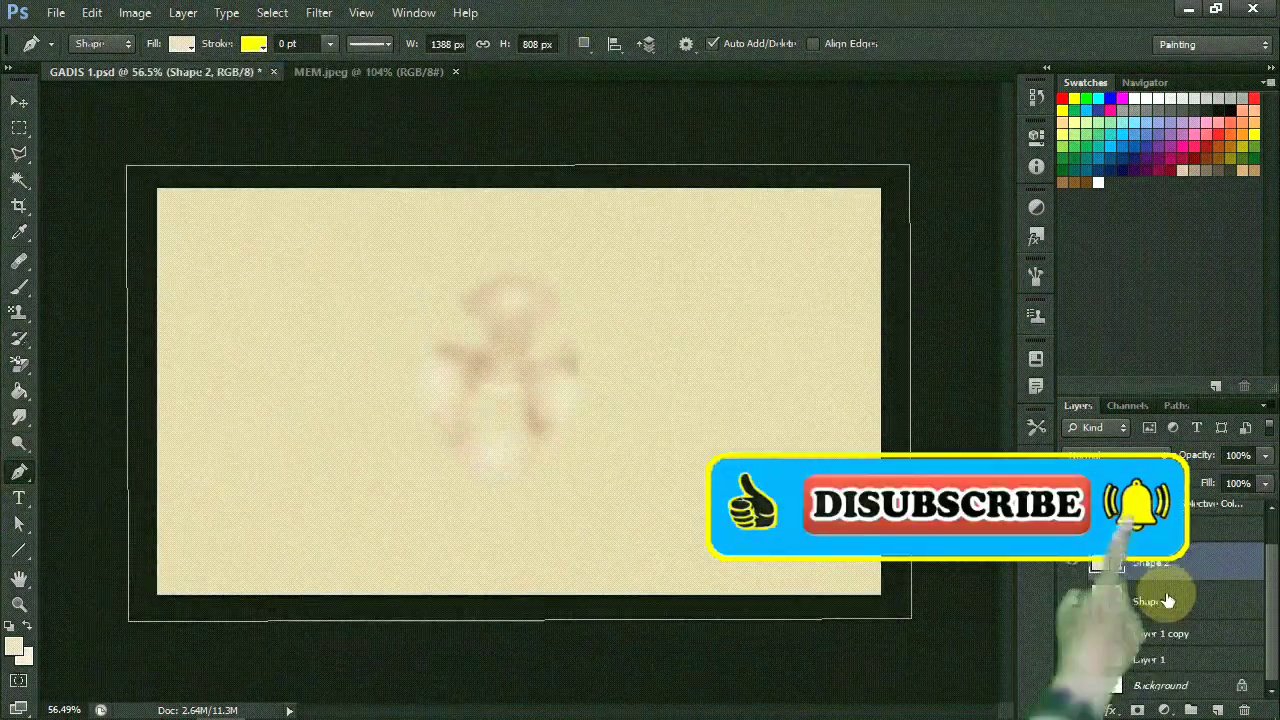
Step: Move Shape 2 below Layer 1 copy and open background.png beside the portrait
left_click_drag(1167, 600, 1165, 645)
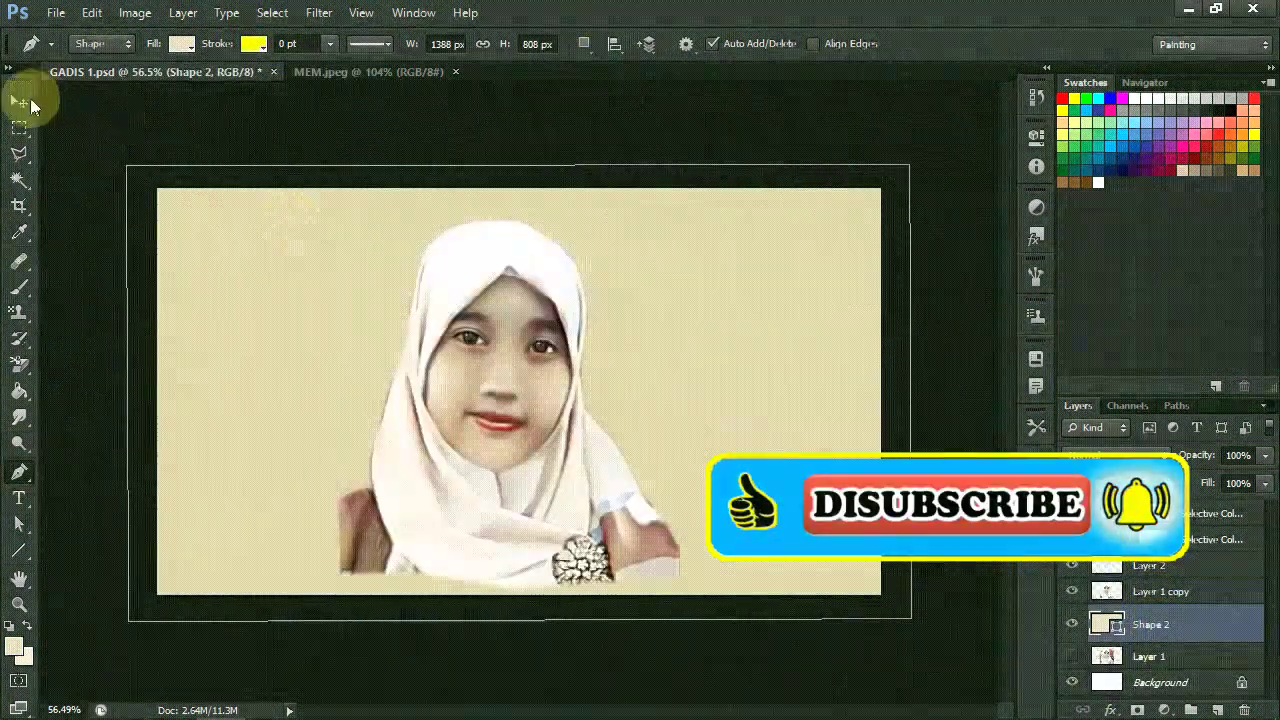
left_click(20, 100)
left_click(56, 12)
left_click(280, 48)
double_click(286, 357)
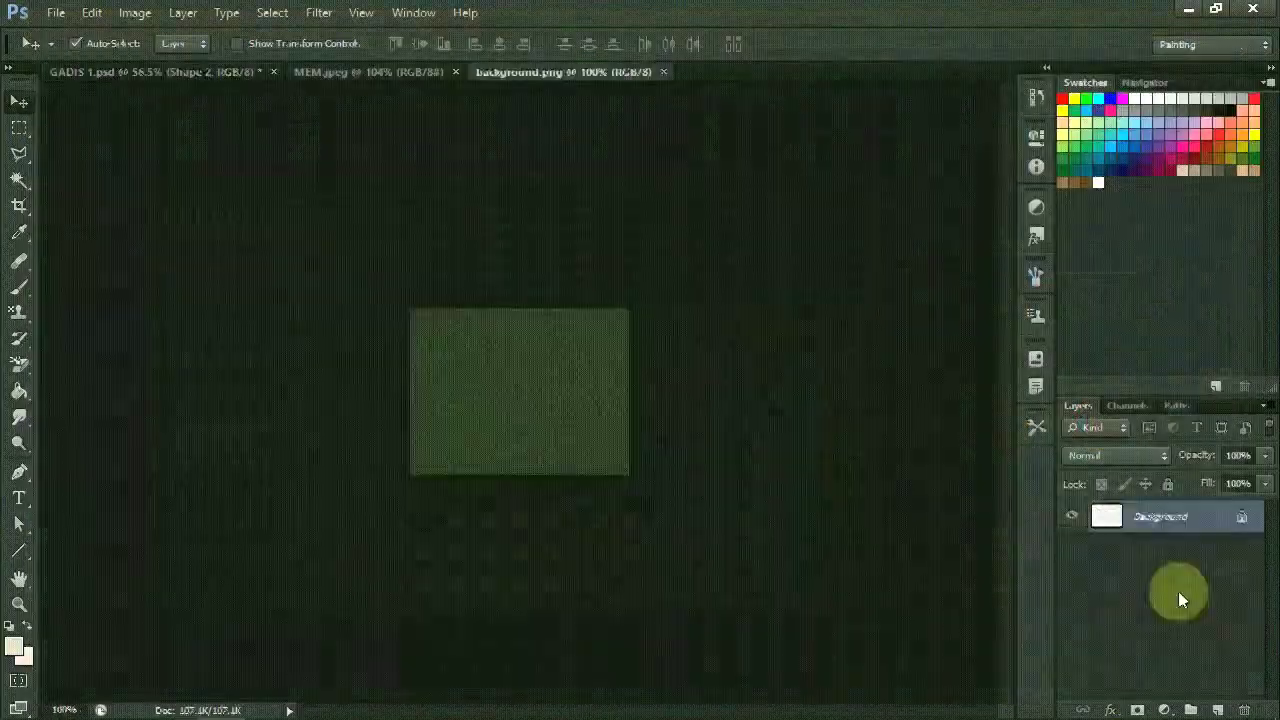
left_click_drag(564, 72, 874, 217)
Step: Sample dark green #212618 from background.png and apply it as the backdrop shape's fill
left_click(14, 647)
left_click(890, 232)
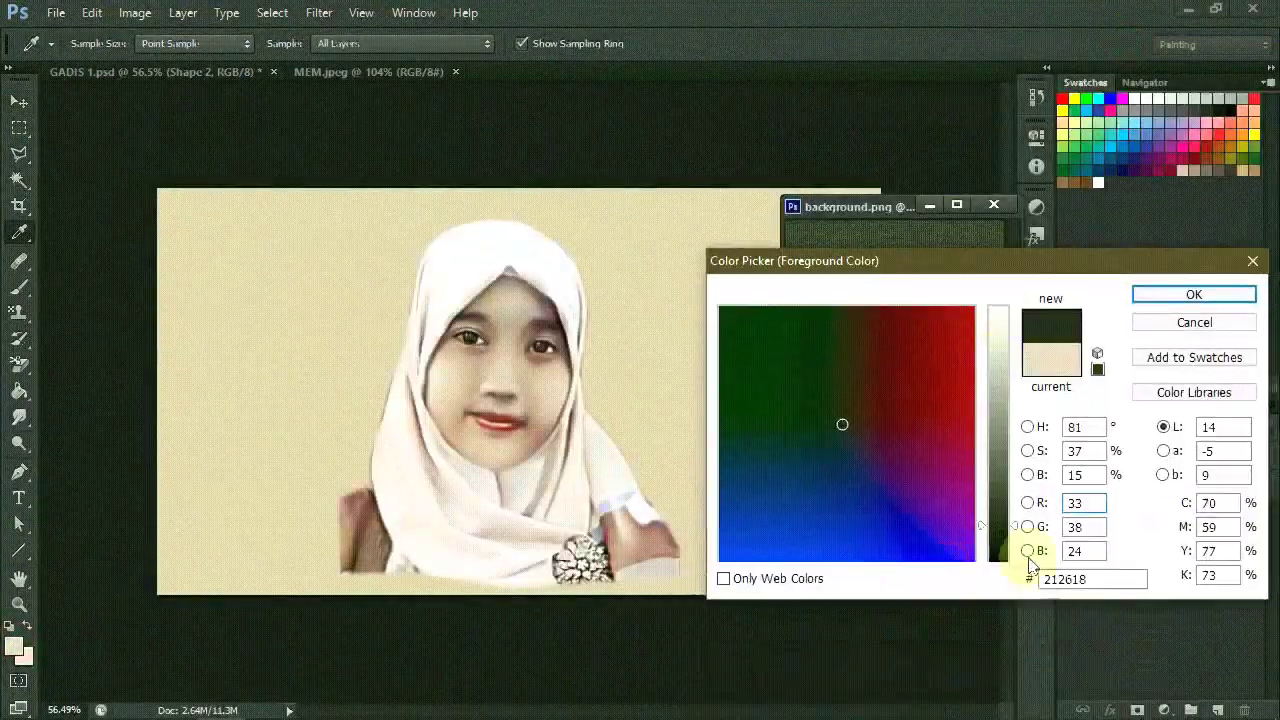
left_click(1194, 294)
double_click(1100, 624)
key("ctrl+v")
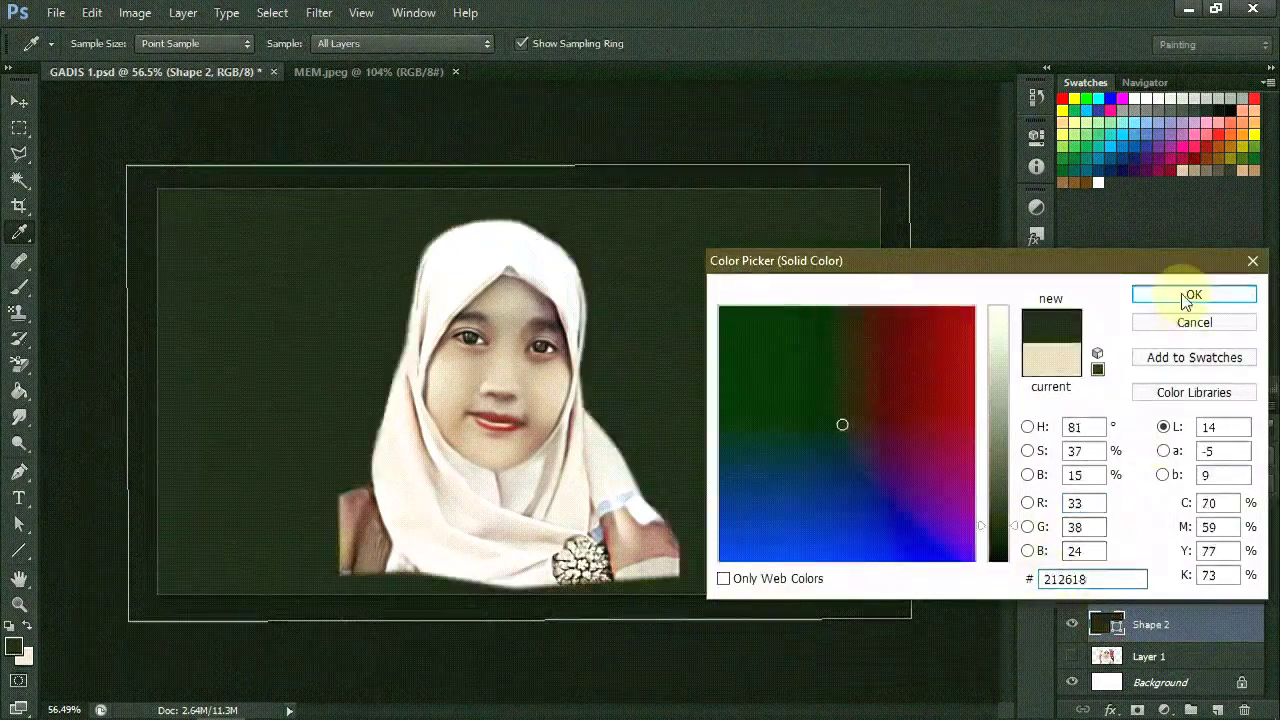
left_click(1186, 291)
left_click(20, 100)
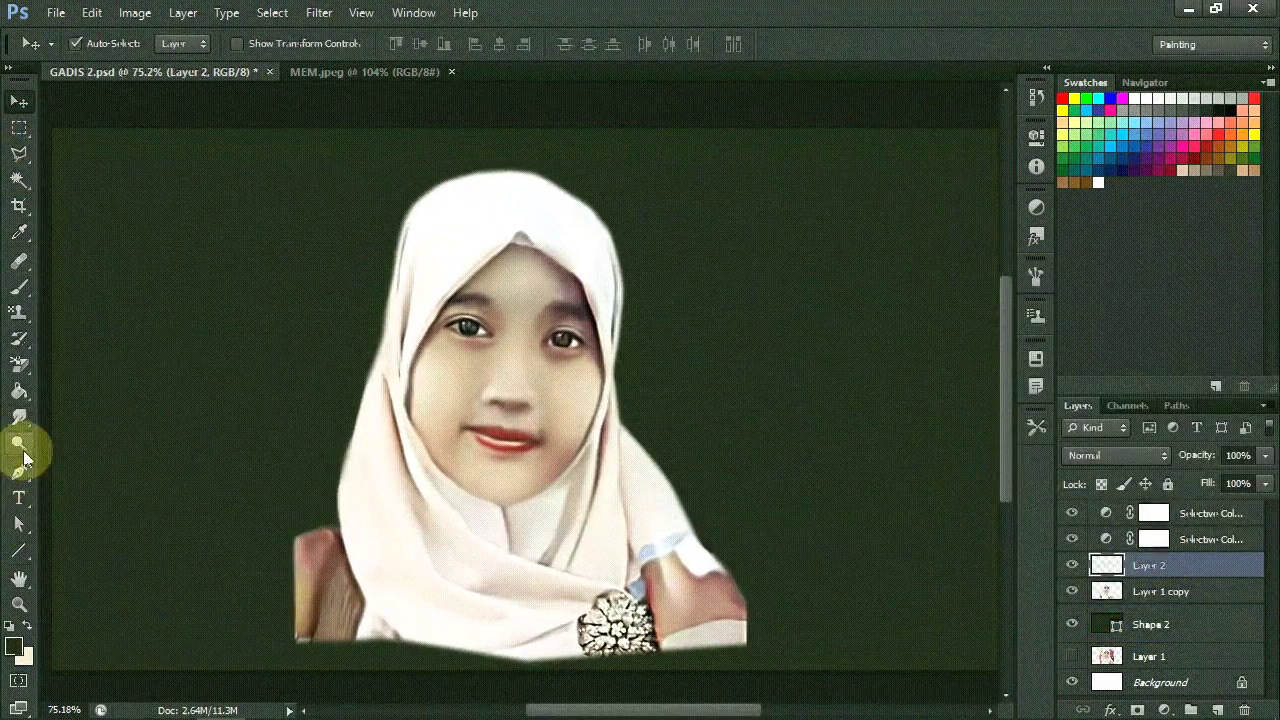
Step: Give the Smudge tool a textured brush from the Faux Finish brush set
left_click(19, 445)
left_click(90, 43)
left_click(621, 78)
left_click(712, 523)
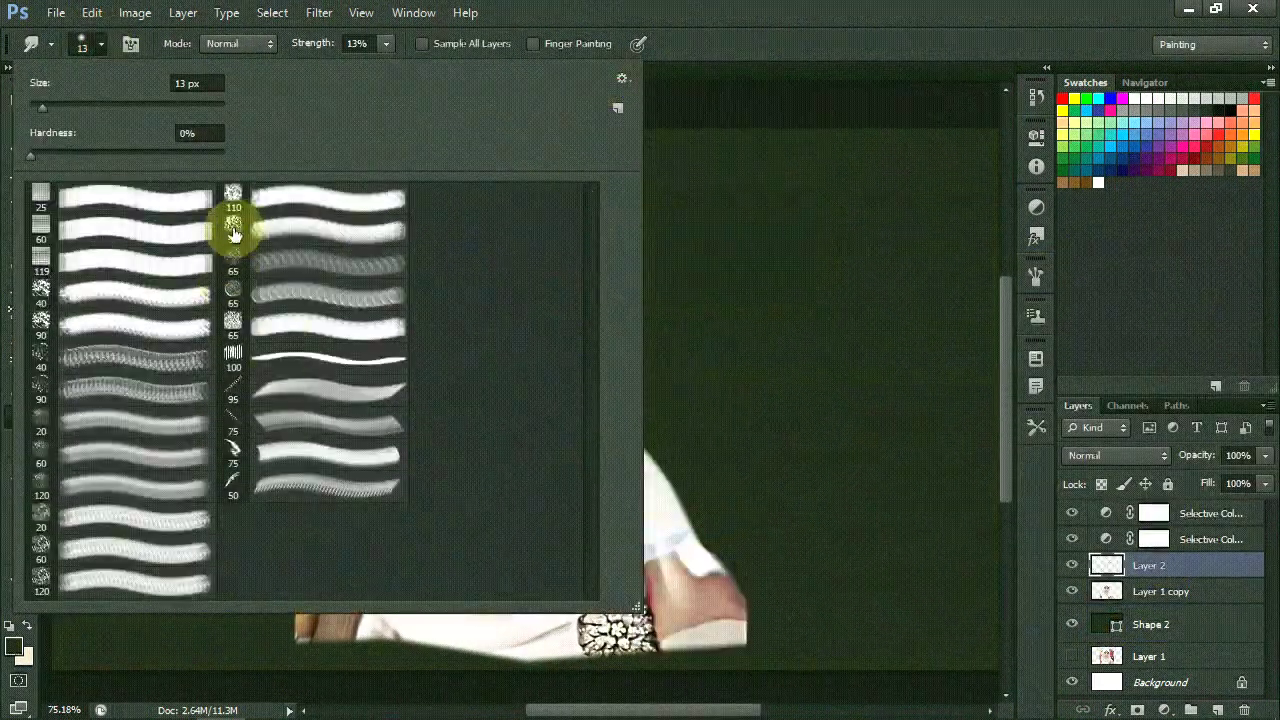
left_click(232, 250)
key("Return")
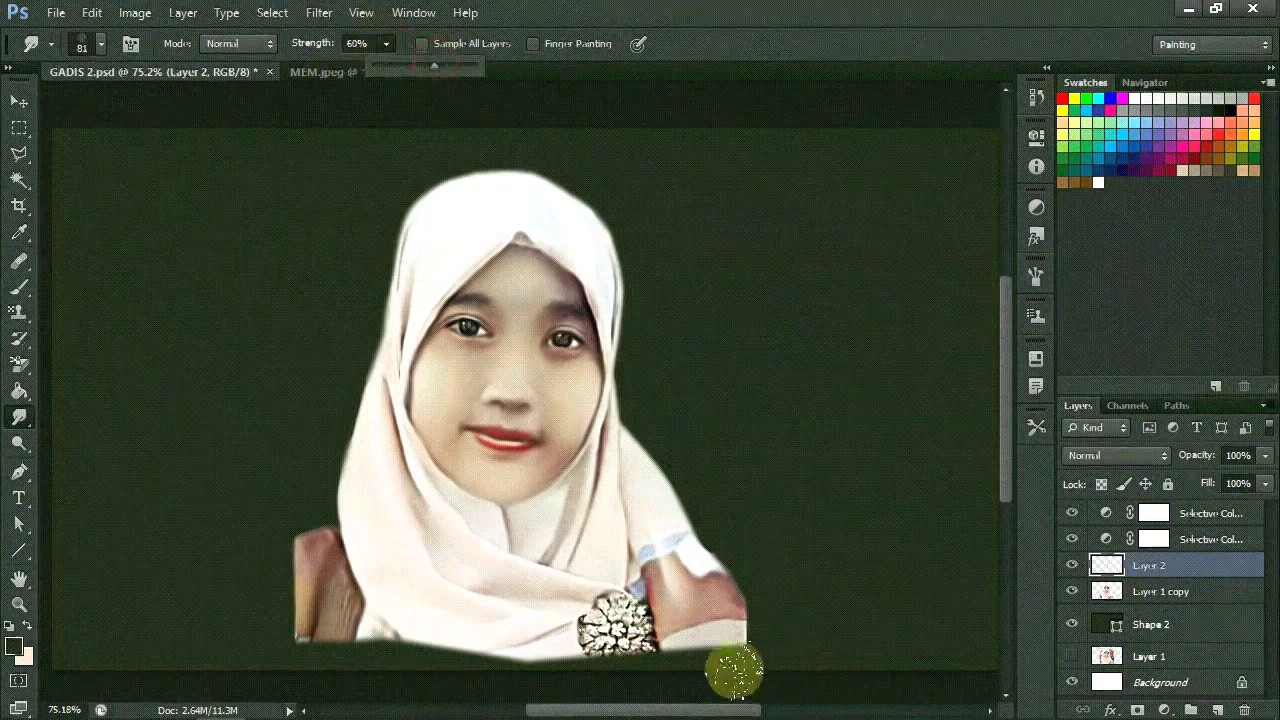
scroll(735, 673, "up", 2)
Step: On Layer 1 copy, erase the rough lower shoulder edges and smudge the brooch and shoulders downward
left_click(1160, 591)
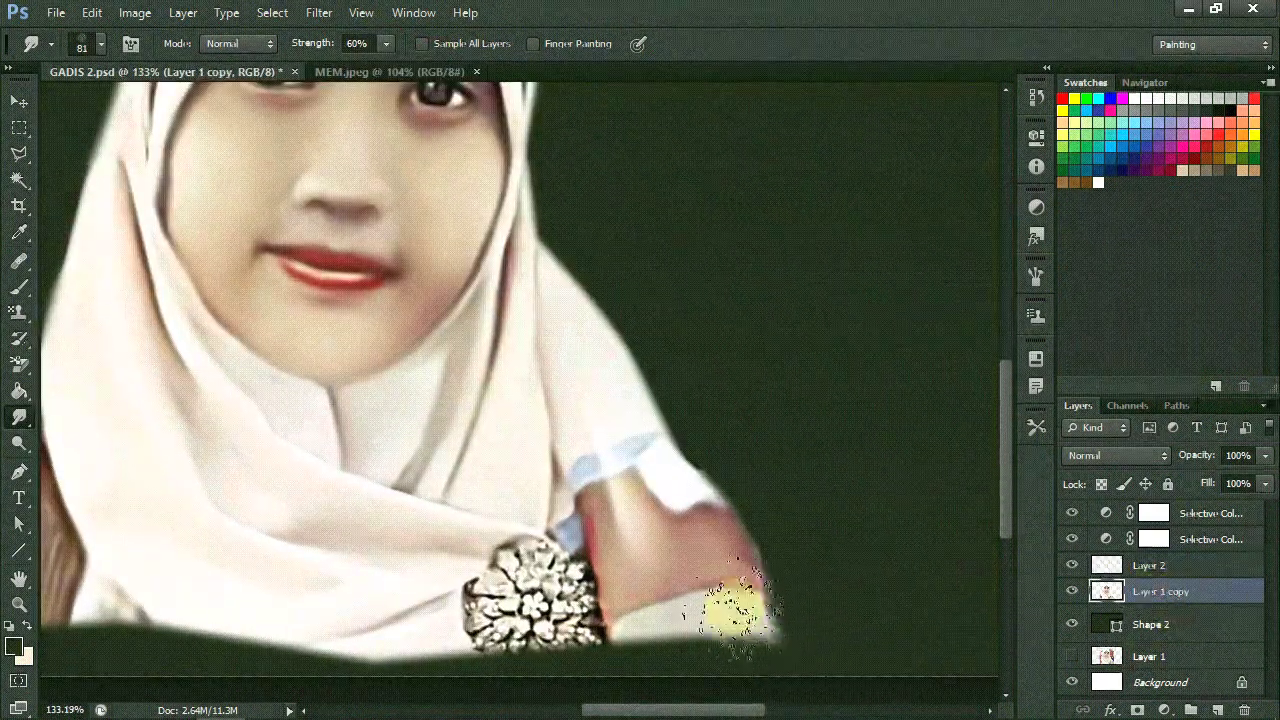
left_click(19, 364)
scroll(828, 537, "down", 2)
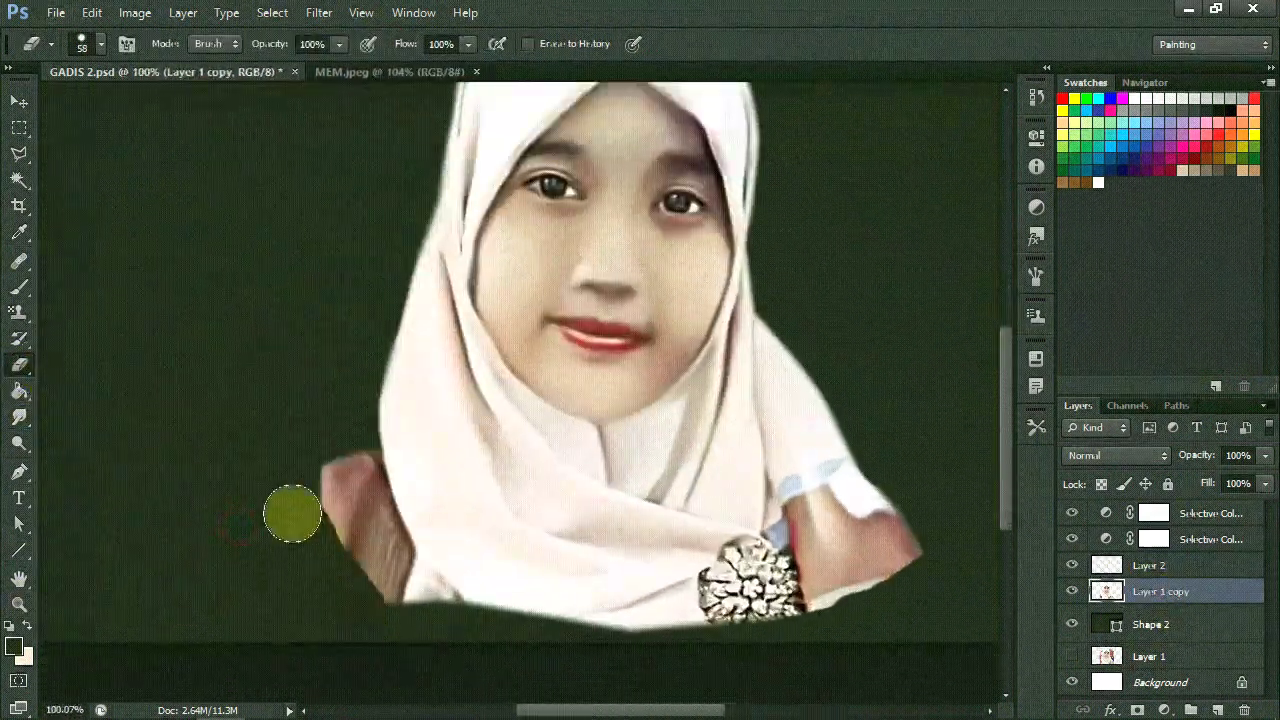
mouse_move(292, 514)
left_mouse_down()
mouse_move(500, 634)
mouse_move(820, 630)
left_mouse_up()
key("r")
left_click_drag(914, 628, 690, 652)
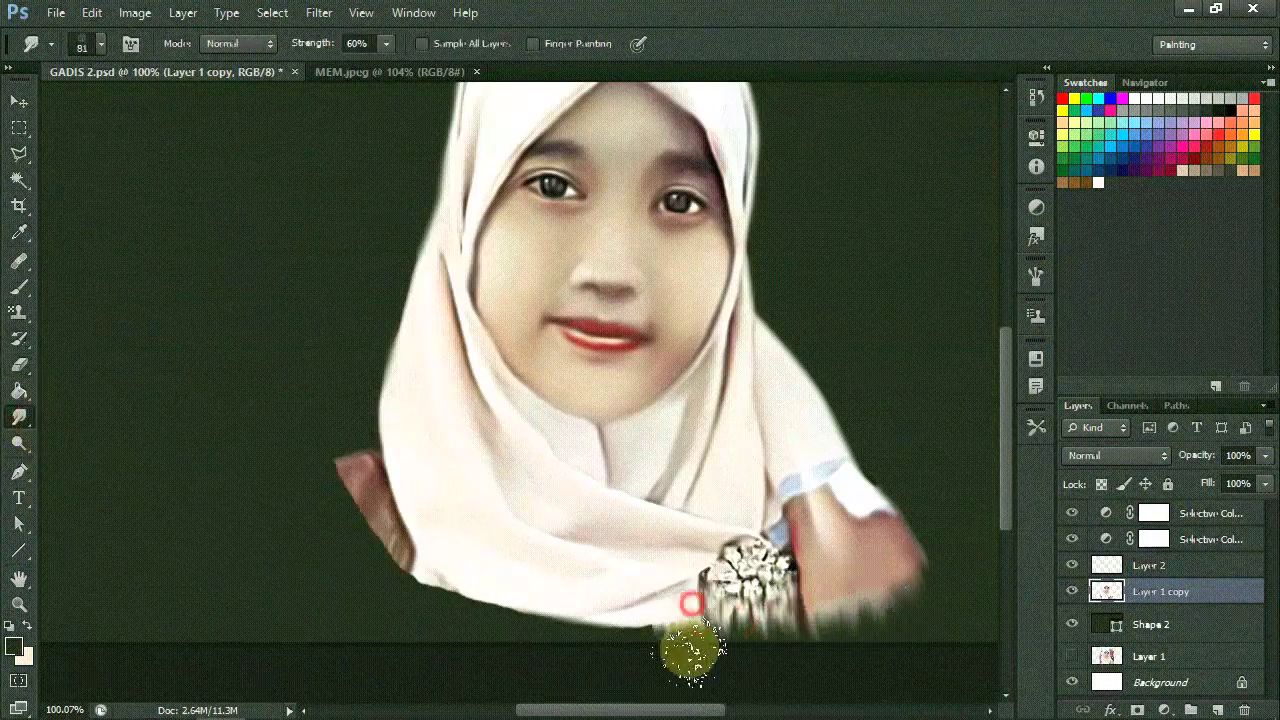
mouse_move(300, 577)
left_mouse_down()
mouse_move(320, 491)
mouse_move(400, 591)
left_mouse_up()
scroll(637, 535, "down", 1)
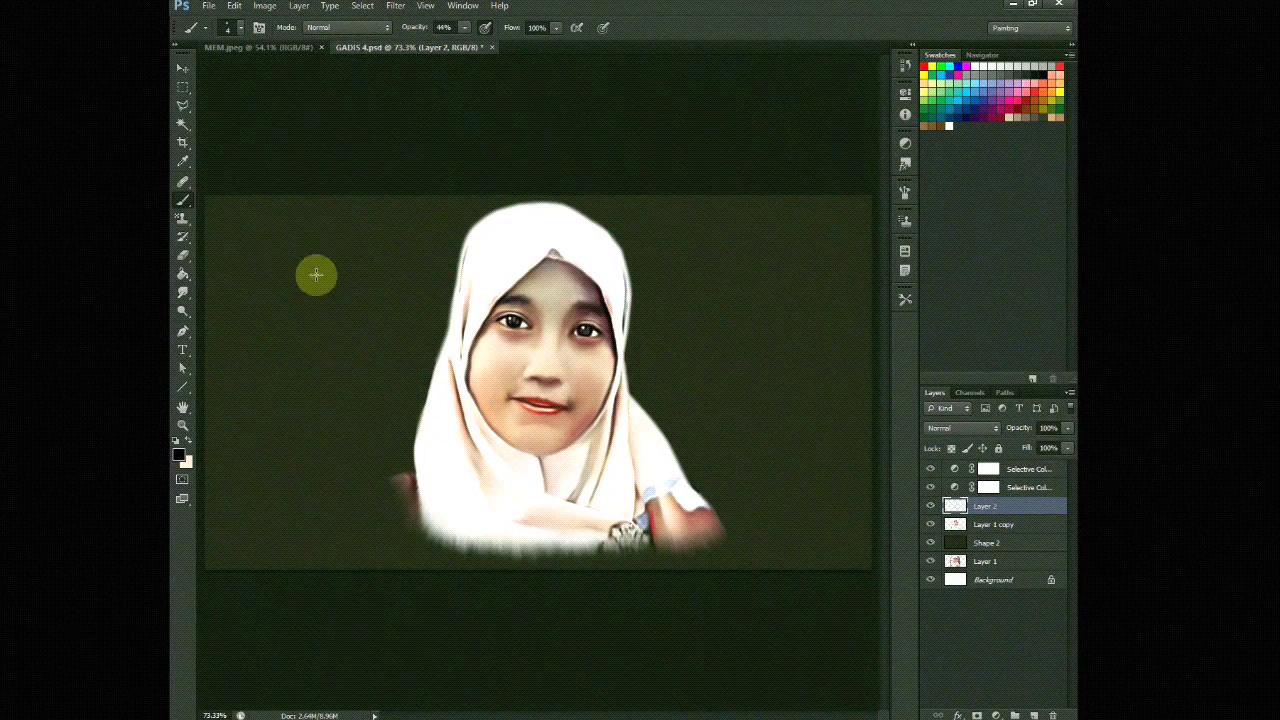
Step: Set up a soft low-opacity Brush with a lighter peach skin tone as foreground
left_click(240, 30)
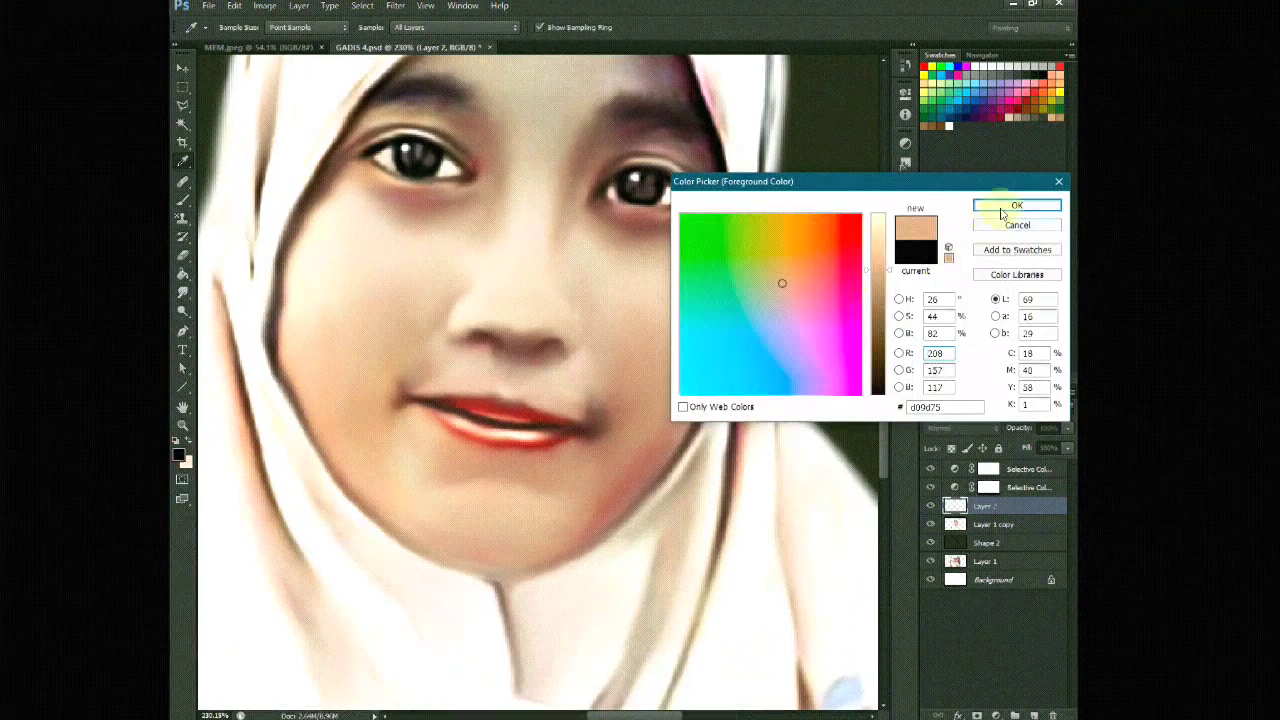
left_click(1012, 206)
key("b")
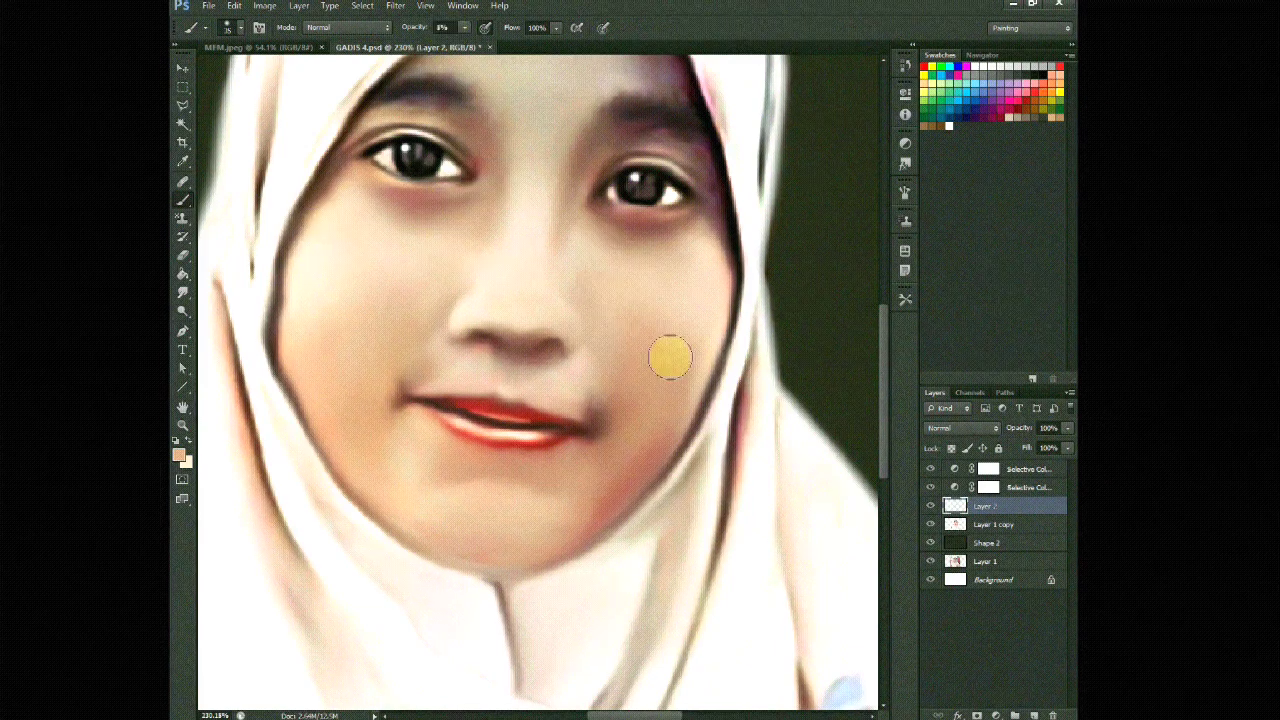
left_click_drag(405, 357, 590, 405)
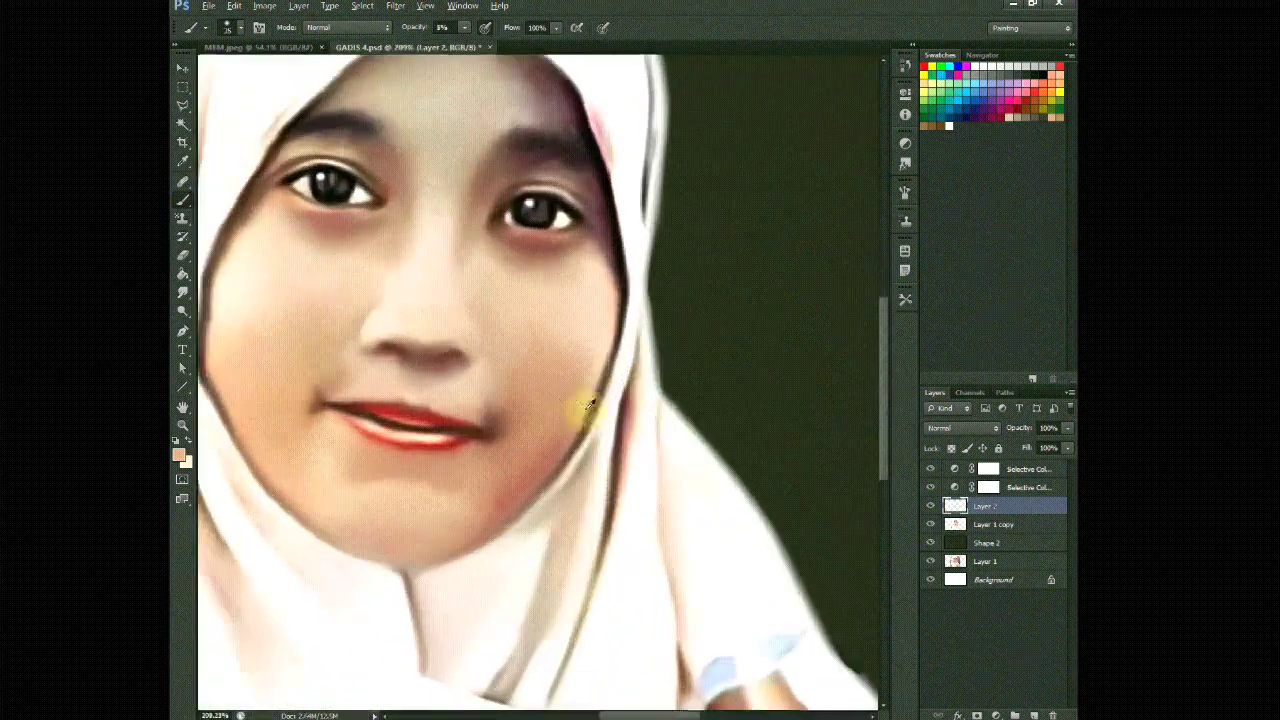
left_click(181, 456)
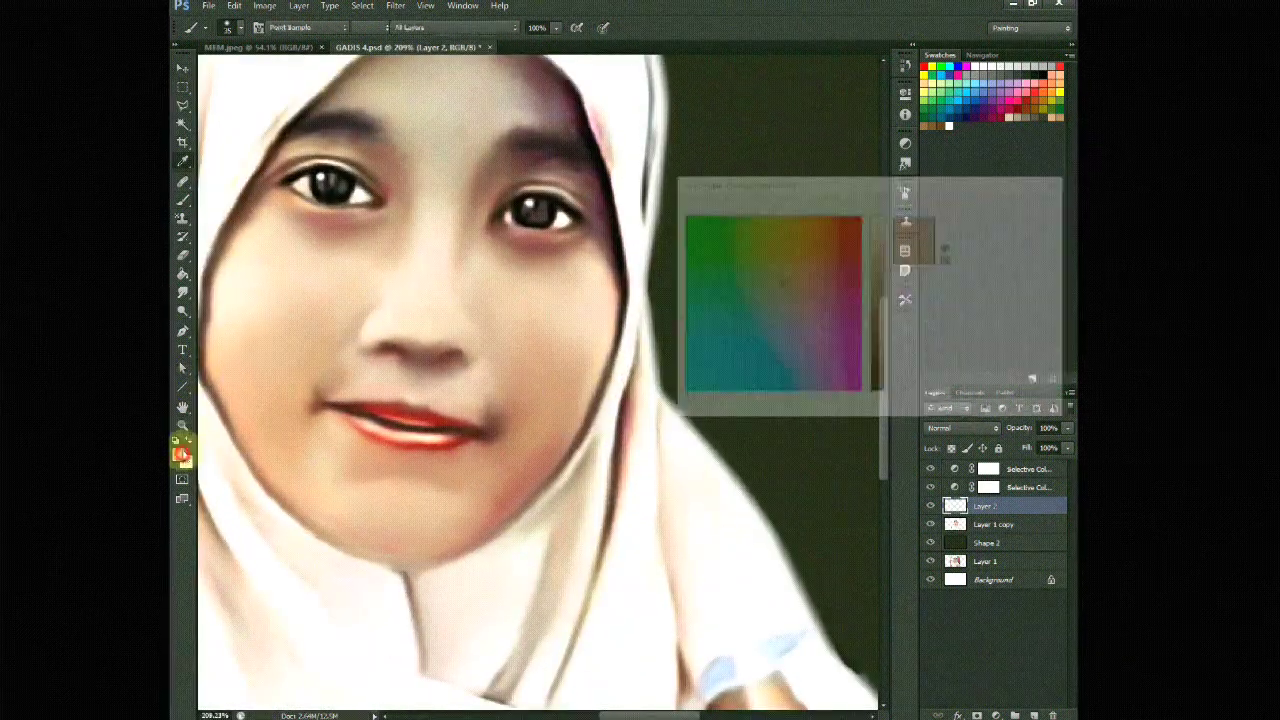
left_click(771, 291)
left_click(1014, 203)
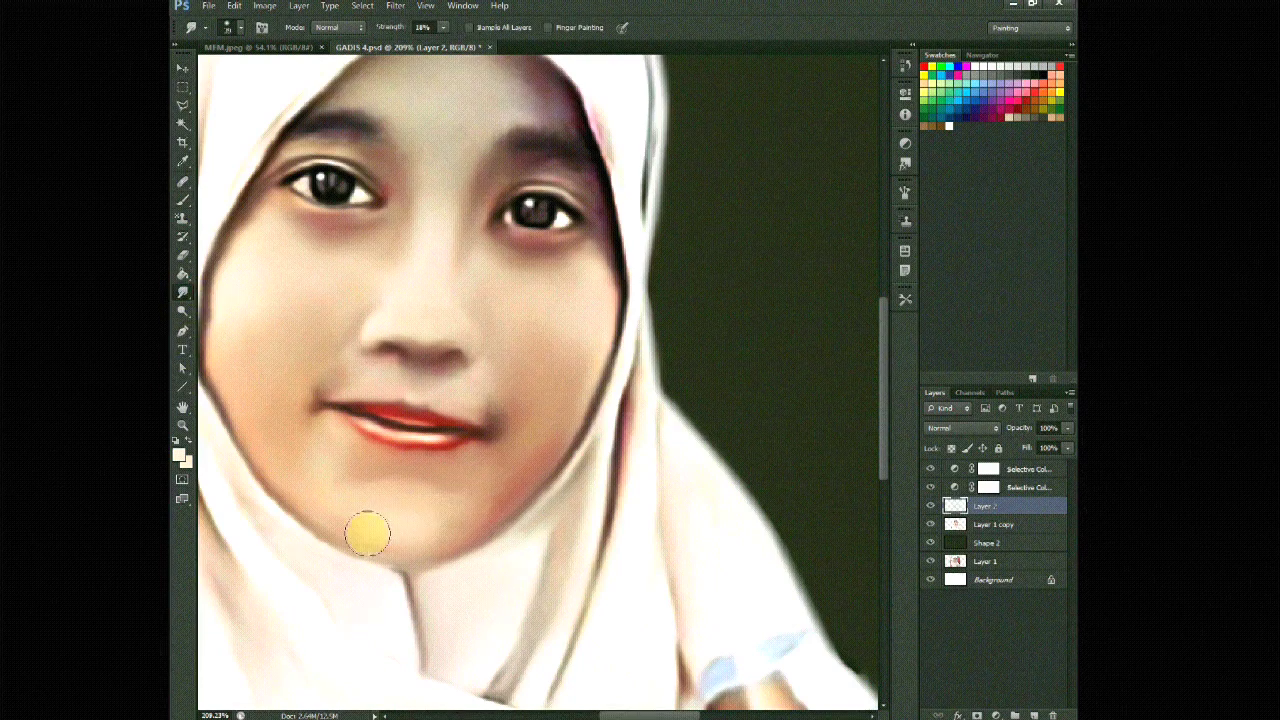
Step: Paint peach shading over the cheeks and forehead and smooth the chin and jawline
scroll(367, 533, "down", 4)
scroll(471, 371, "up", 6)
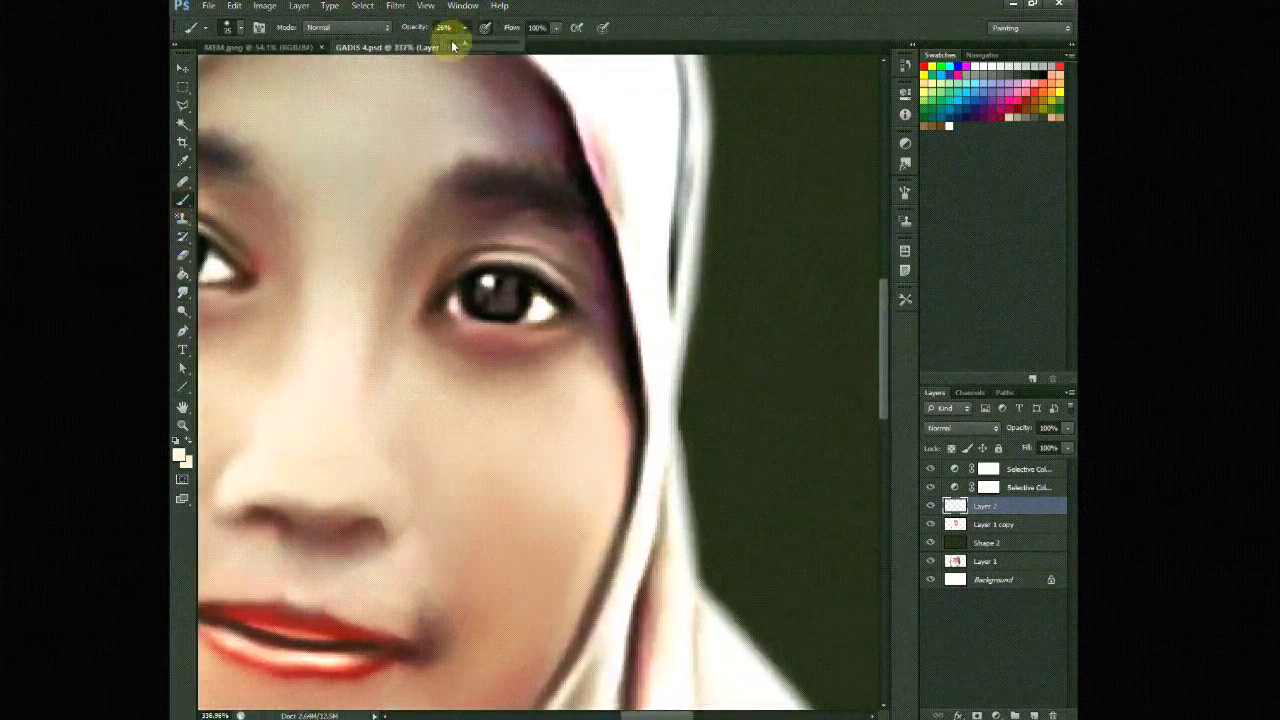
scroll(343, 491, "down", 4)
scroll(285, 428, "up", 3)
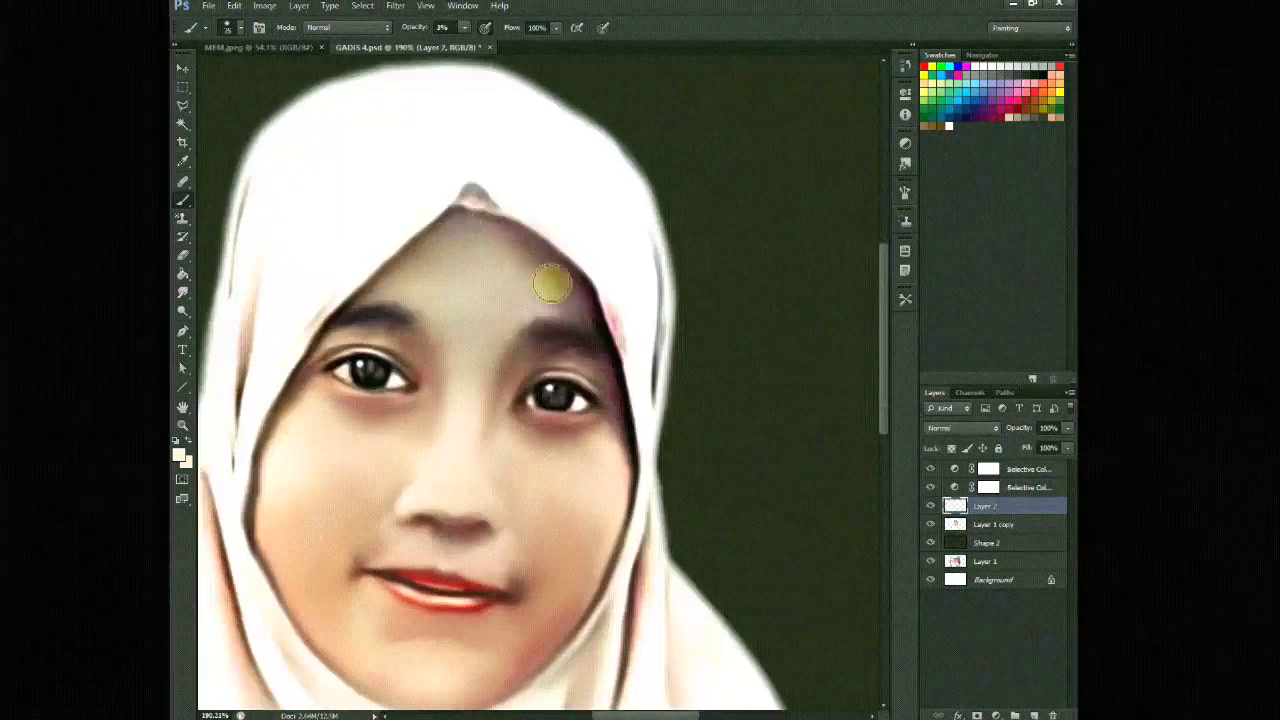
scroll(545, 282, "up", 2)
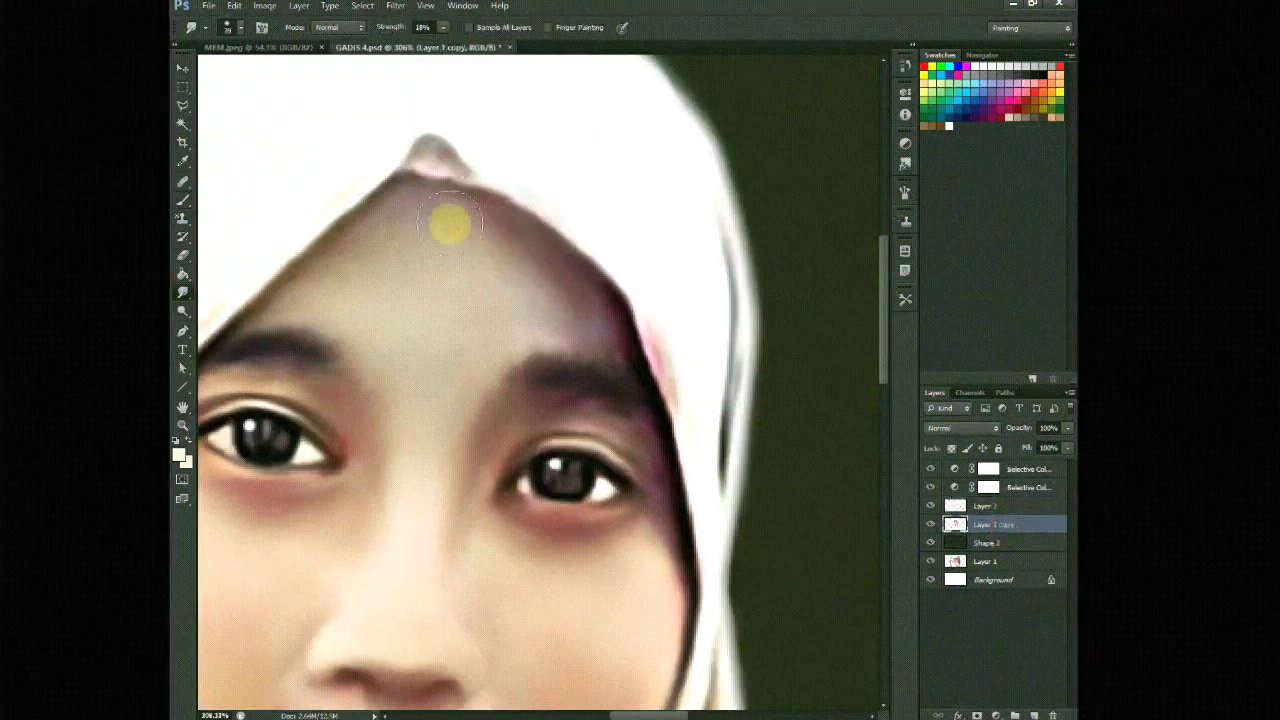
scroll(312, 290, "down", 4)
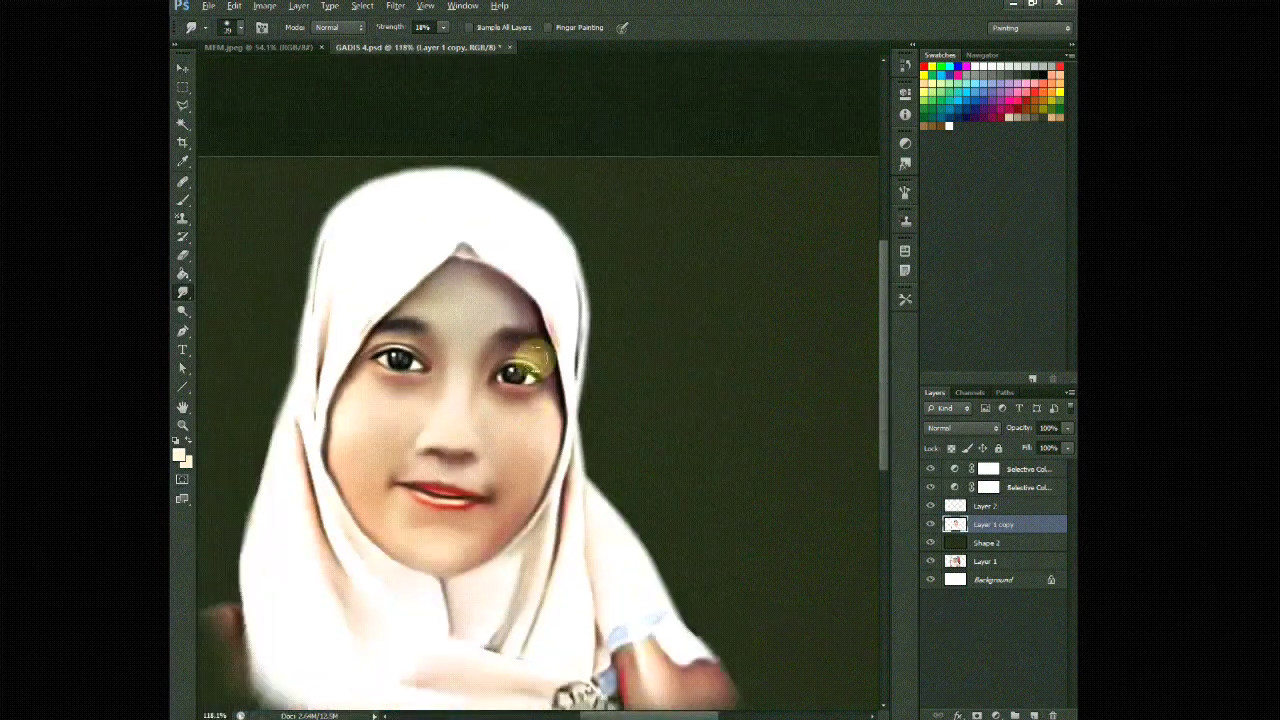
scroll(520, 480, "up", 3)
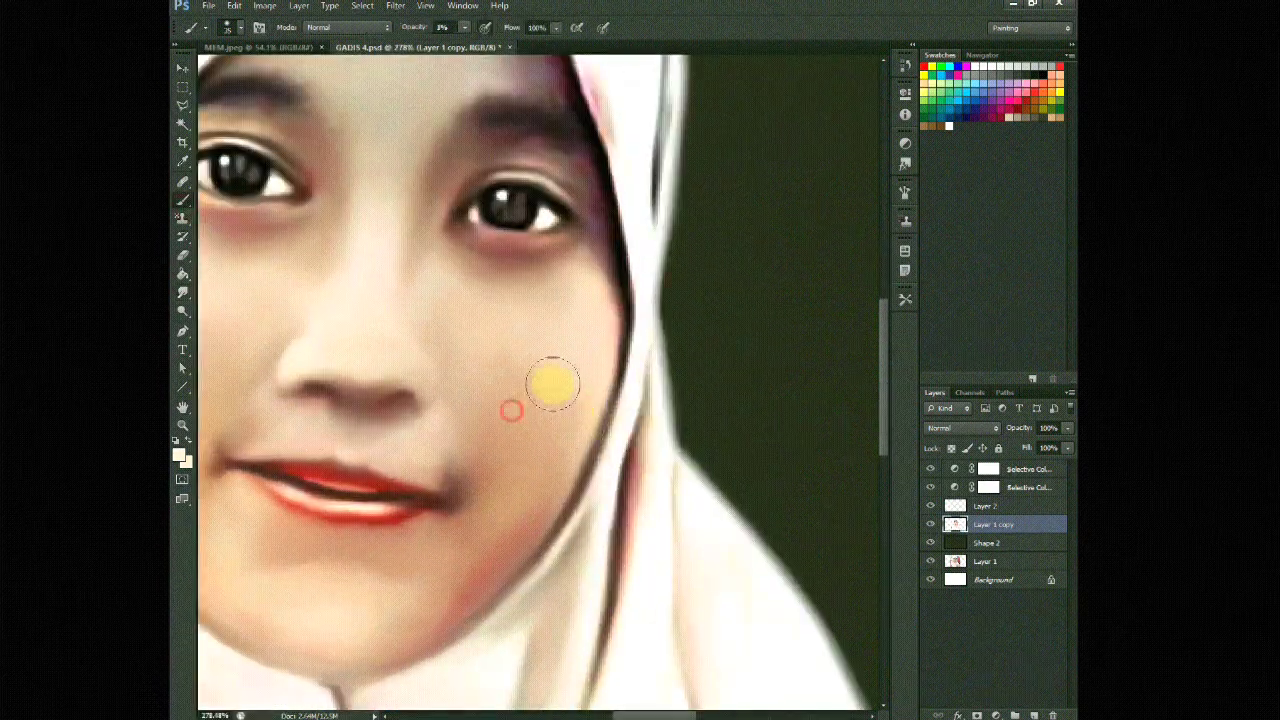
scroll(453, 478, "down", 3)
scroll(470, 481, "up", 3)
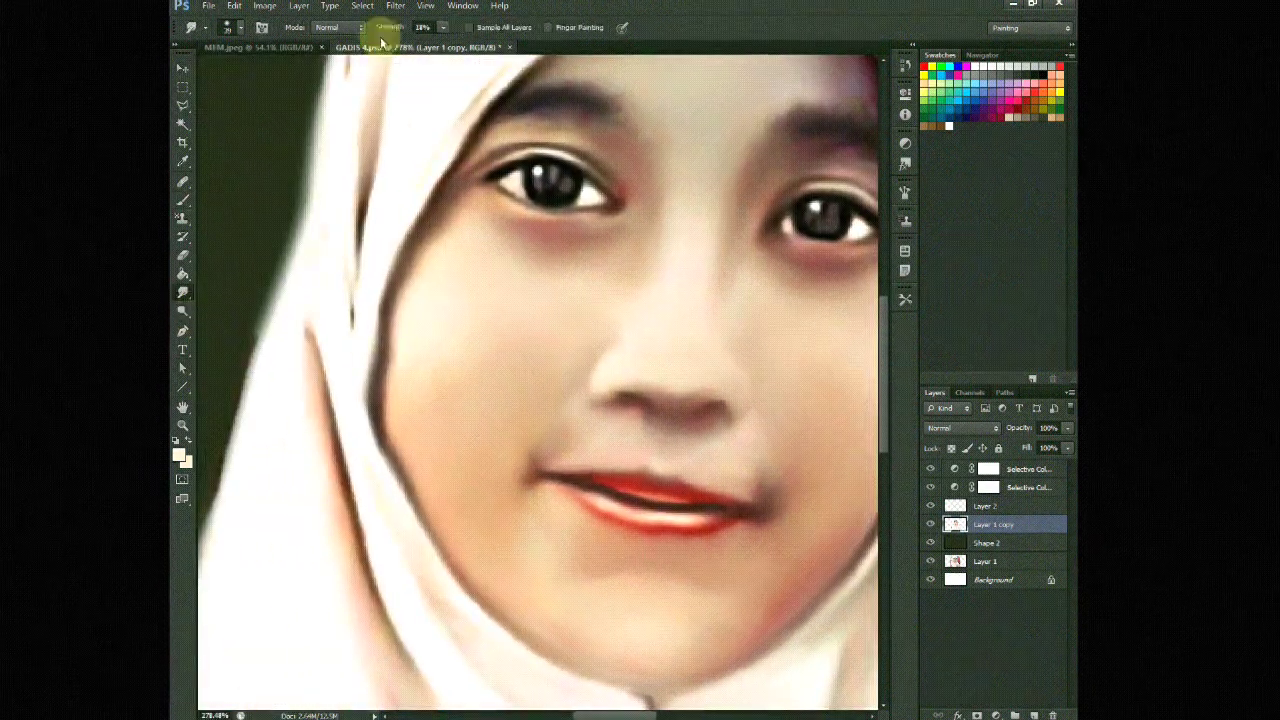
scroll(449, 414, "down", 3)
scroll(305, 228, "up", 5)
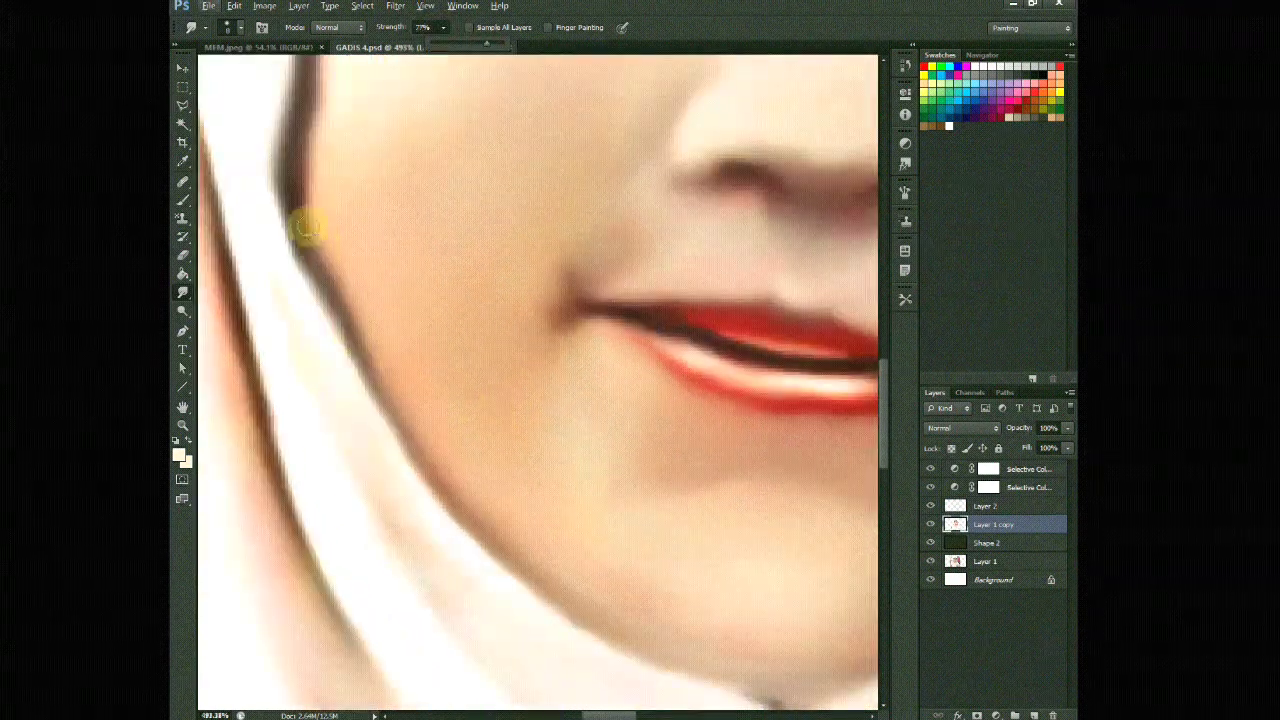
scroll(378, 390, "down", 3)
scroll(514, 449, "up", 3)
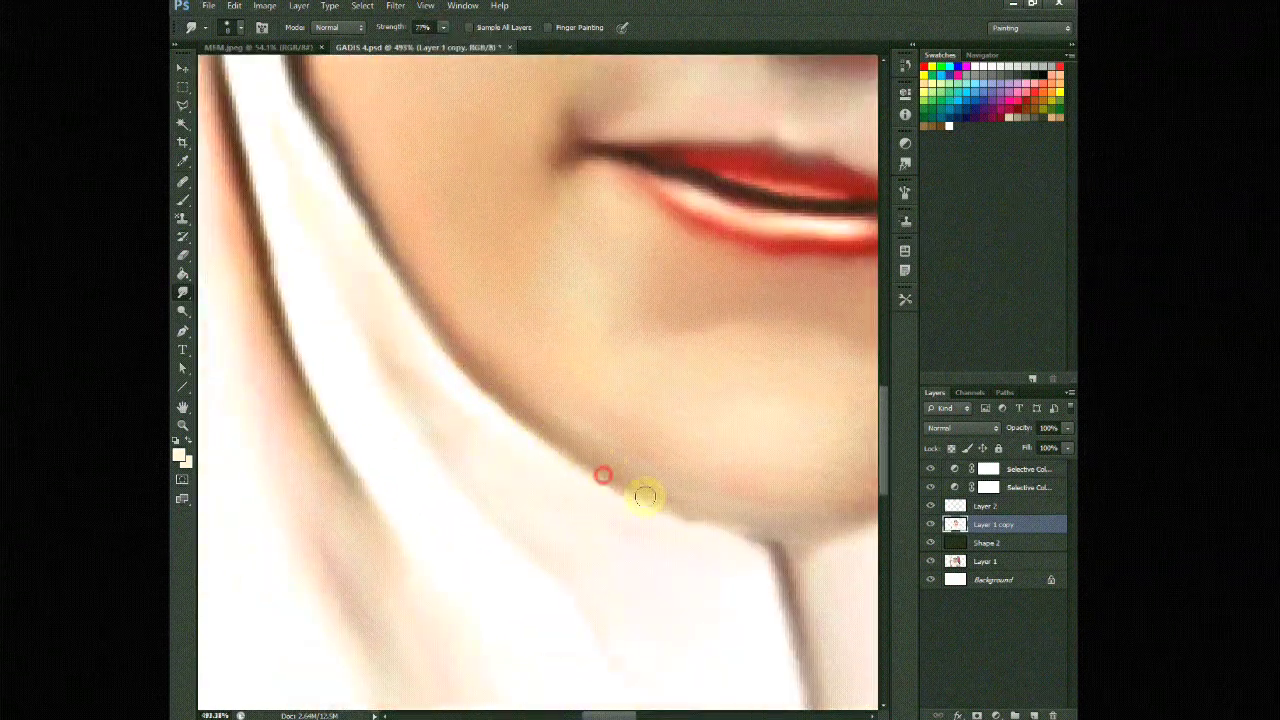
scroll(750, 513, "down", 3)
scroll(551, 423, "up", 3)
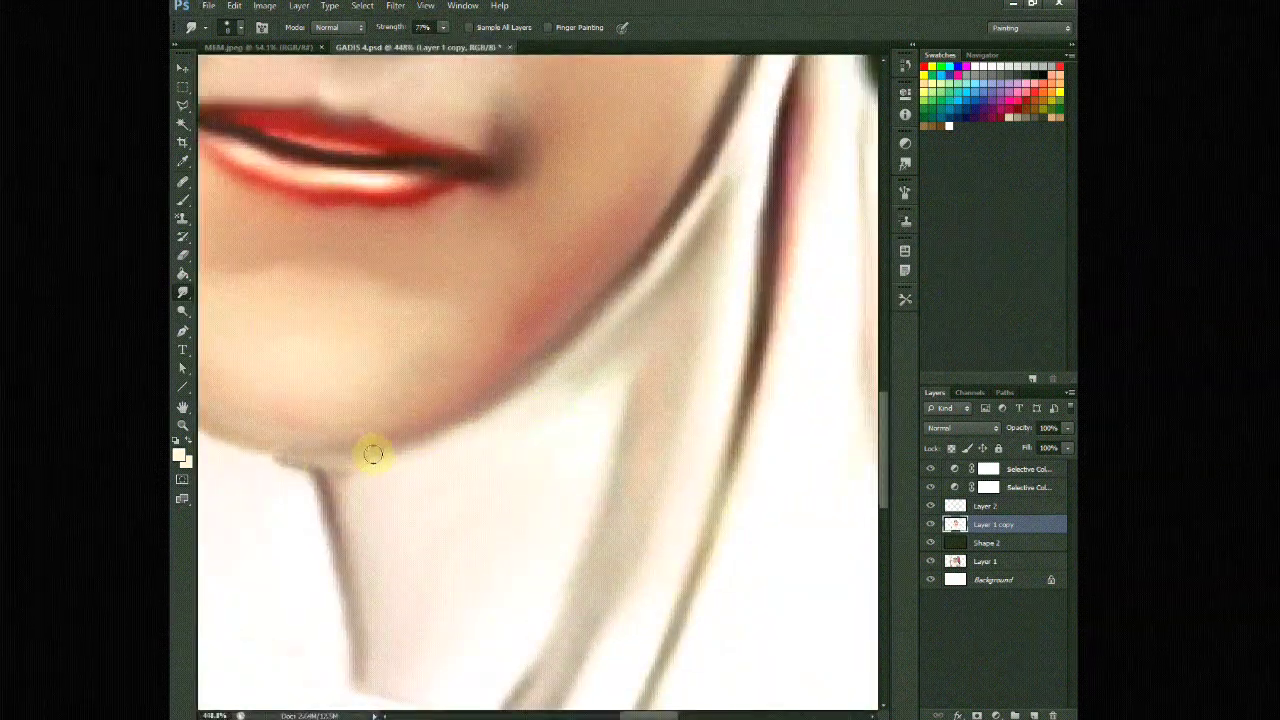
scroll(308, 462, "down", 3)
scroll(364, 443, "up", 2)
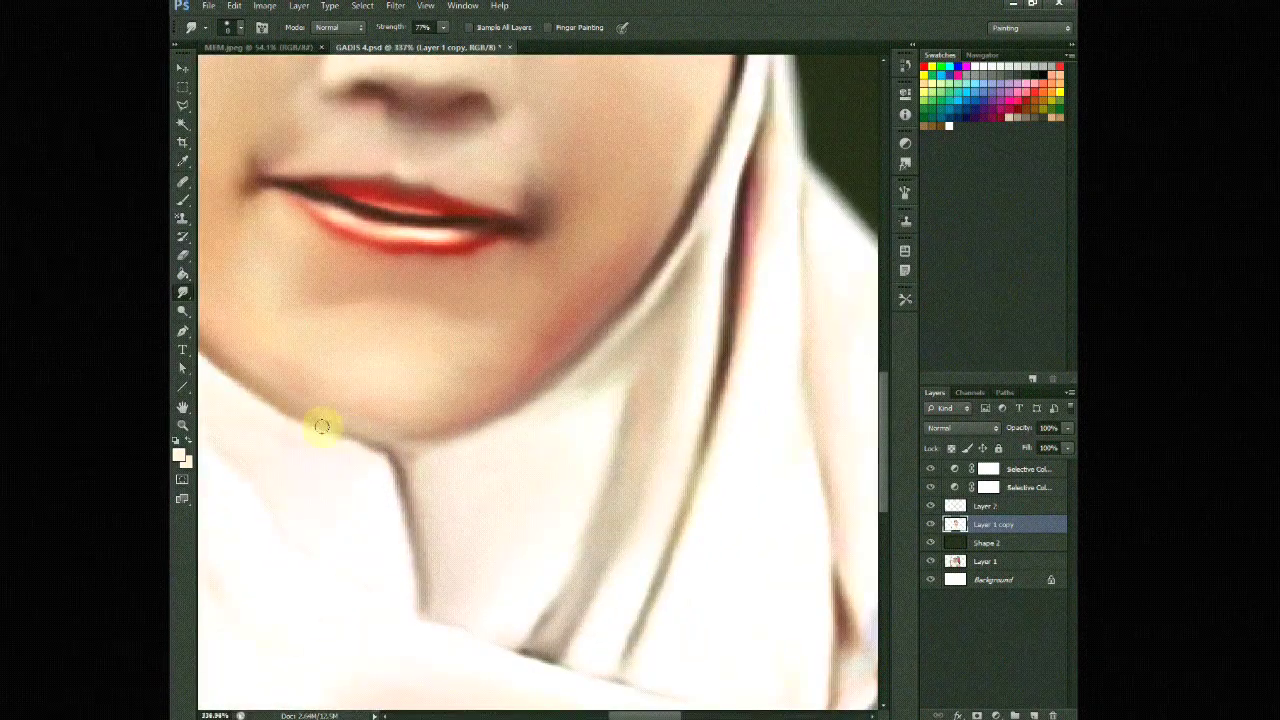
scroll(350, 460, "up", 2)
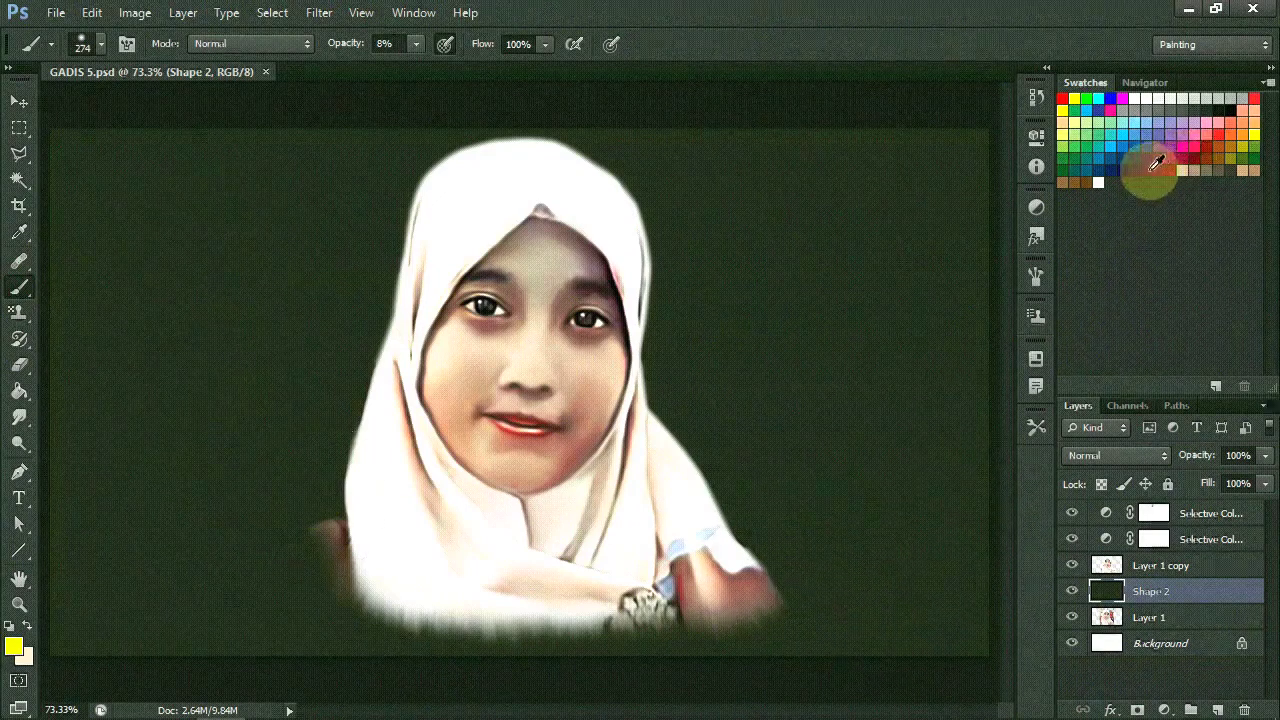
Step: Paint soft purple, pink, green and pale yellow patches around the figure on Shape 2
left_click(1155, 162)
mouse_move(928, 572)
left_mouse_down()
mouse_move(843, 600)
mouse_move(251, 634)
mouse_move(266, 506)
mouse_move(185, 615)
mouse_move(81, 151)
mouse_move(892, 422)
mouse_move(745, 397)
left_mouse_up()
left_click(1187, 146)
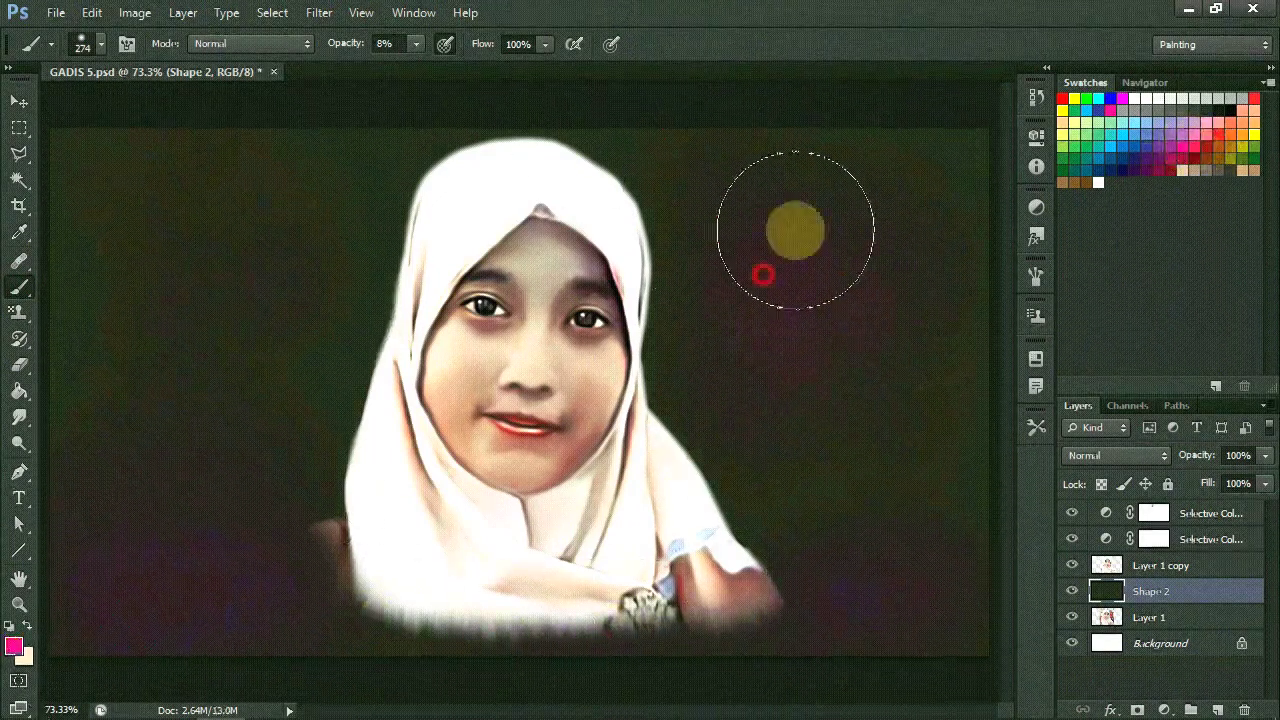
left_click_drag(795, 230, 243, 486)
left_click(1100, 162)
mouse_move(731, 223)
left_mouse_down()
mouse_move(314, 251)
mouse_move(400, 183)
left_mouse_up()
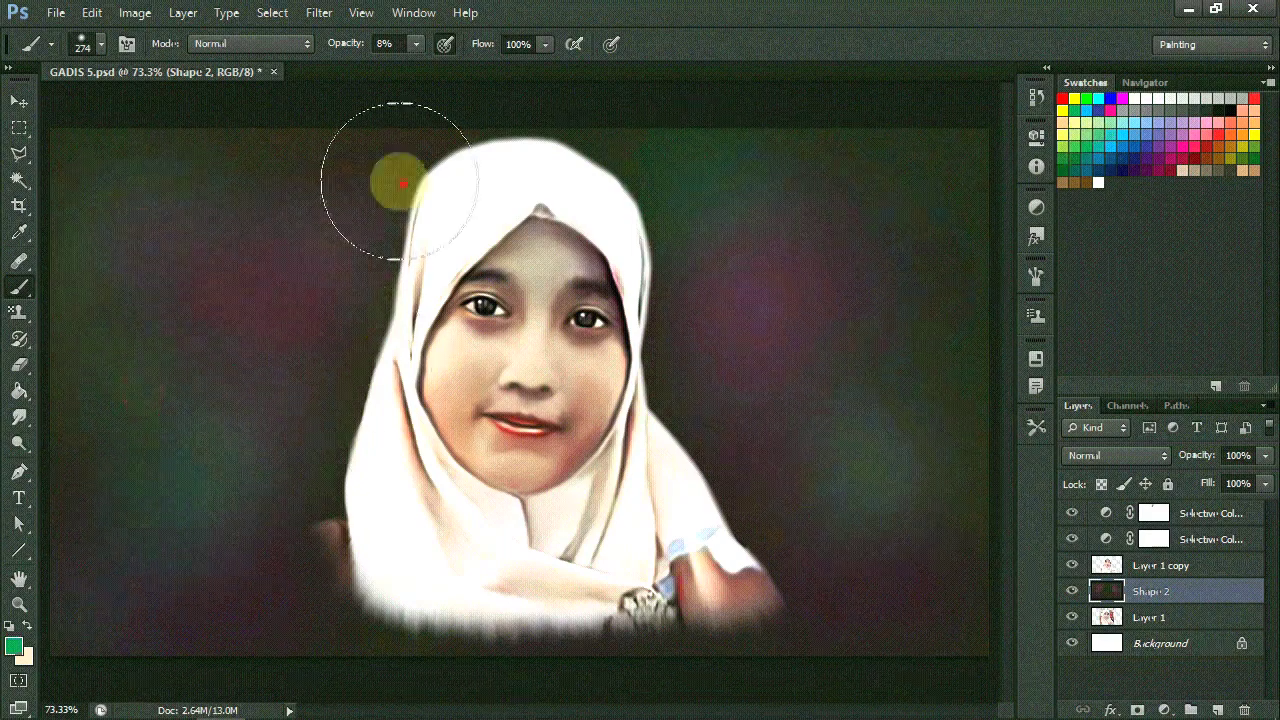
left_click(1074, 122)
mouse_move(600, 171)
left_mouse_down()
mouse_move(734, 409)
mouse_move(652, 200)
mouse_move(166, 229)
mouse_move(894, 423)
mouse_move(837, 249)
mouse_move(92, 500)
left_mouse_up()
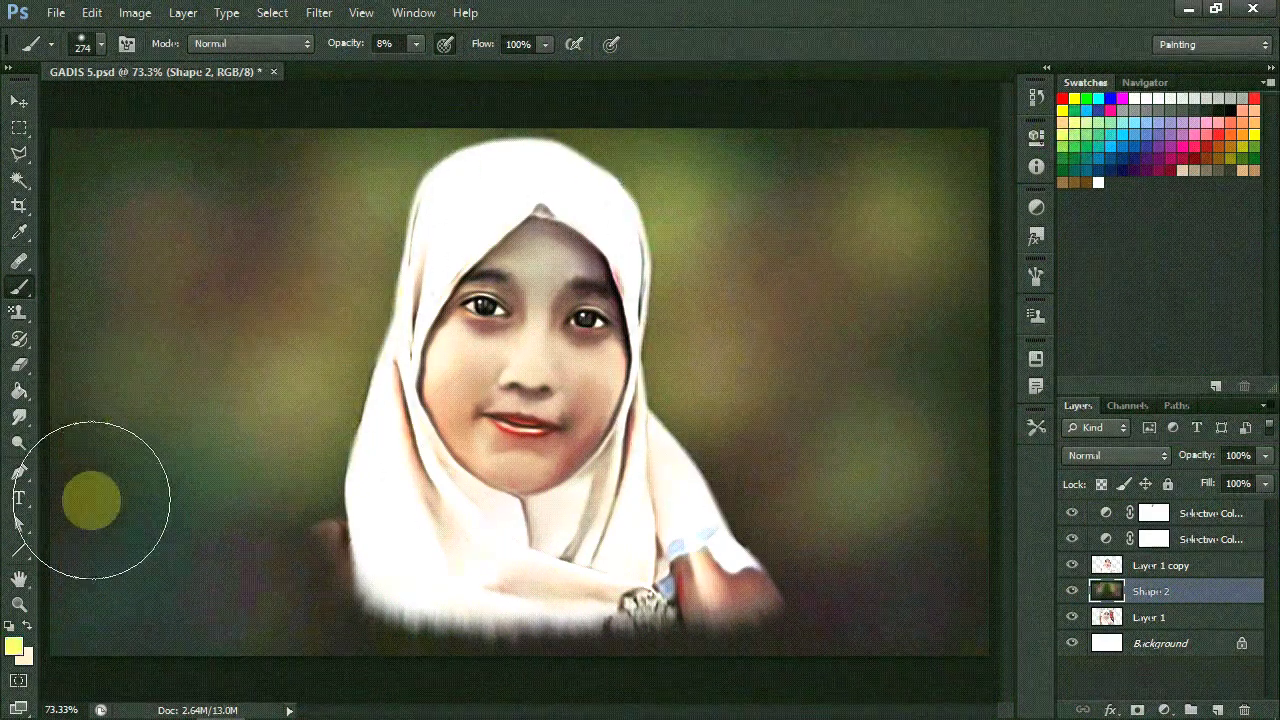
left_click(19, 102)
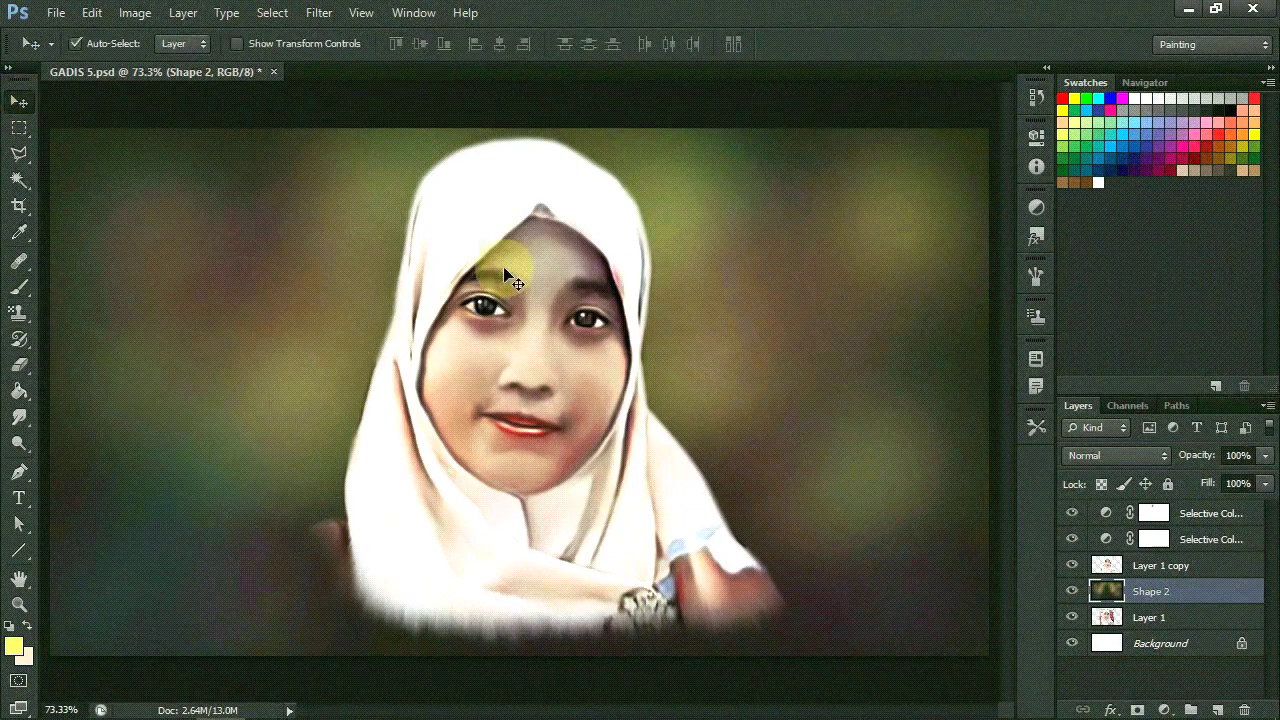
Step: Darken the blurred bokeh background (Shape 2) with Levels by raising its black and midtone inputs
key("ctrl+l")
left_click(1197, 128)
key("ctrl+l")
left_click_drag(874, 289, 894, 289)
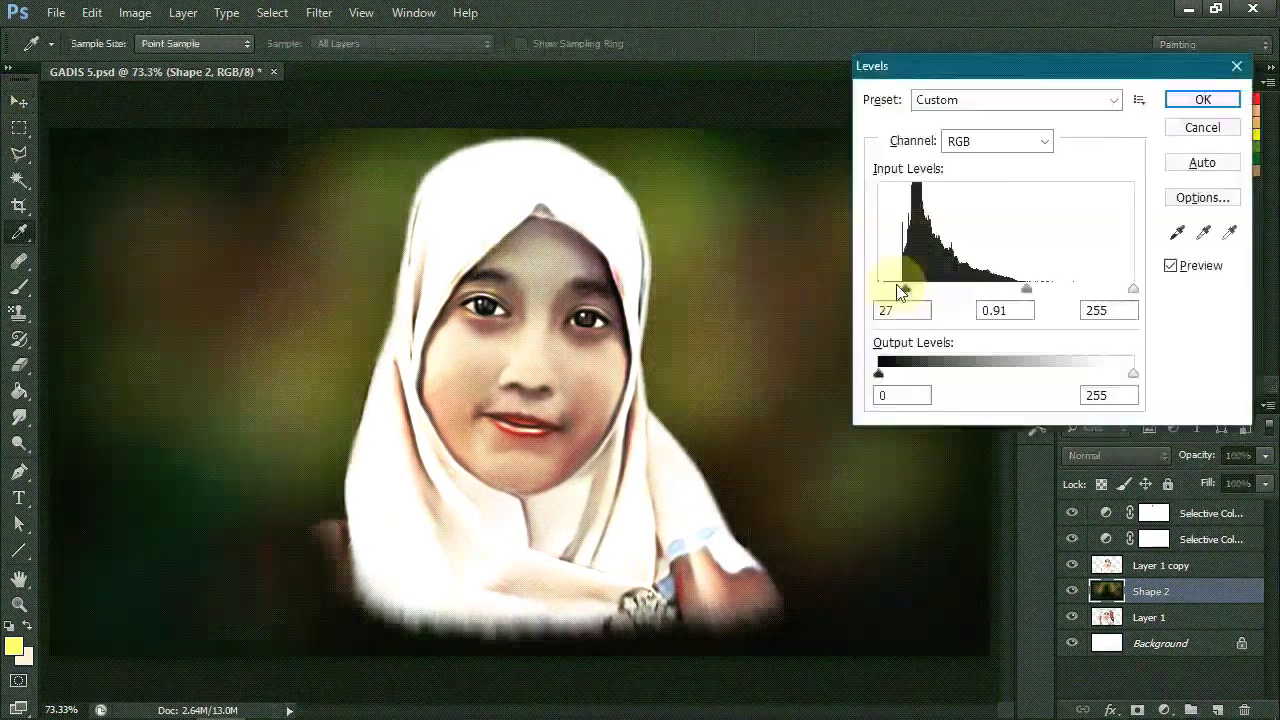
left_click_drag(986, 289, 1010, 289)
left_click(1203, 97)
Step: Apply Levels 45 / 1.18 / 255 to the Layer 1 copy portrait
left_click(1145, 563)
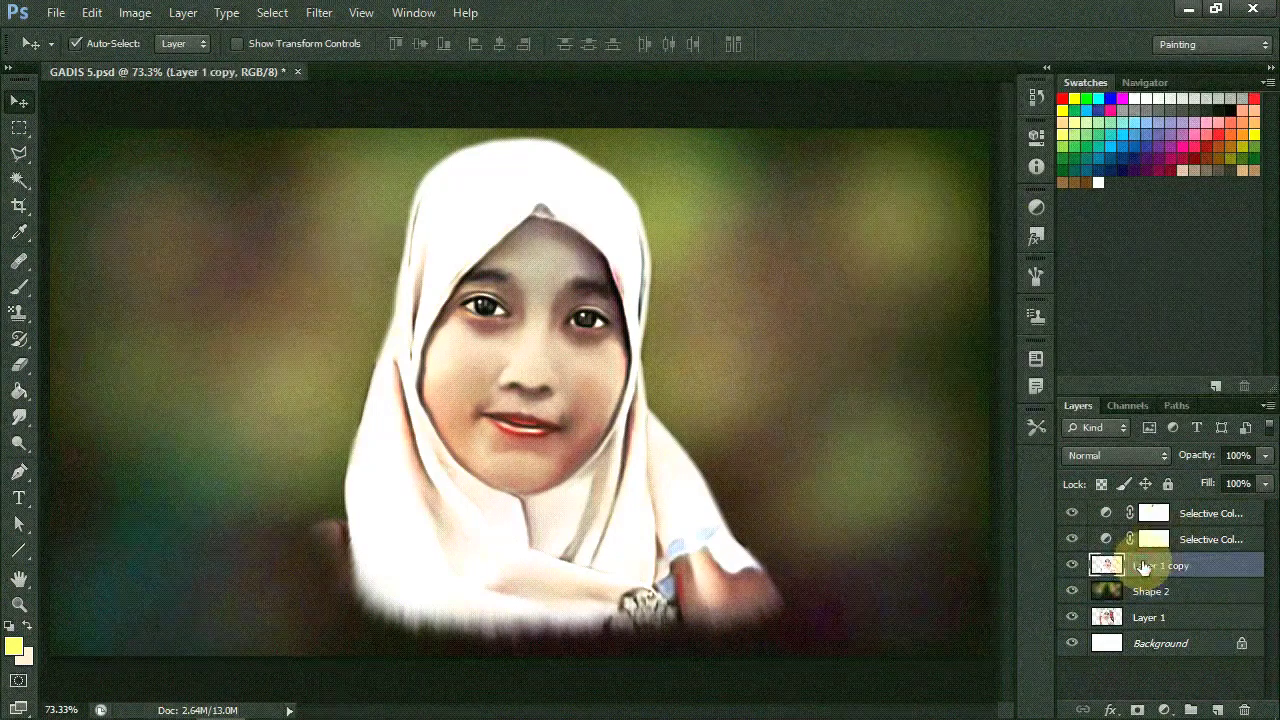
key("ctrl+alt+l")
left_click_drag(1128, 290, 1136, 290)
left_click_drag(995, 289, 1015, 289)
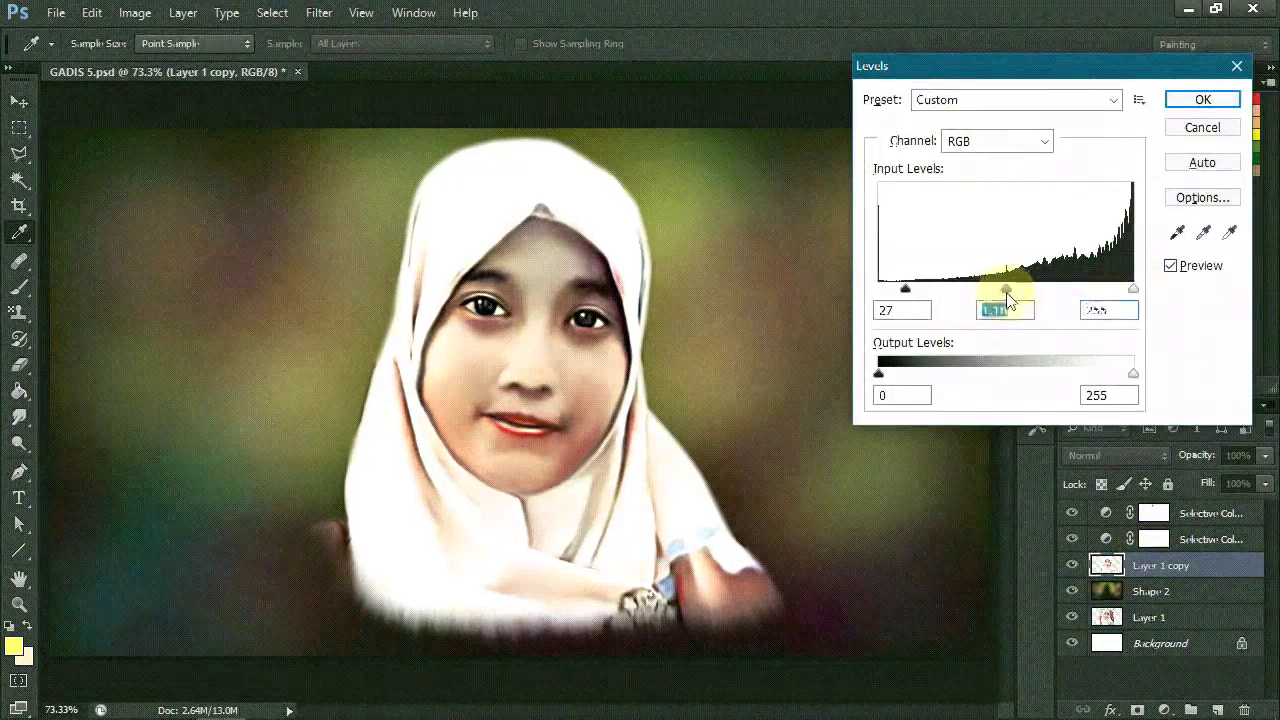
left_click_drag(905, 289, 921, 289)
left_click(1203, 99)
key("v")
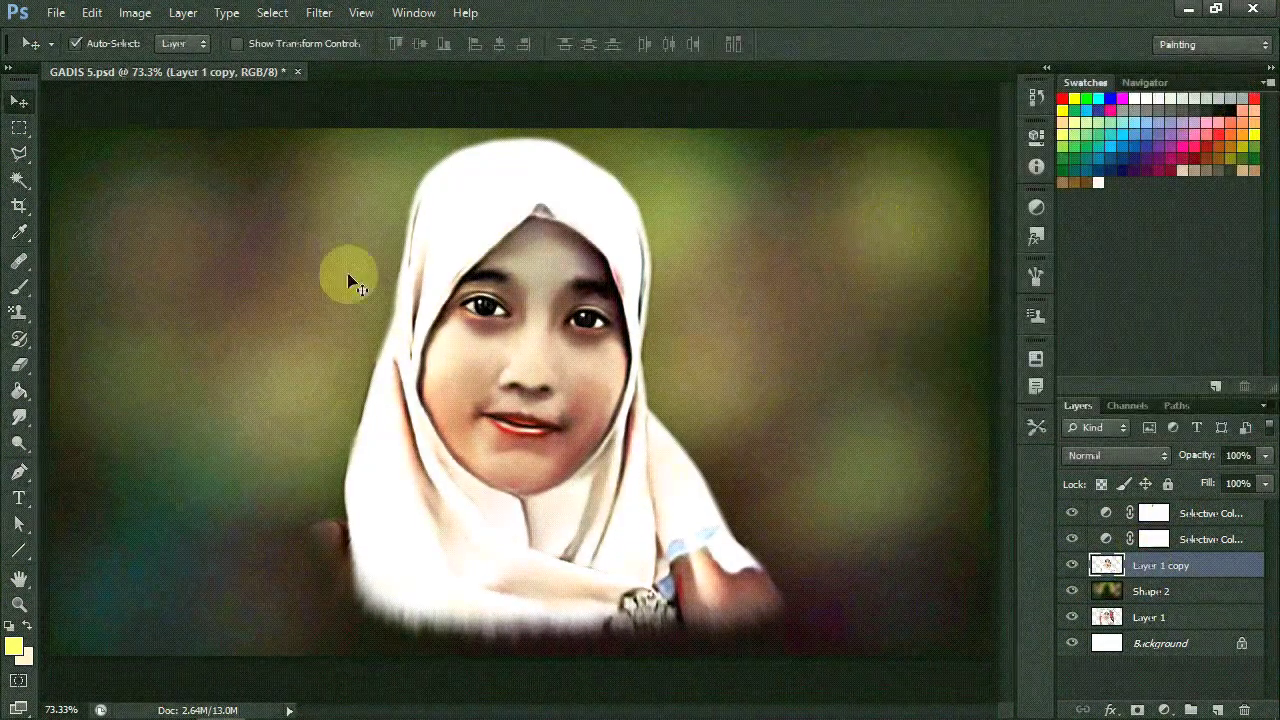